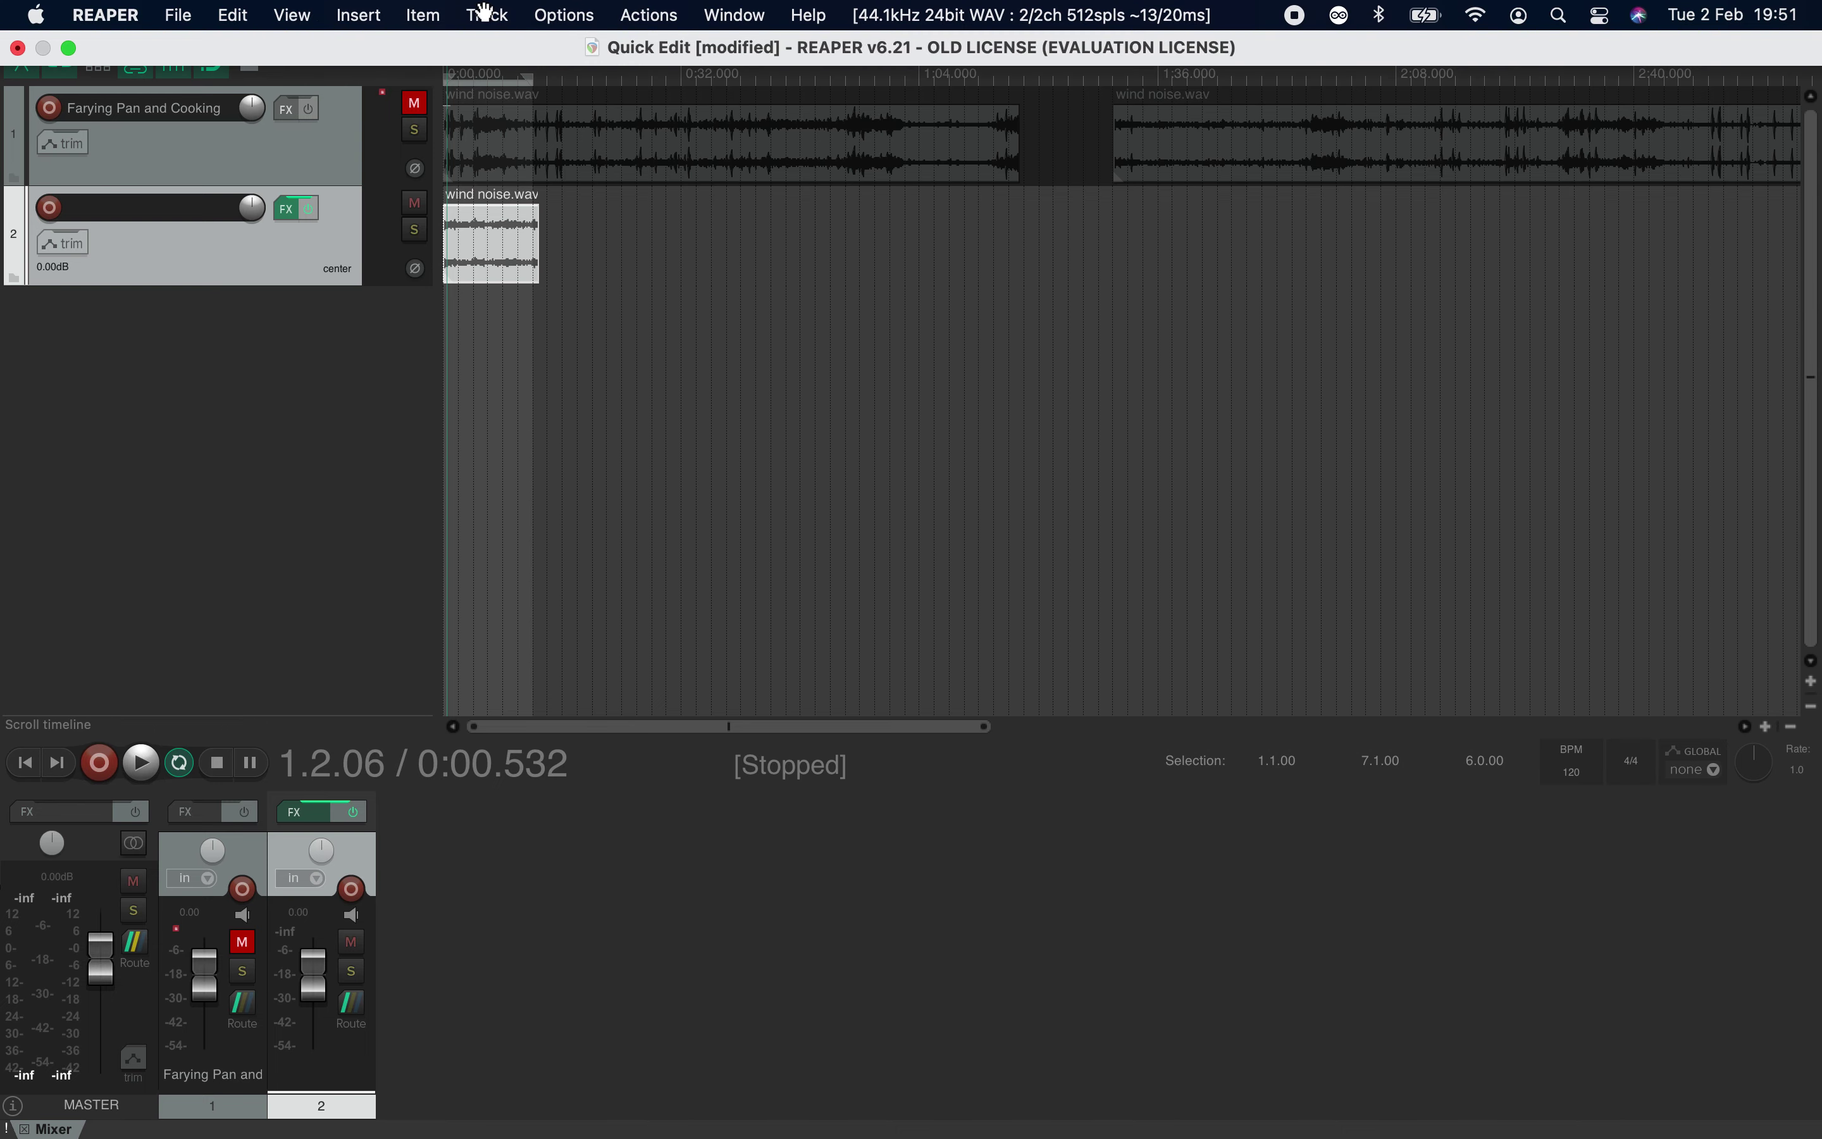
Step: Insert the TAL NoiseMaker virtual instrument on a new track and close its plugin window
click(488, 15)
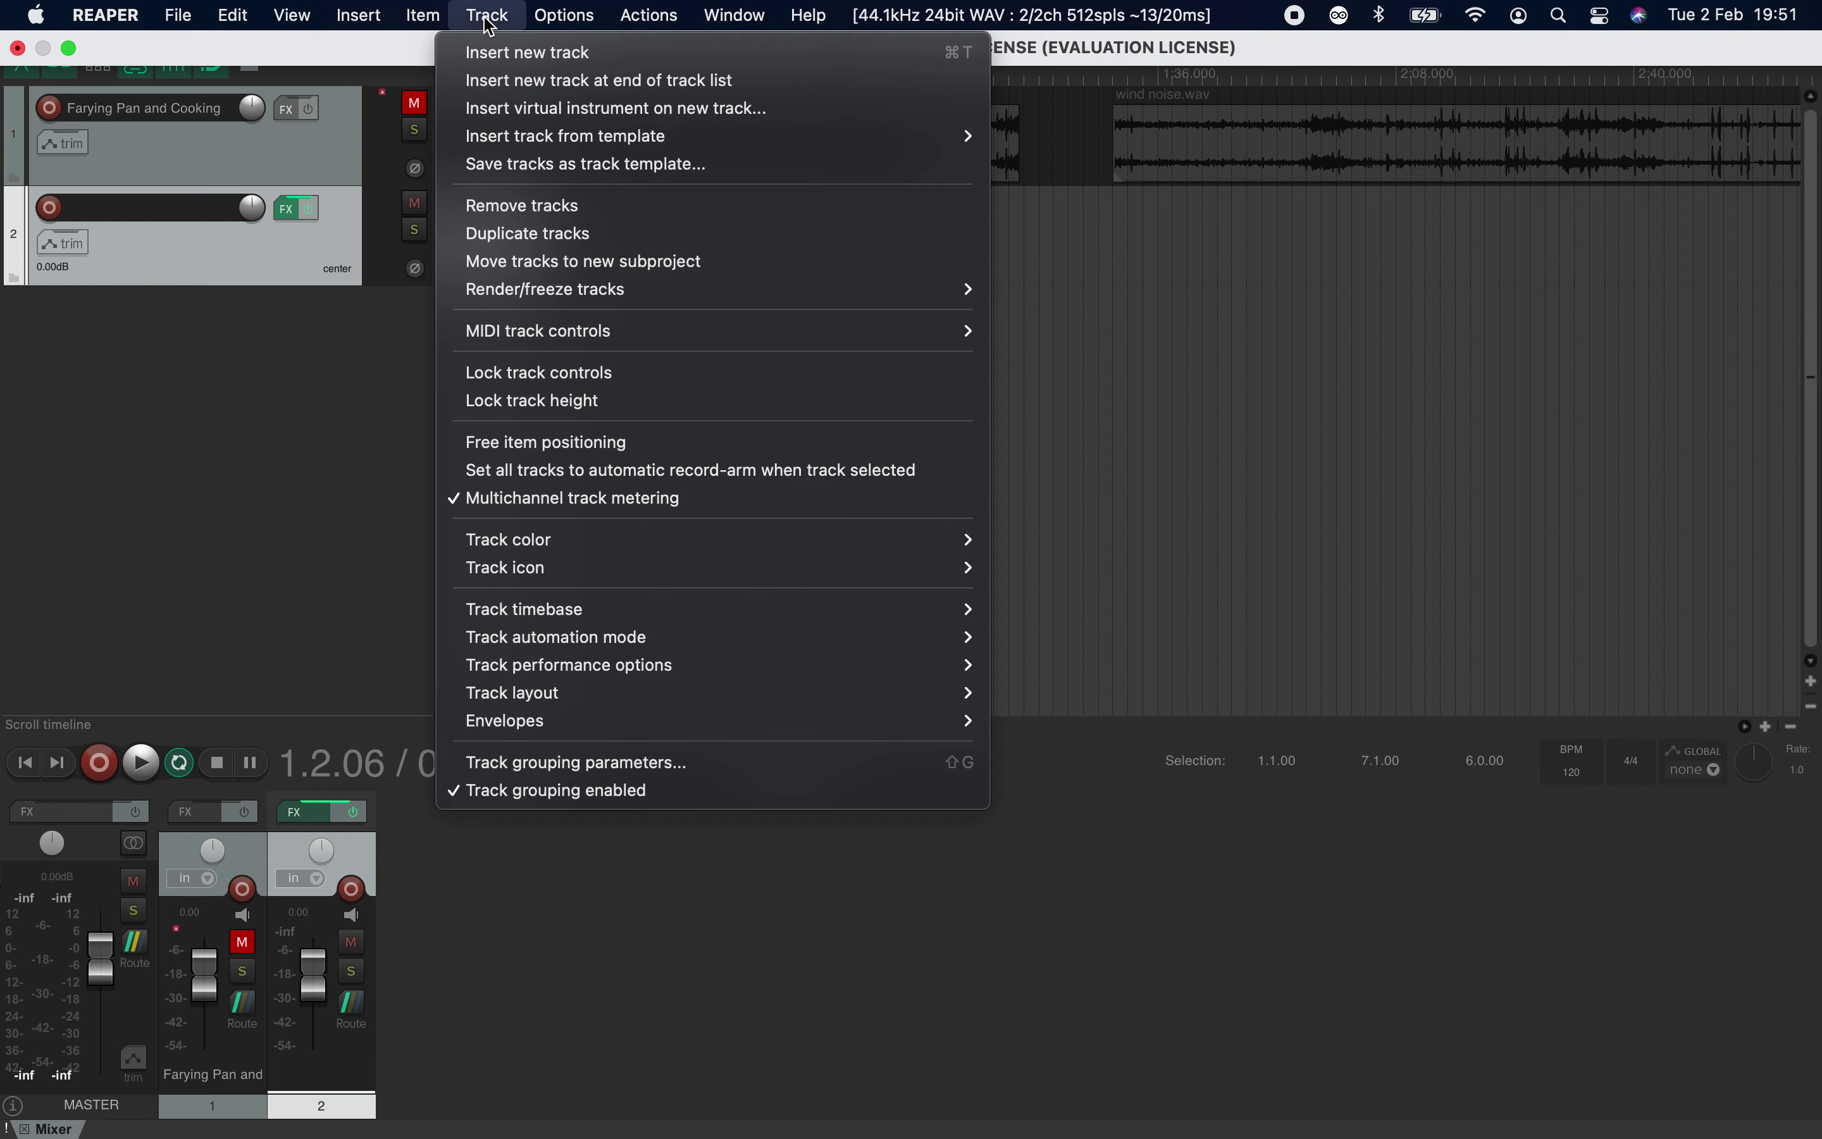
click(532, 110)
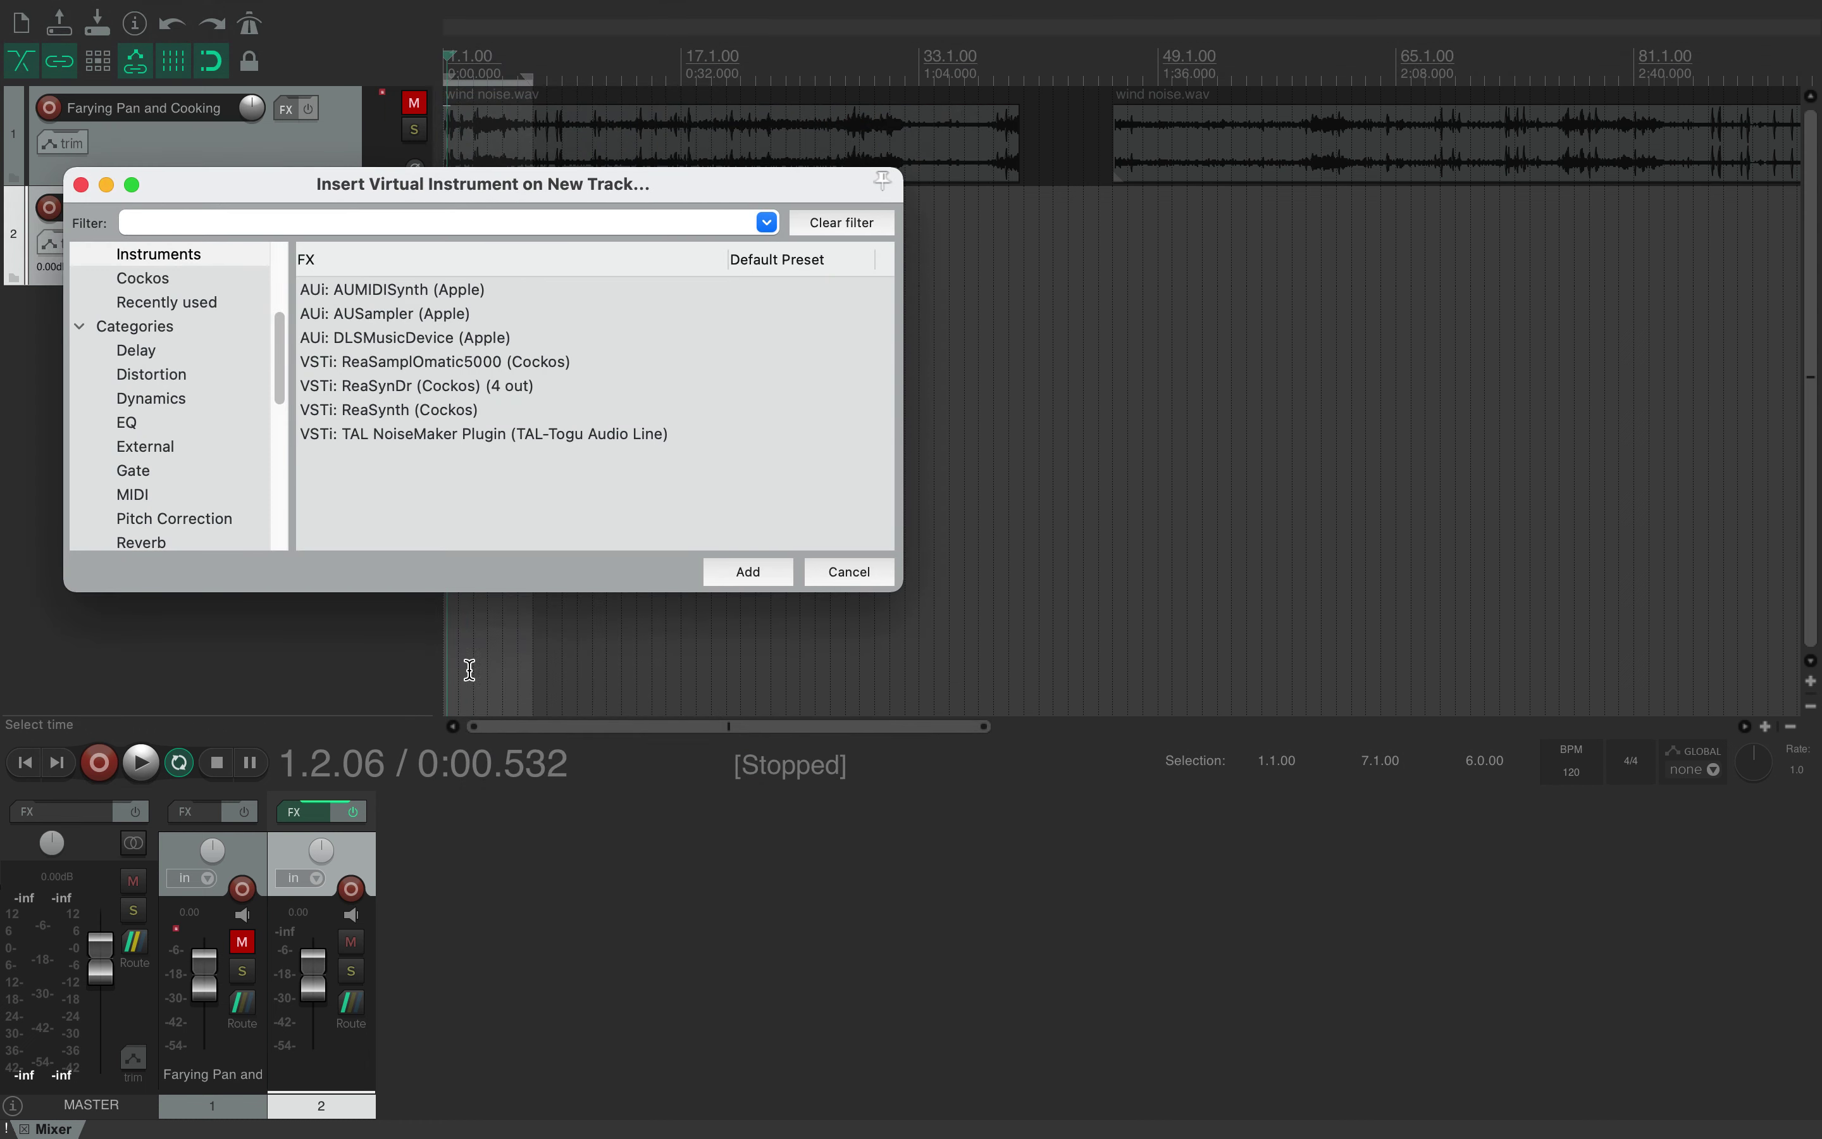
click(399, 433)
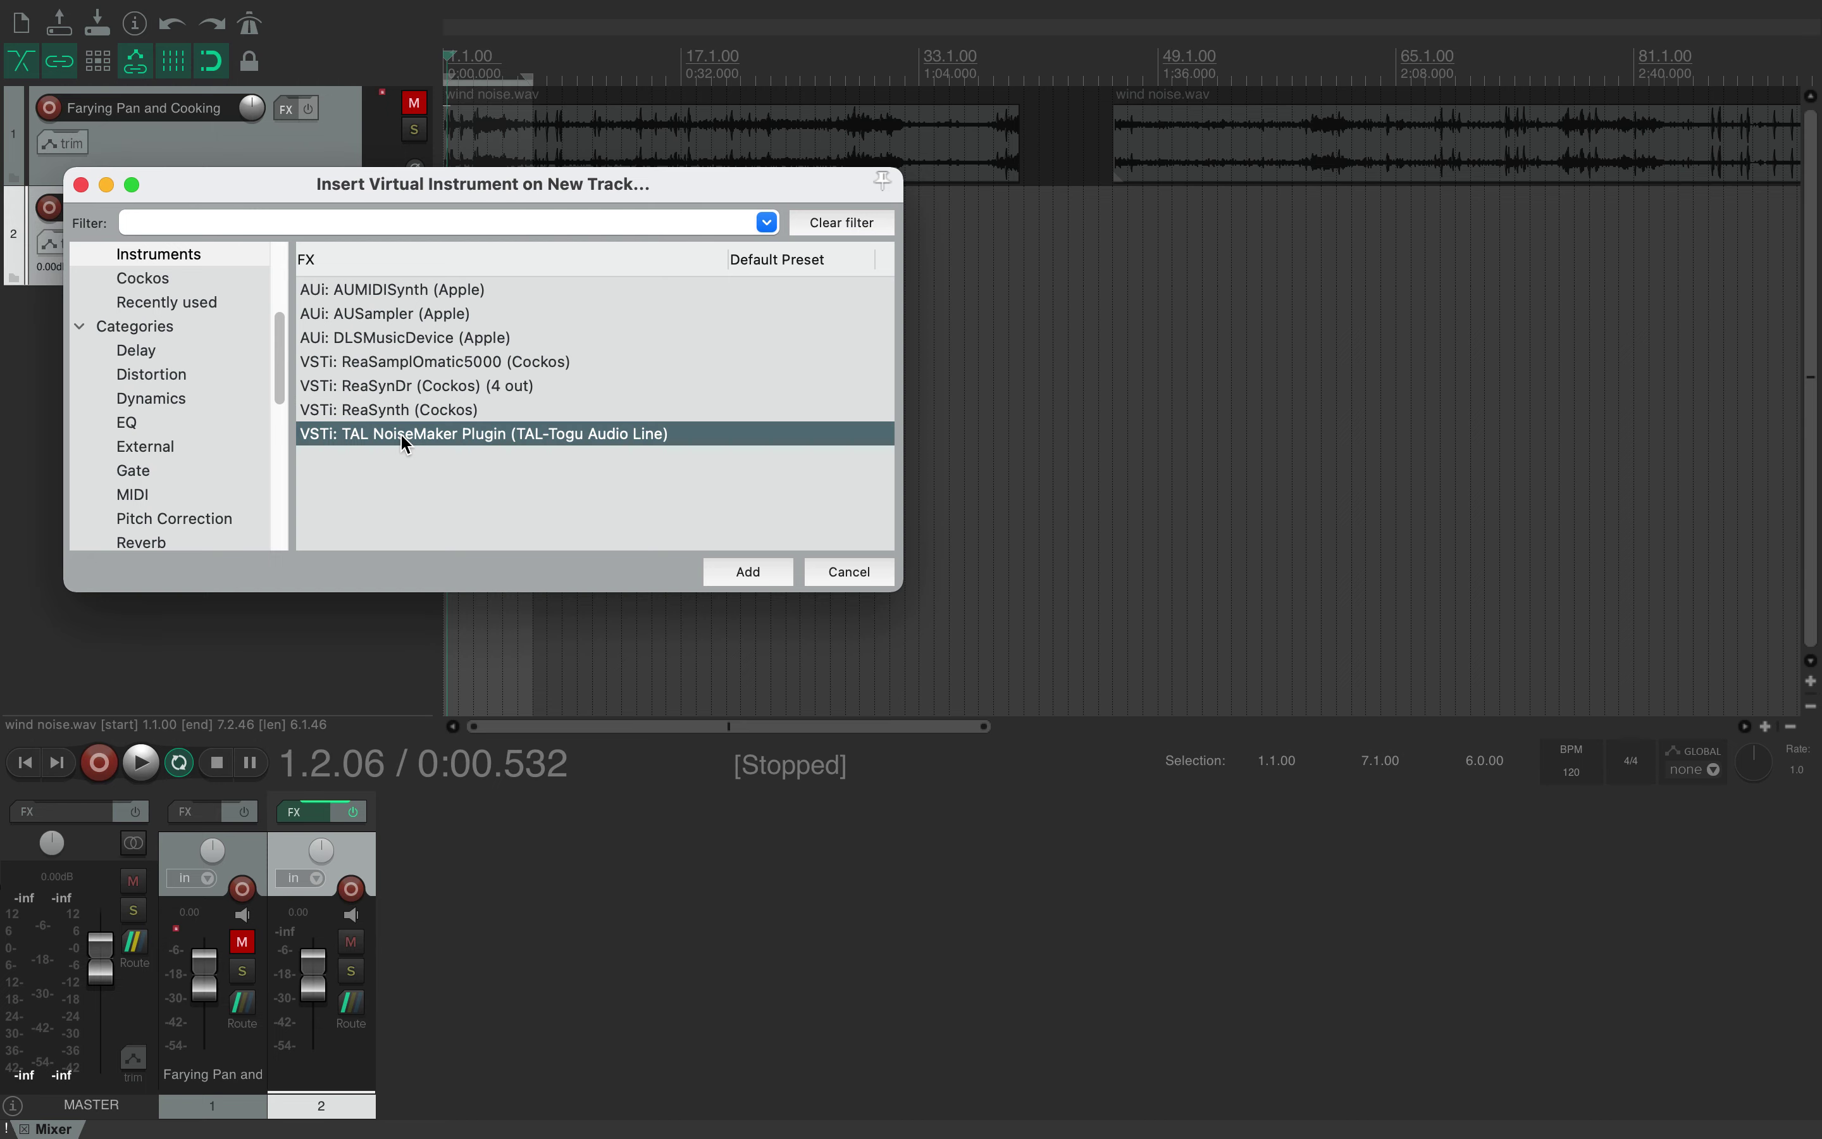
click(776, 567)
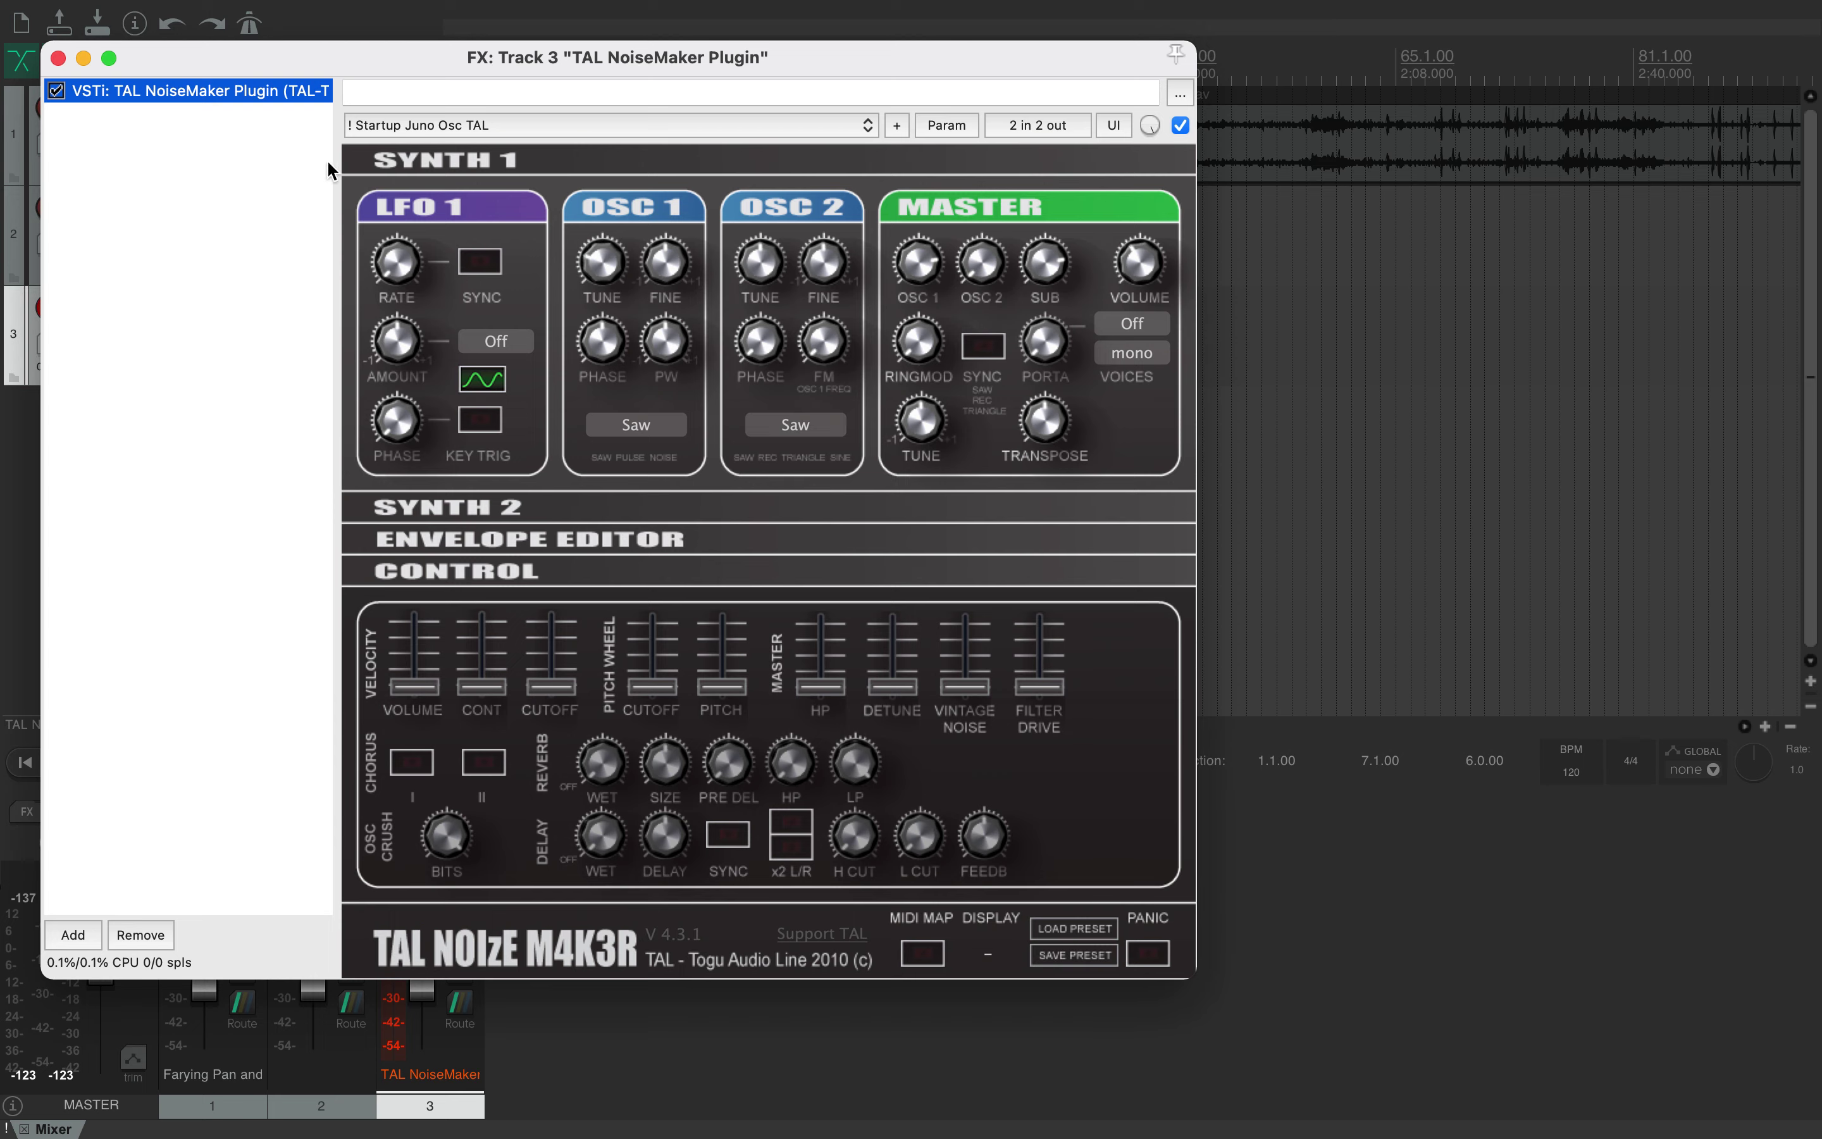
click(58, 58)
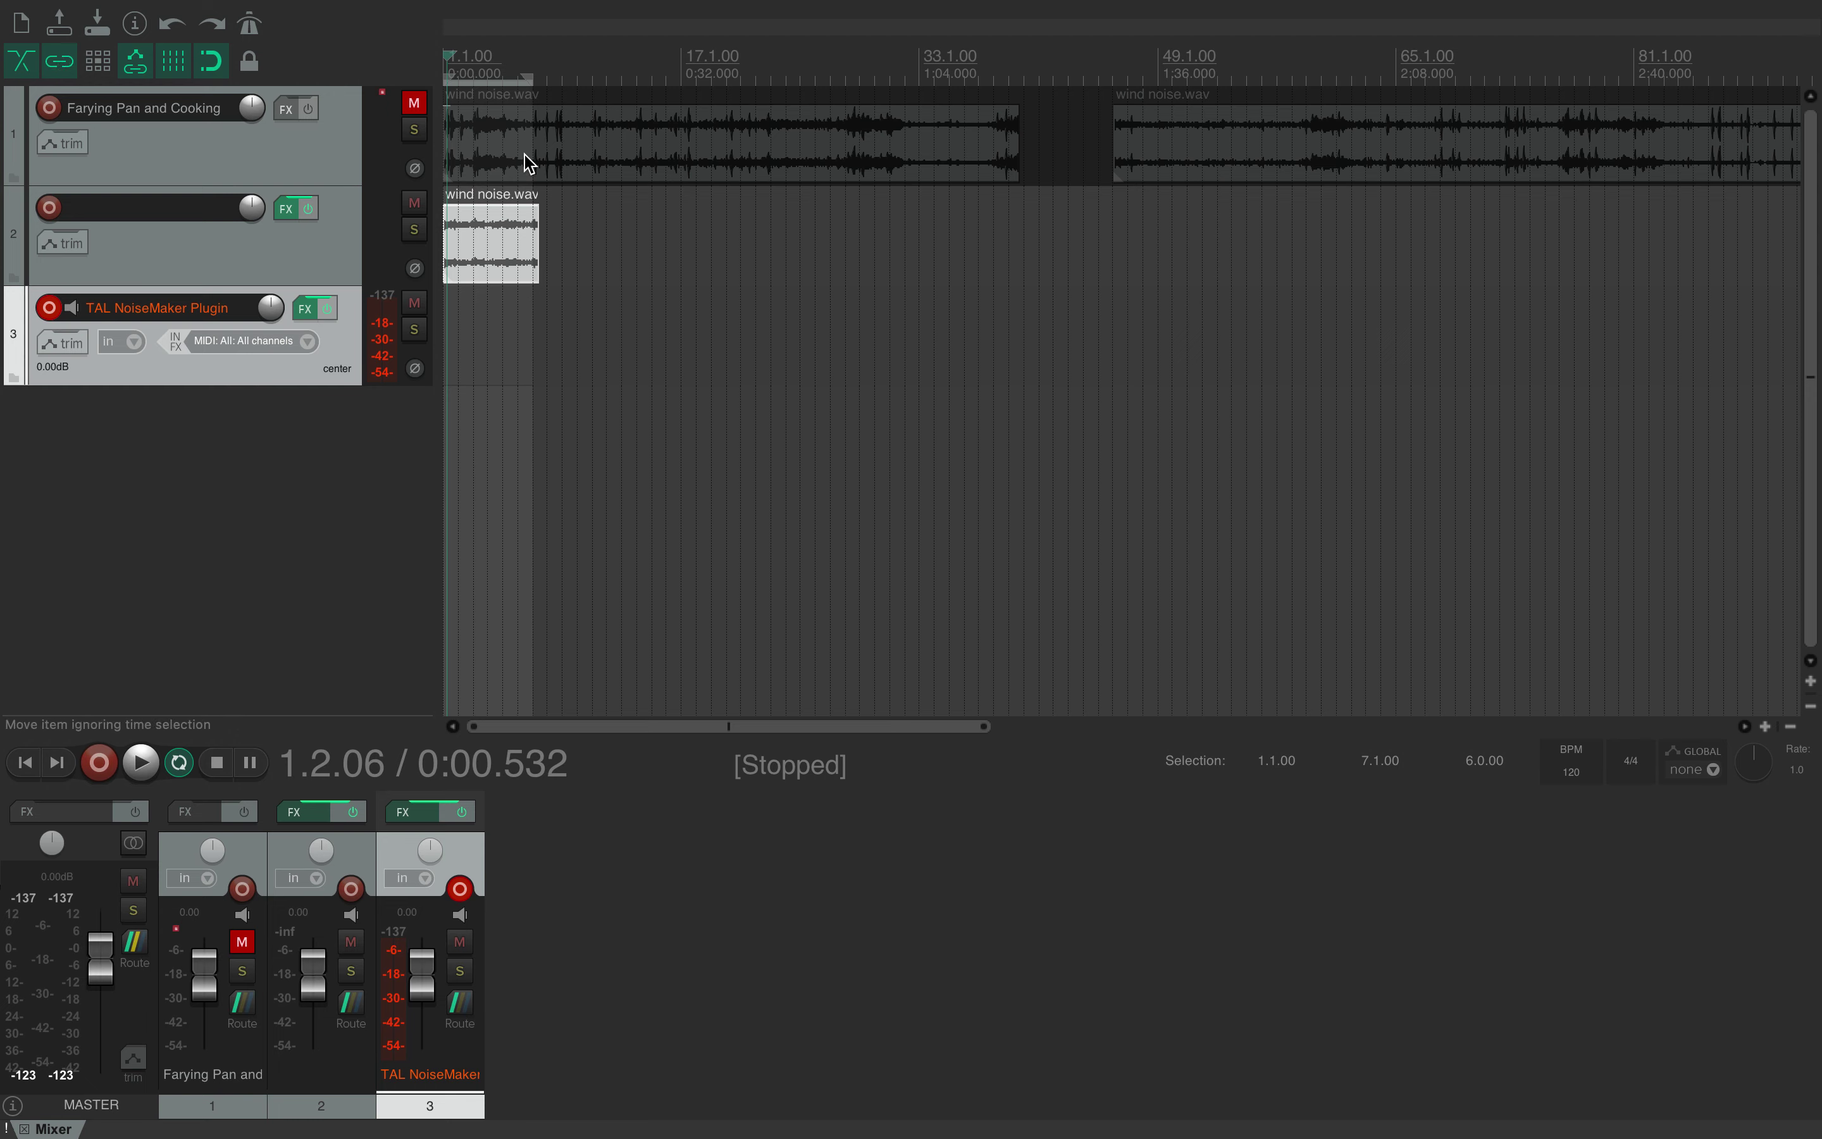
Step: Mute track 2 and toggle record arm on the TAL NoiseMaker track off and back on
click(365, 13)
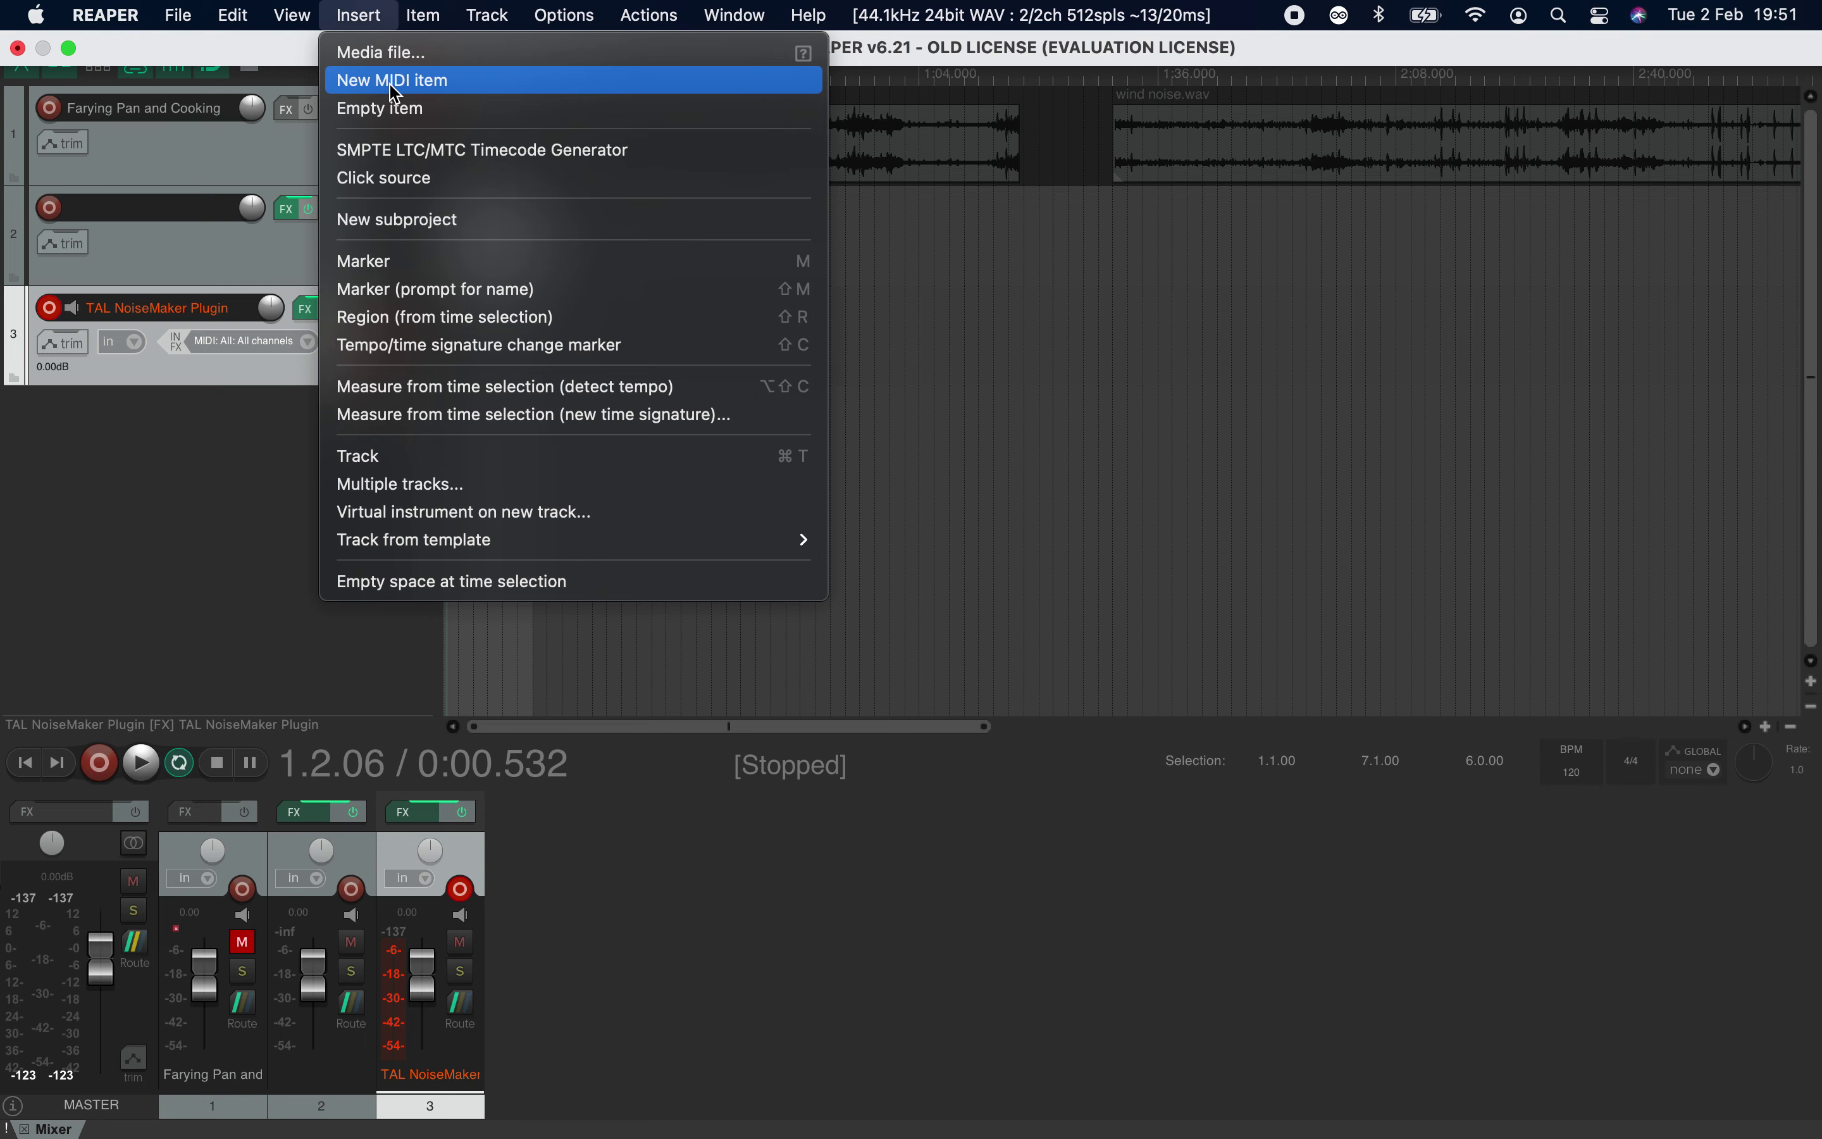
click(177, 617)
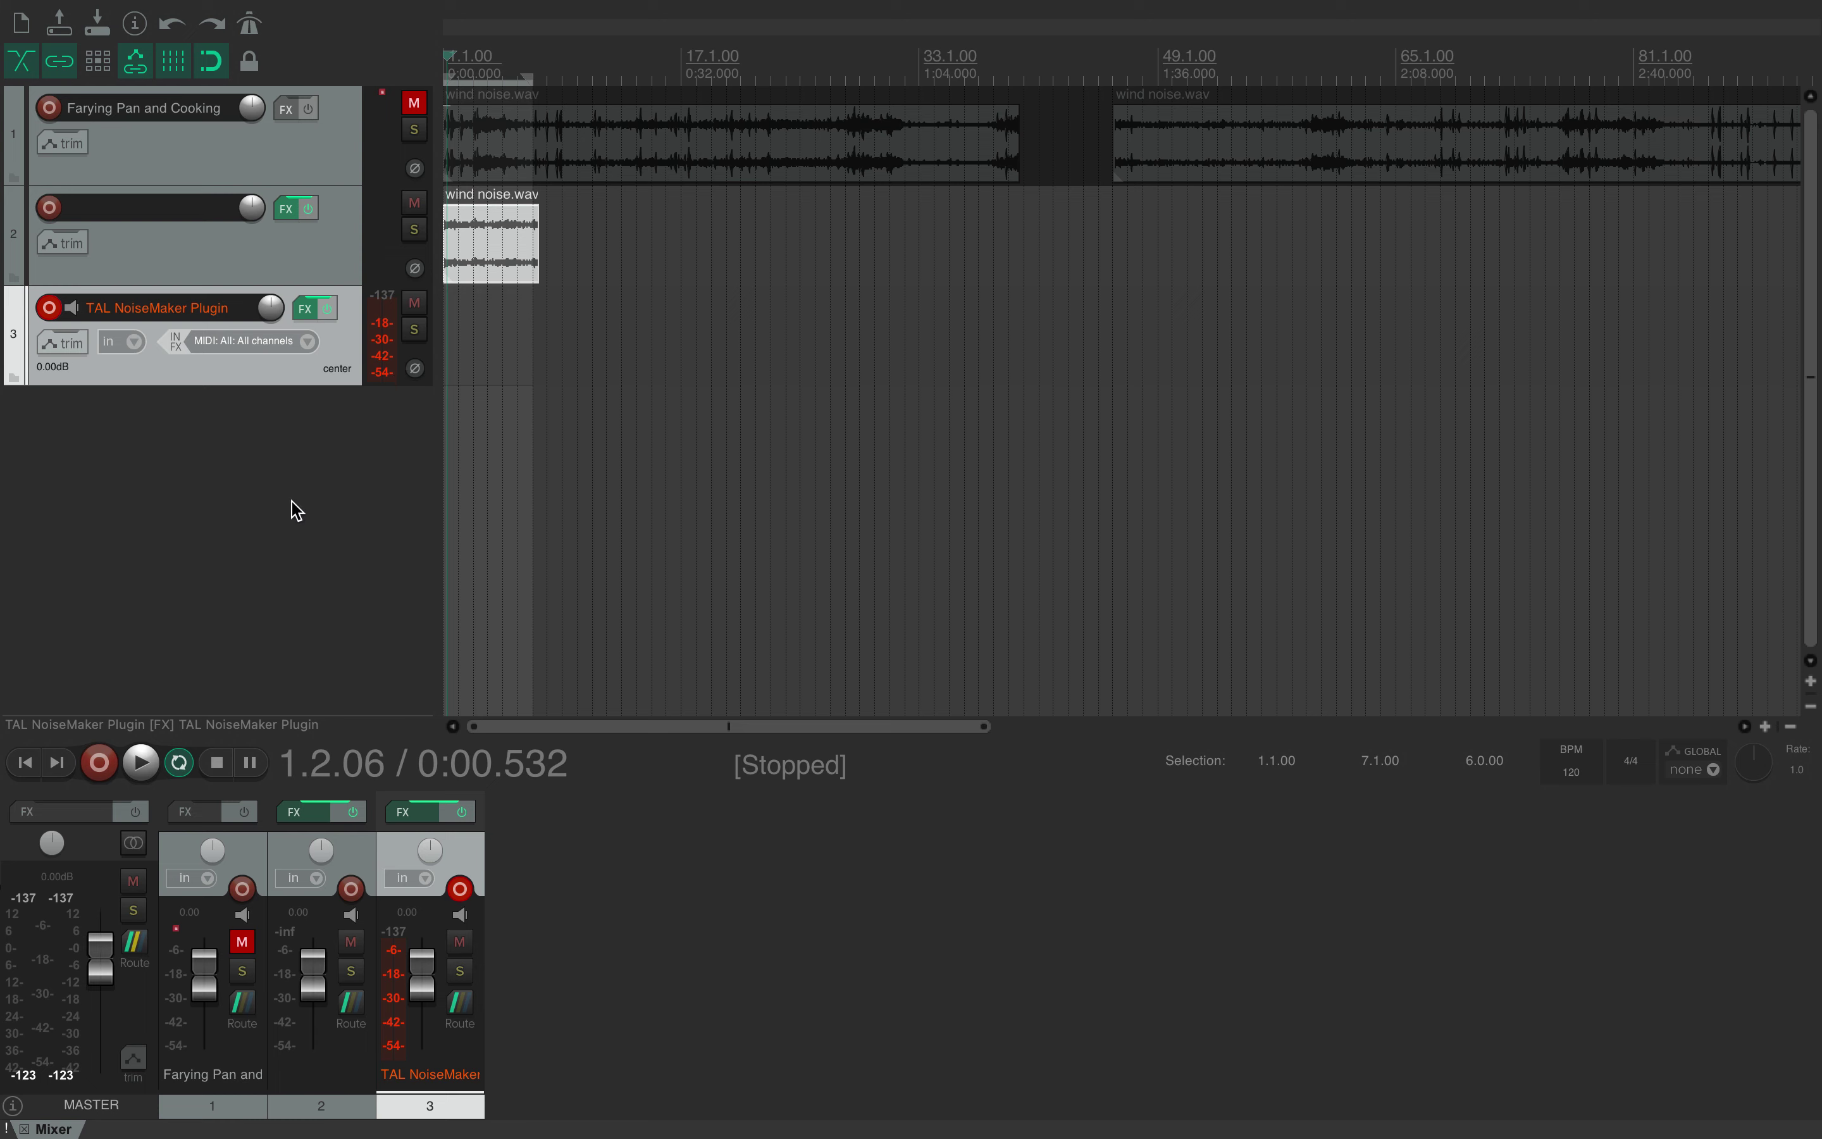
click(415, 204)
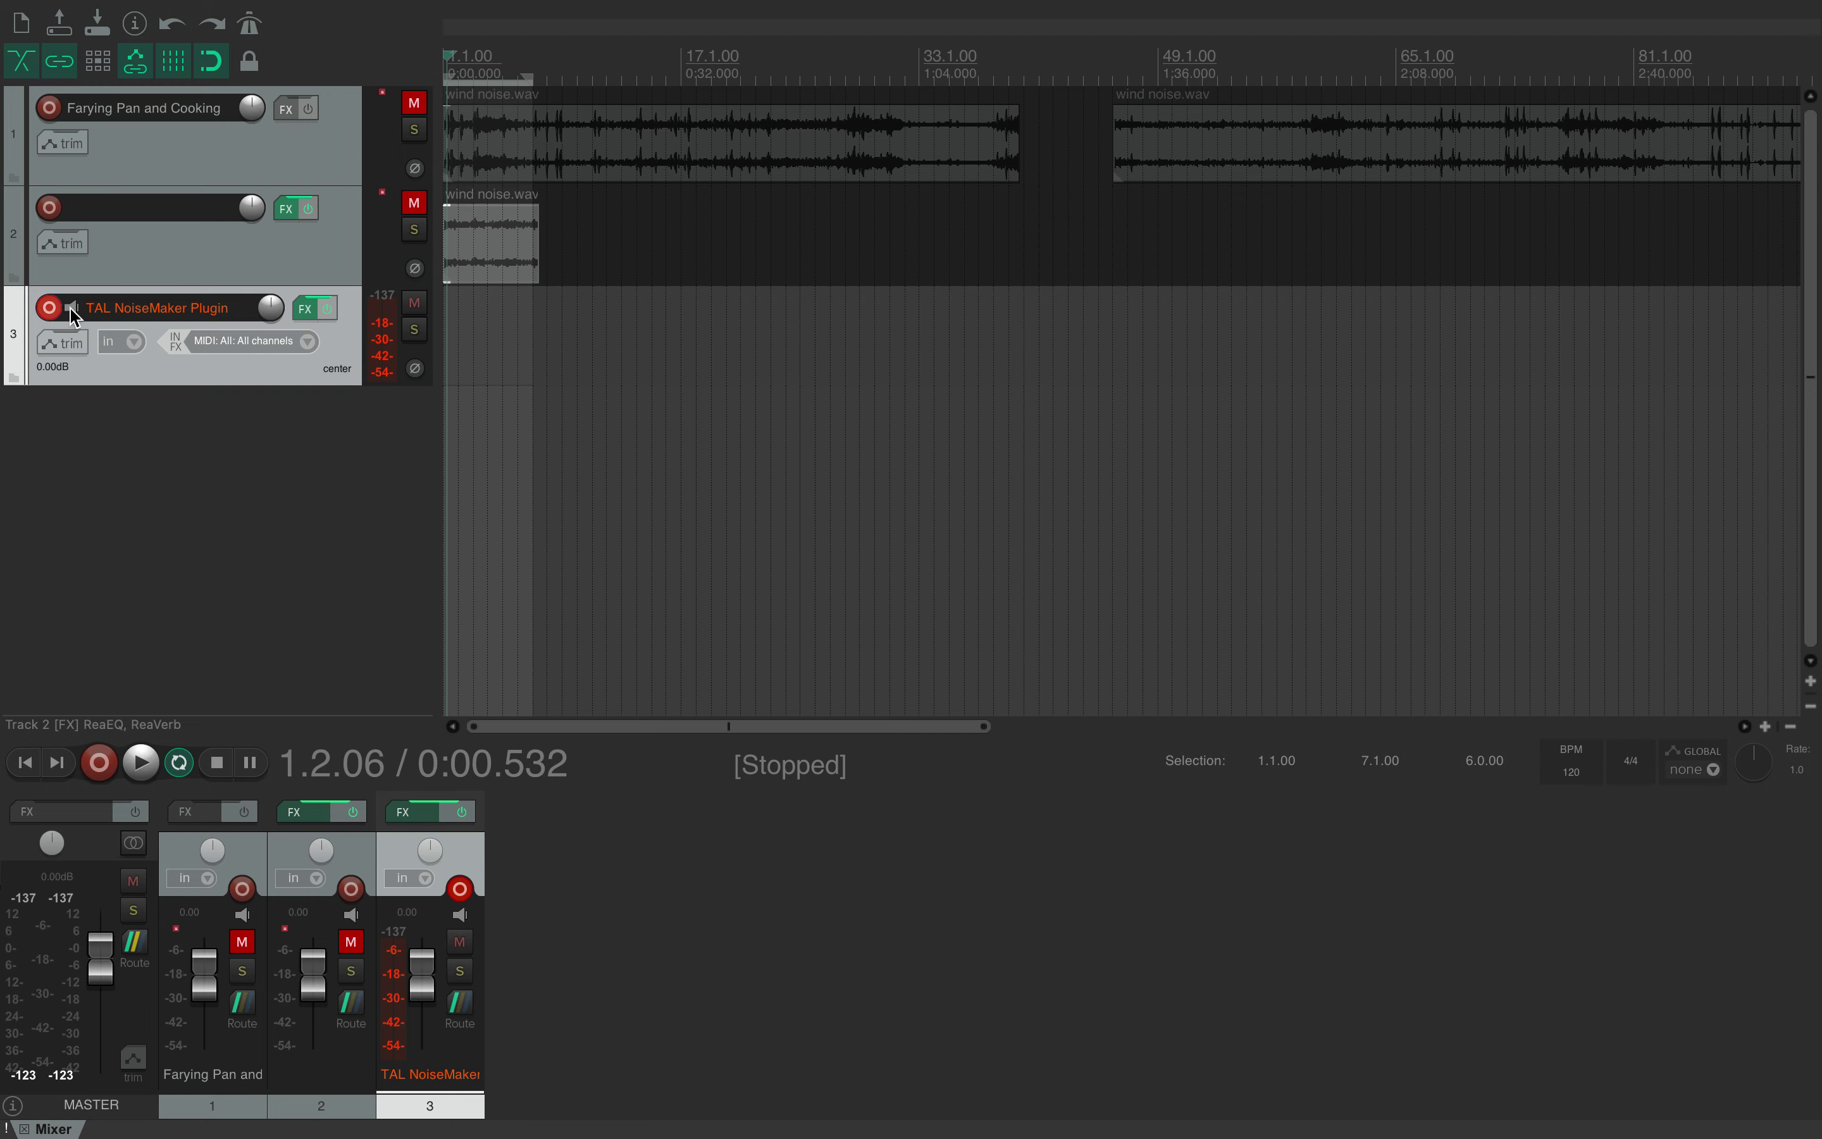
click(49, 308)
click(49, 308)
Step: Show the Virtual MIDI keyboard and move it over the lower part of the arrange area
mouse_move(503, 7)
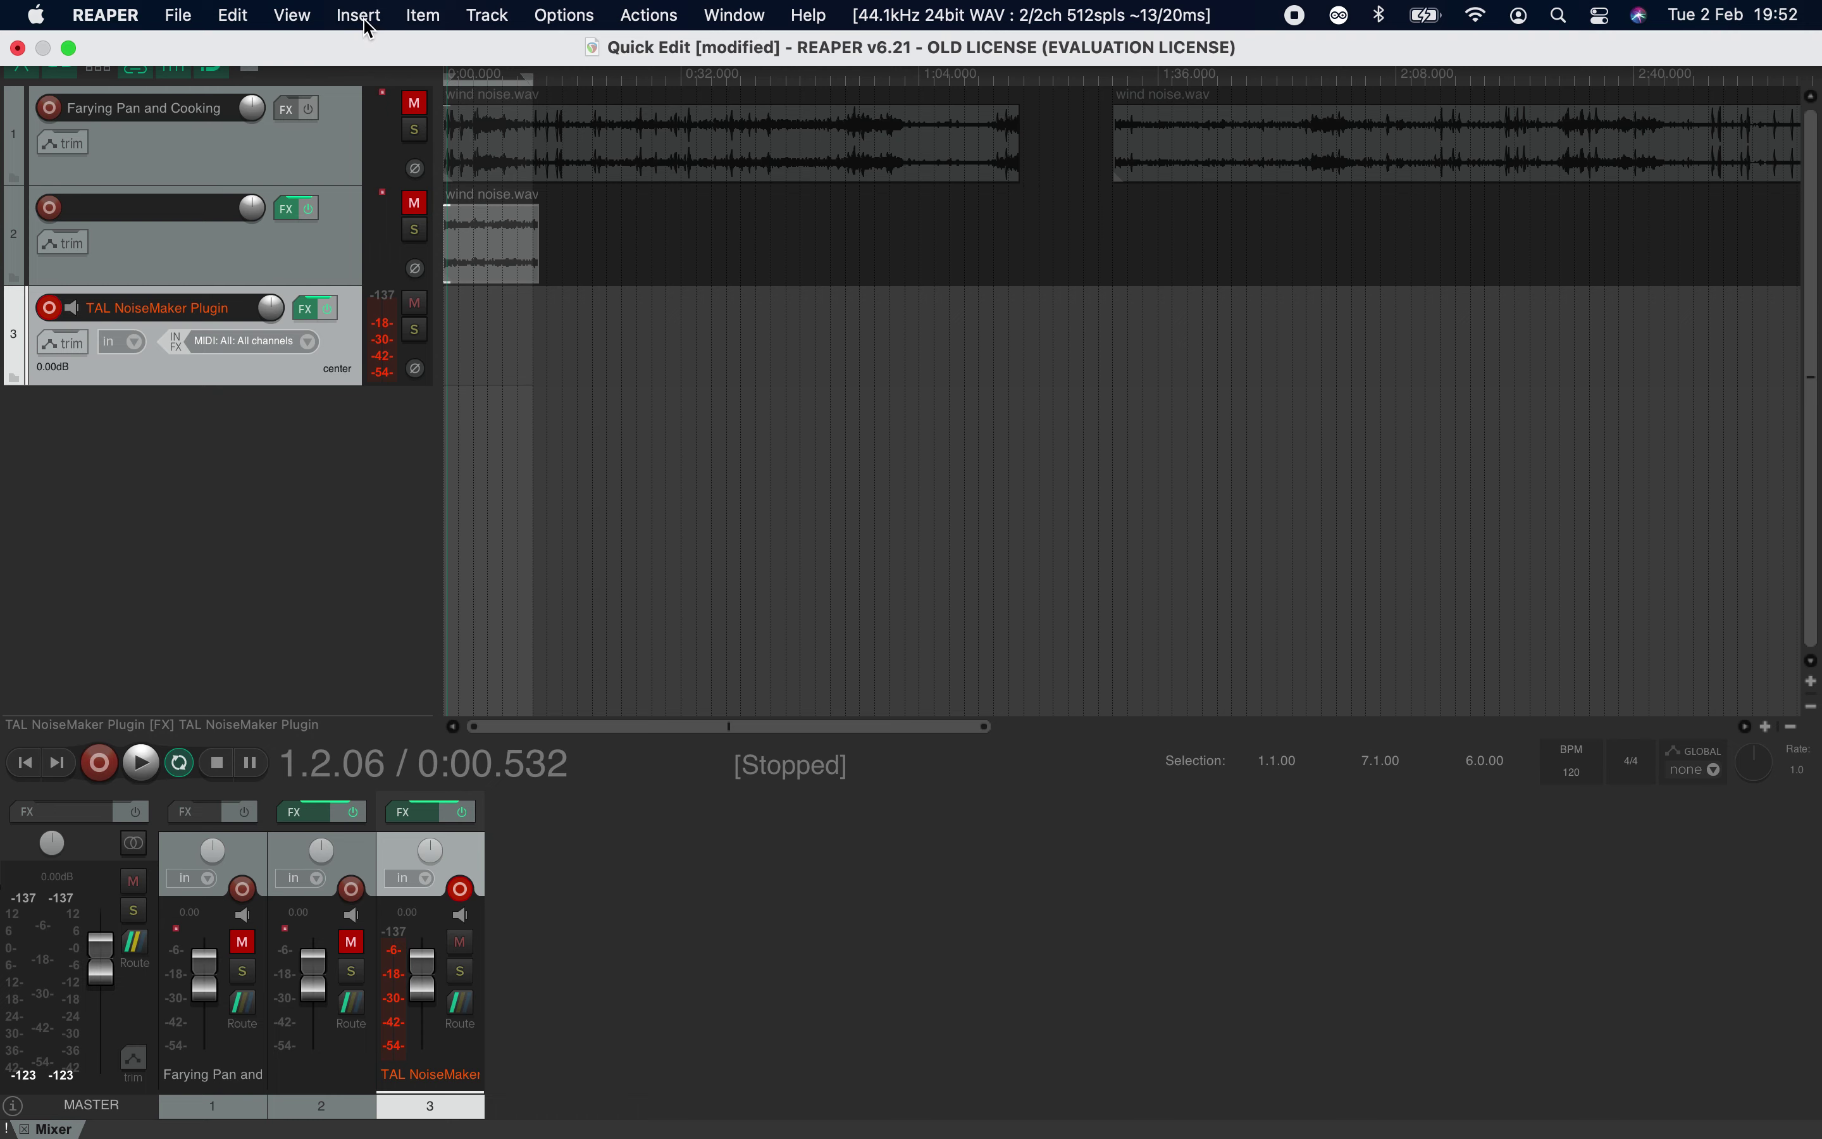
click(315, 16)
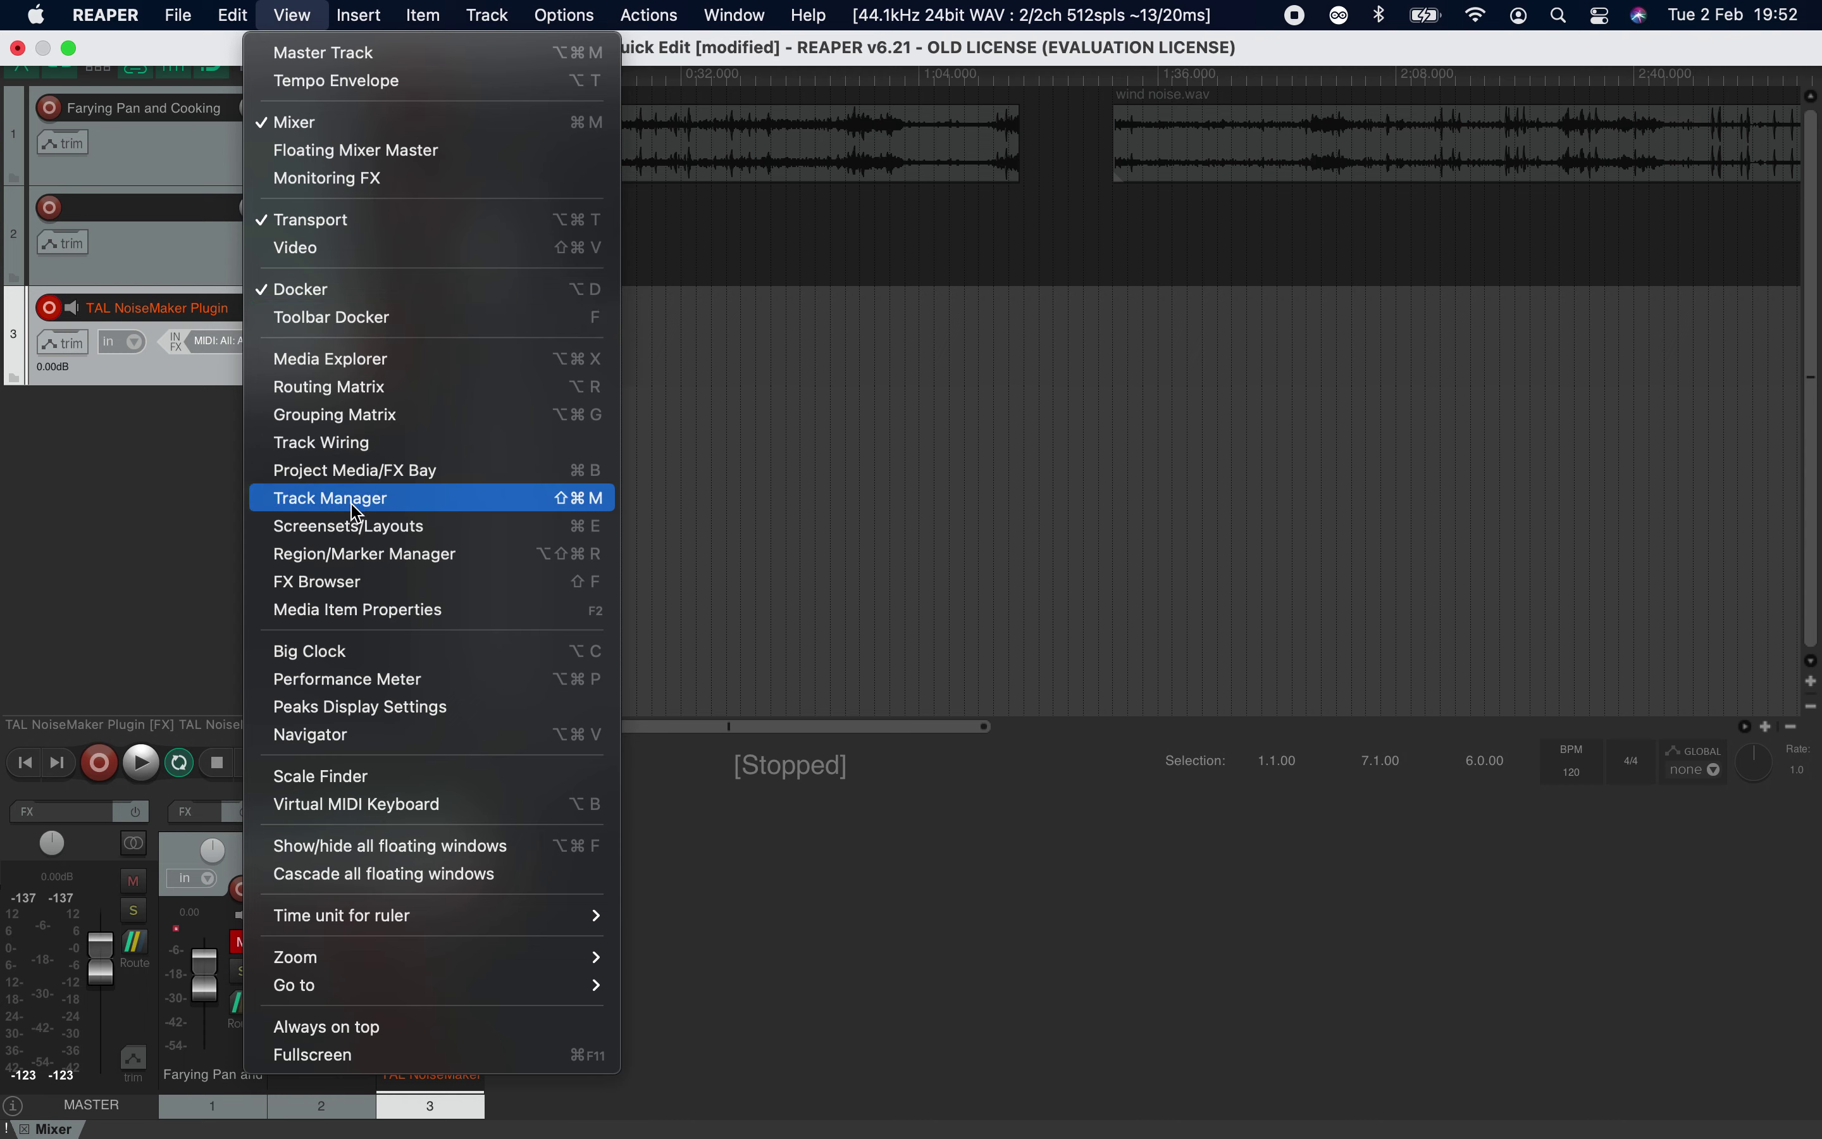
click(358, 804)
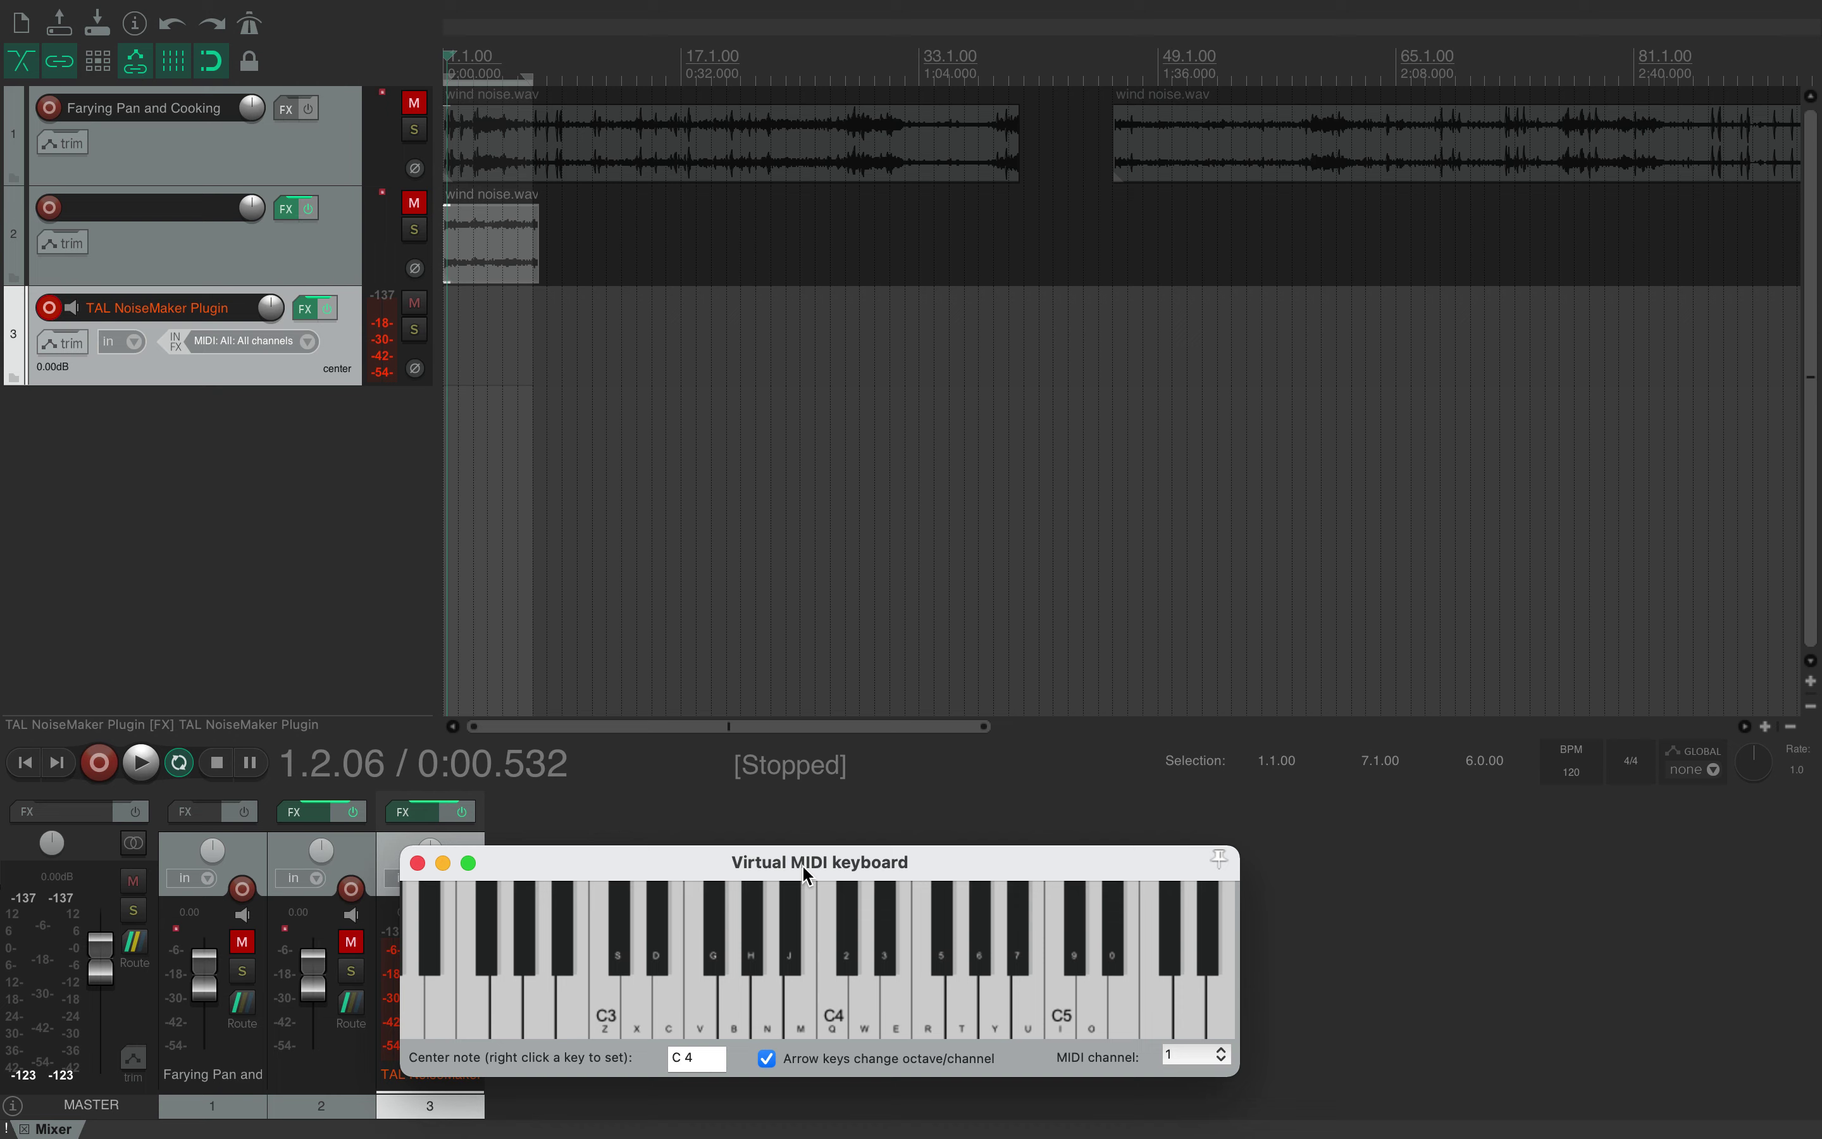
drag(802, 865, 887, 574)
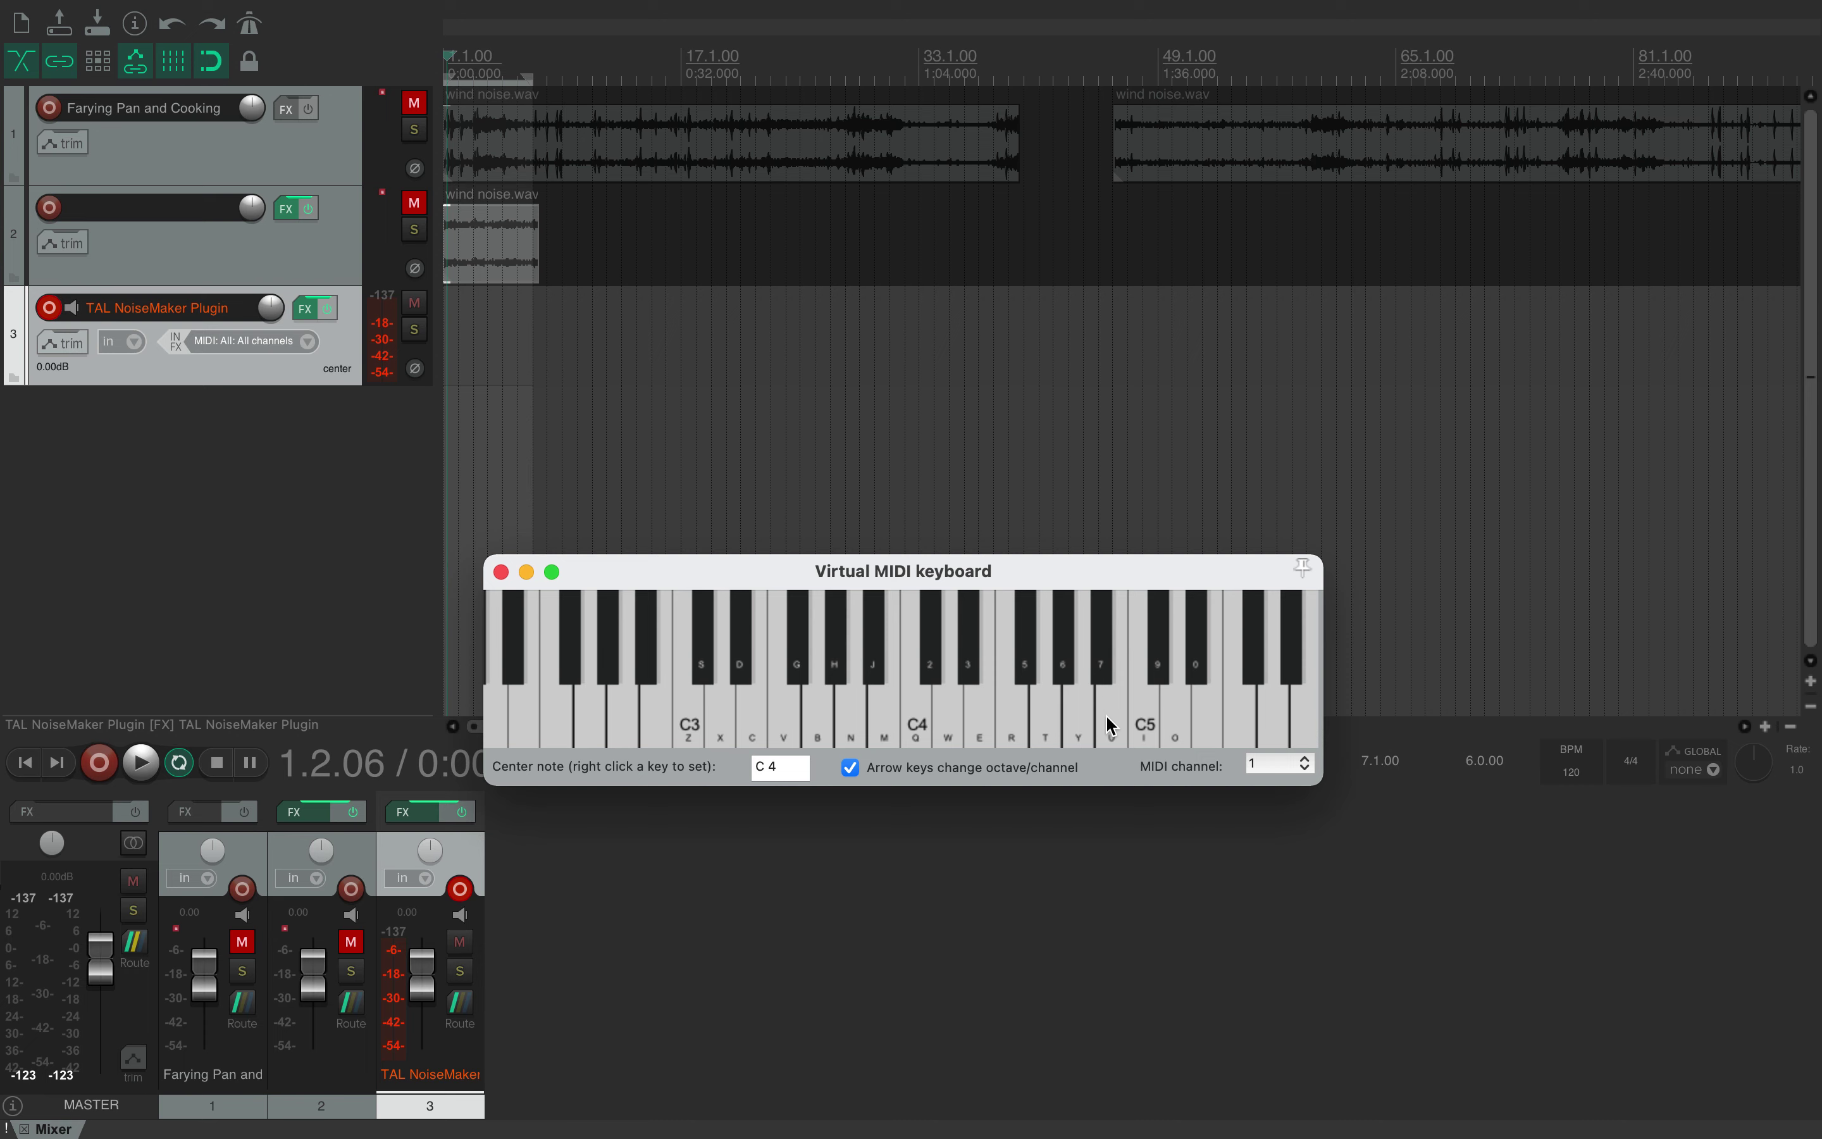
Step: Play test notes between C3 and C4 on the virtual keyboard to hear the TAL NoiseMaker instrument
key(z)
key(x)
key(c)
key(m)
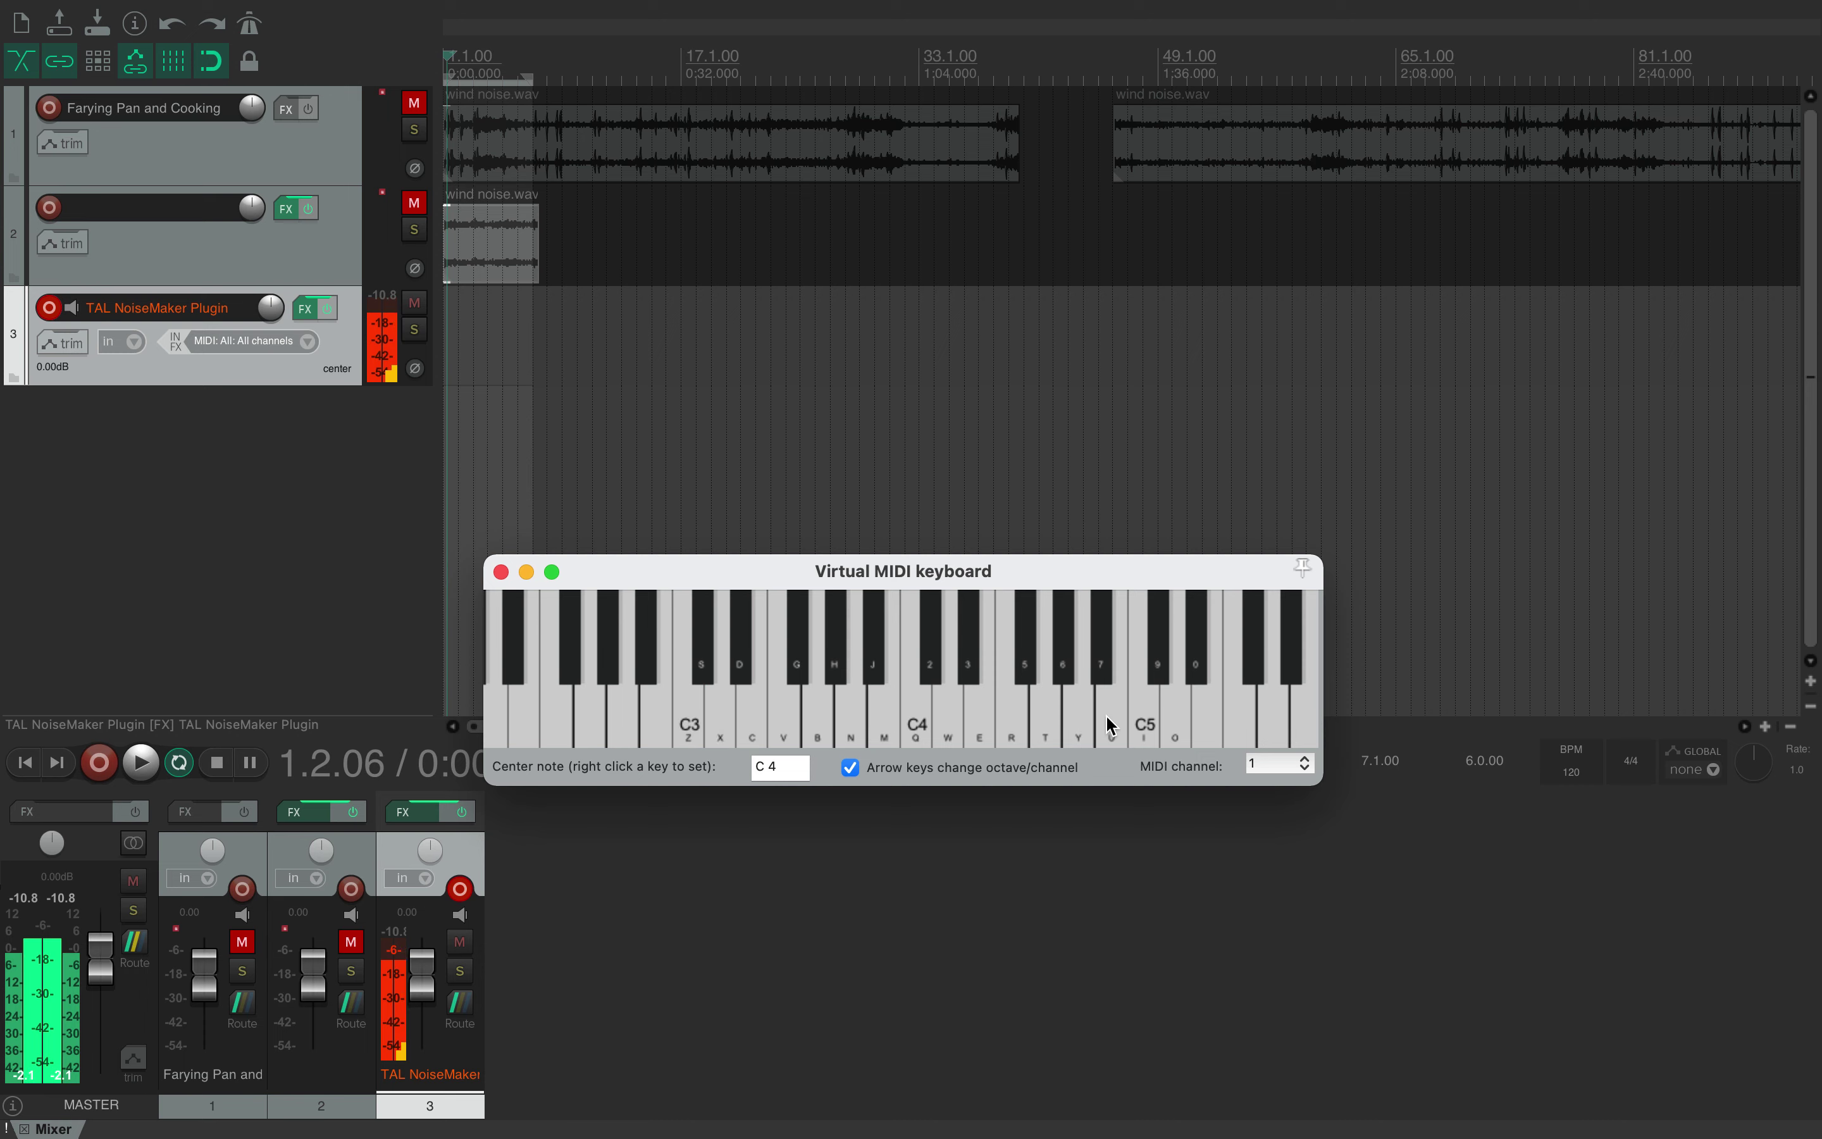
key(q)
key(q)
key(m)
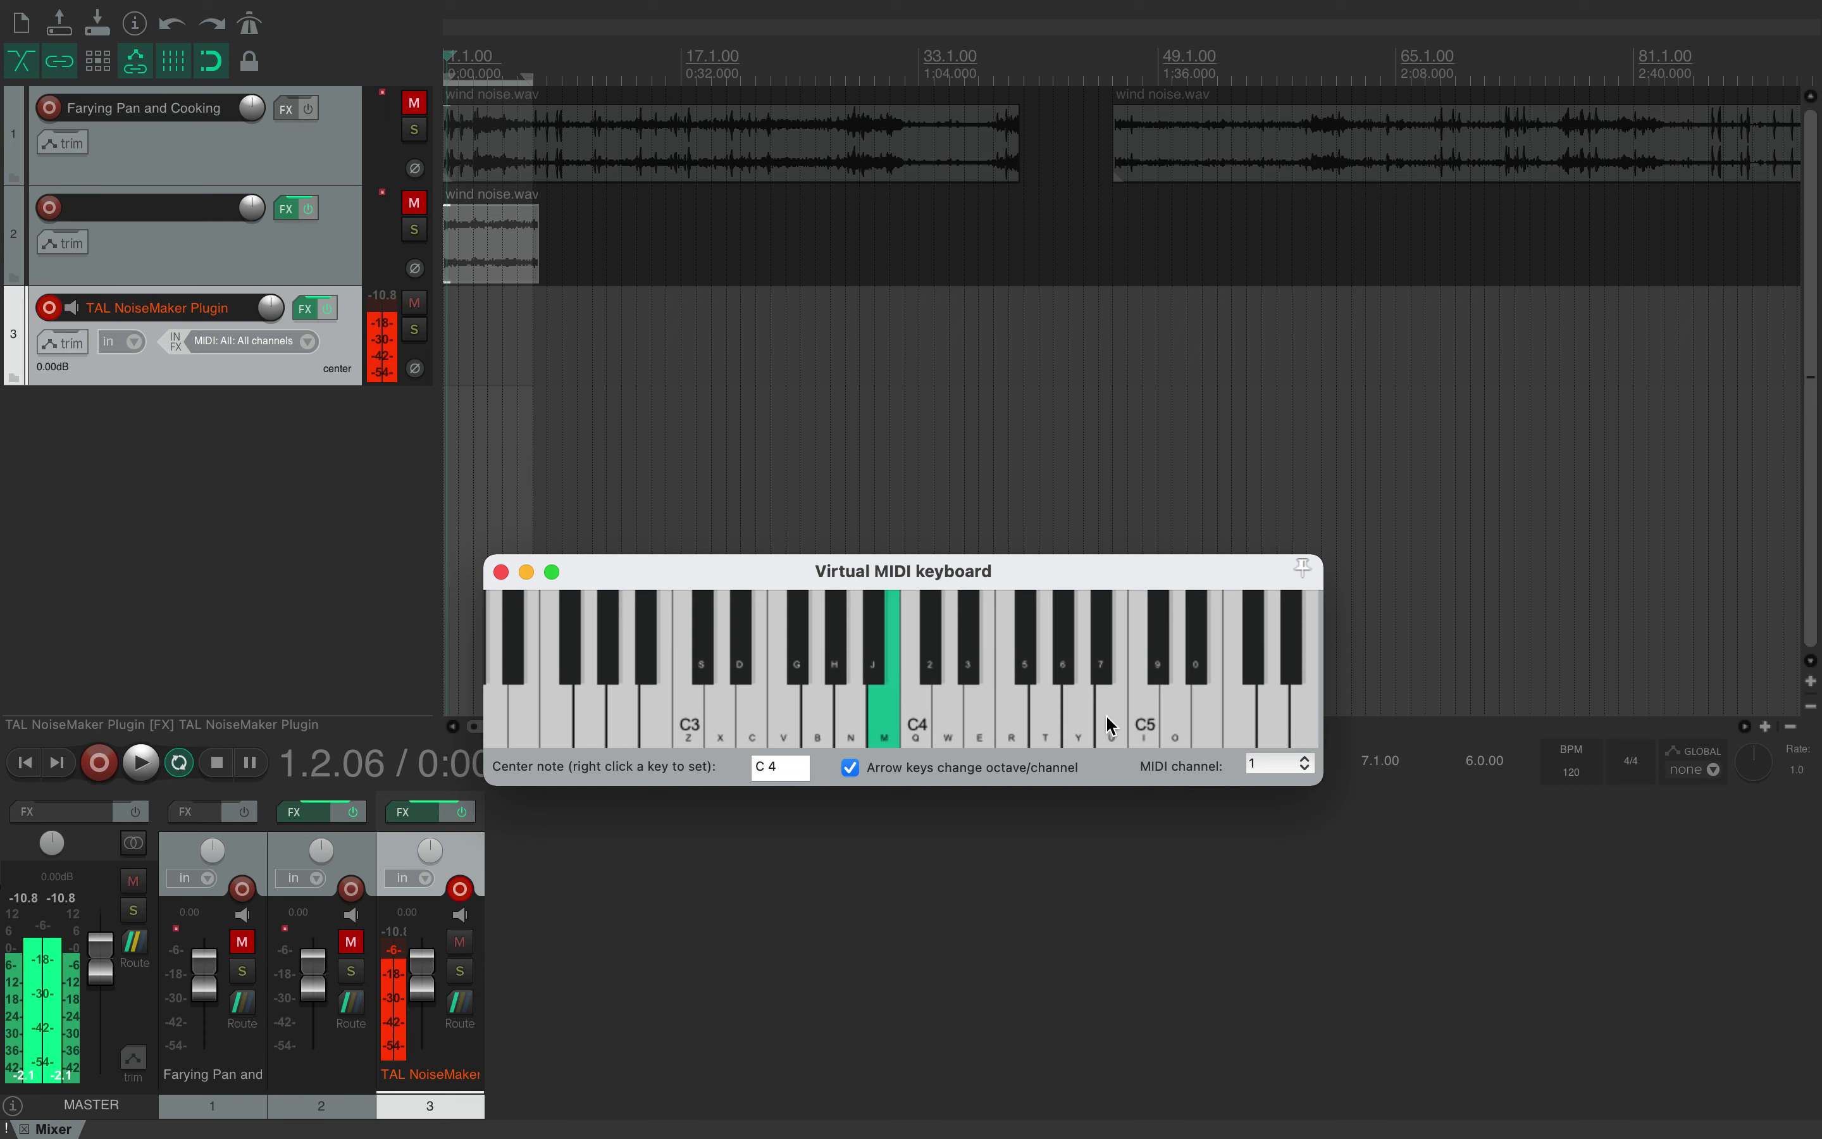
key(z)
key(c)
key(m)
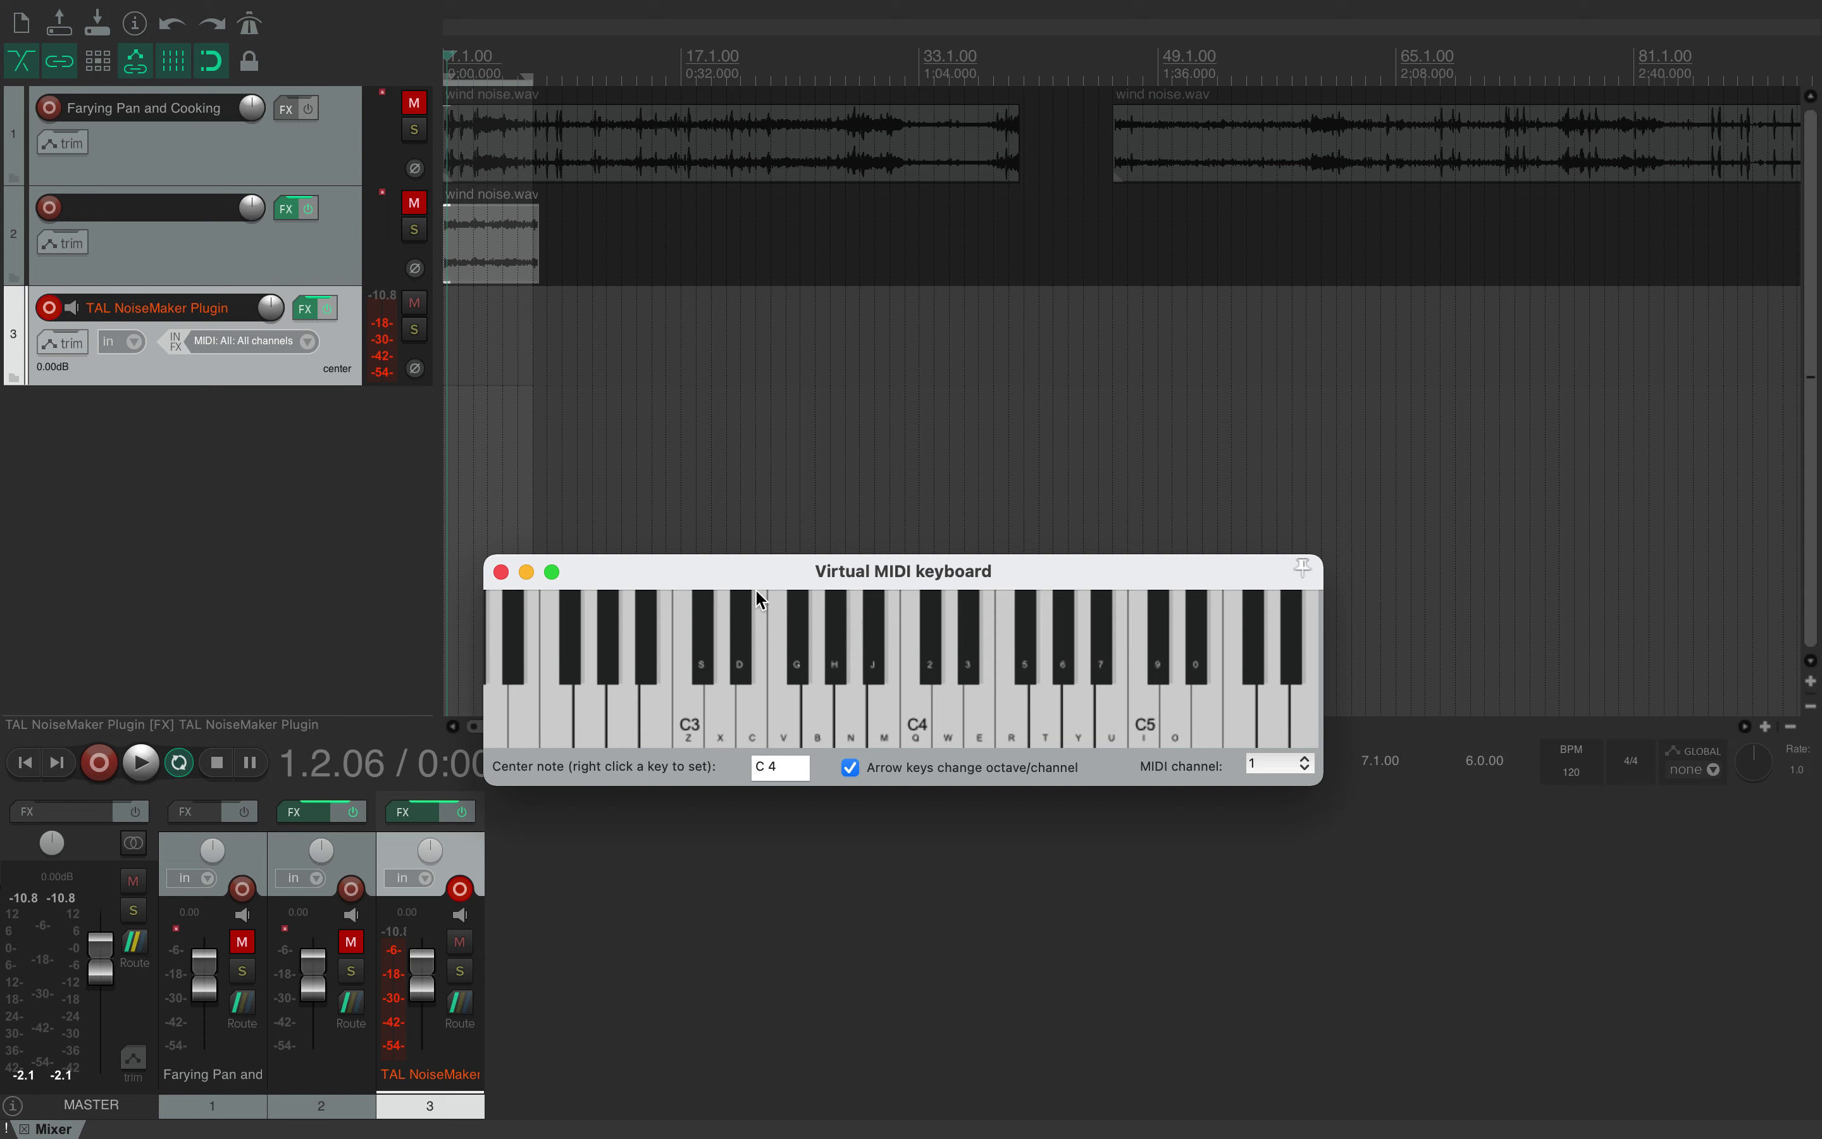
Step: Start recording on the TAL NoiseMaker track and dismiss the Nudge/set items window without nudging anything
click(115, 782)
text(n)
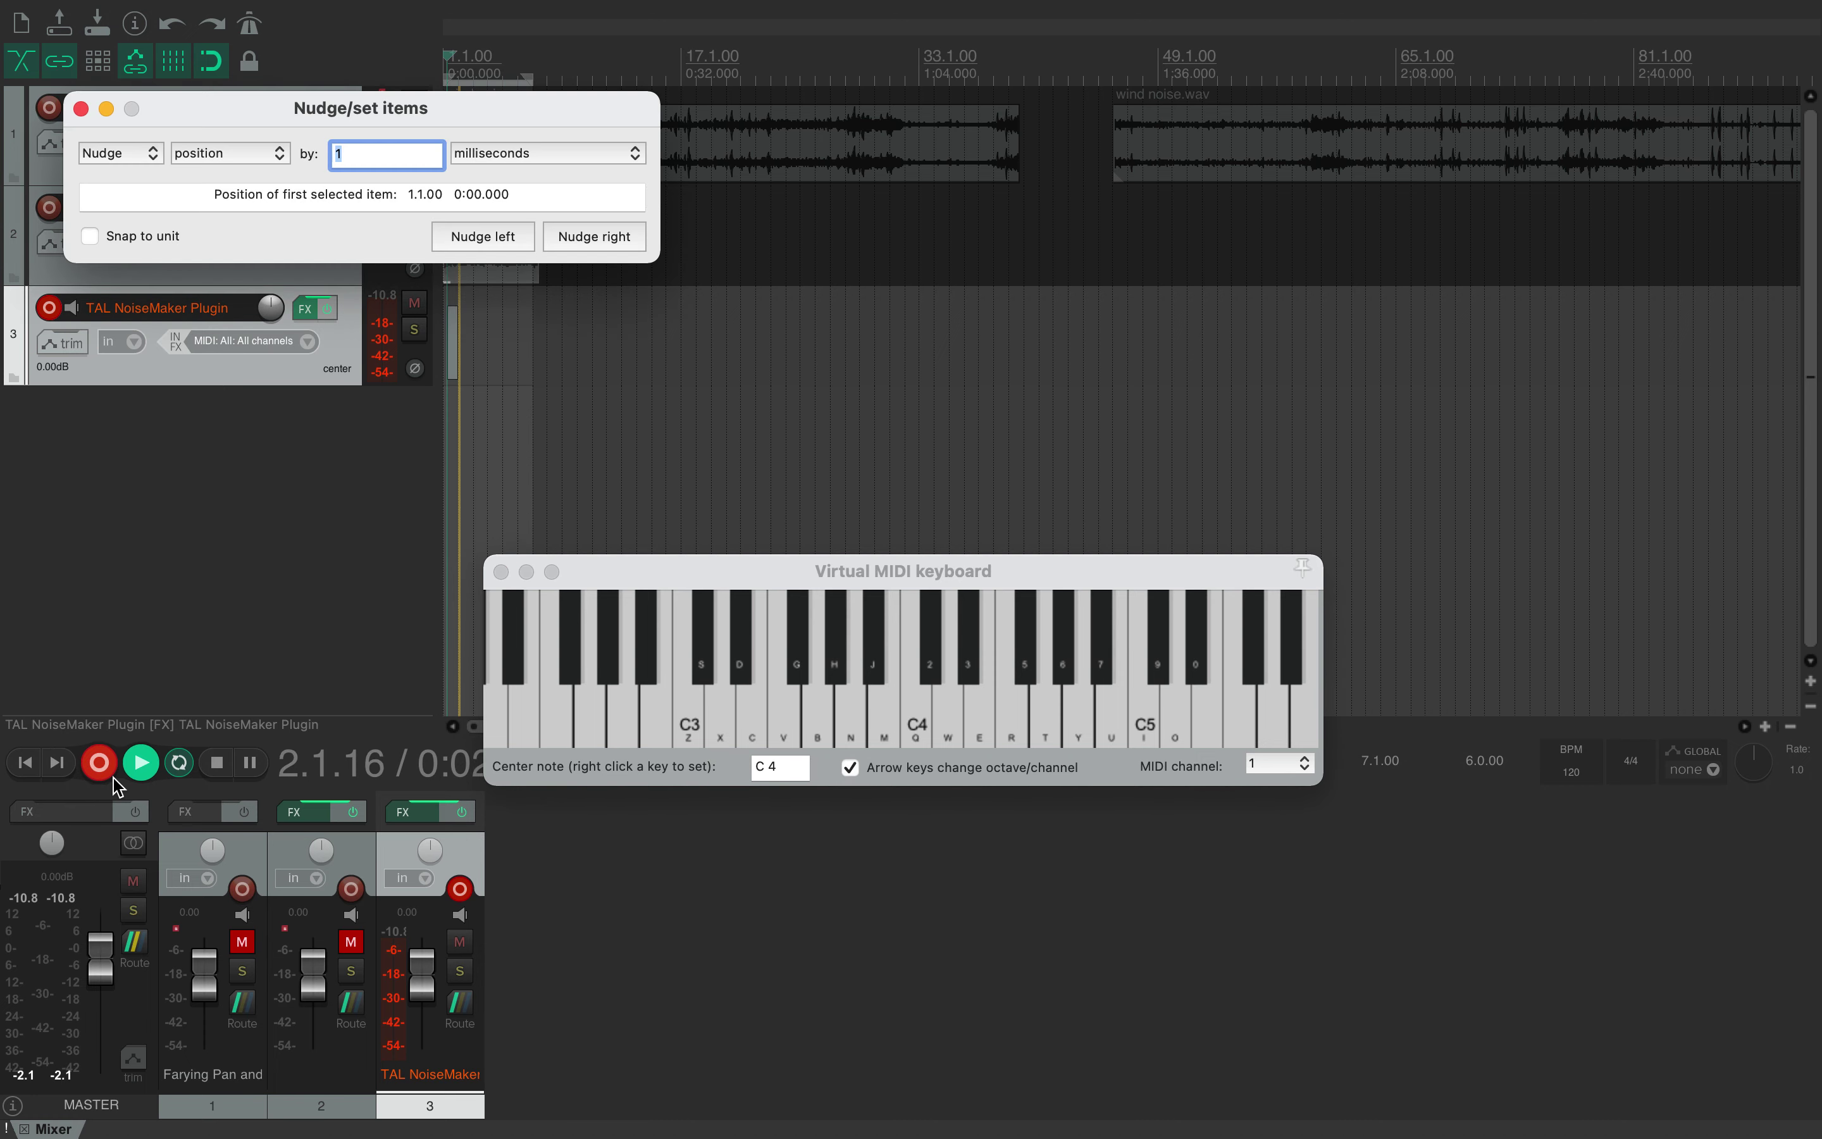
text(zmxc)
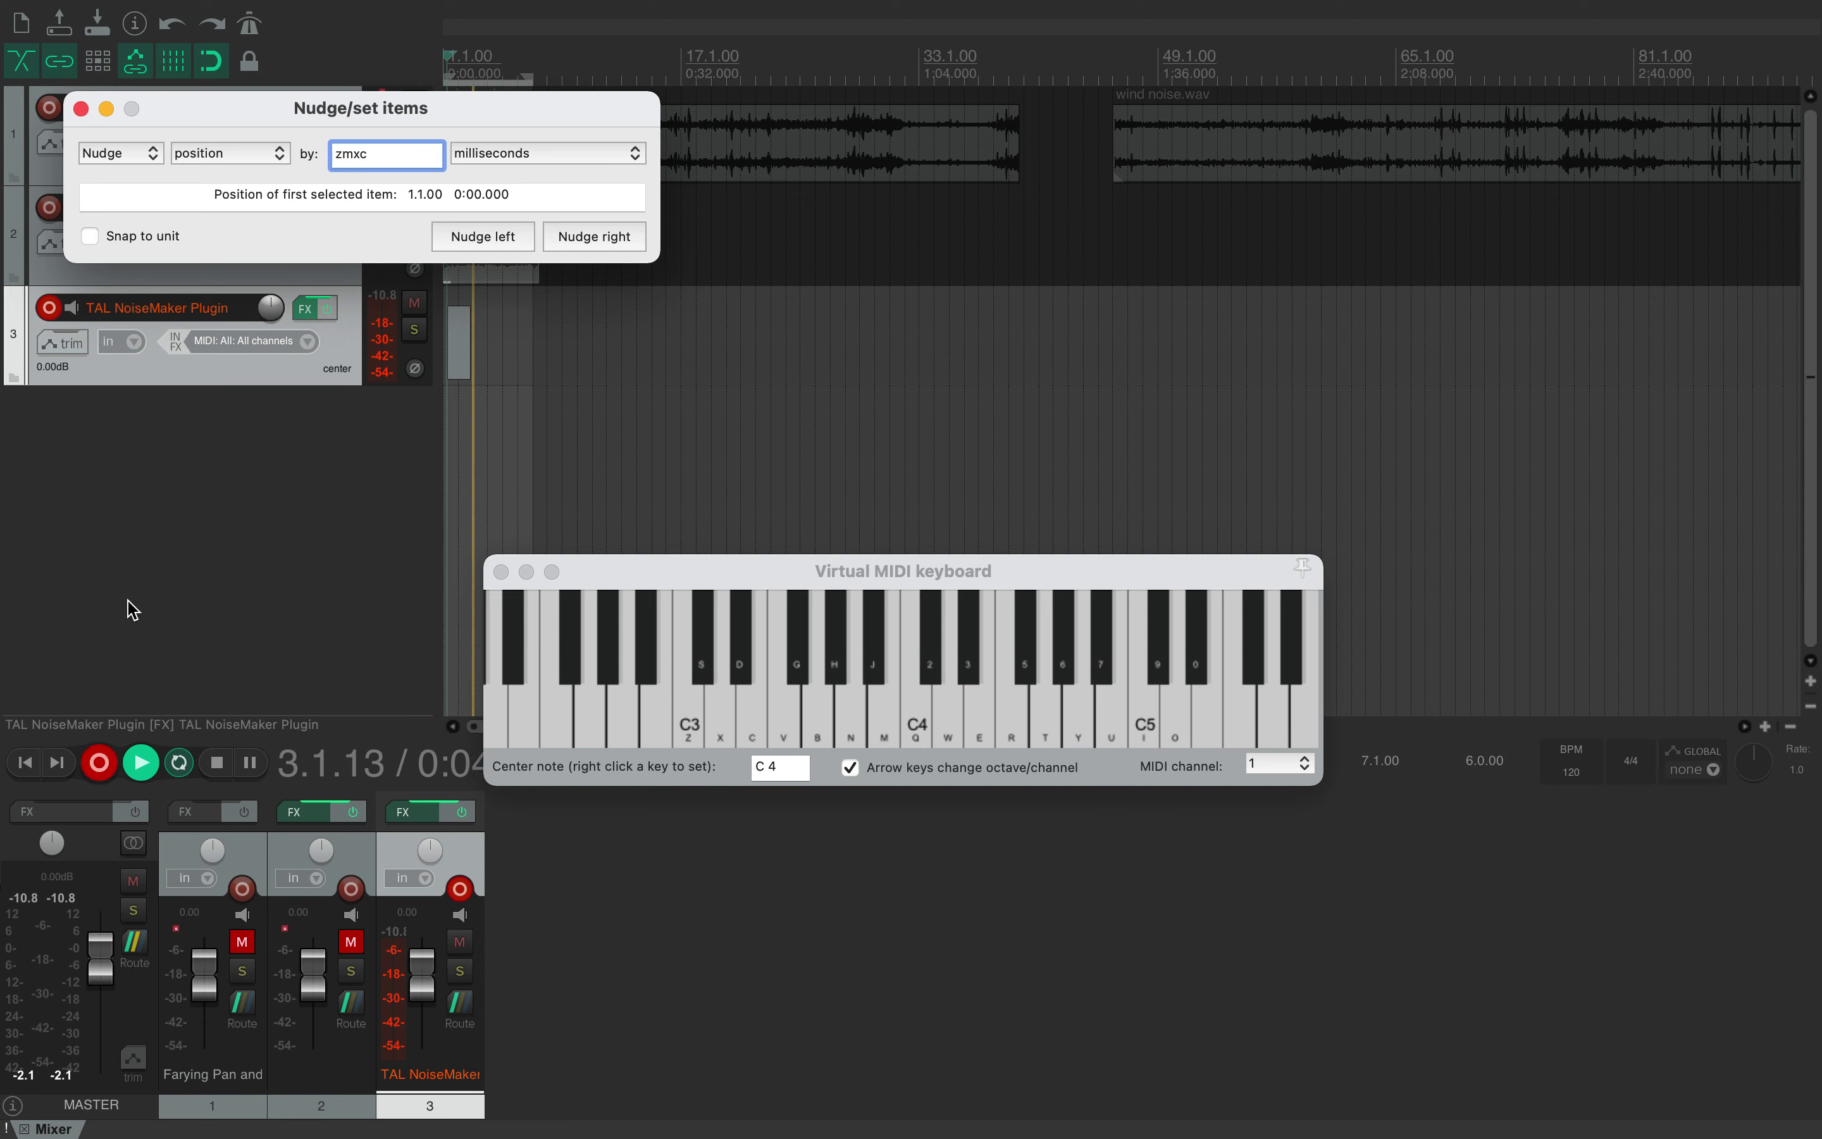
click(80, 108)
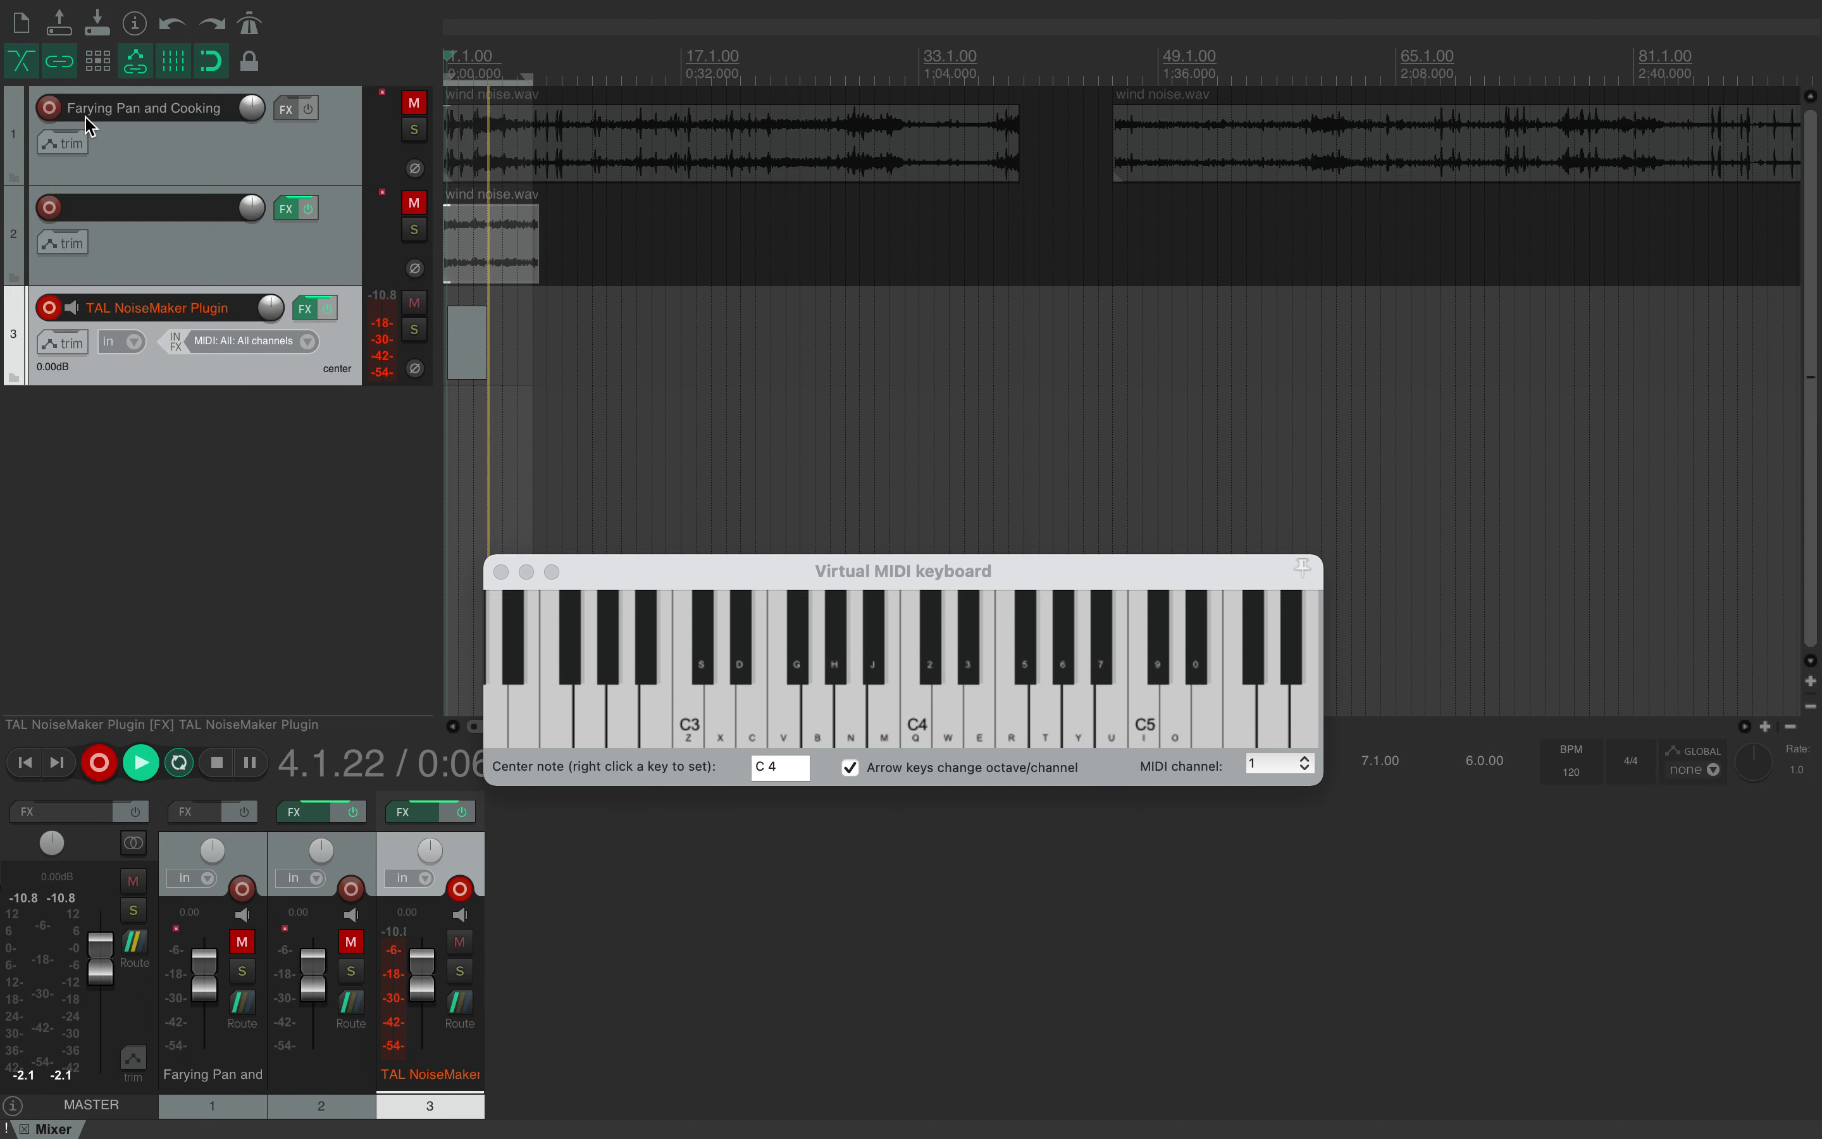
Step: Place a marker near bar 5 and play B3, E3, C4, A3 and D3 on the virtual keyboard into the running recording
key(m)
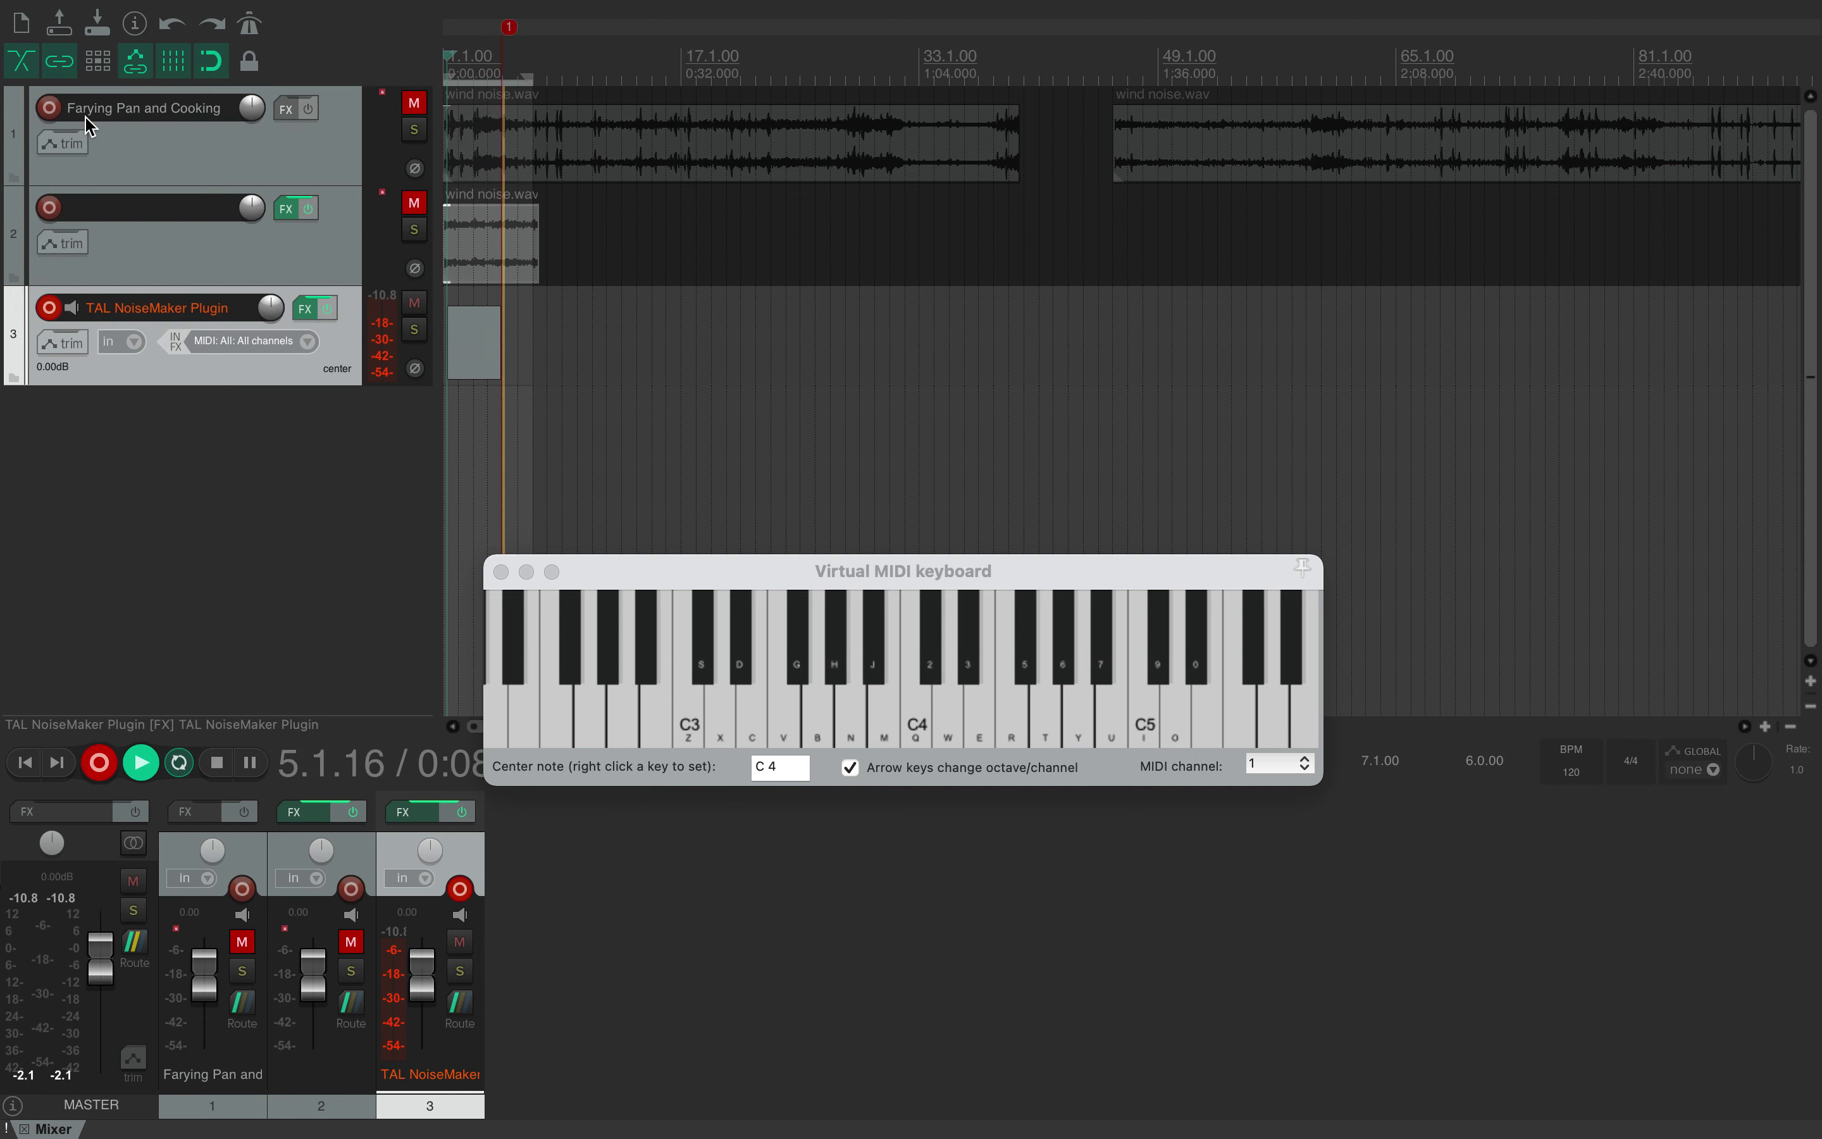
click(823, 566)
key(m)
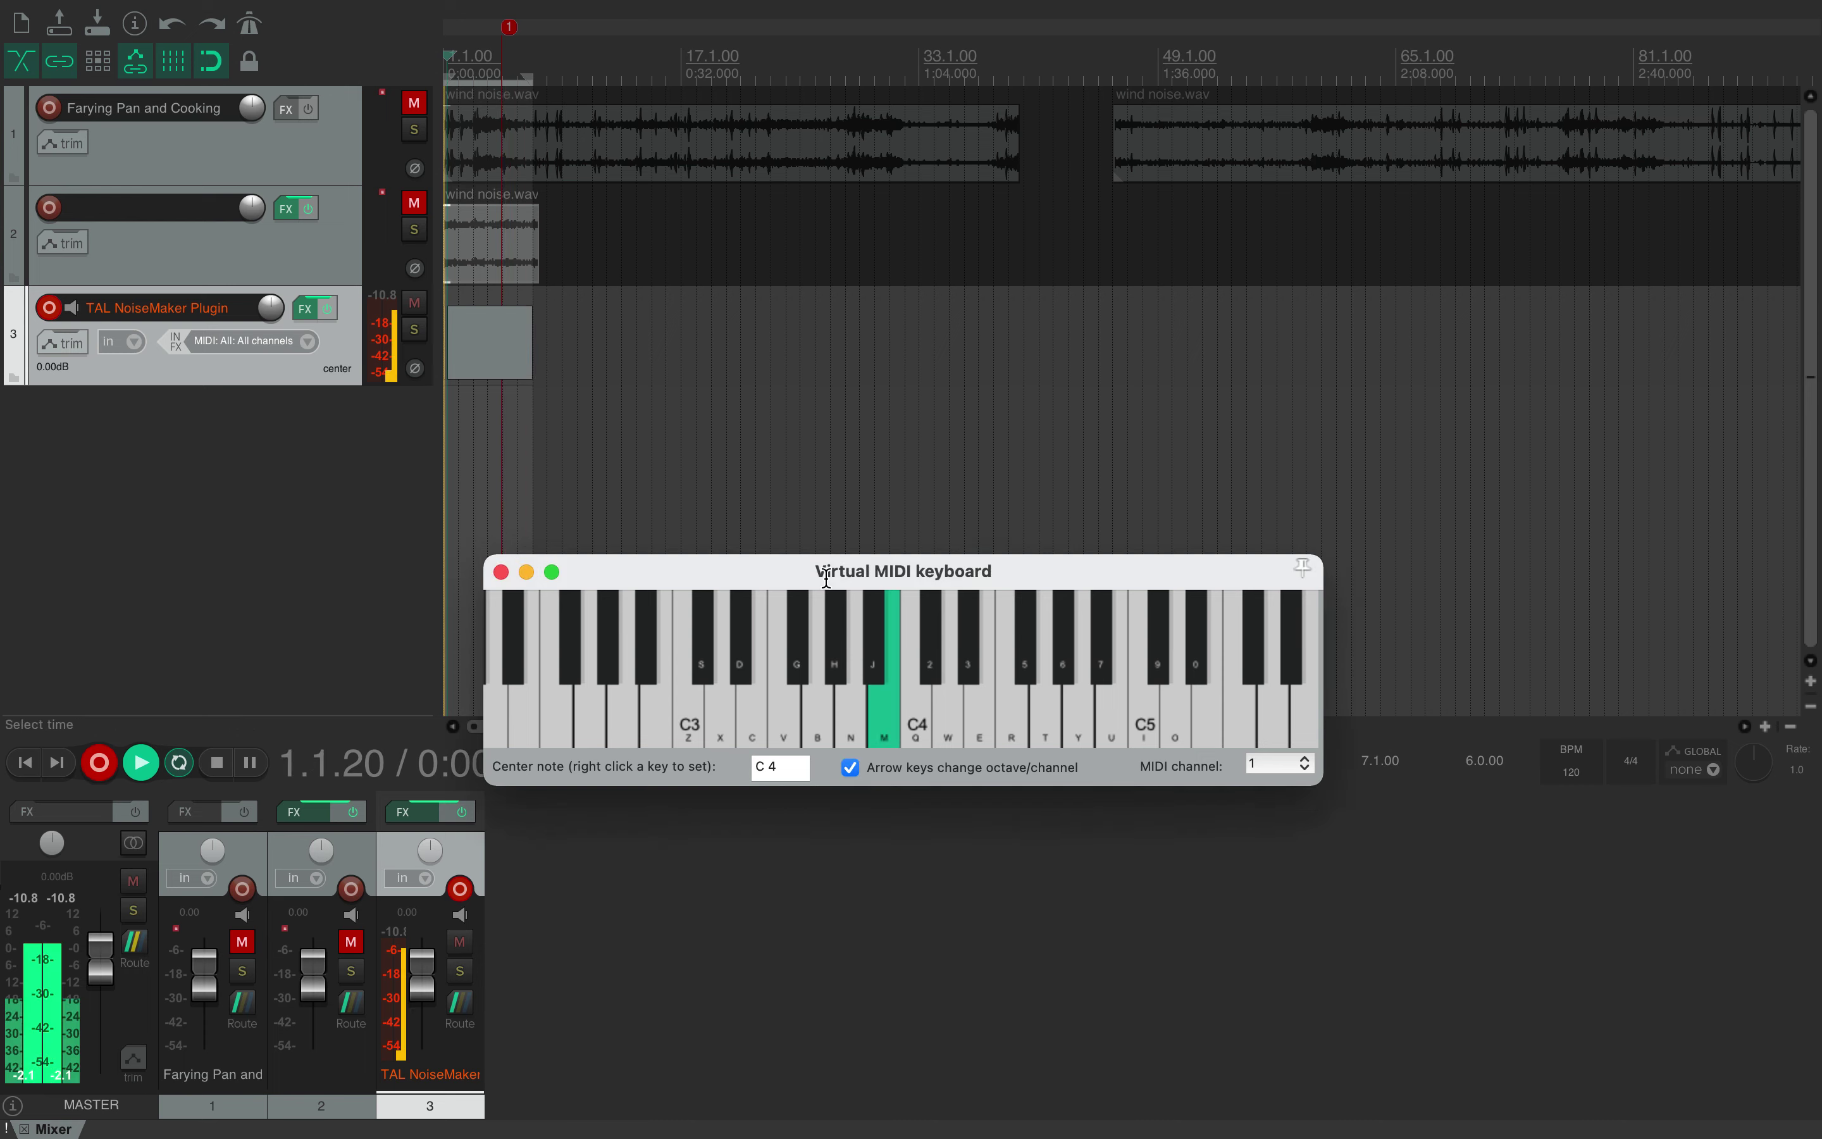
key(c)
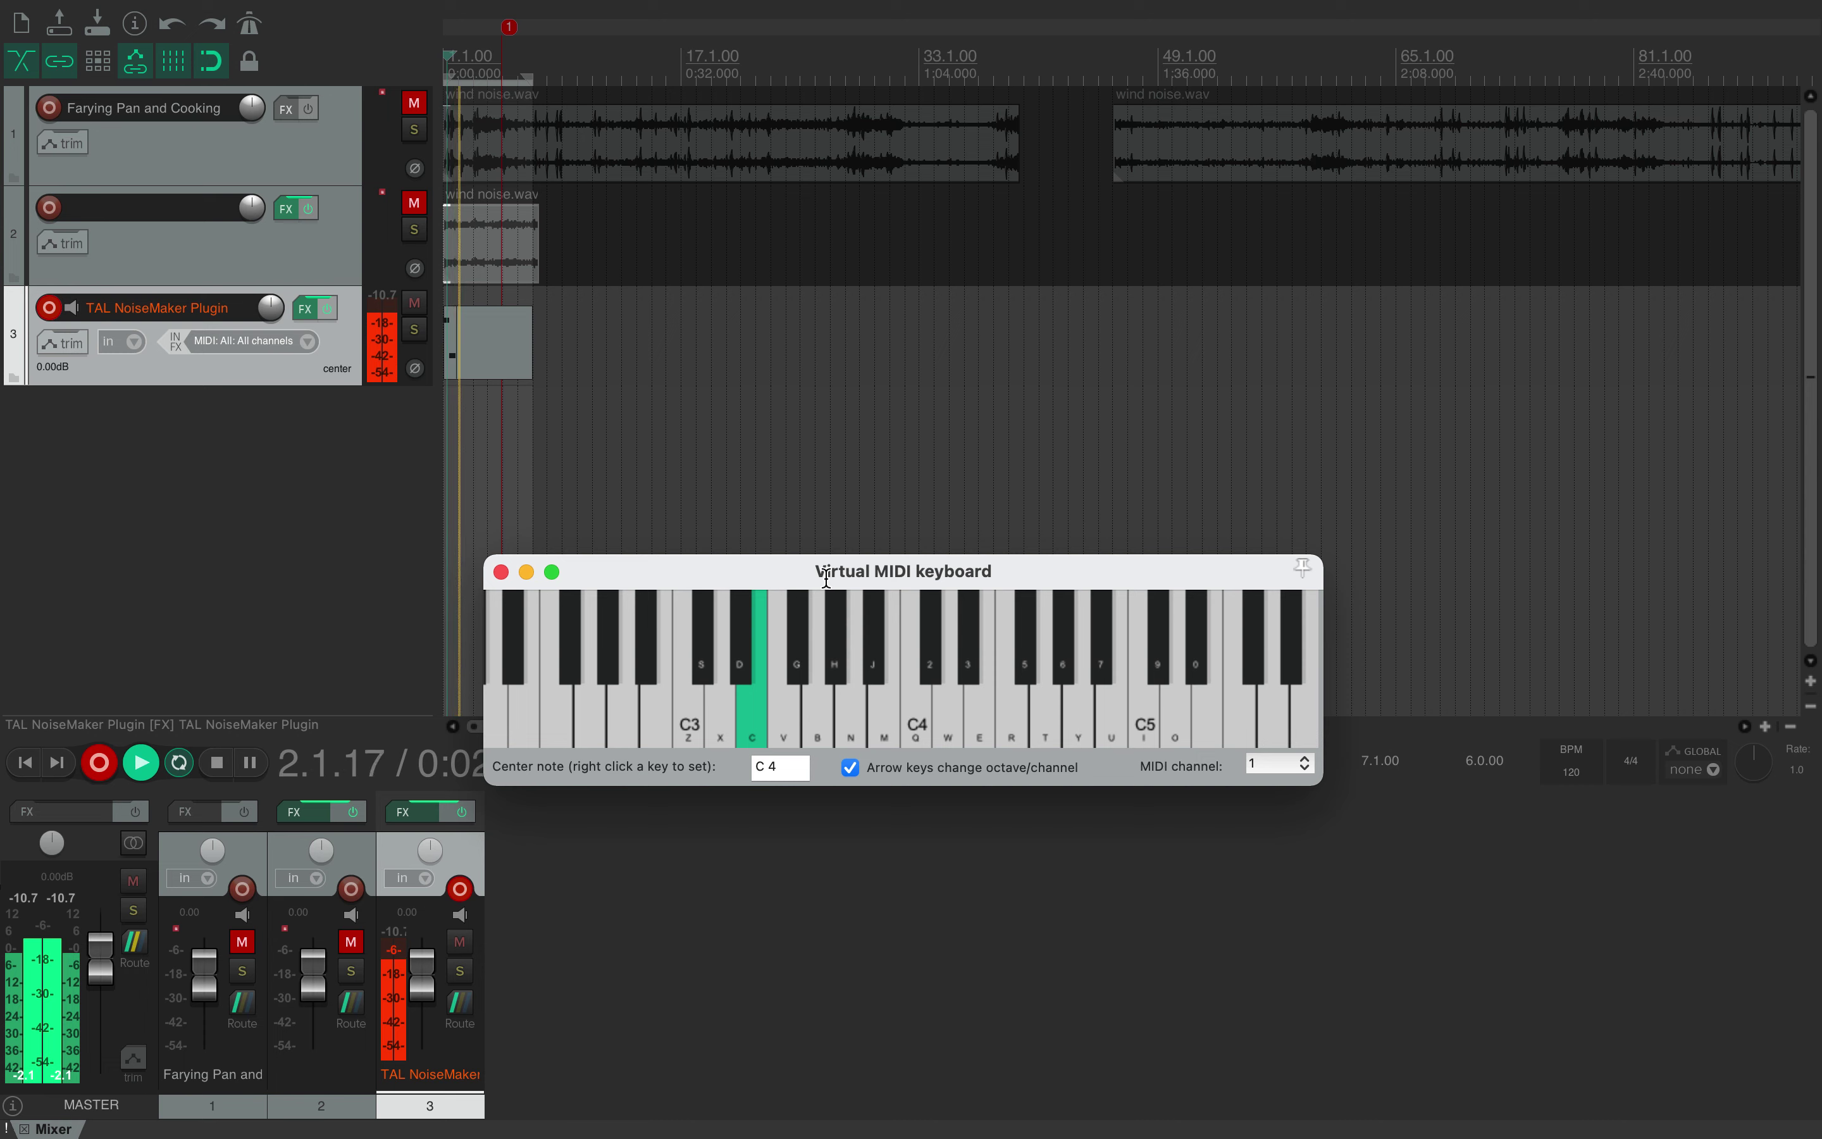
key(q)
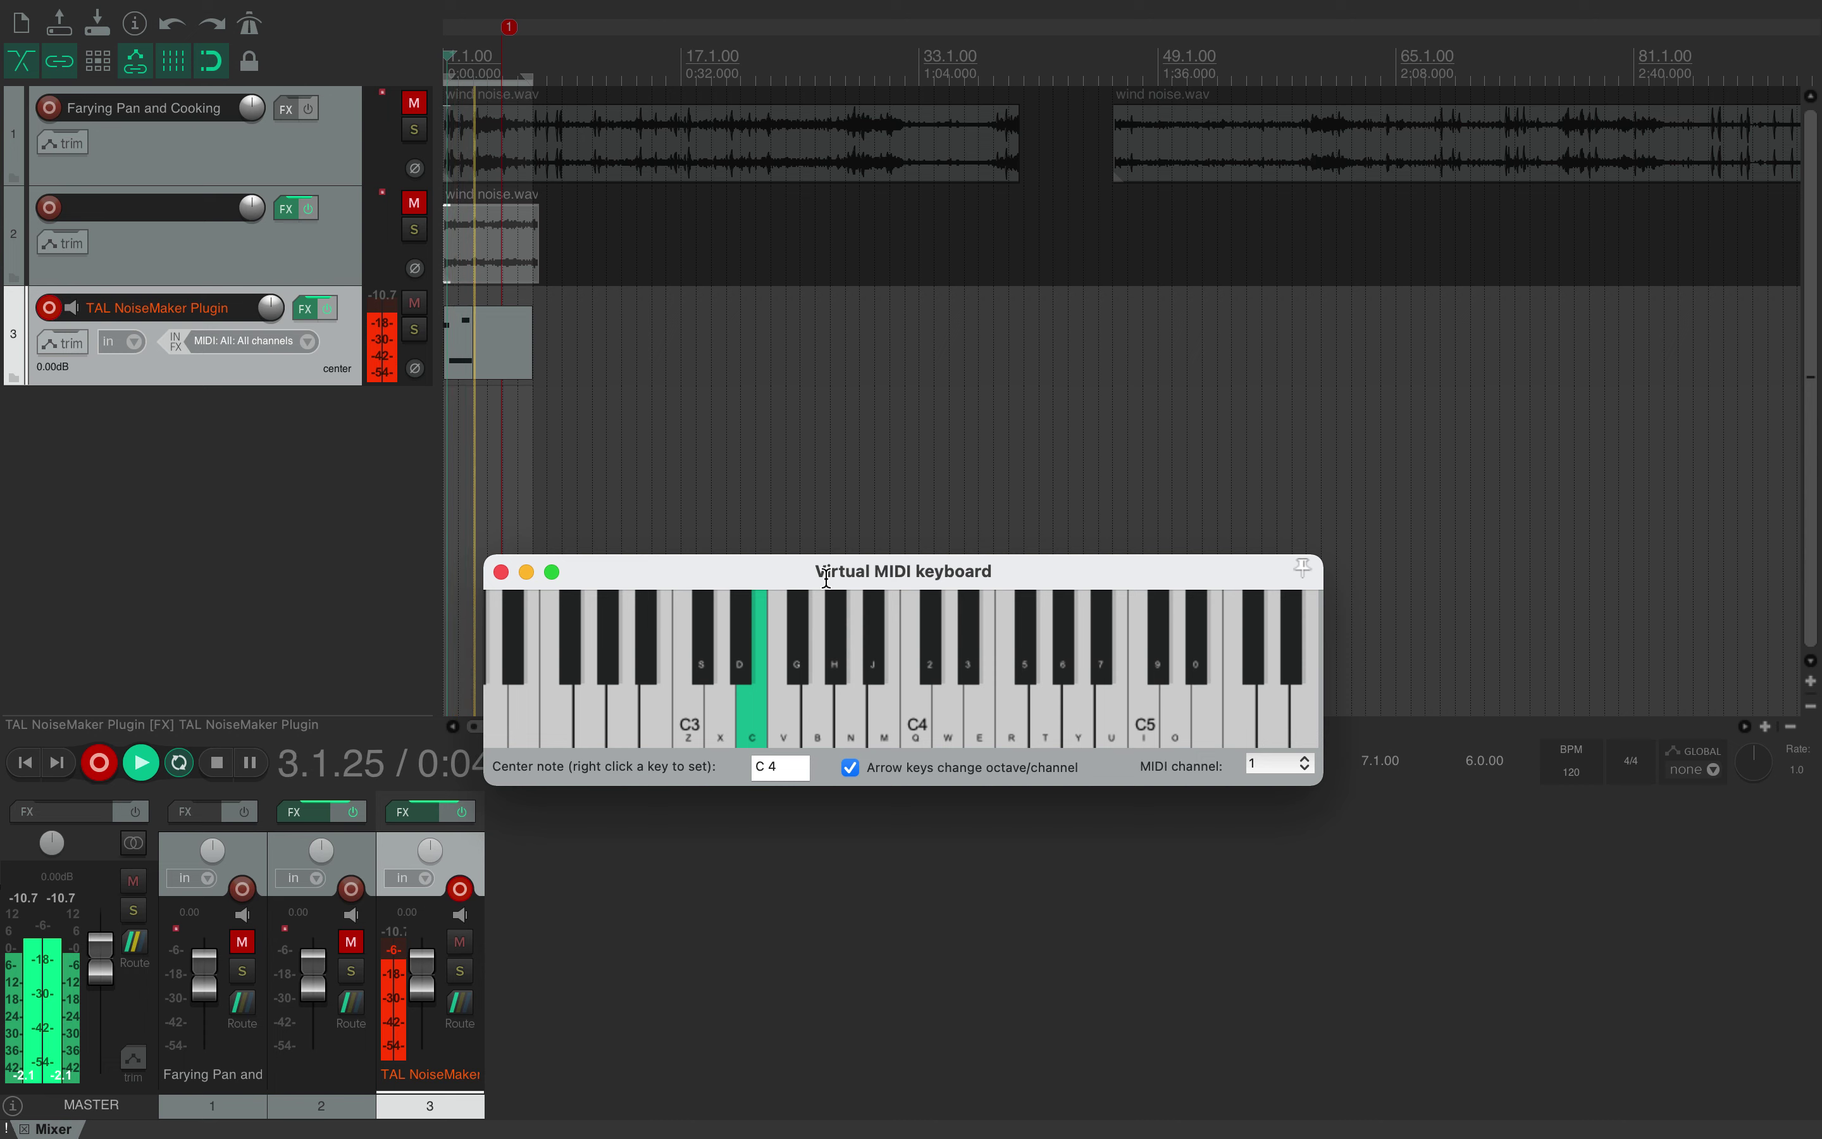
key(n)
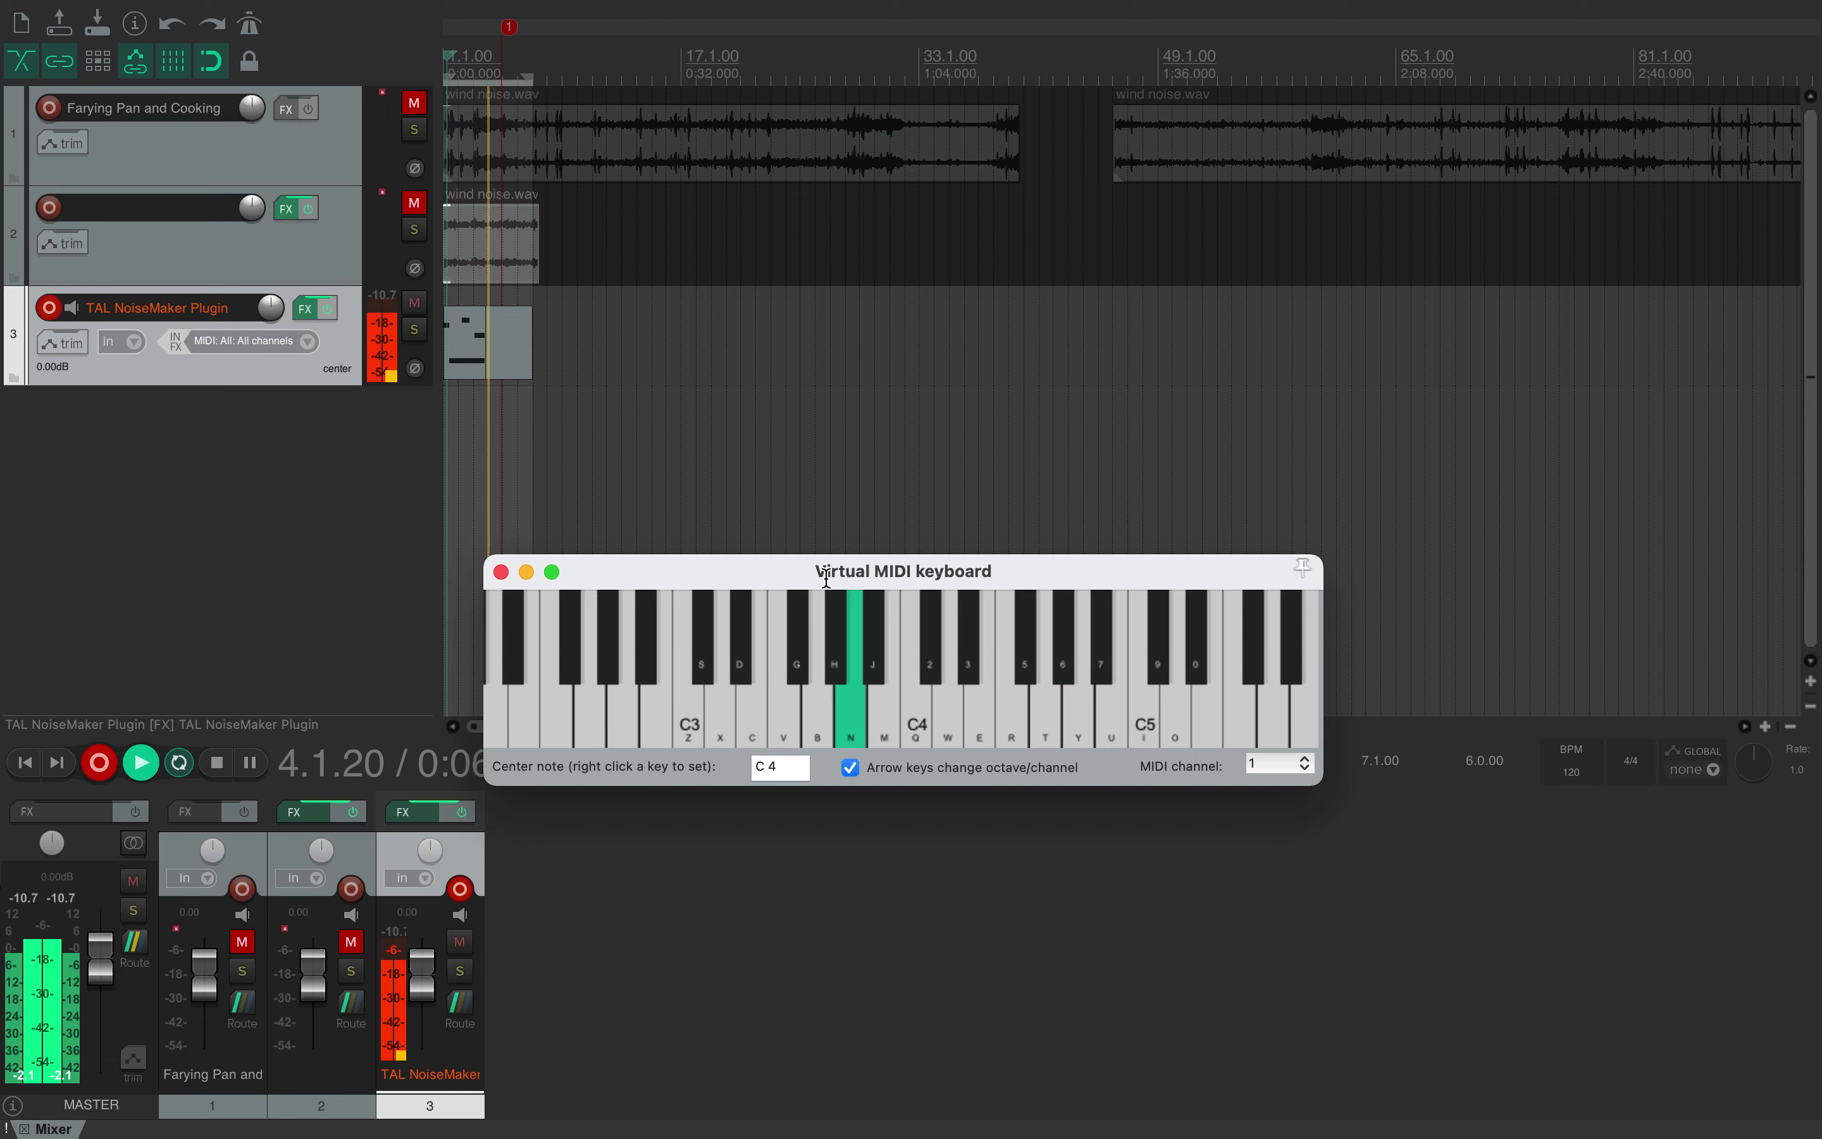
key(x)
key(x)
key(q)
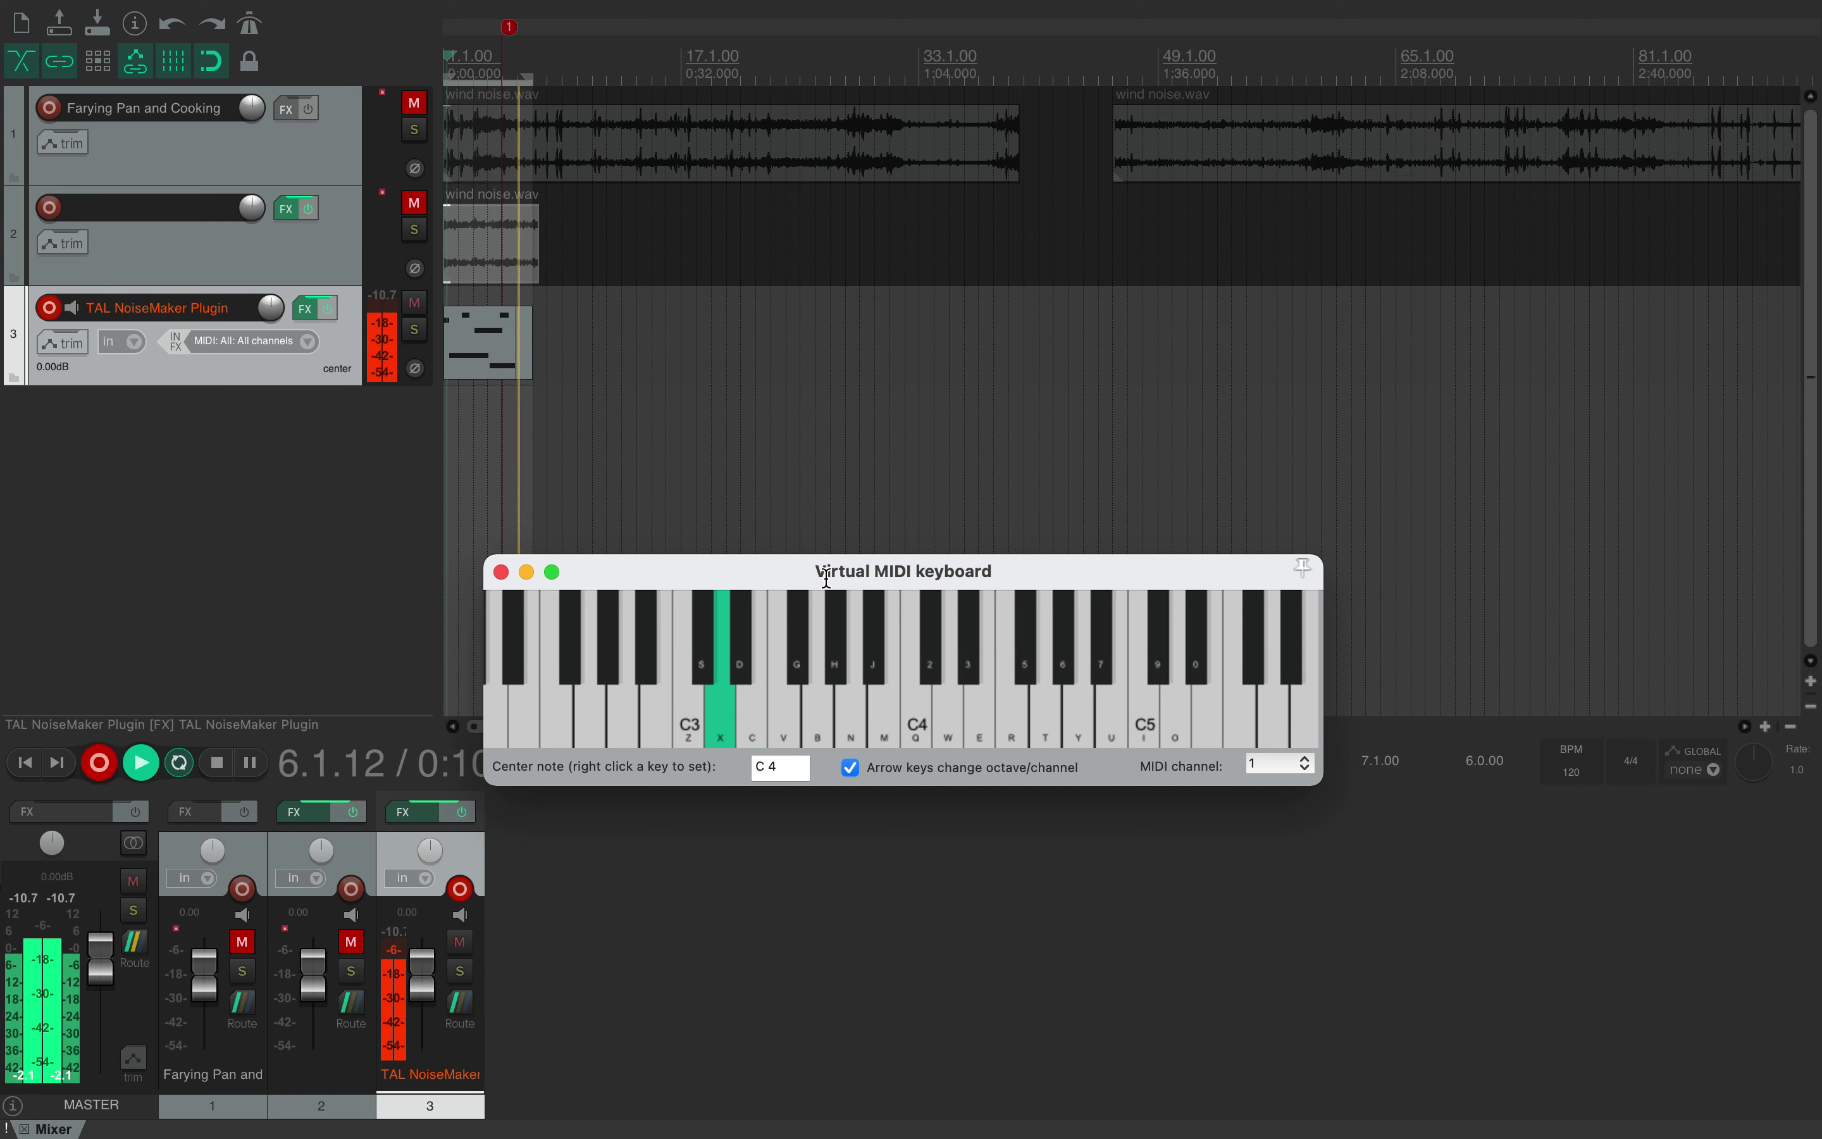
key(m)
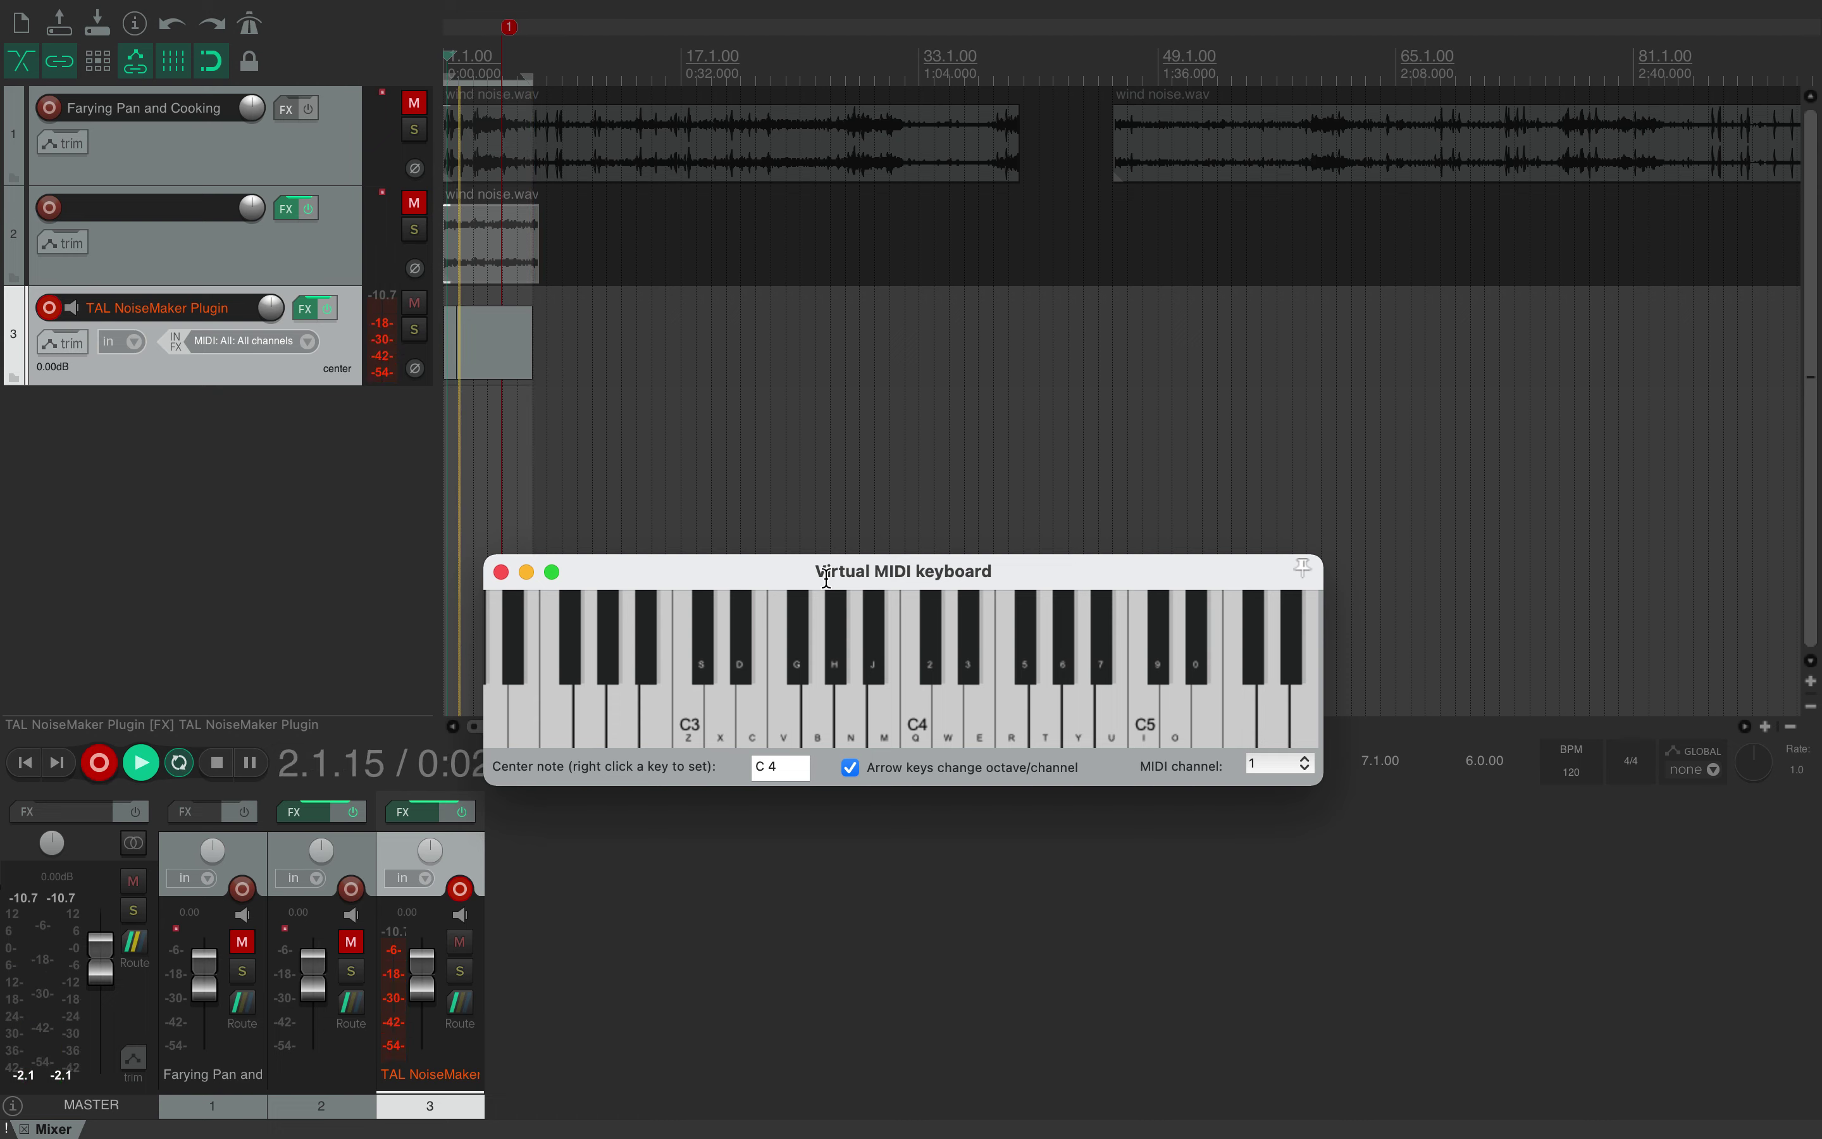
Step: Stop recording with all recorded MIDI files saved, and move the virtual keyboard down over the mixer
key(space)
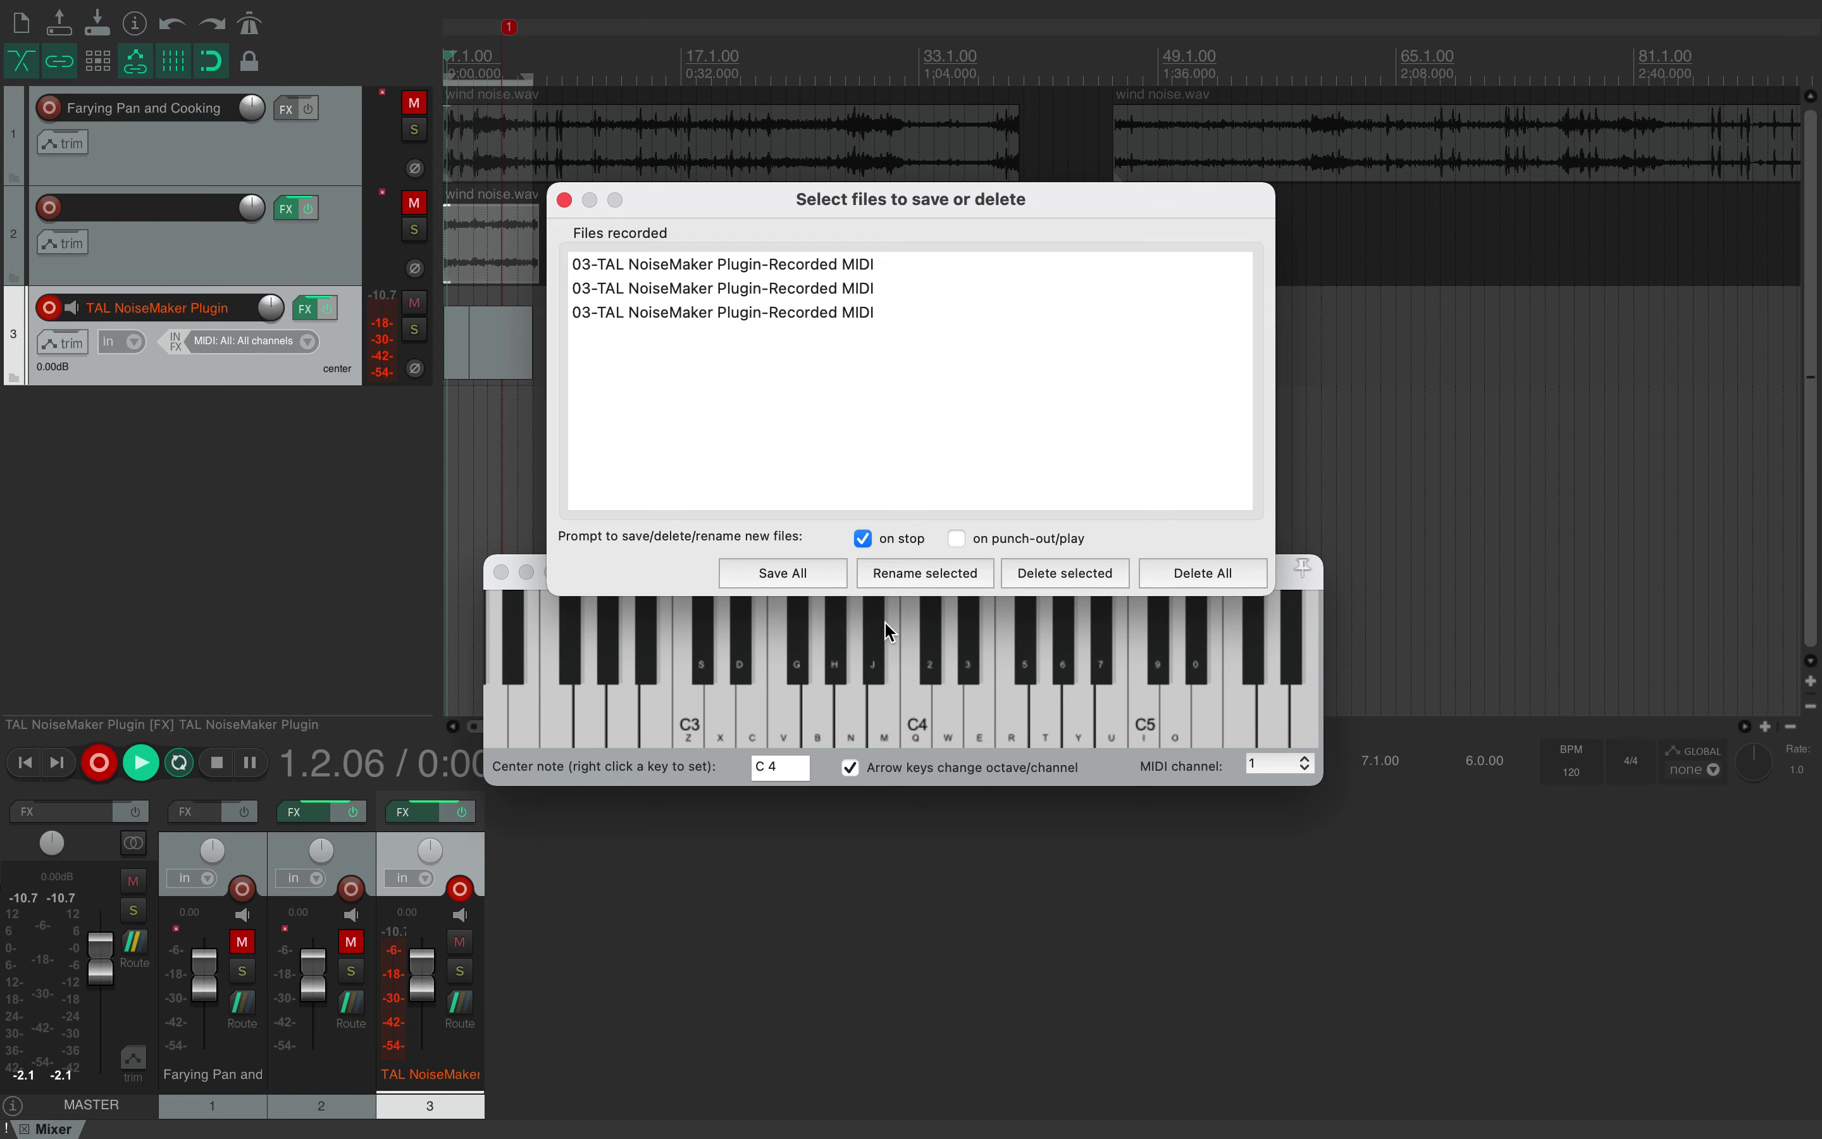
click(783, 573)
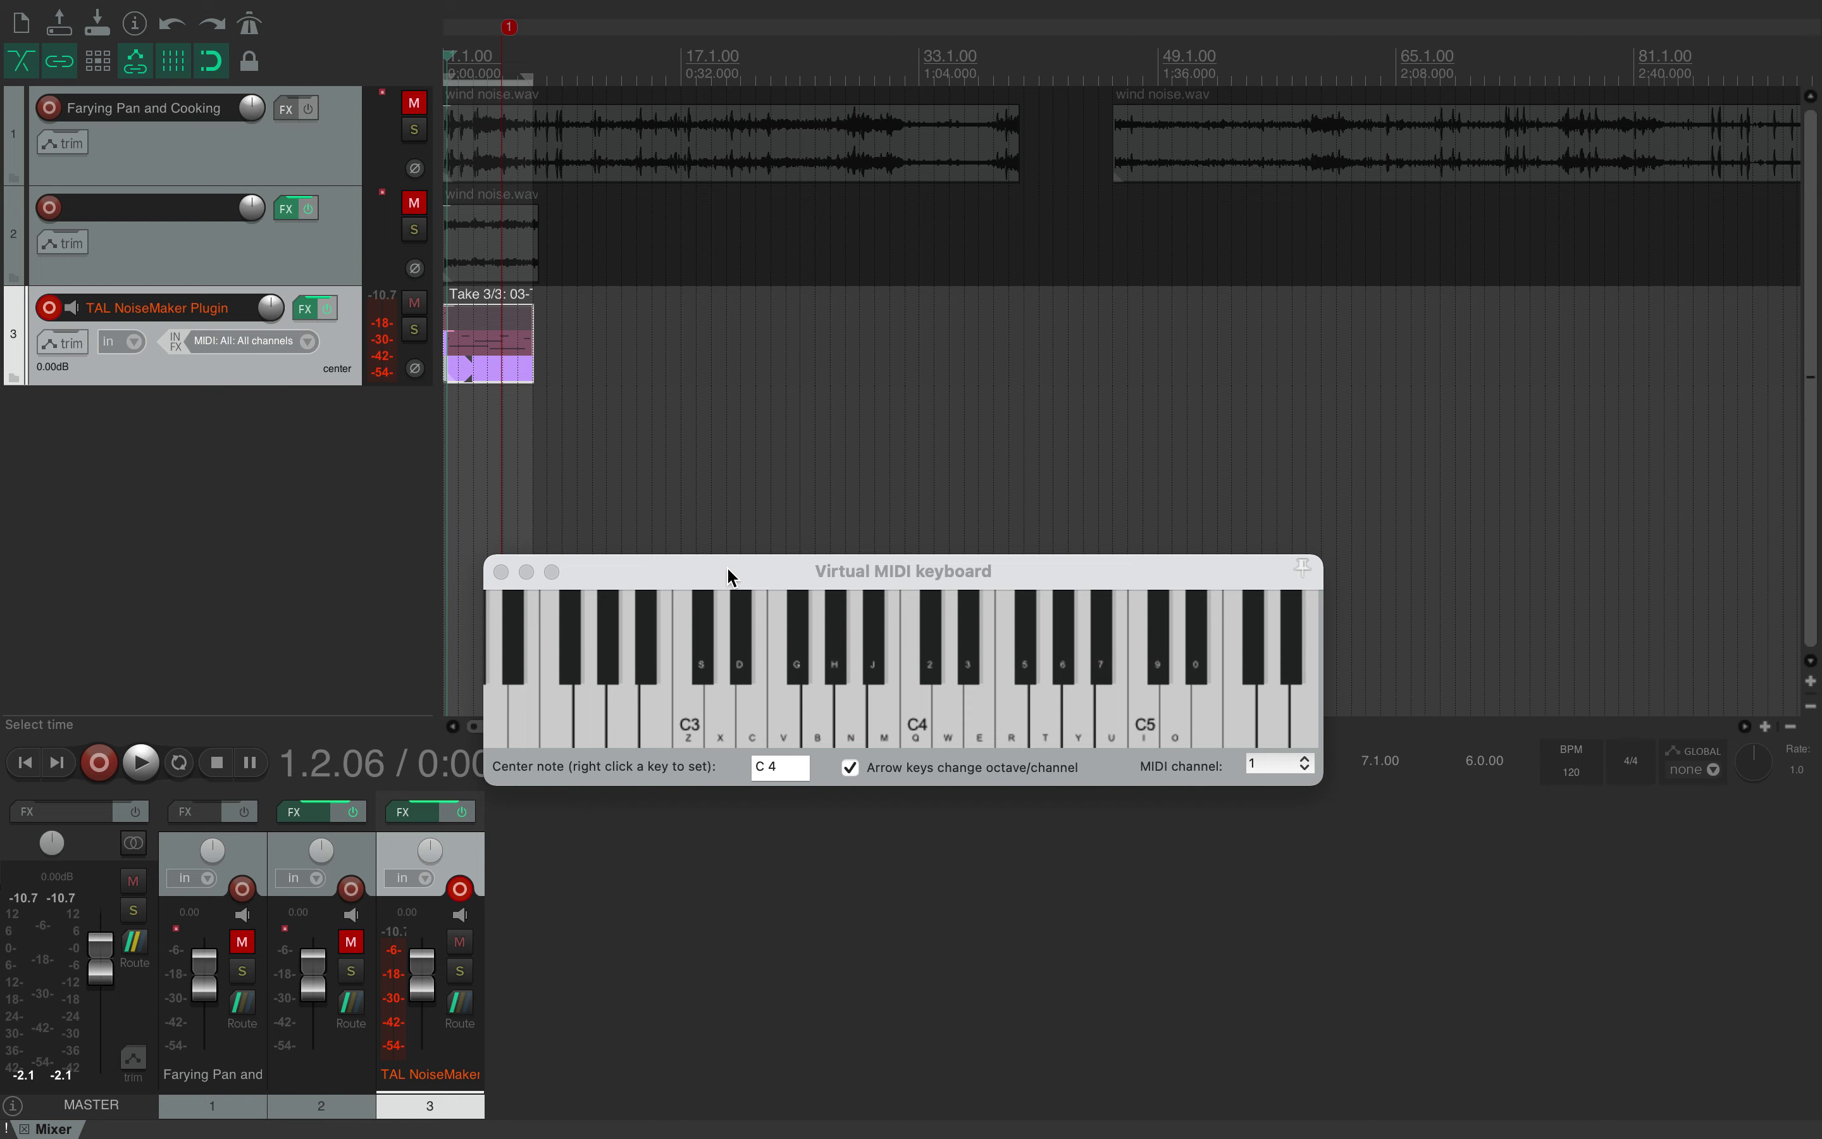
drag(726, 566, 777, 913)
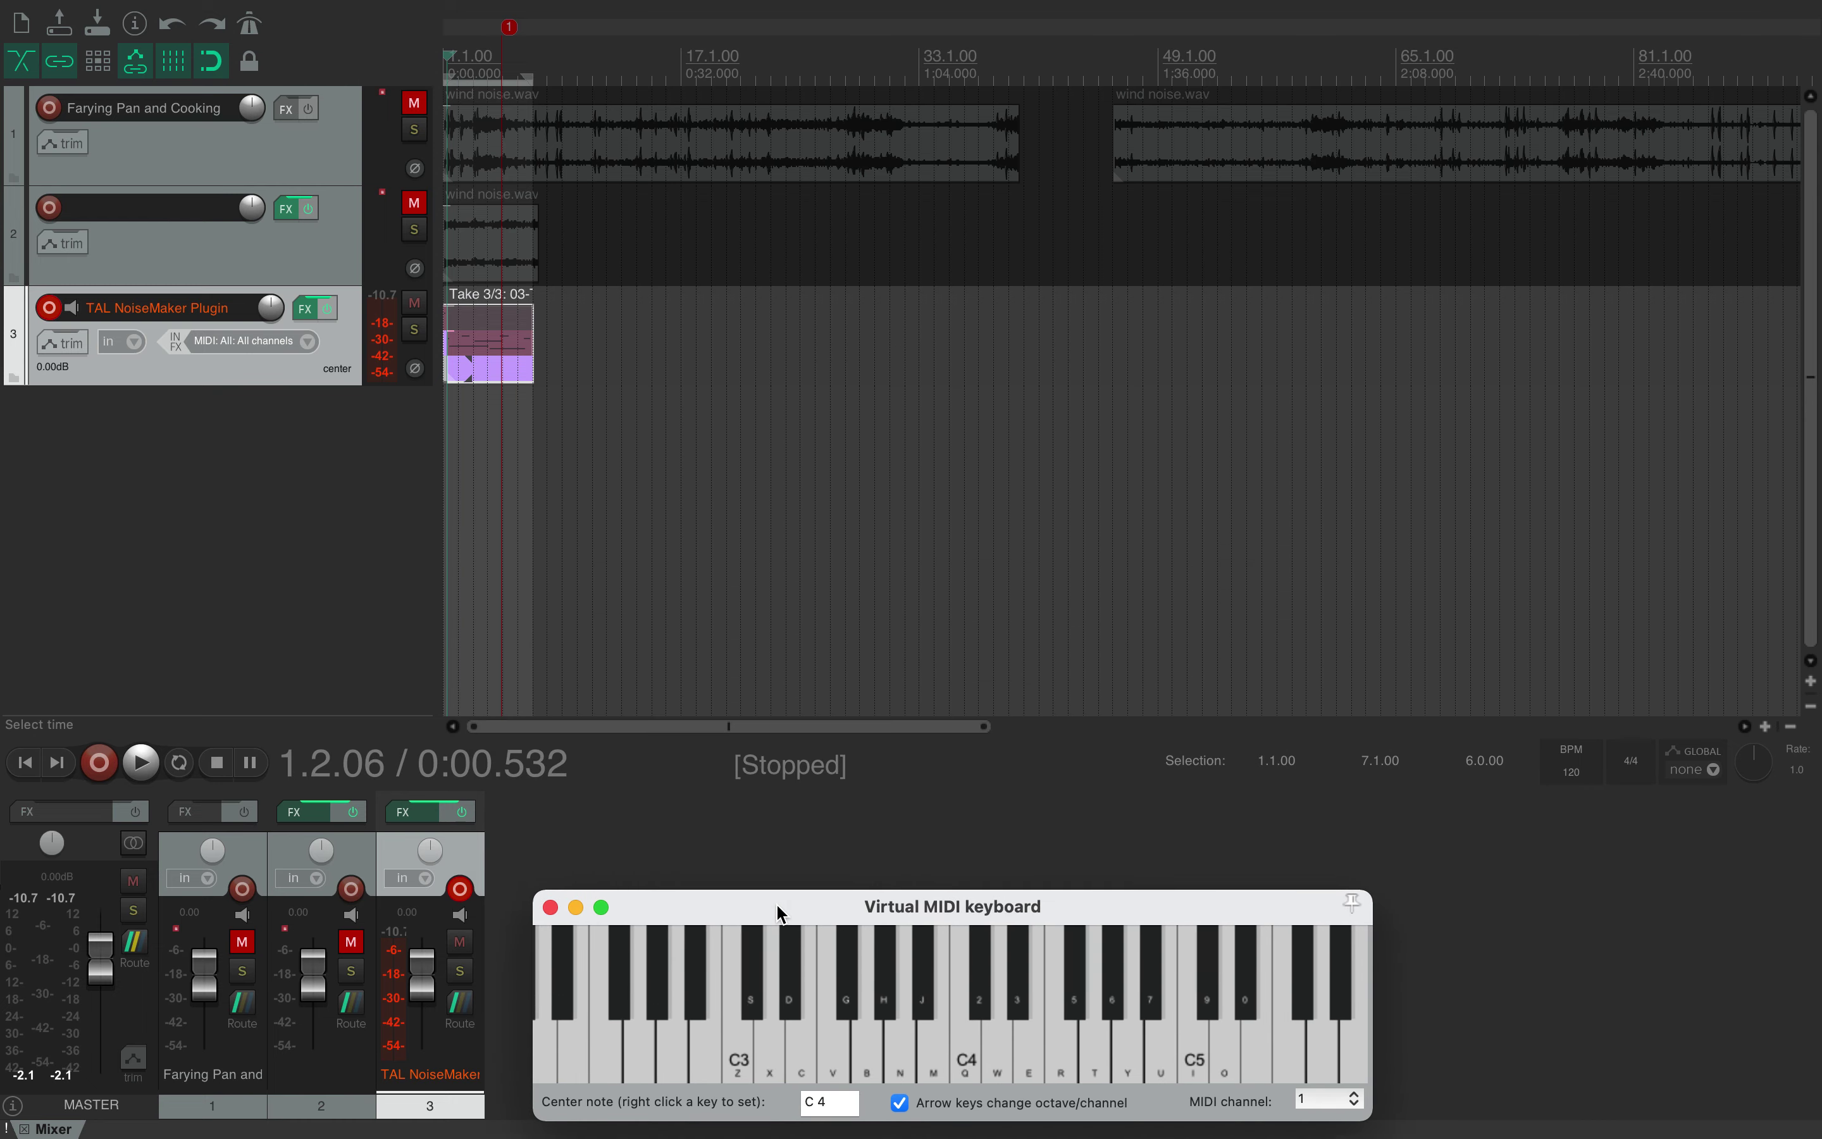
Step: Play back the recorded MIDI item while switching between takes 2 and 3, ending with take 3 active and playback stopped
click(252, 378)
click(492, 352)
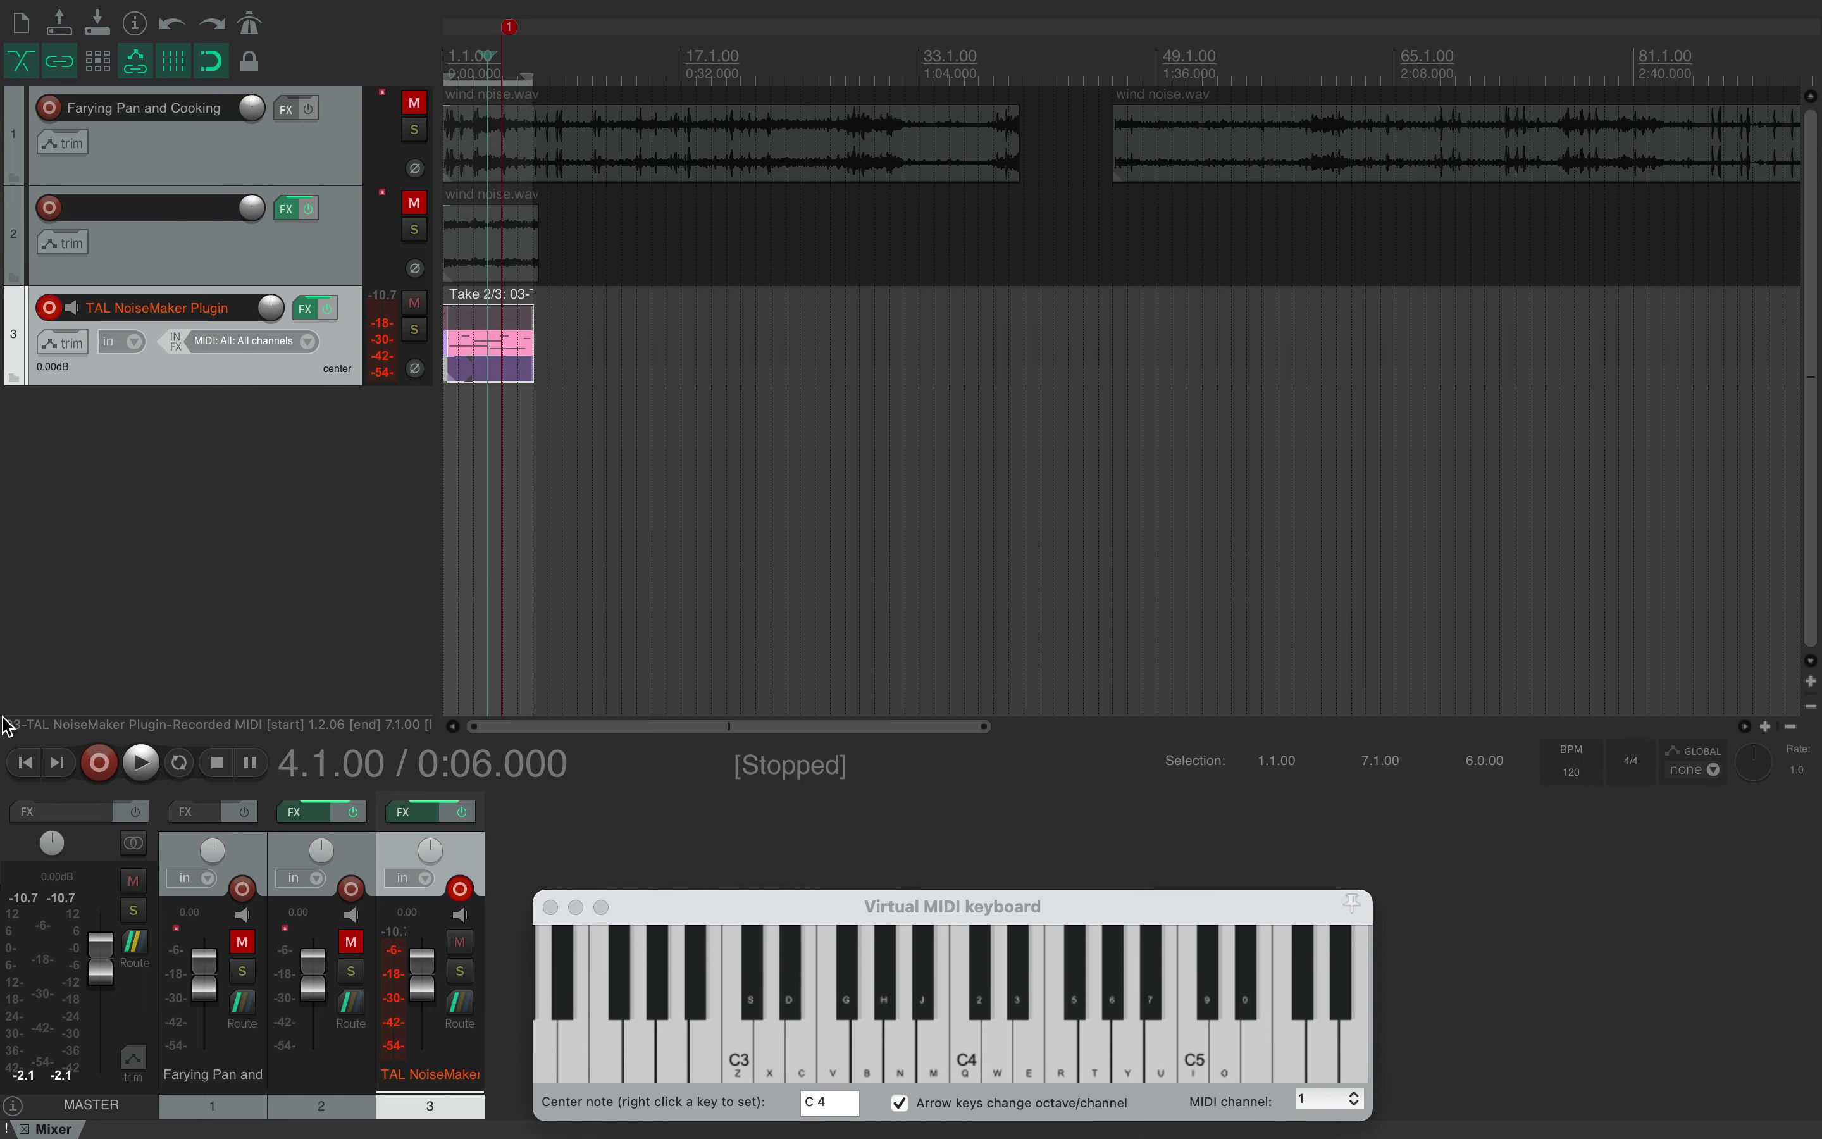
click(142, 763)
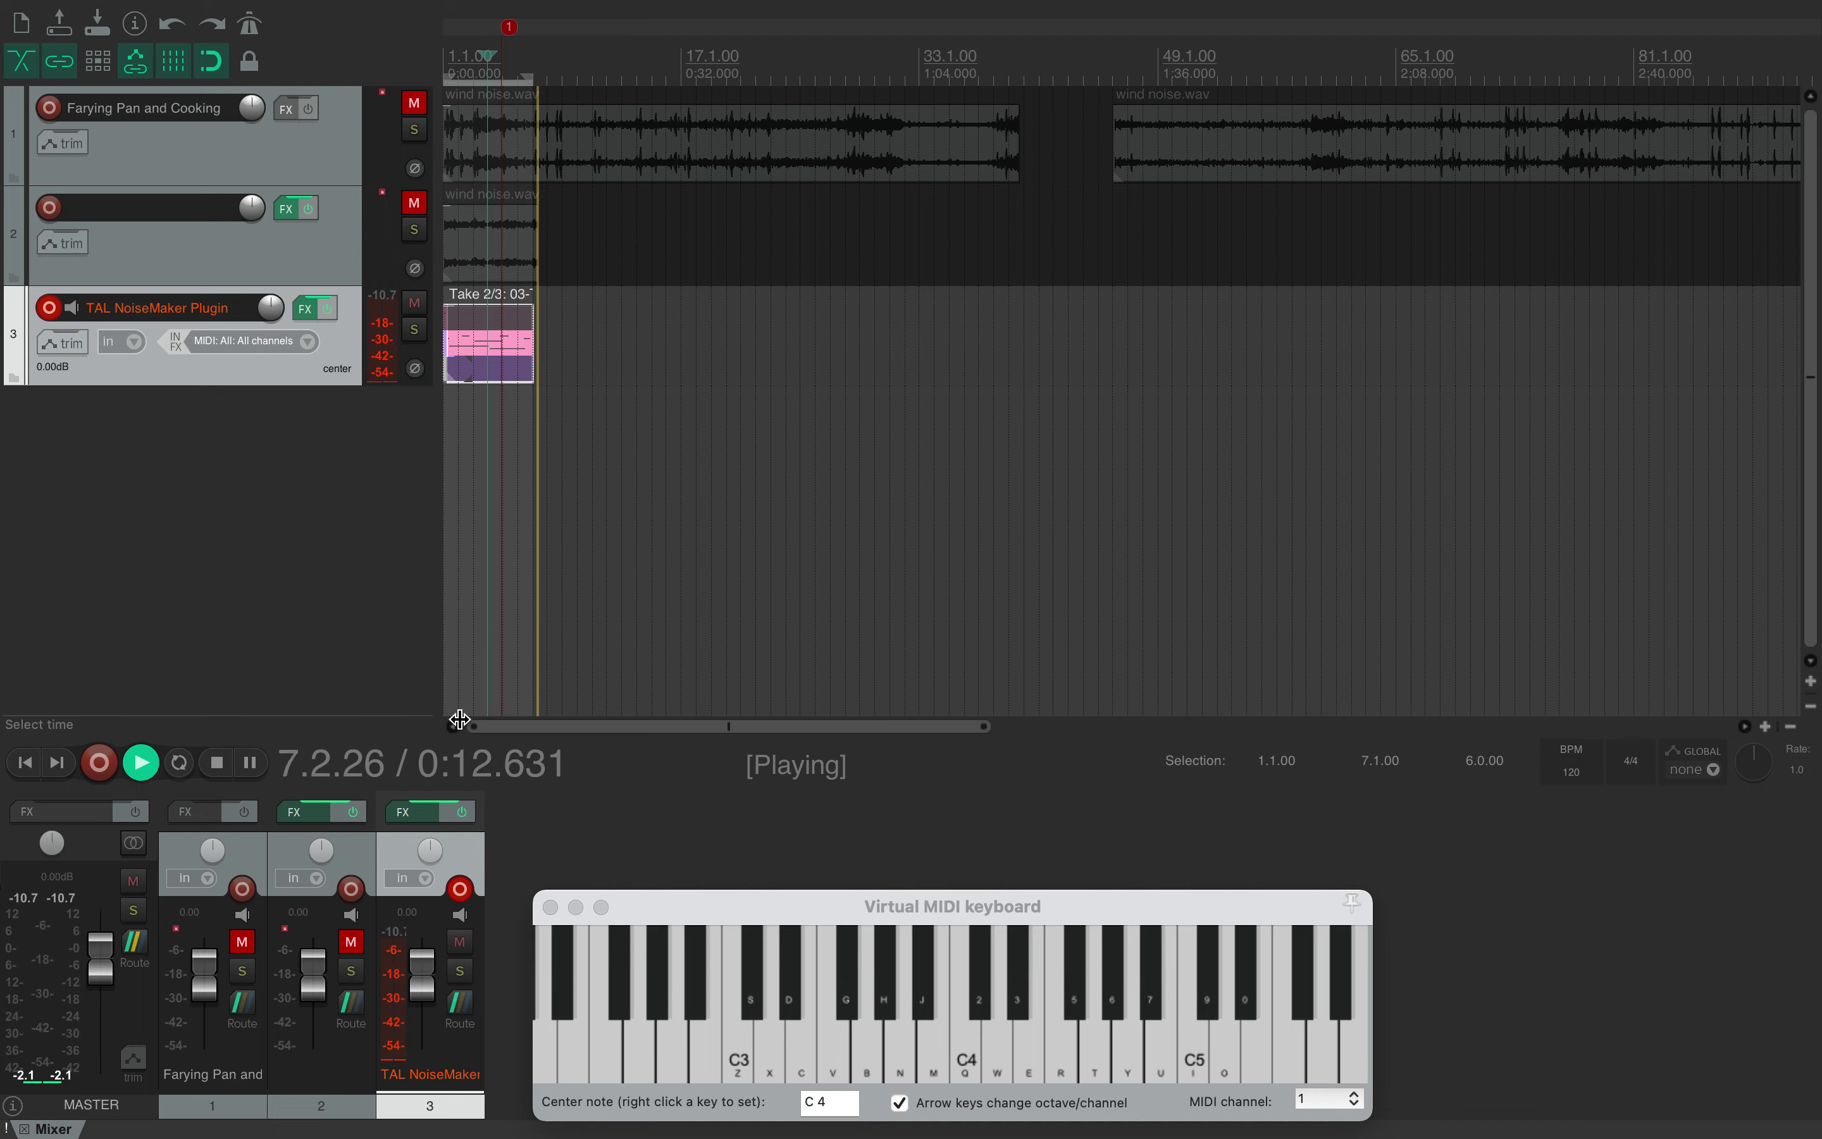
click(462, 559)
click(499, 372)
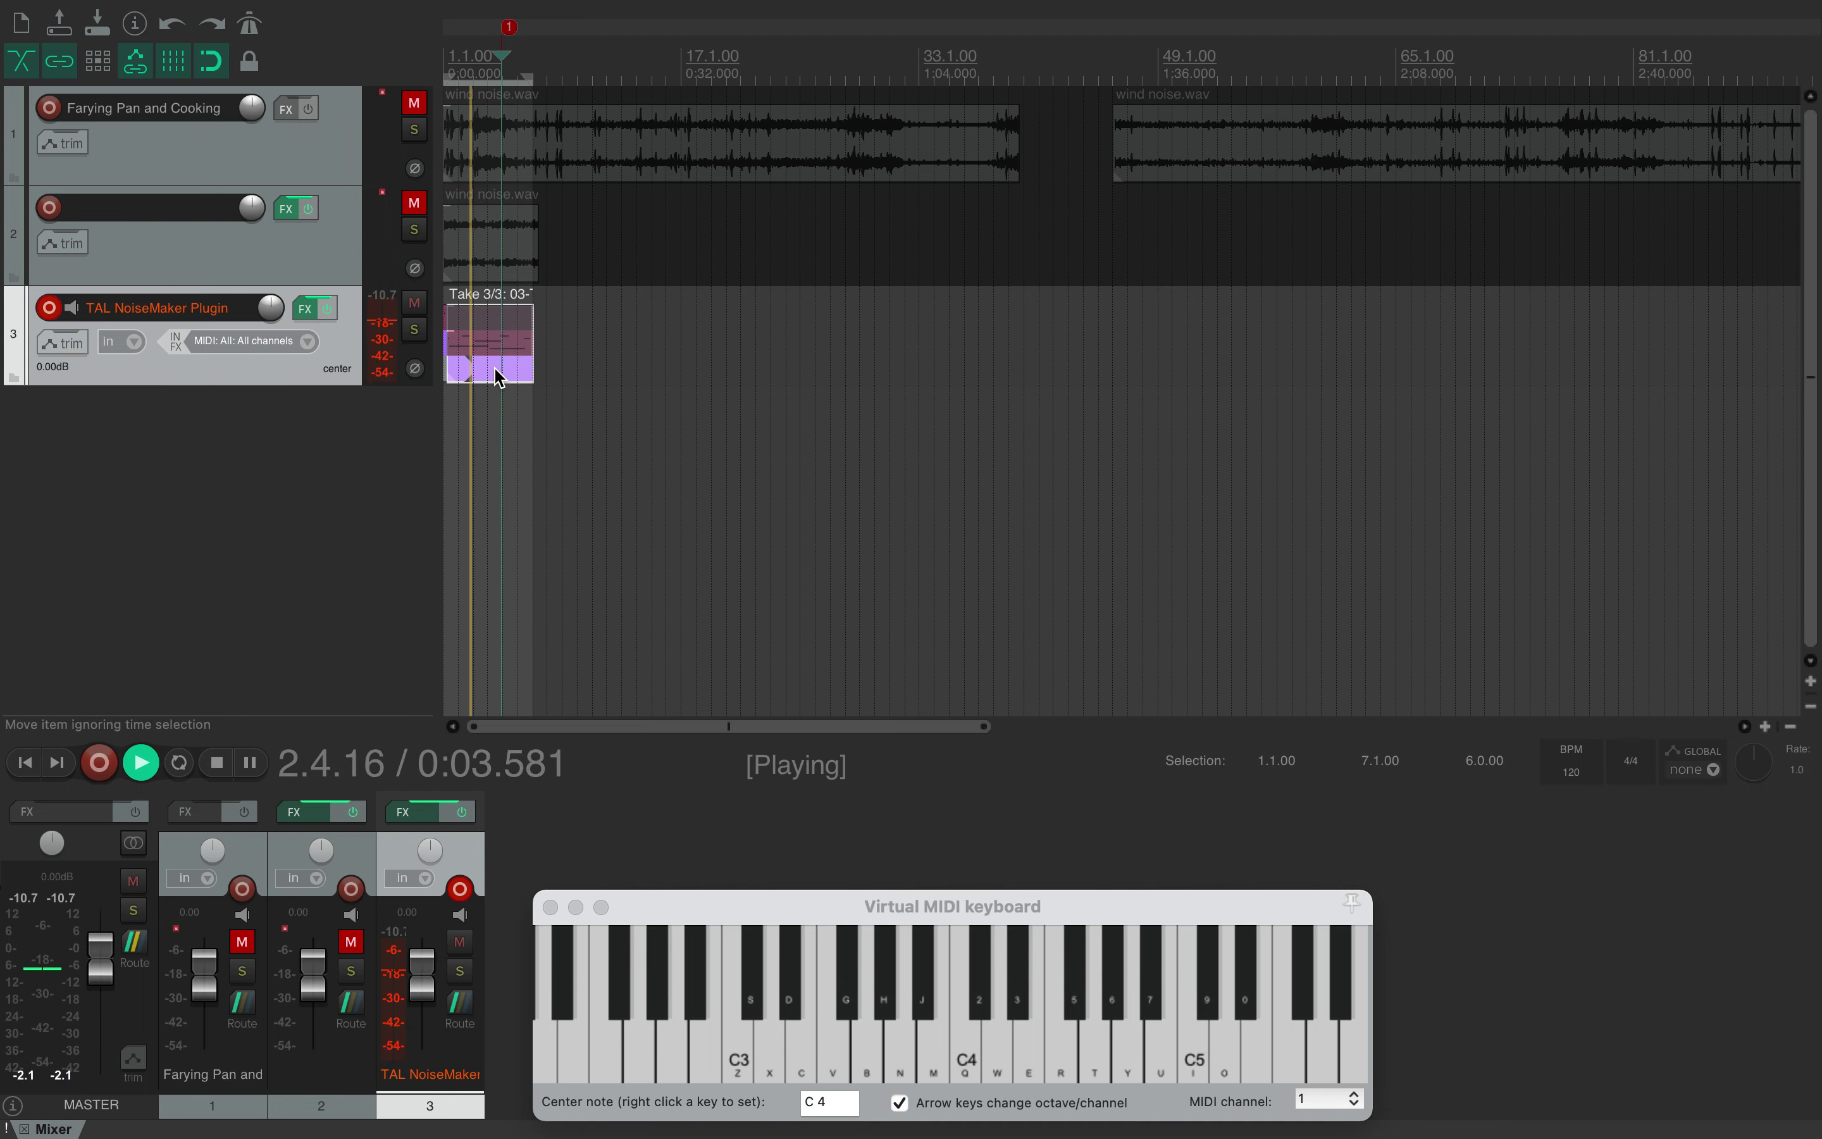
click(489, 348)
click(494, 371)
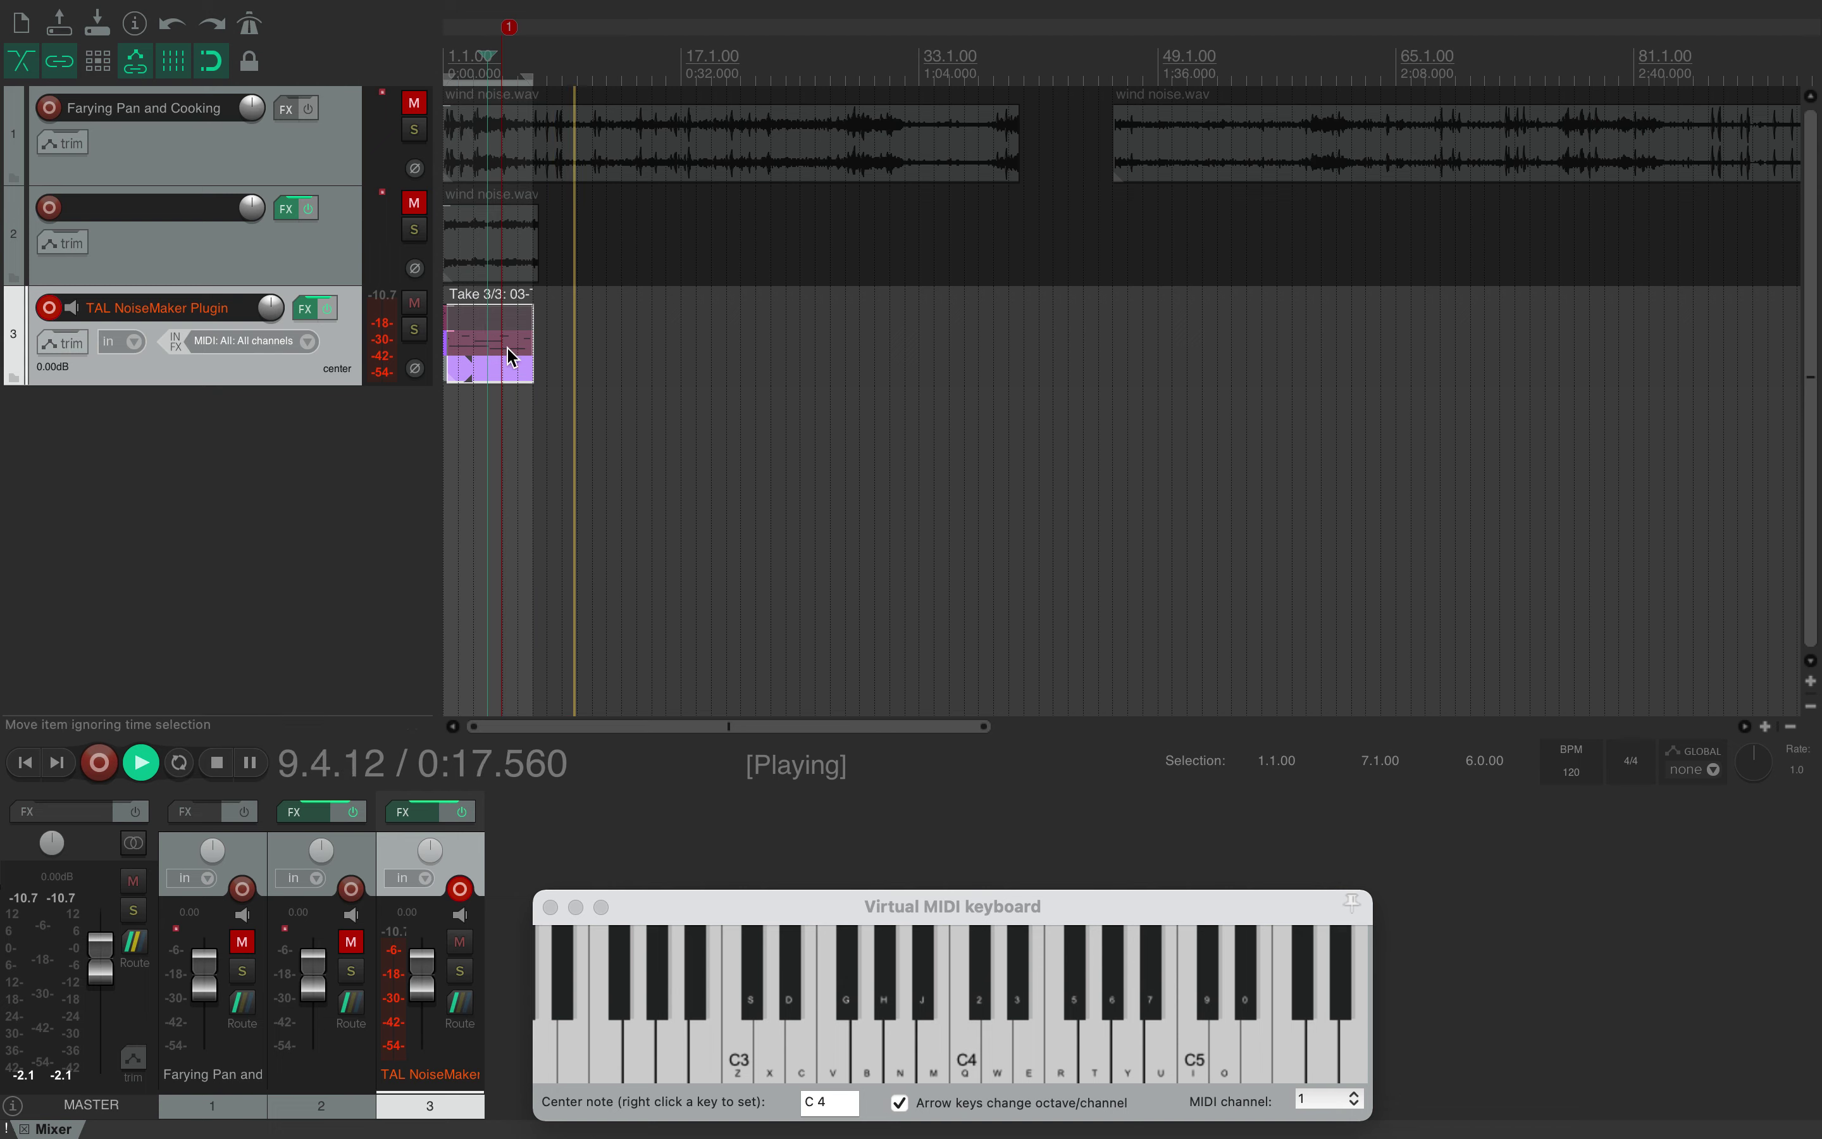
key(space)
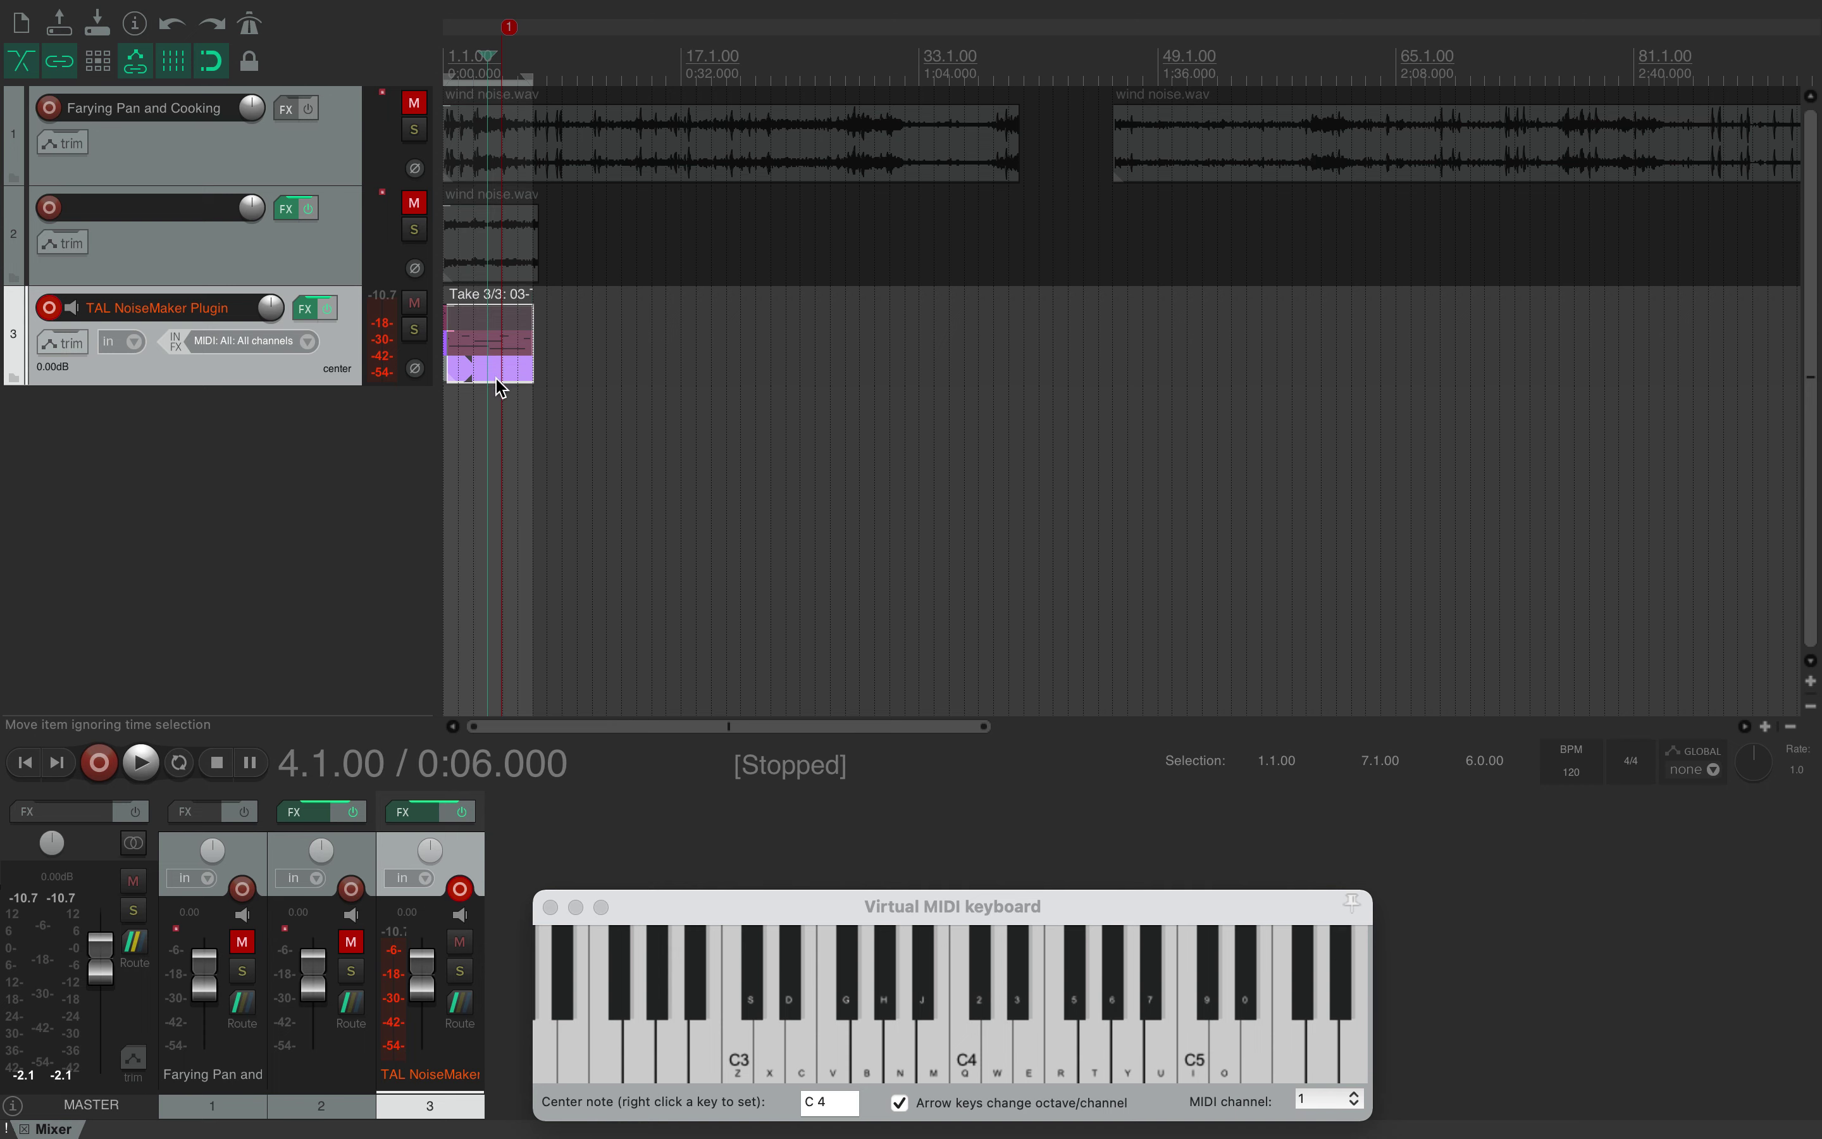
Step: Close the virtual keyboard and delete the recorded MIDI item on the TAL NoiseMaker track within the time selection
click(550, 907)
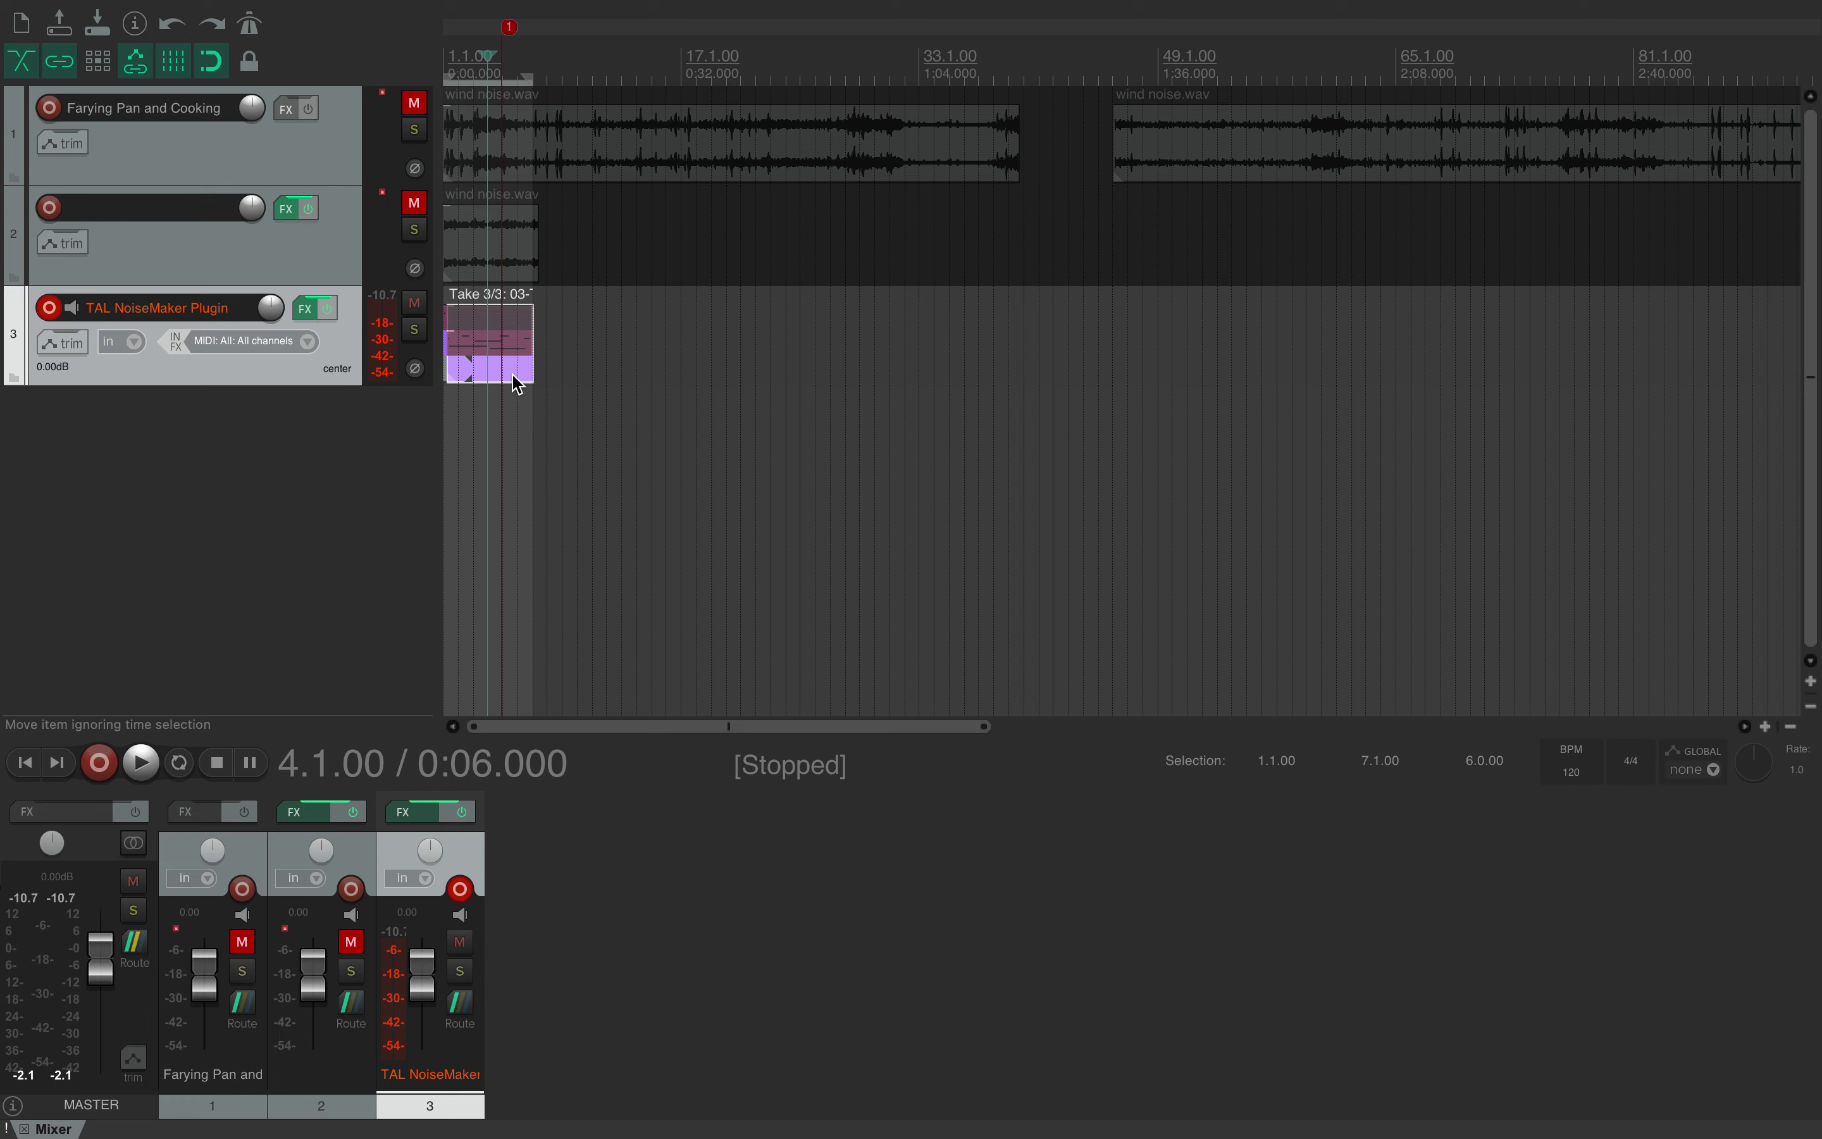
key(Delete)
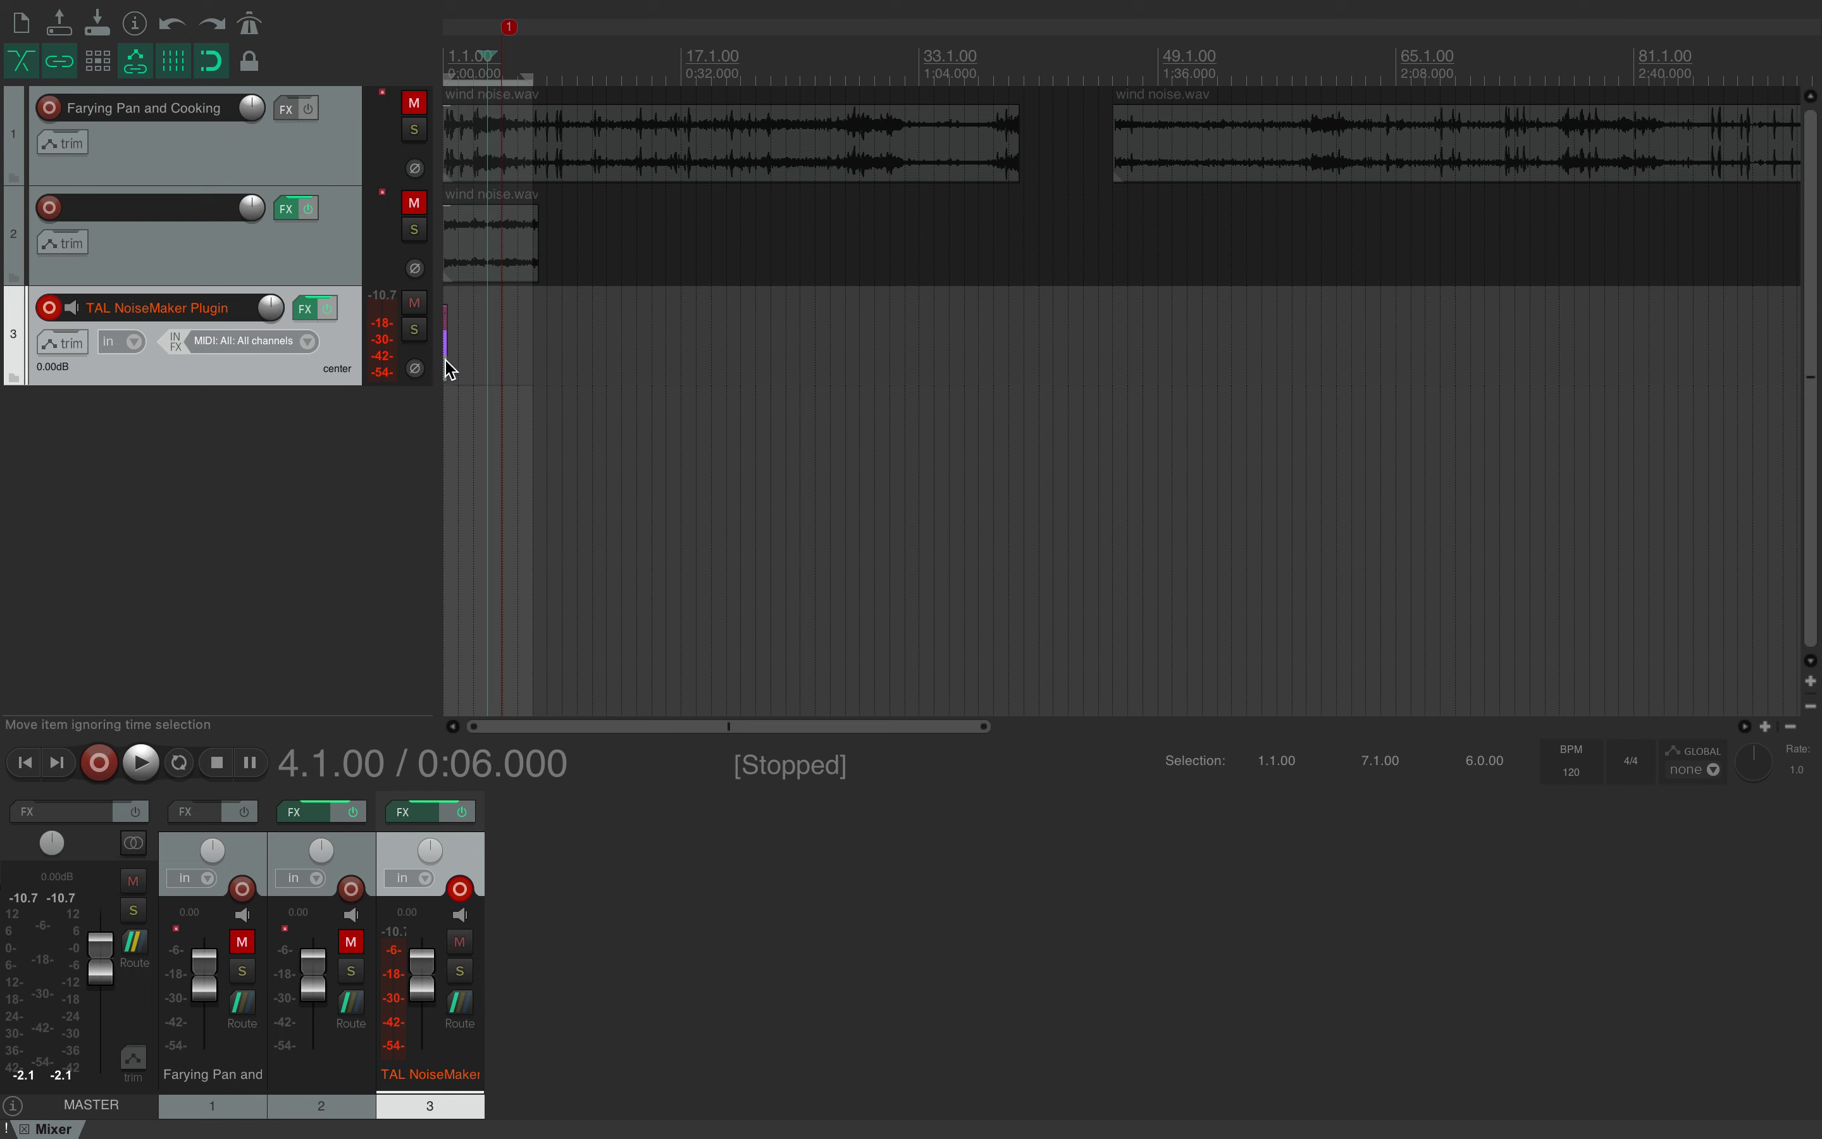
Step: Remove the leftover item sliver at bar 1 and open a new MIDI item spanning the 1.1.00 to 7.1.00 time selection in the MIDI editor
drag(448, 367, 450, 369)
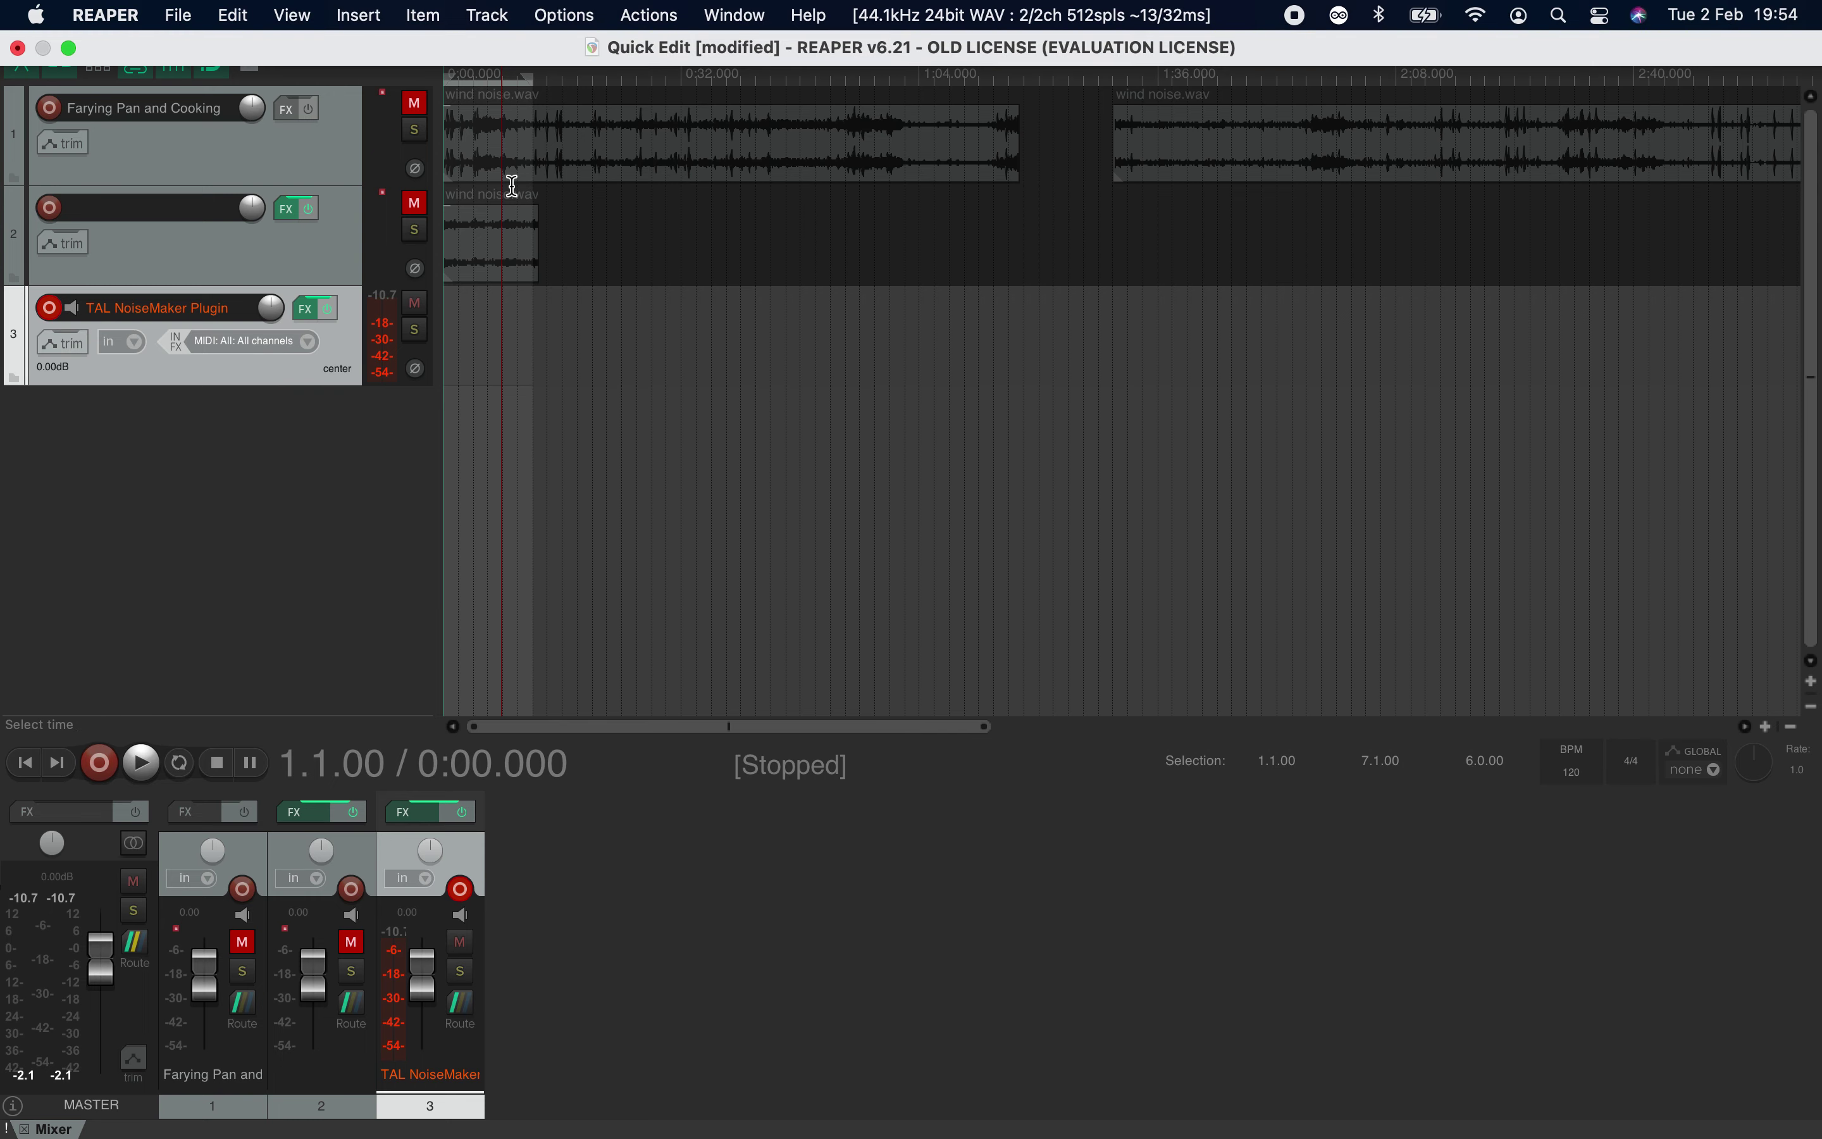
click(361, 12)
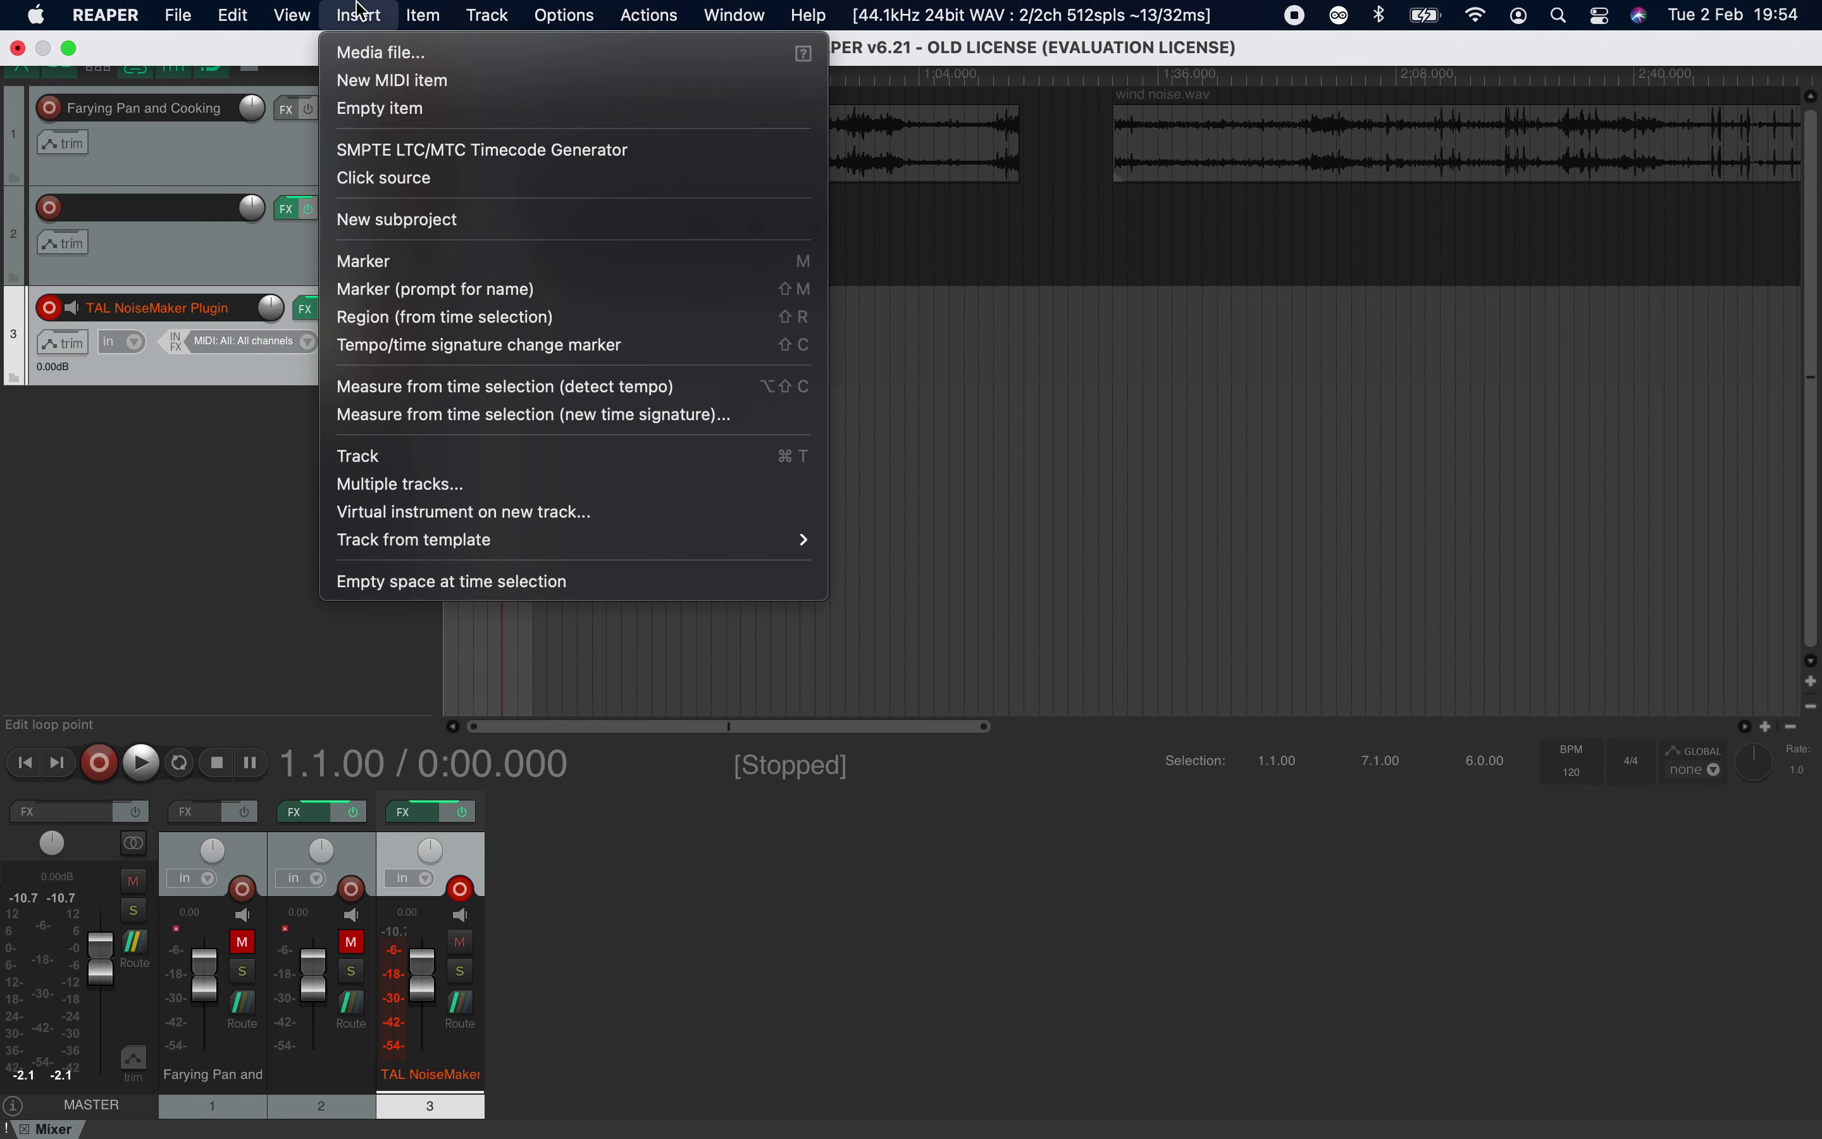
click(381, 88)
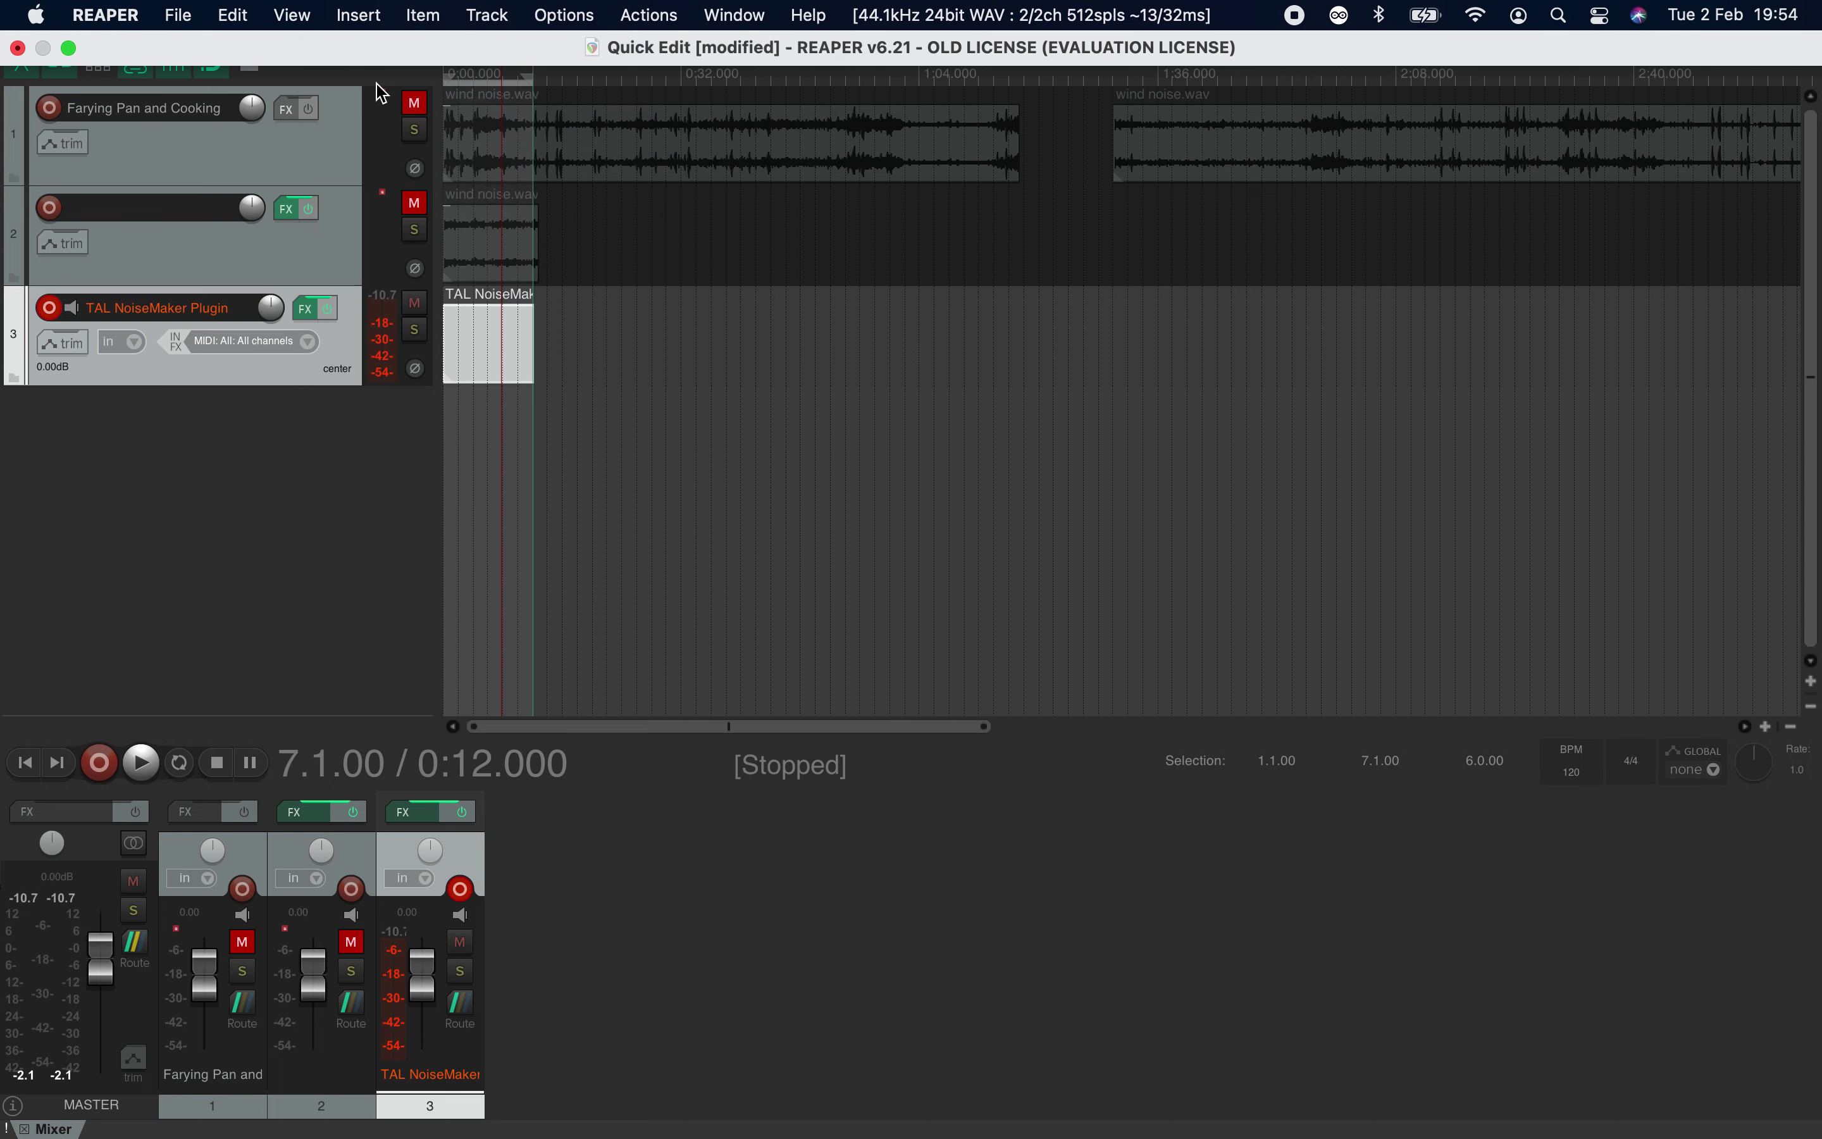
double_click(486, 340)
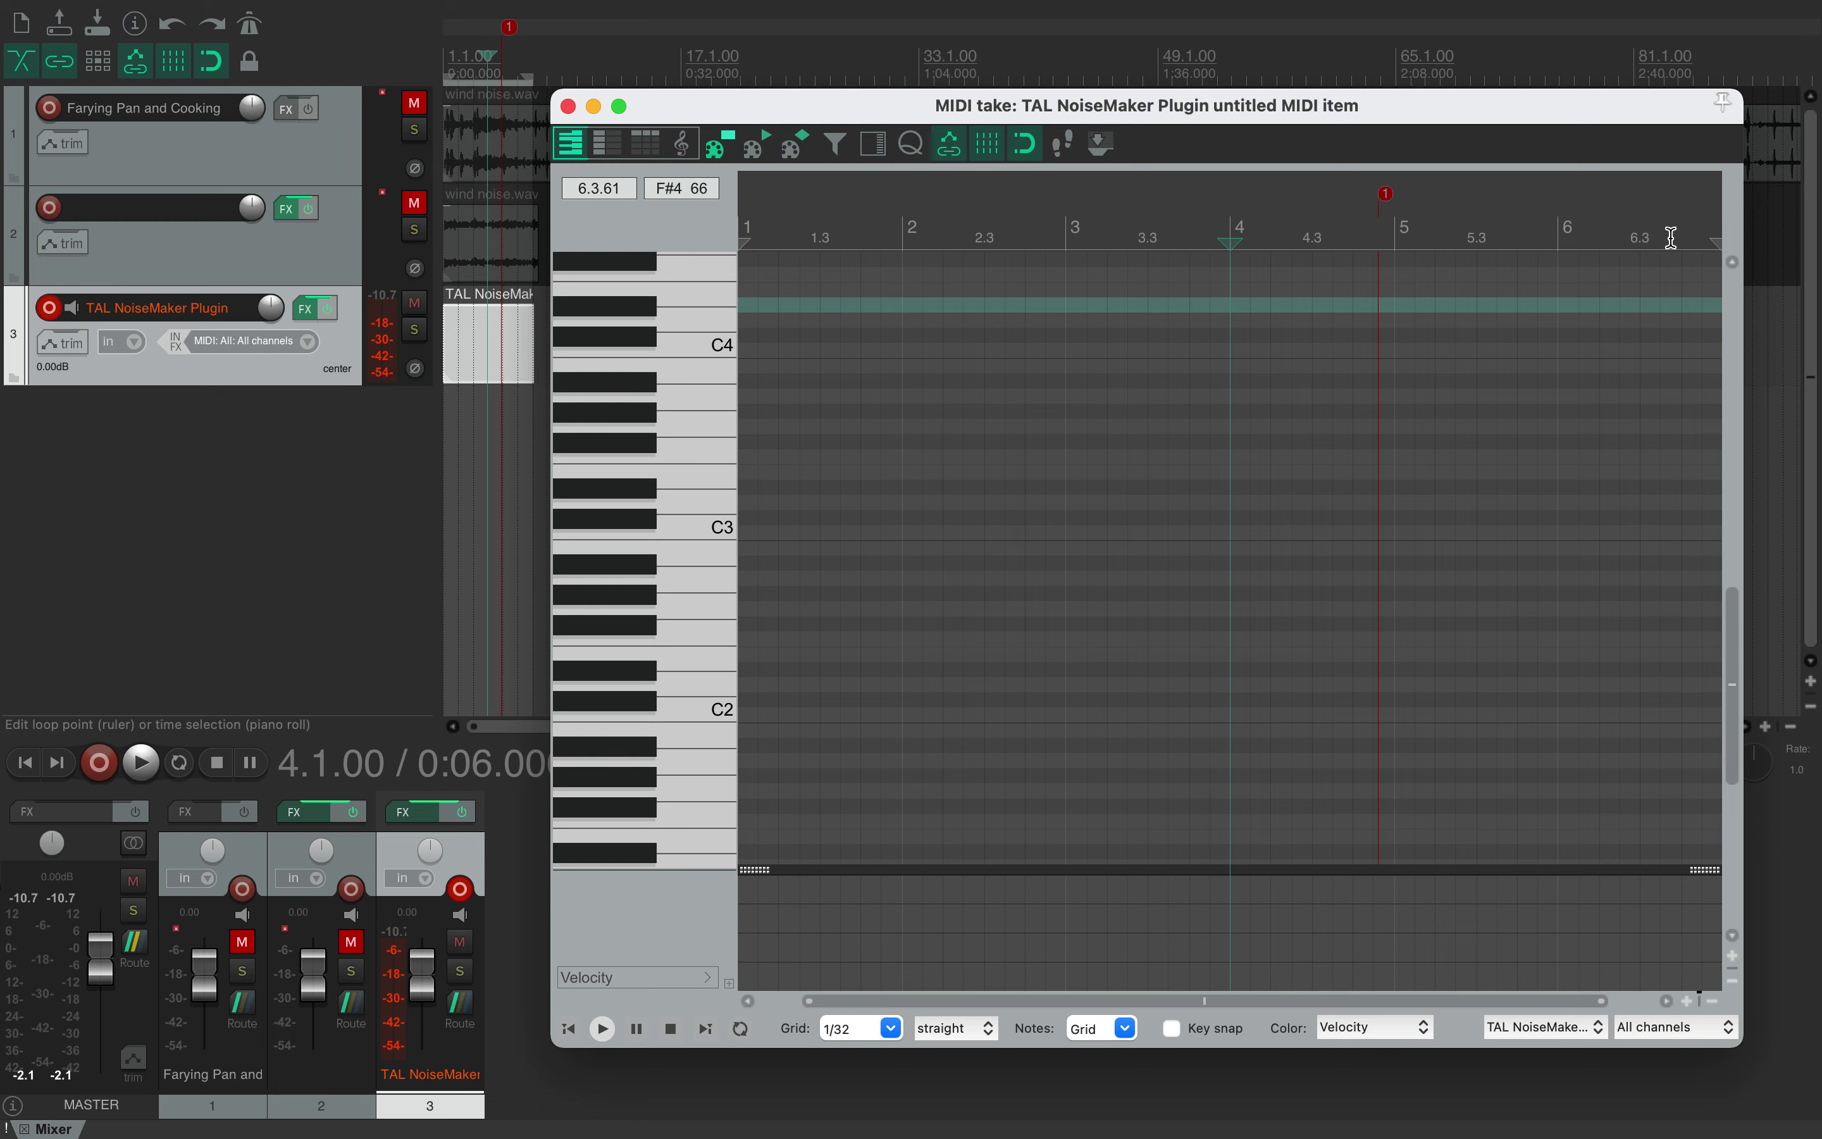
Step: Draw short C3 and C#3 notes and a longer D3 in bar 1, followed by C4, D4 and F#4 in bar 2
click(753, 533)
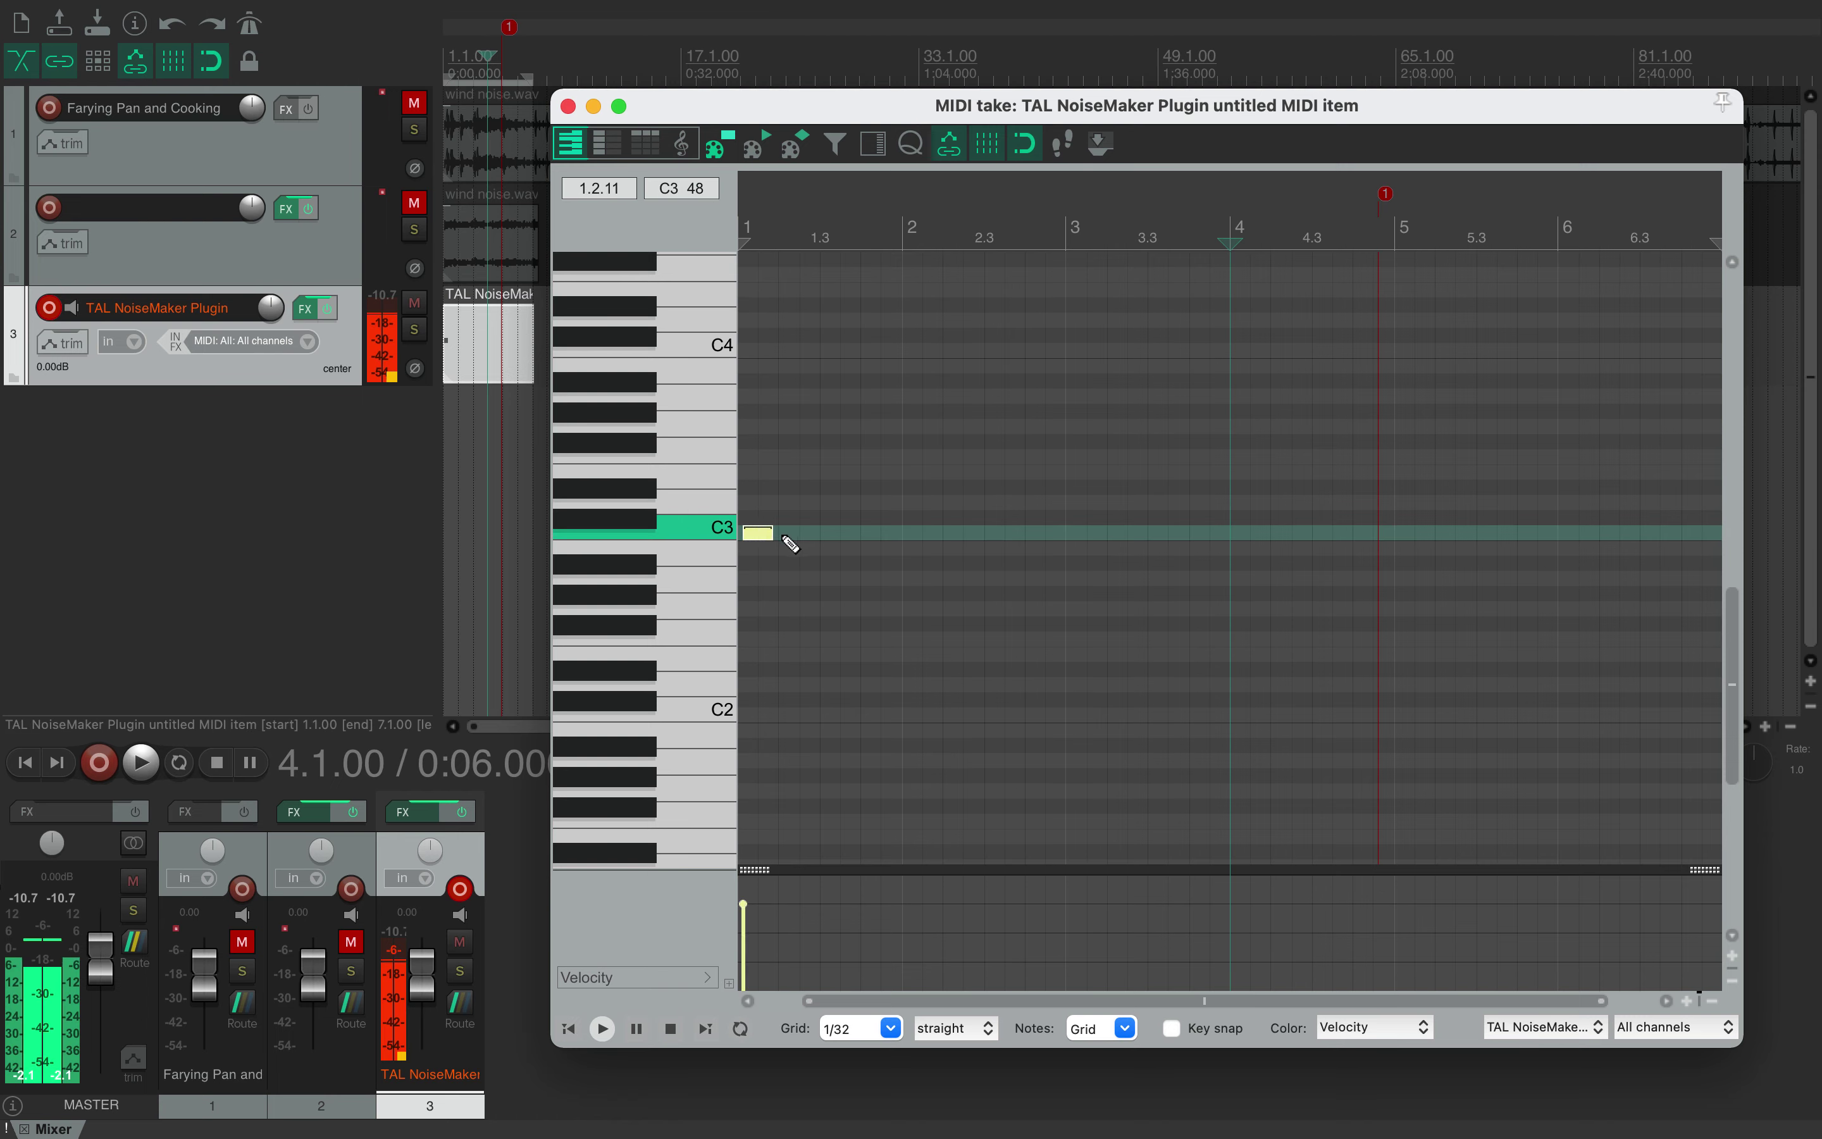
click(784, 518)
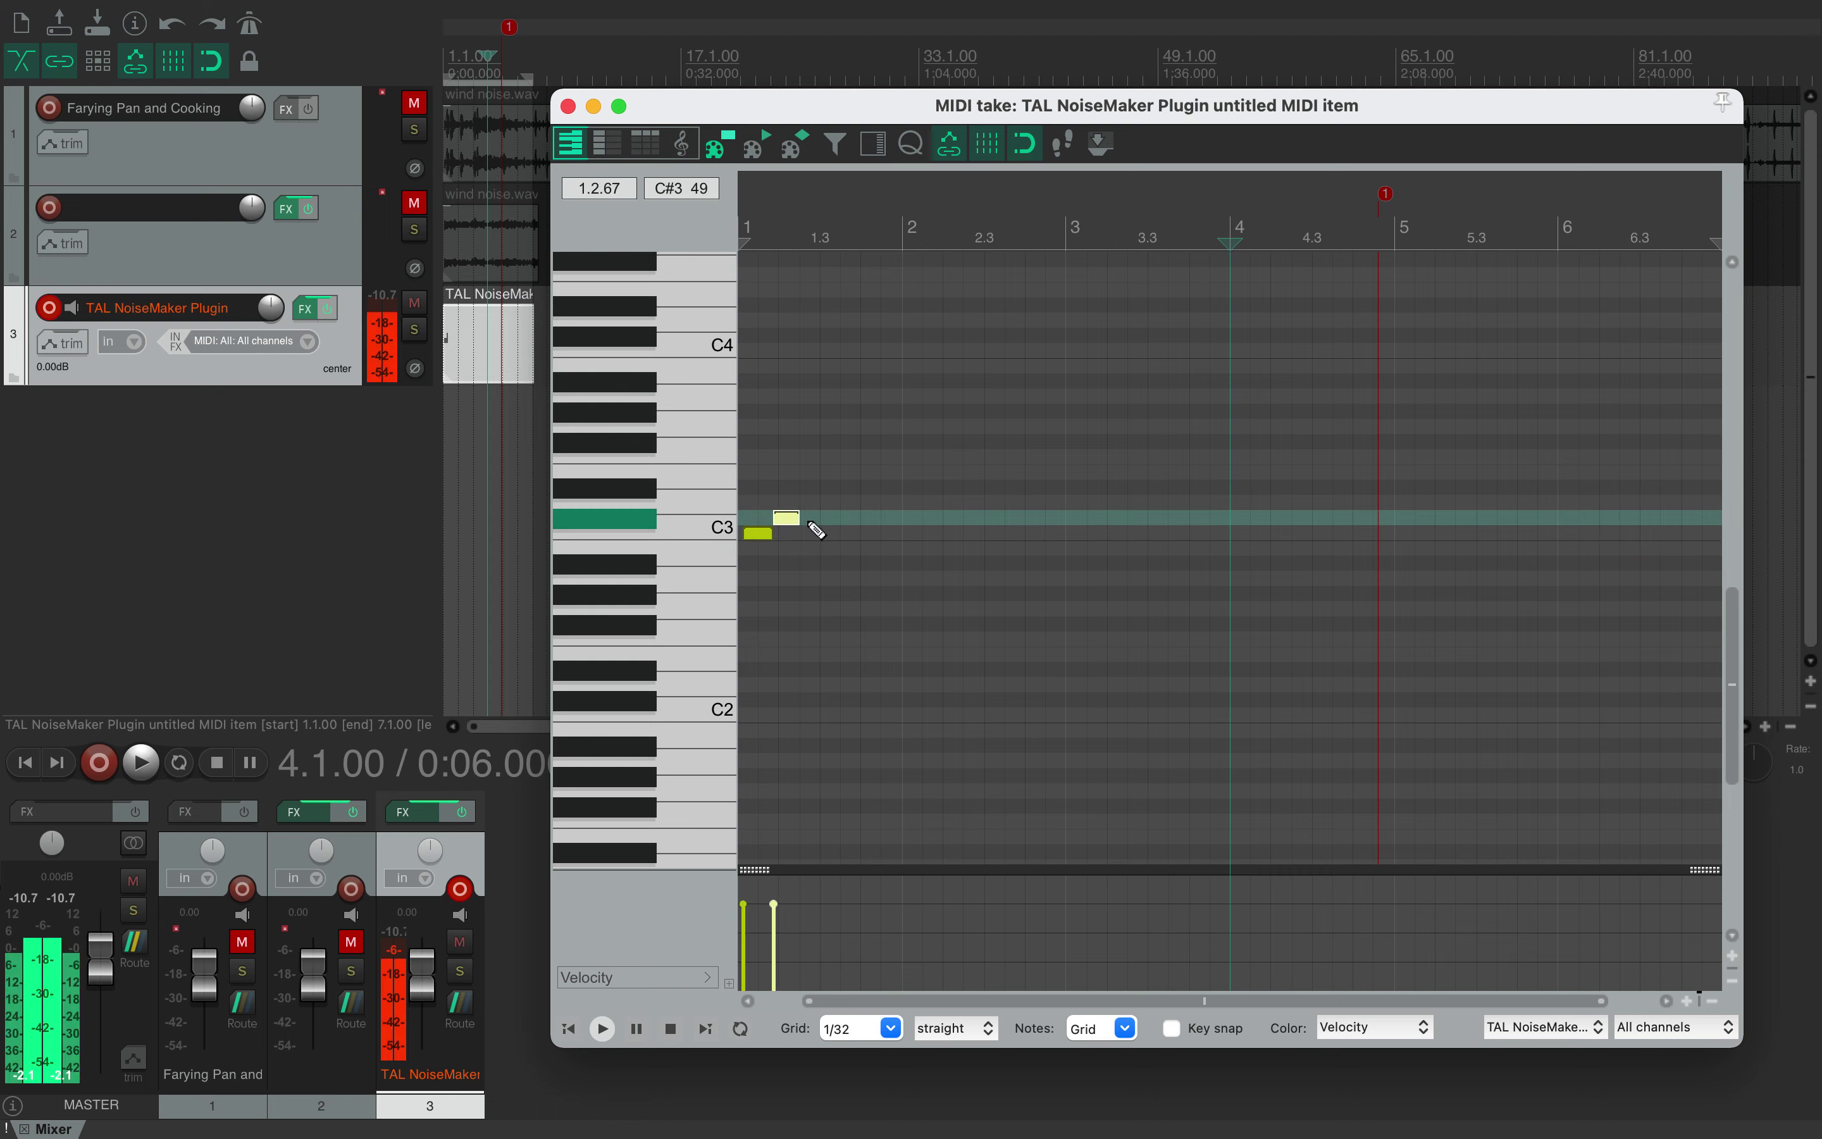
drag(826, 505, 934, 511)
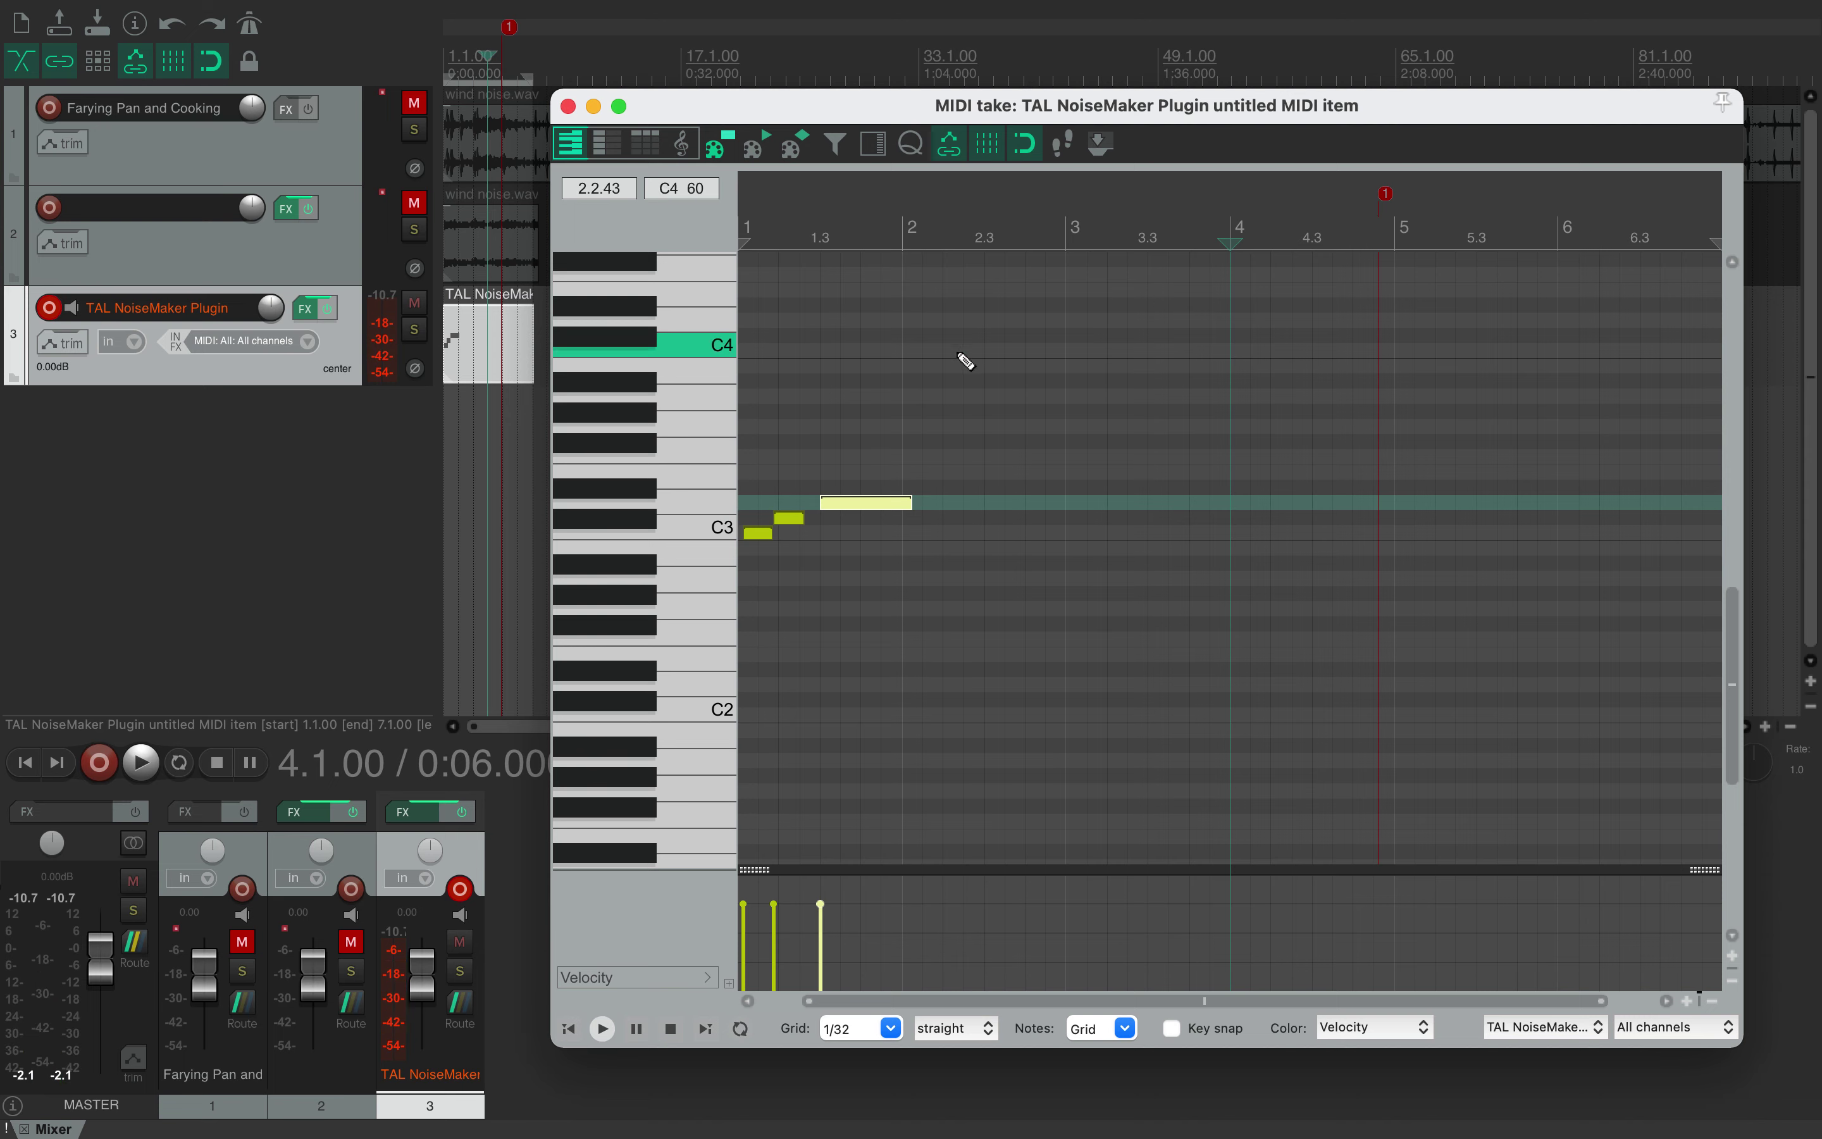
drag(949, 356, 1001, 360)
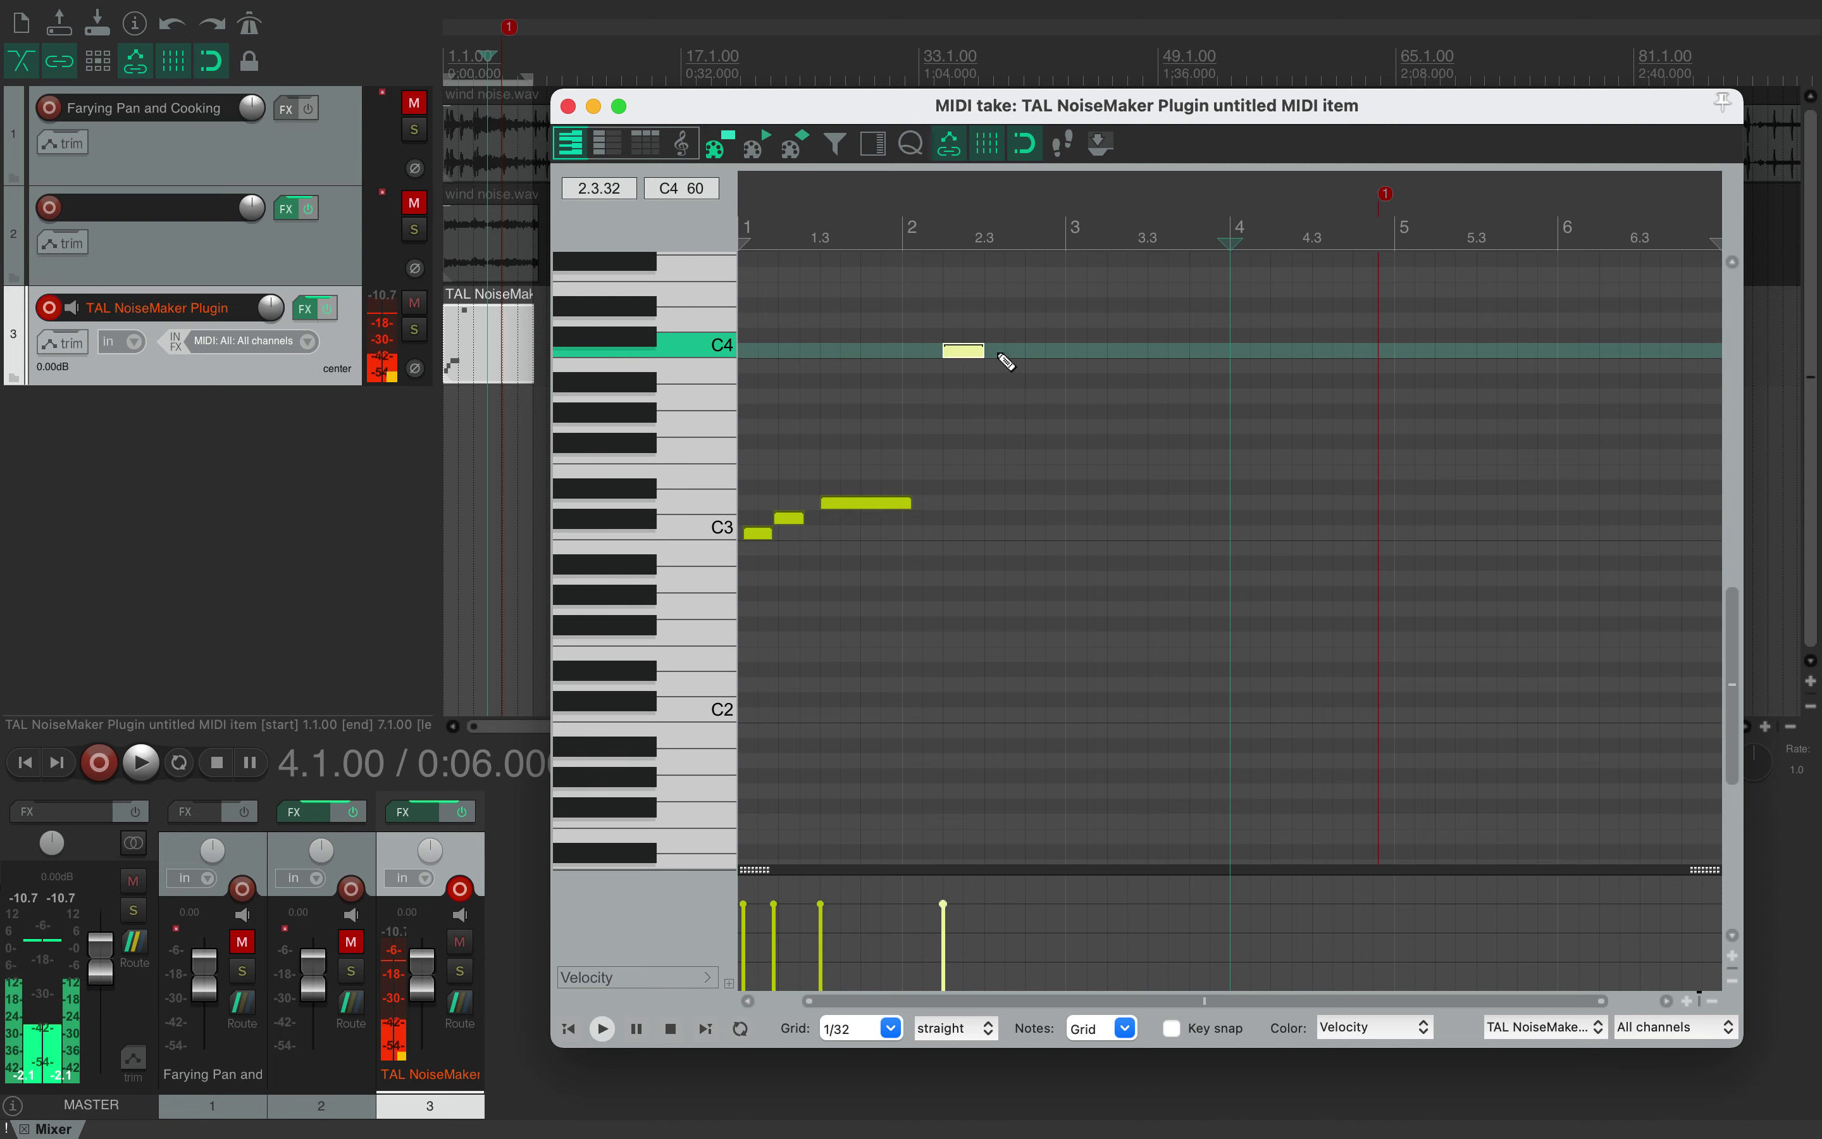
mouse_move(994, 321)
mouse_down()
mouse_move(1033, 323)
mouse_move(1056, 263)
mouse_up()
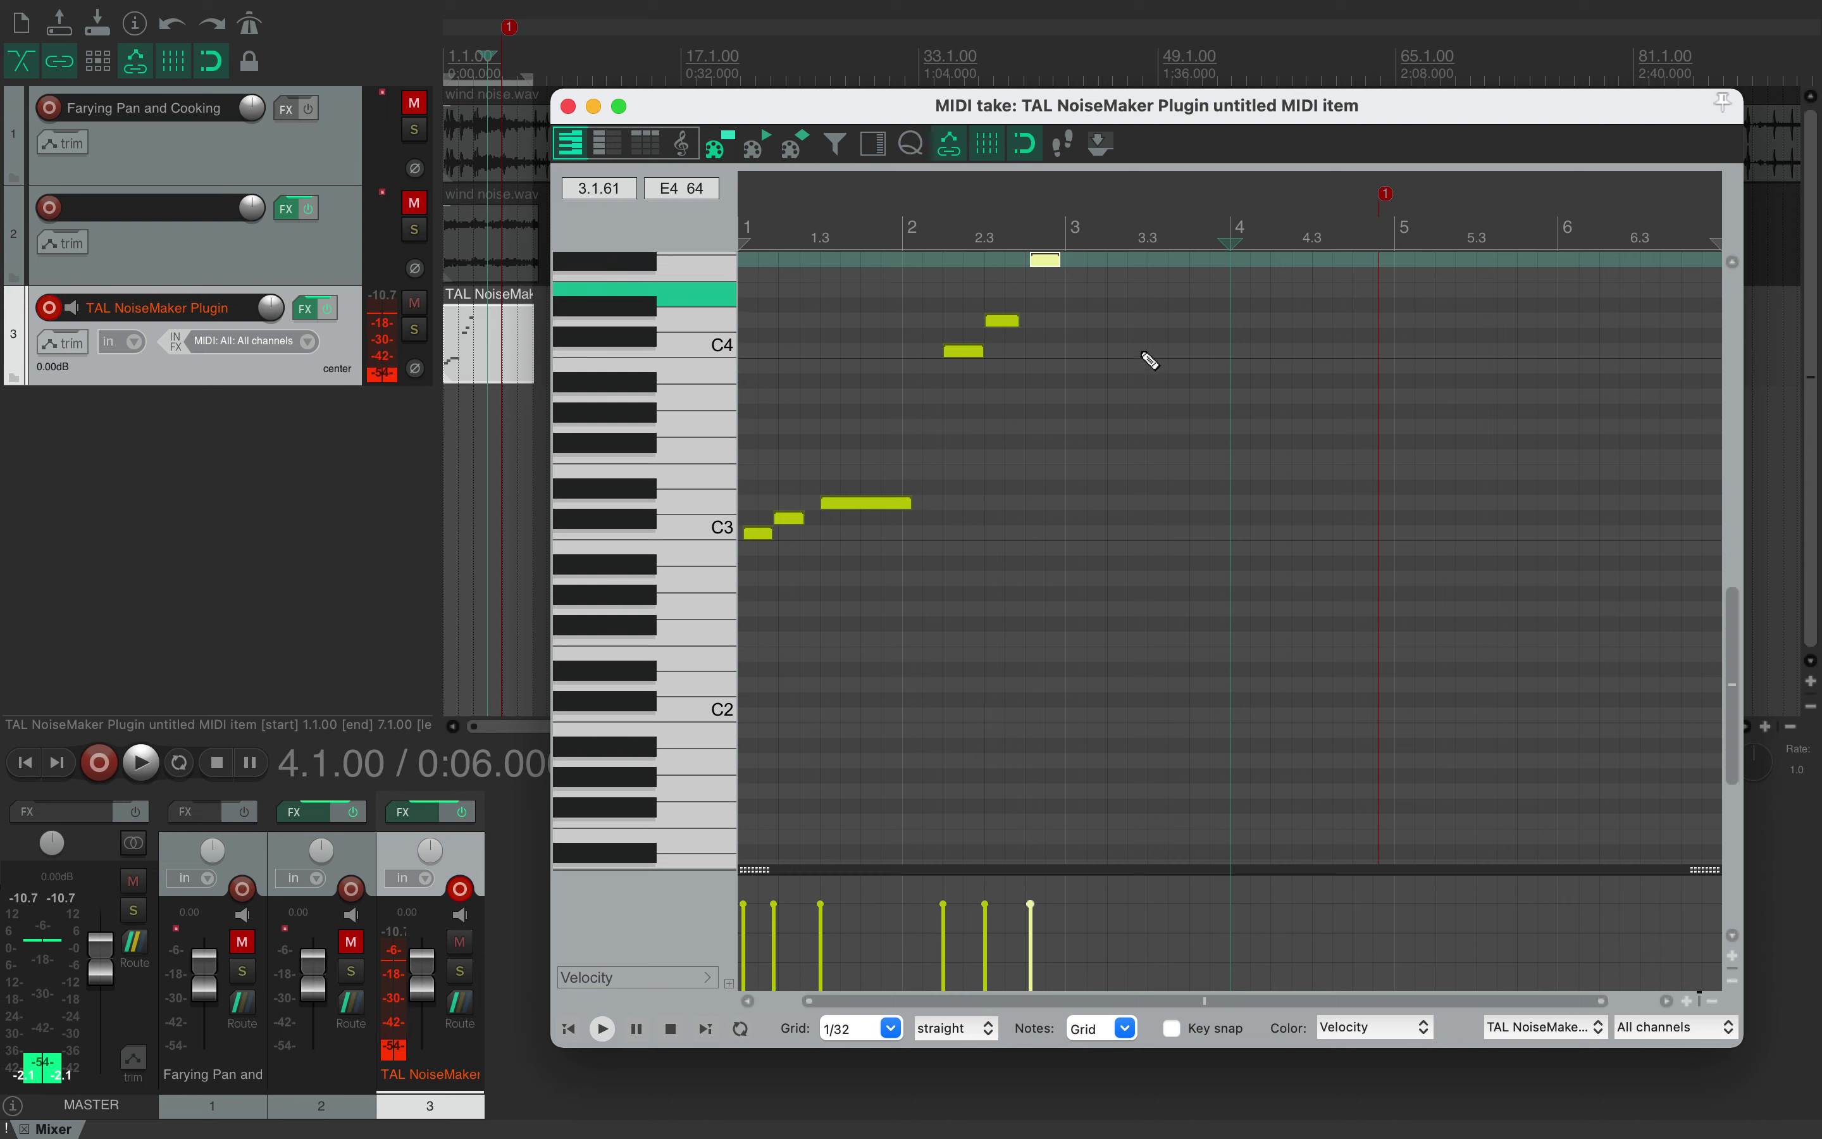
Step: Draw short G#2, A#2 and E4 notes within bar 3 and a C3 note at the start of bar 4
click(1116, 599)
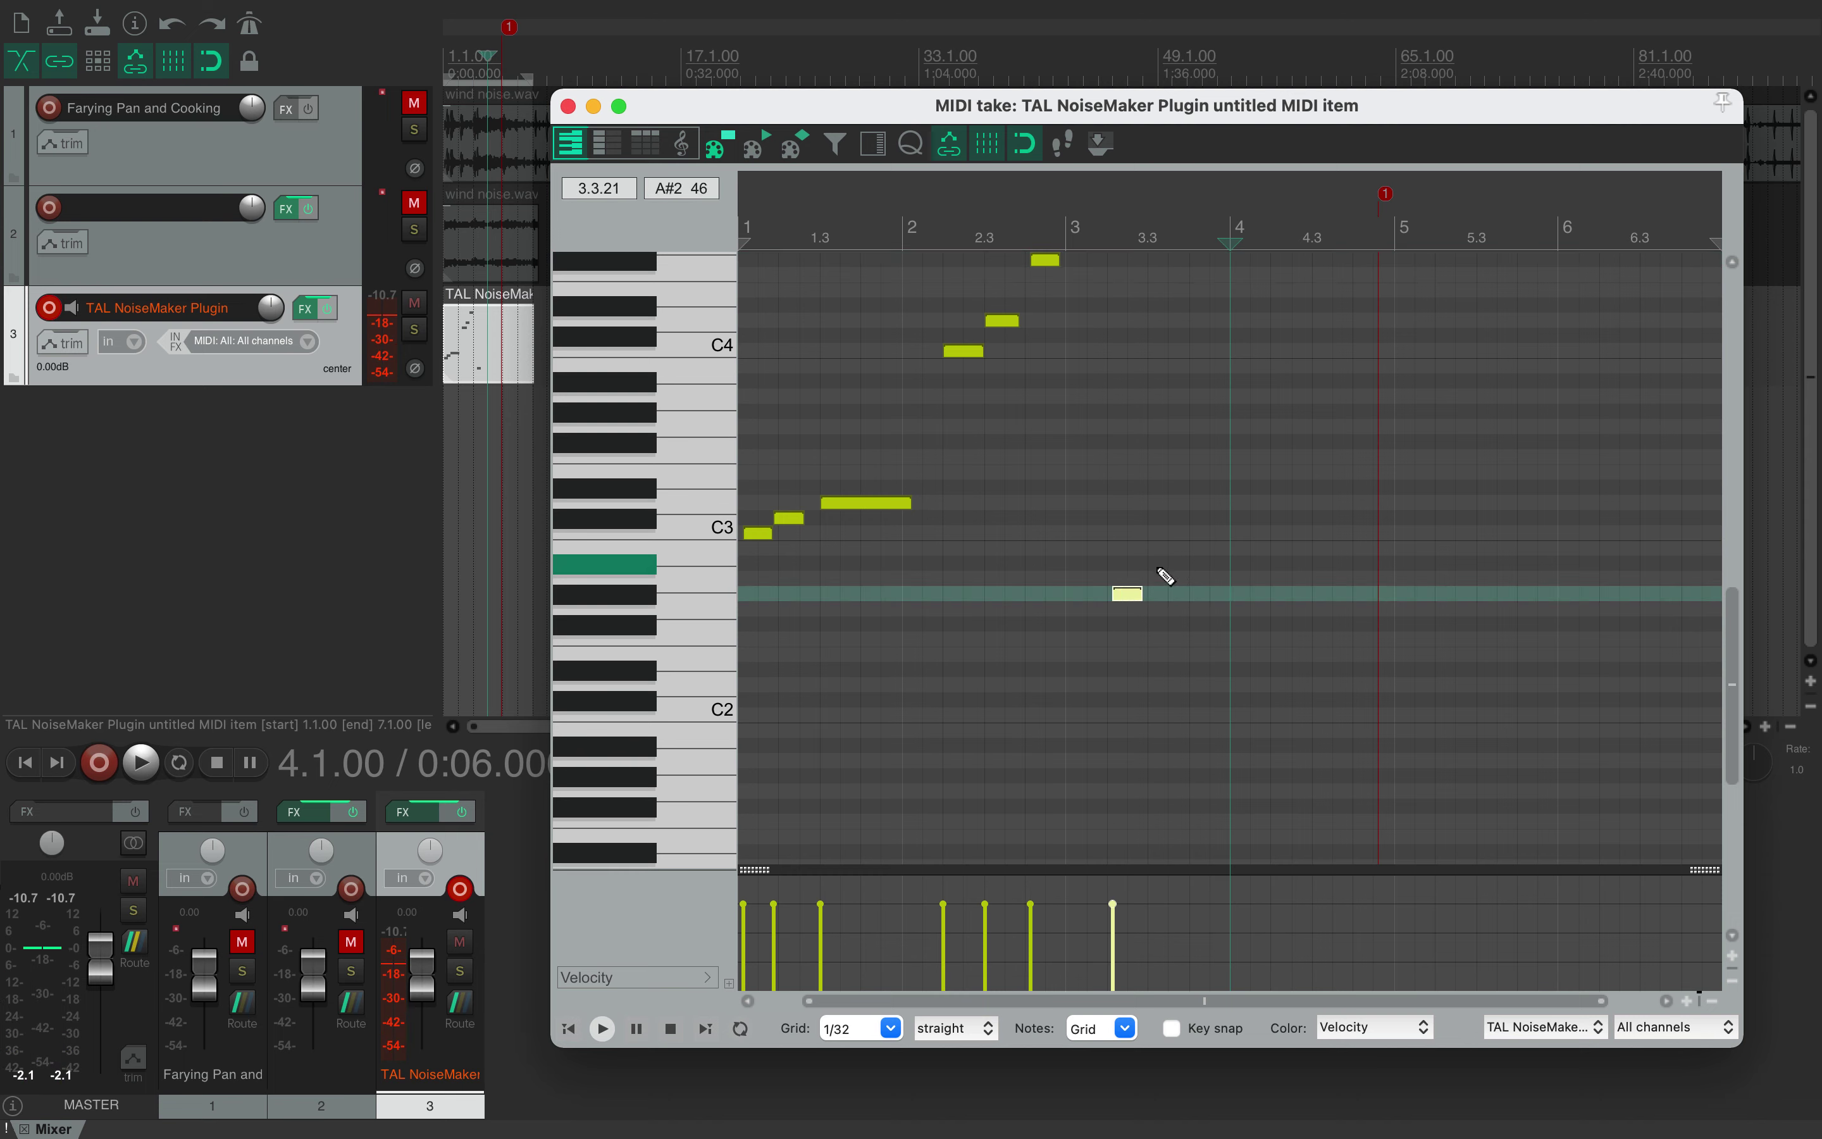
drag(1160, 563, 1208, 577)
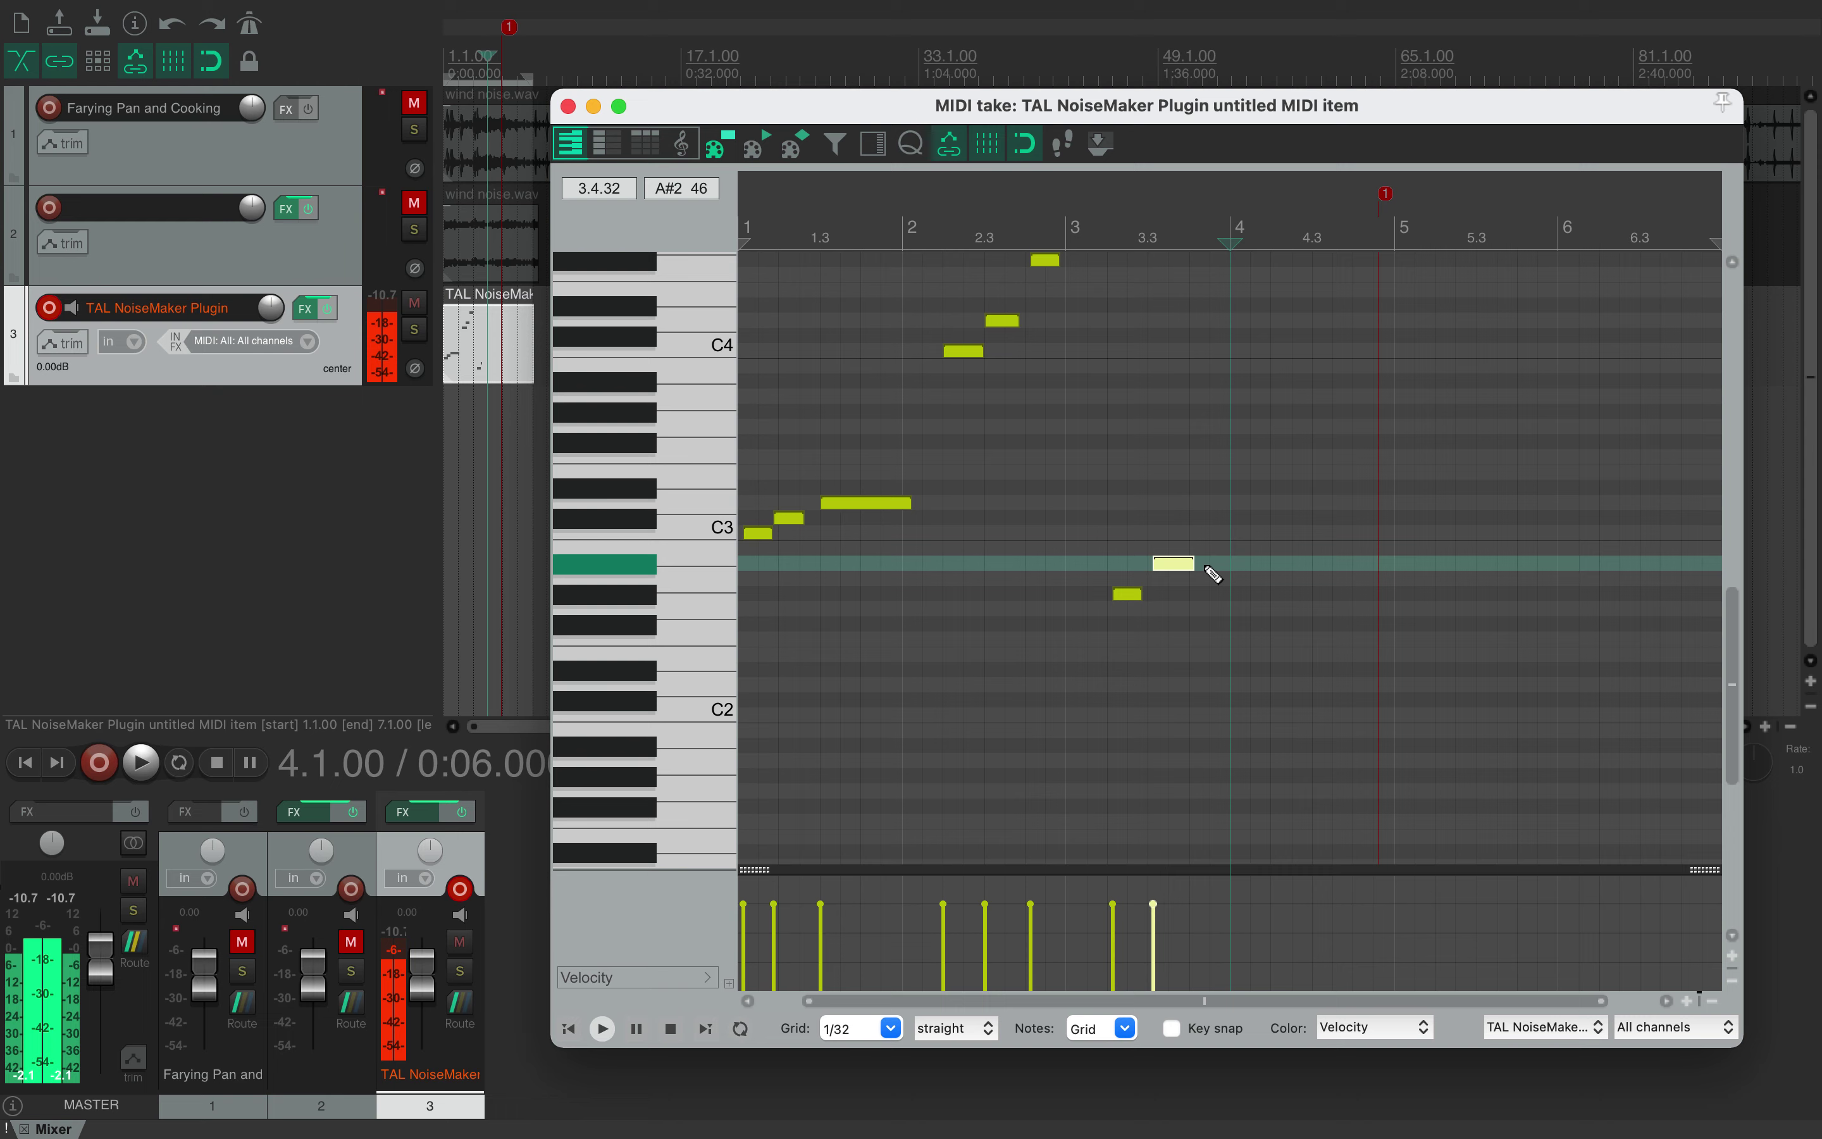
click(1164, 292)
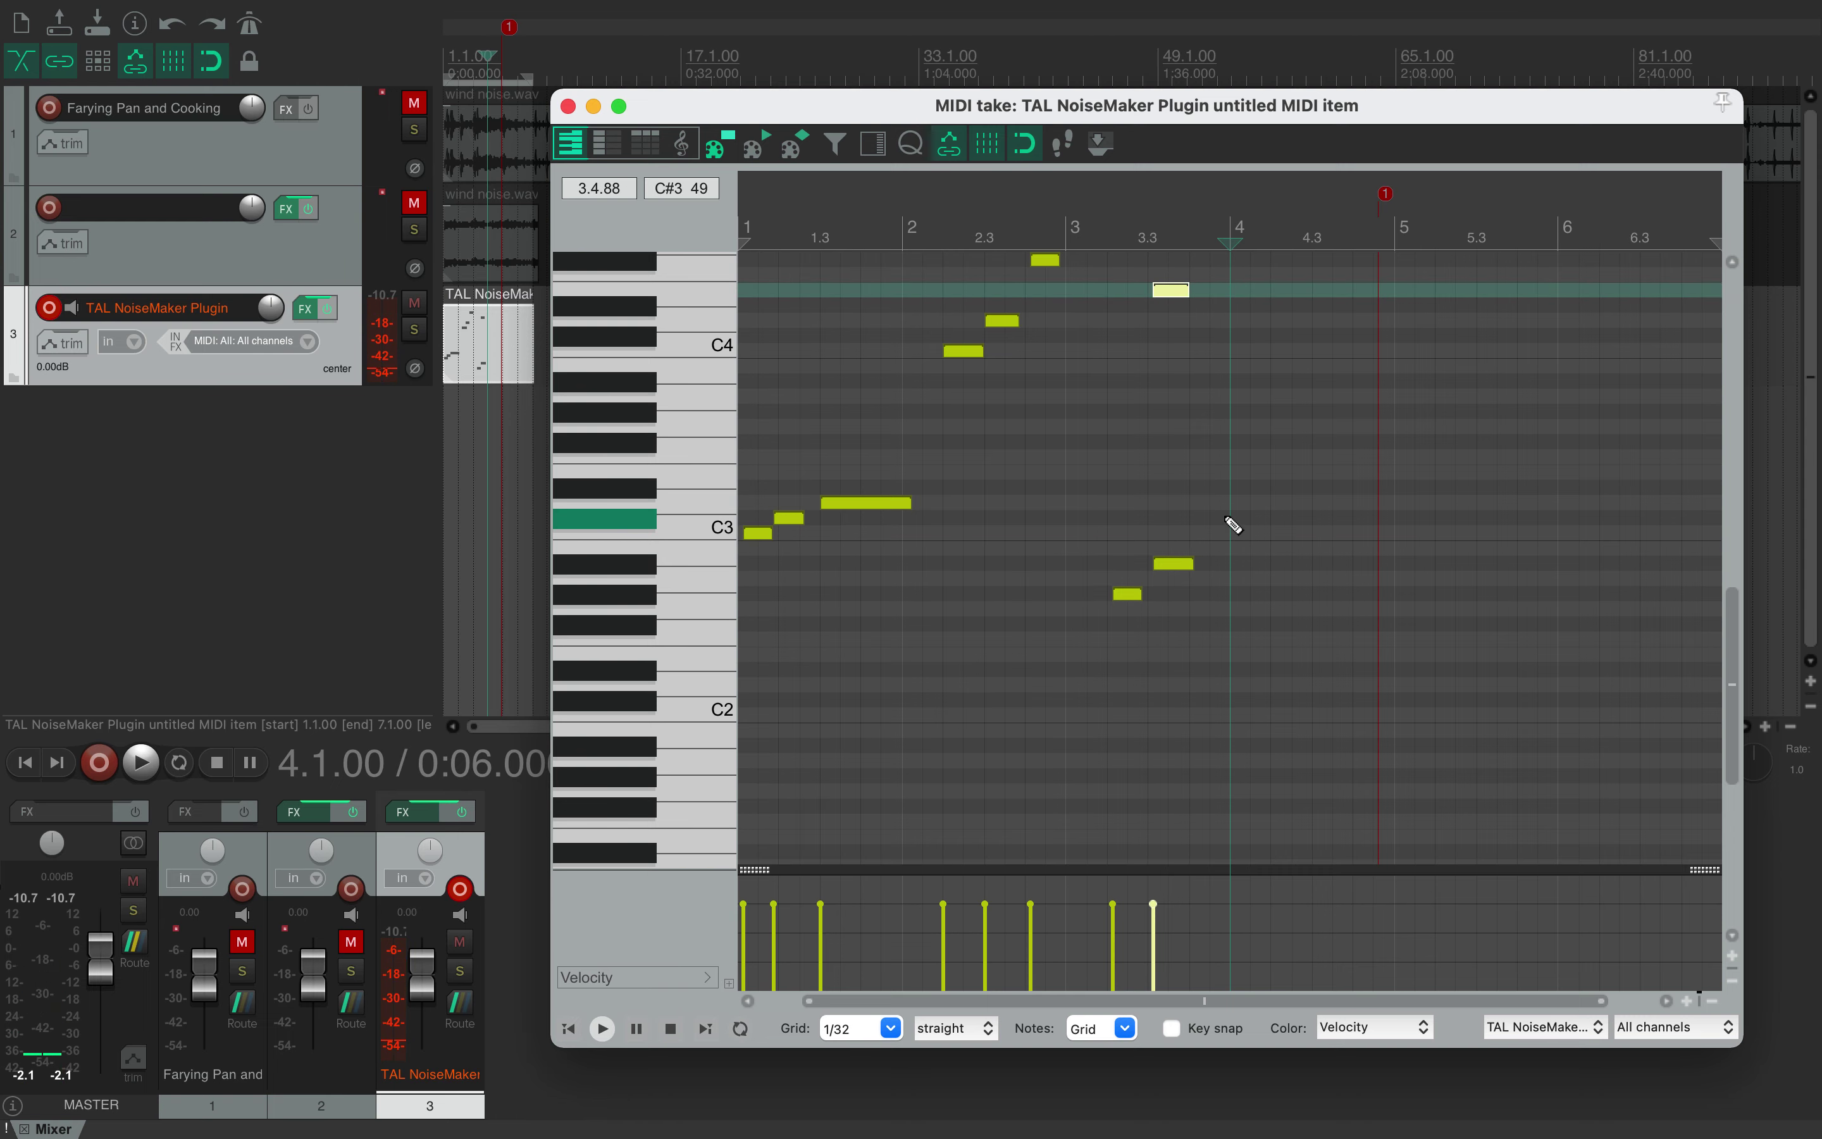
click(1211, 533)
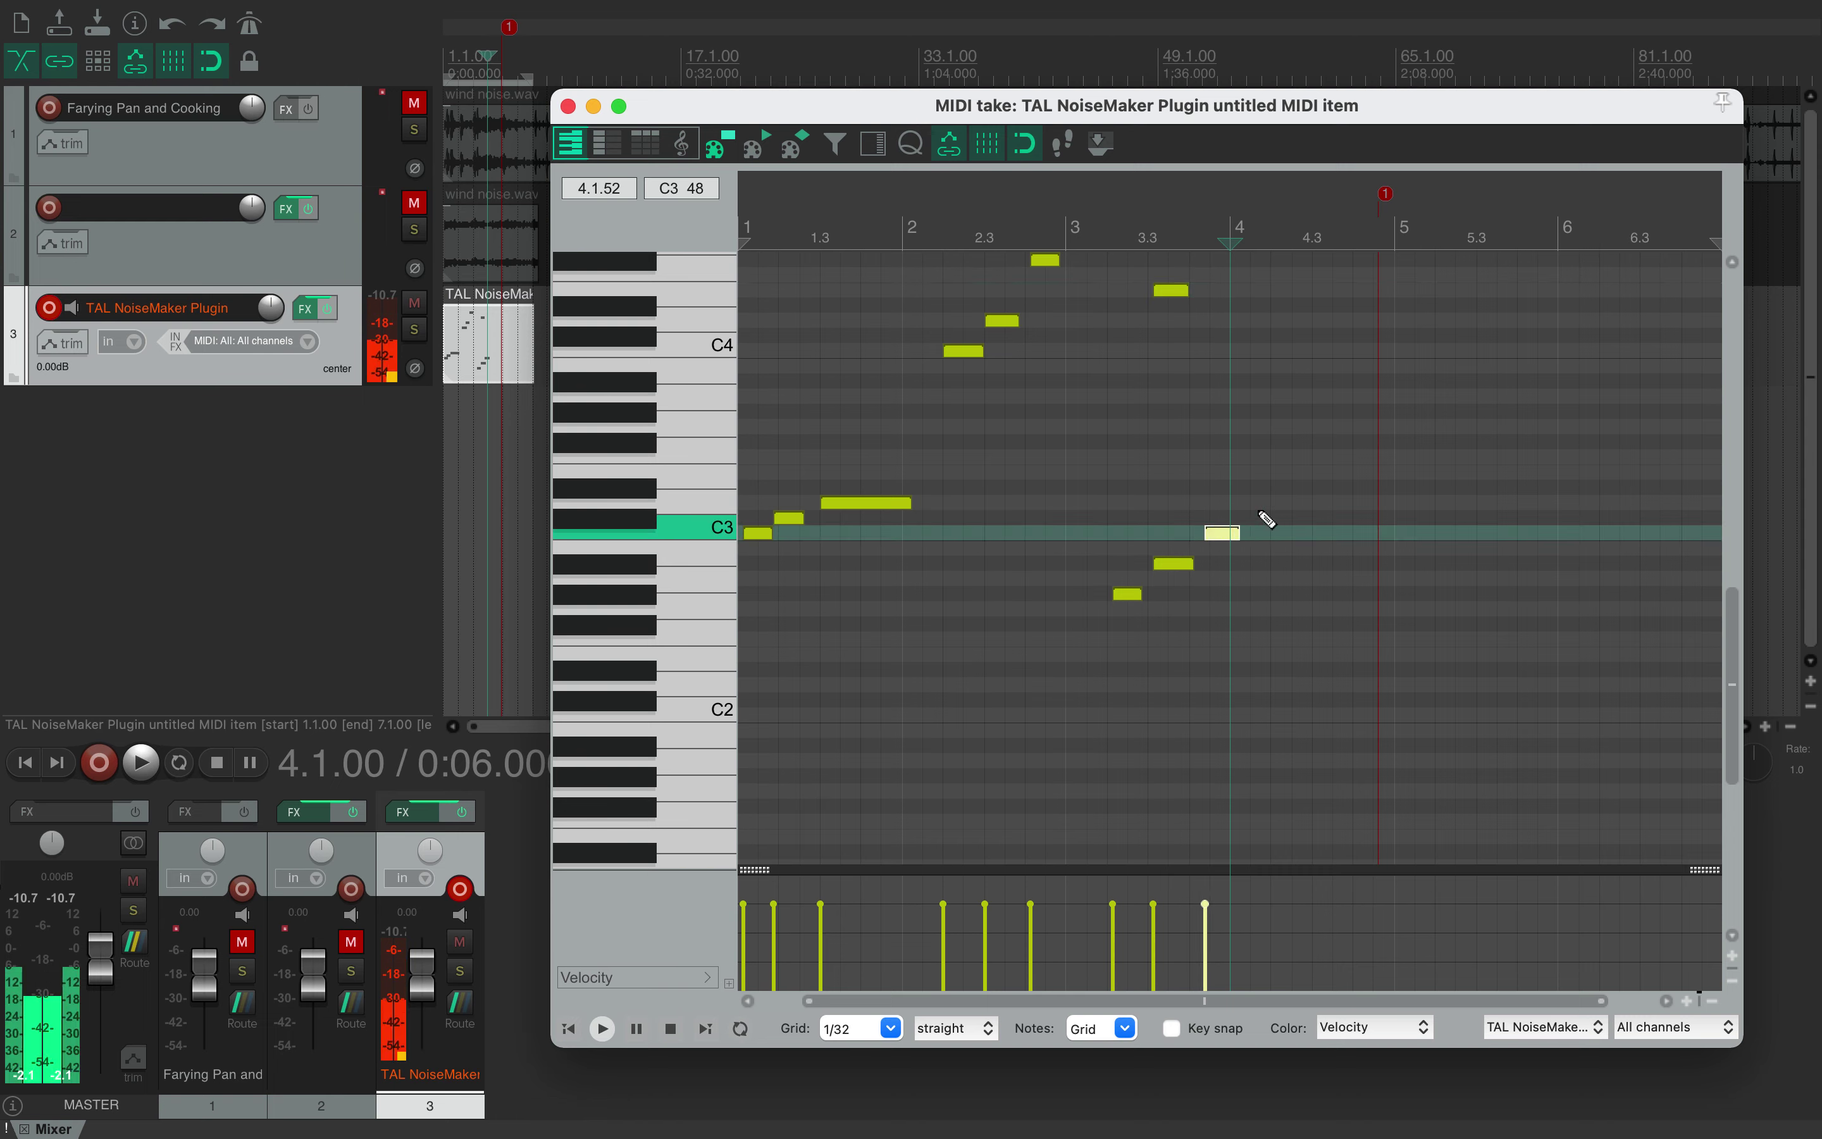
Step: Draw A2, F3, A#3 and a long D2 note across bars 5 and 6, and close the MIDI editor
drag(1378, 587, 1427, 580)
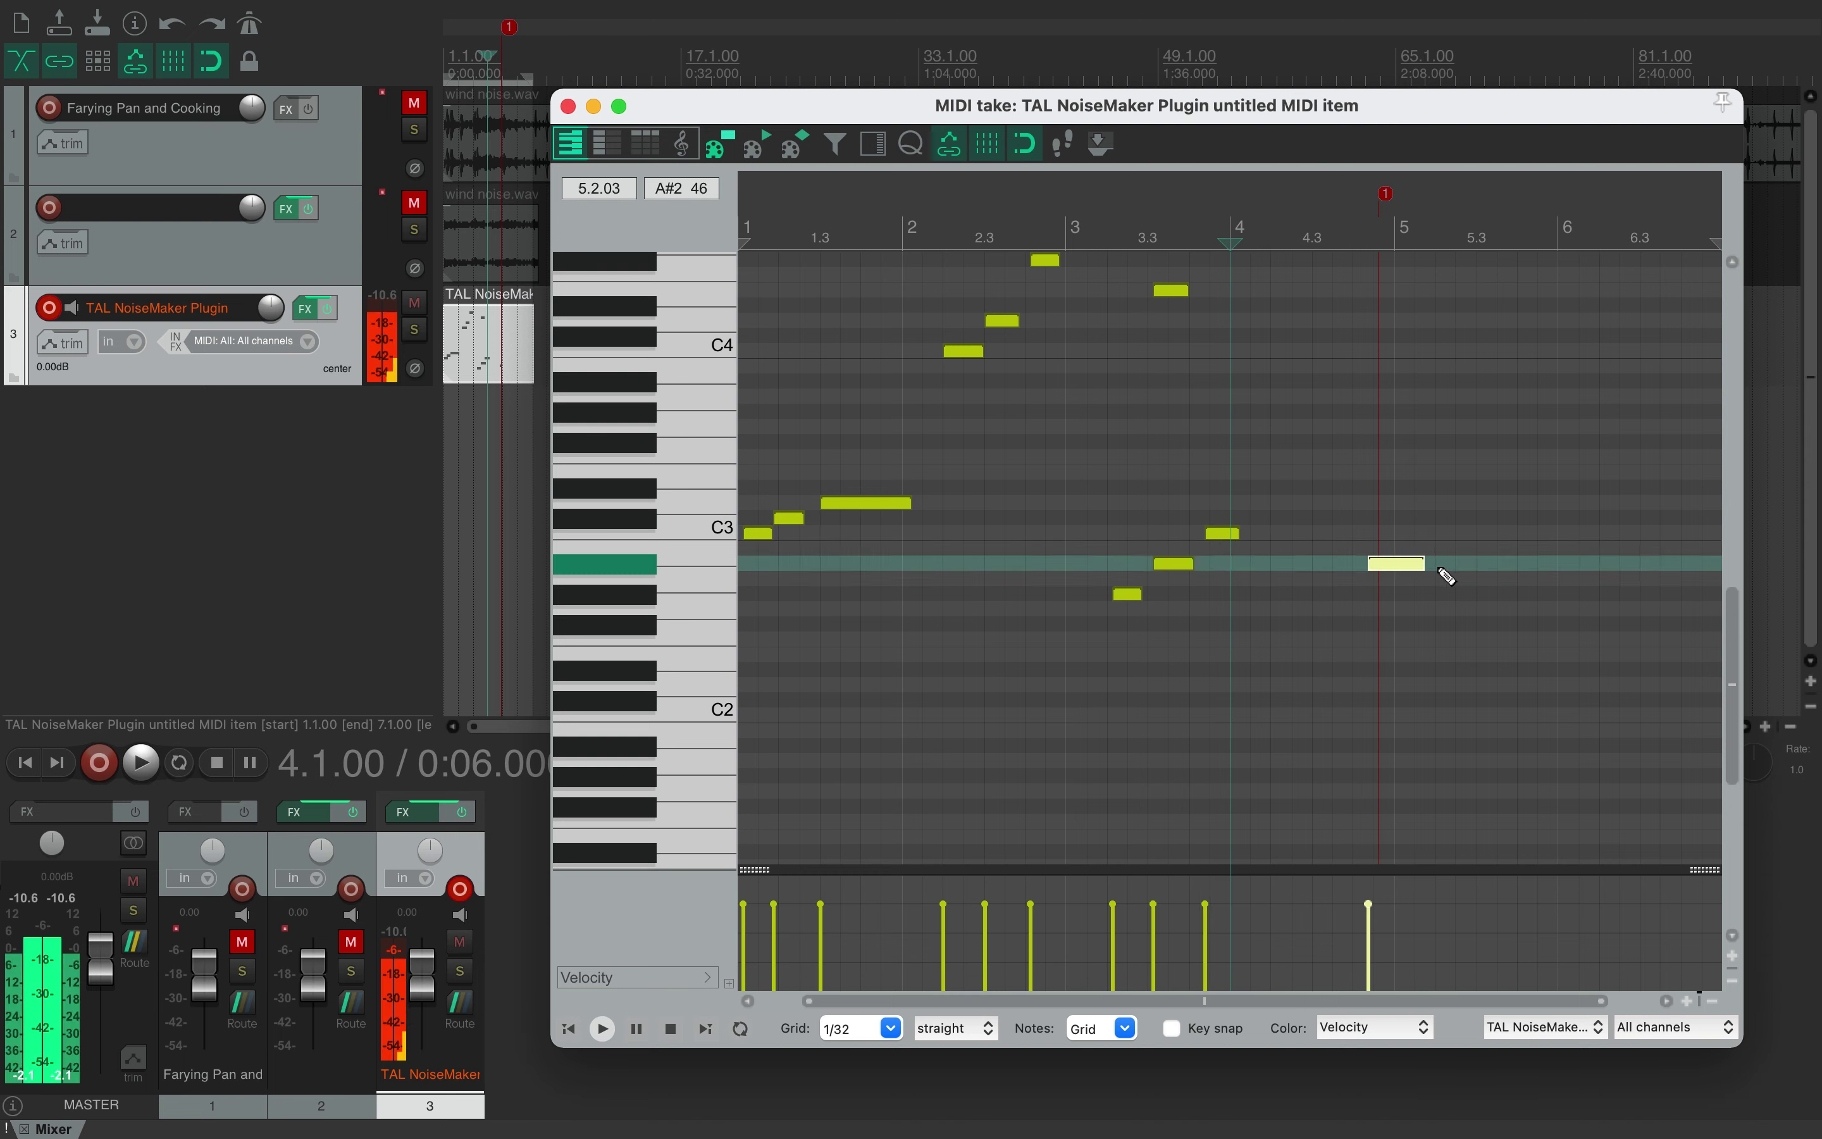
drag(1379, 458, 1506, 457)
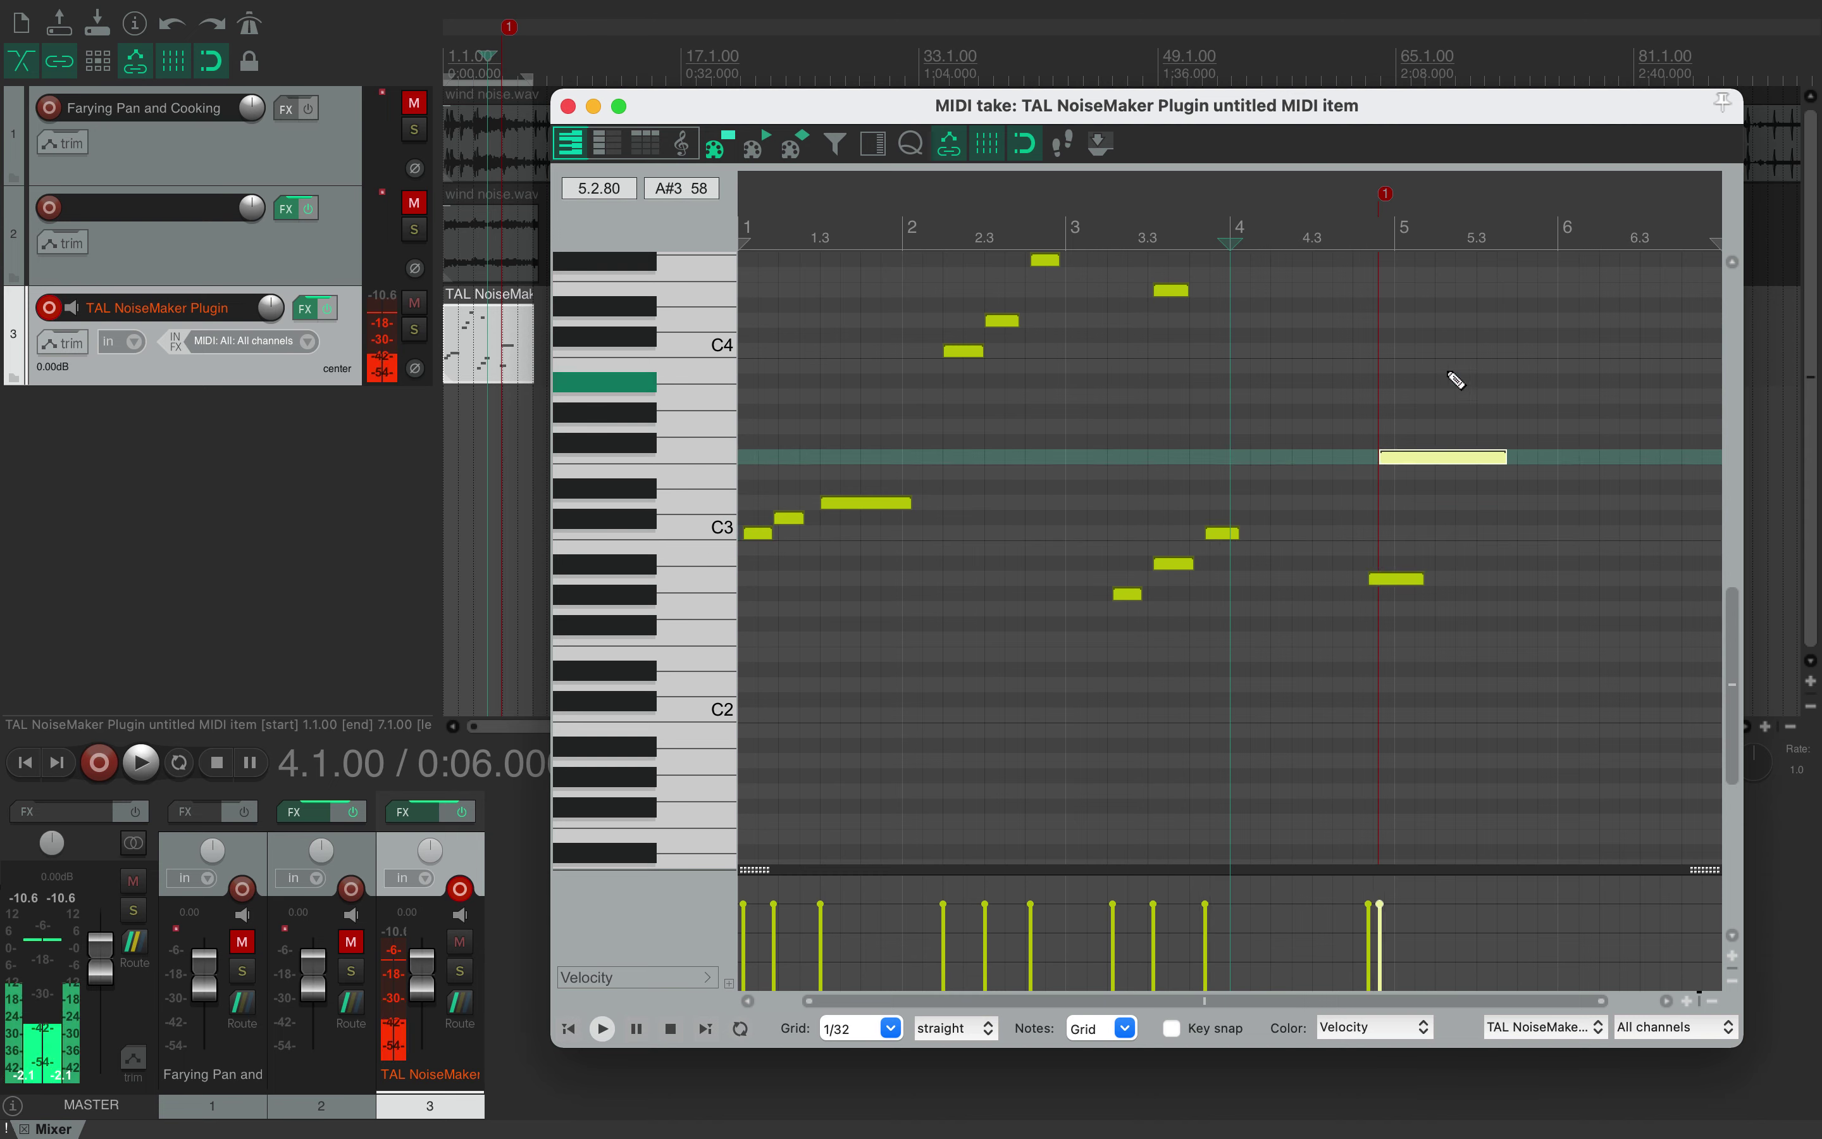
click(1442, 380)
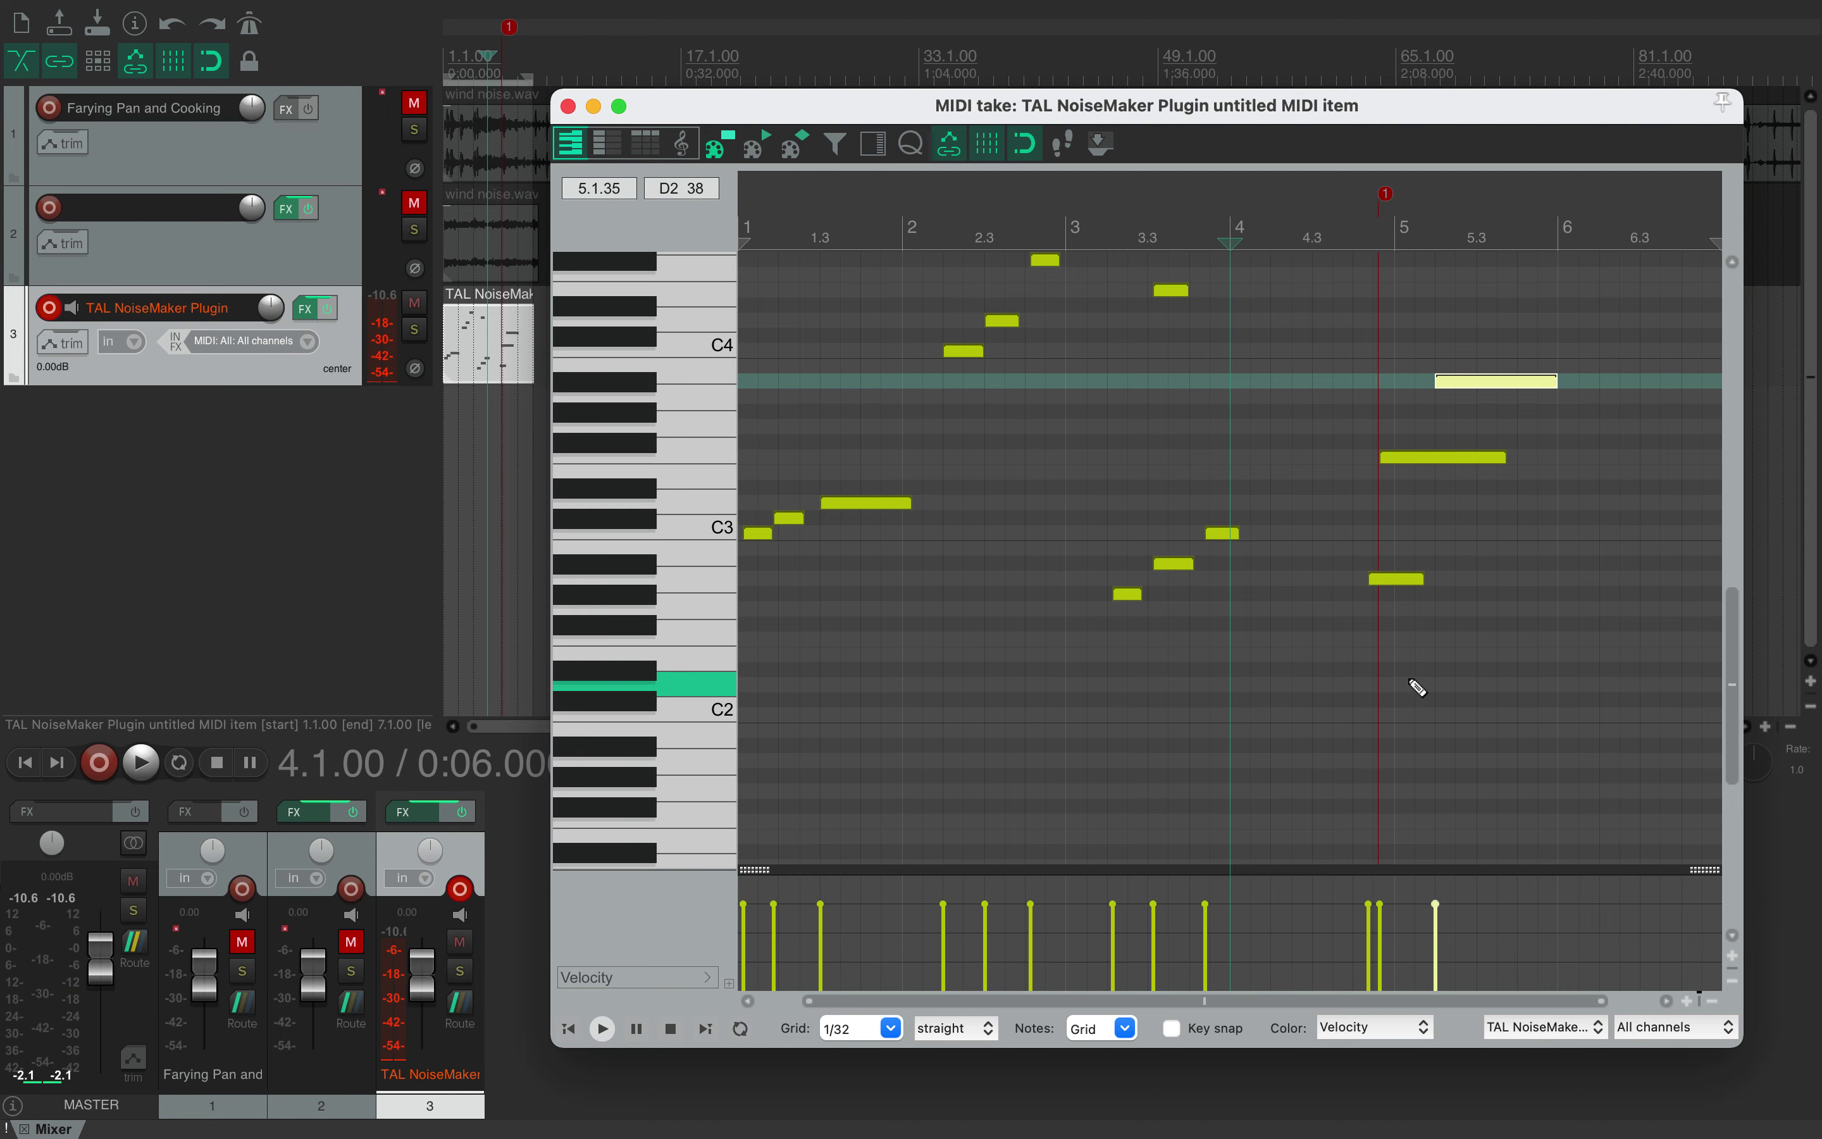
drag(1409, 700, 1703, 684)
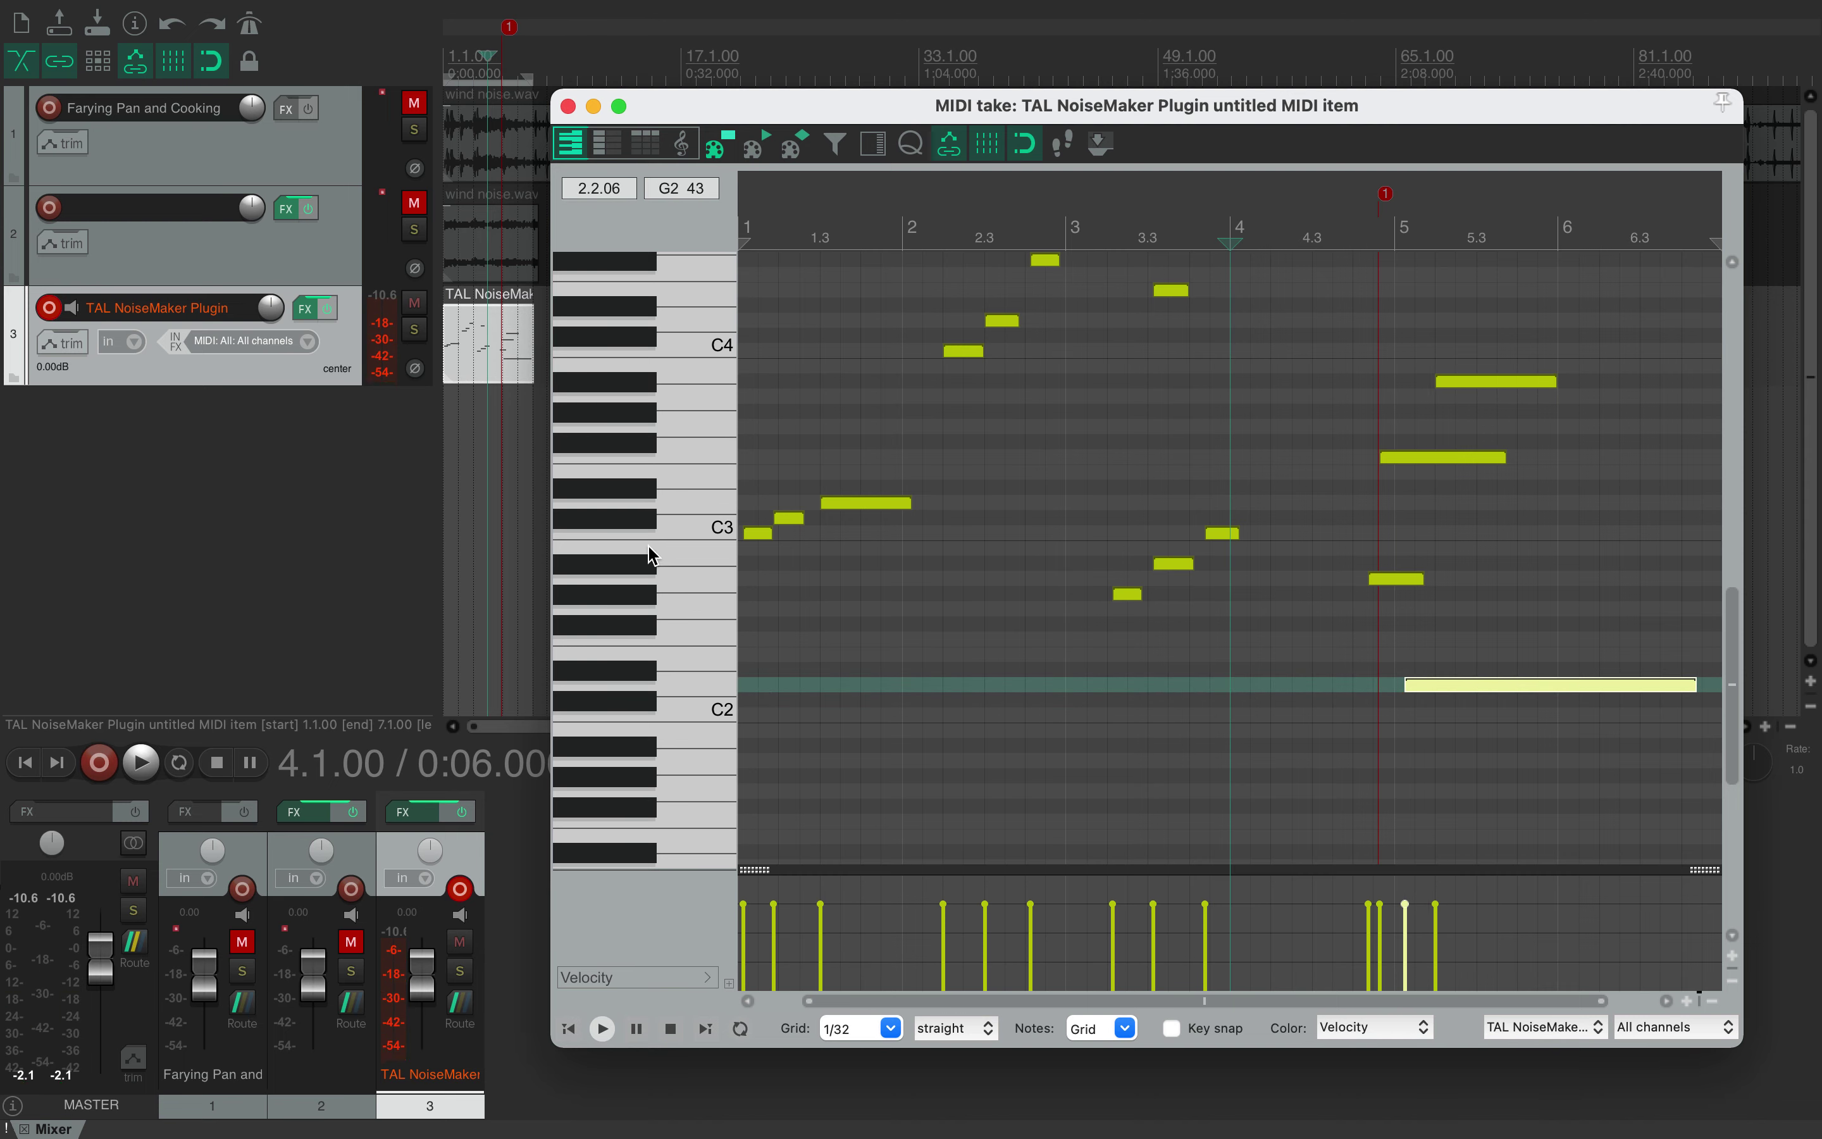
click(569, 107)
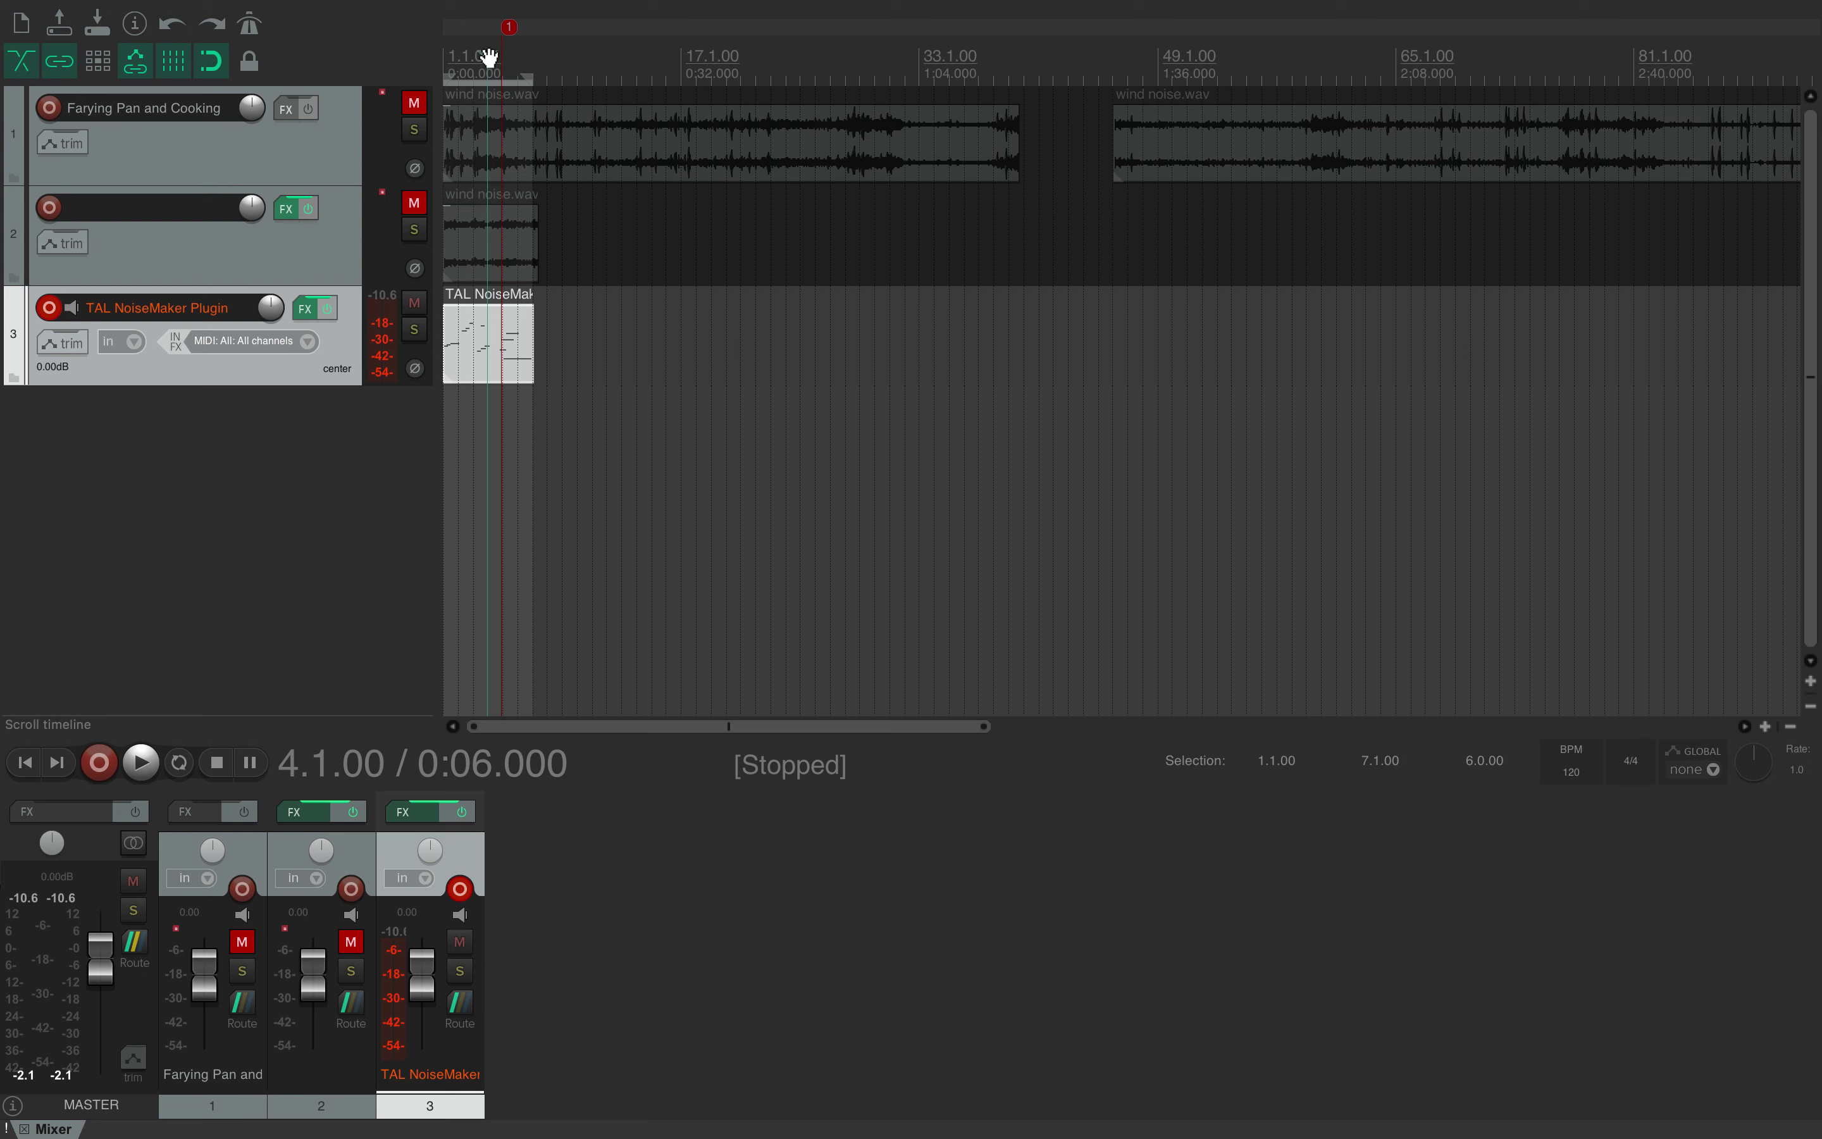
Step: Move the playback position back to near the project start, play the drawn MIDI item through to its end and stop playback
drag(489, 56, 476, 59)
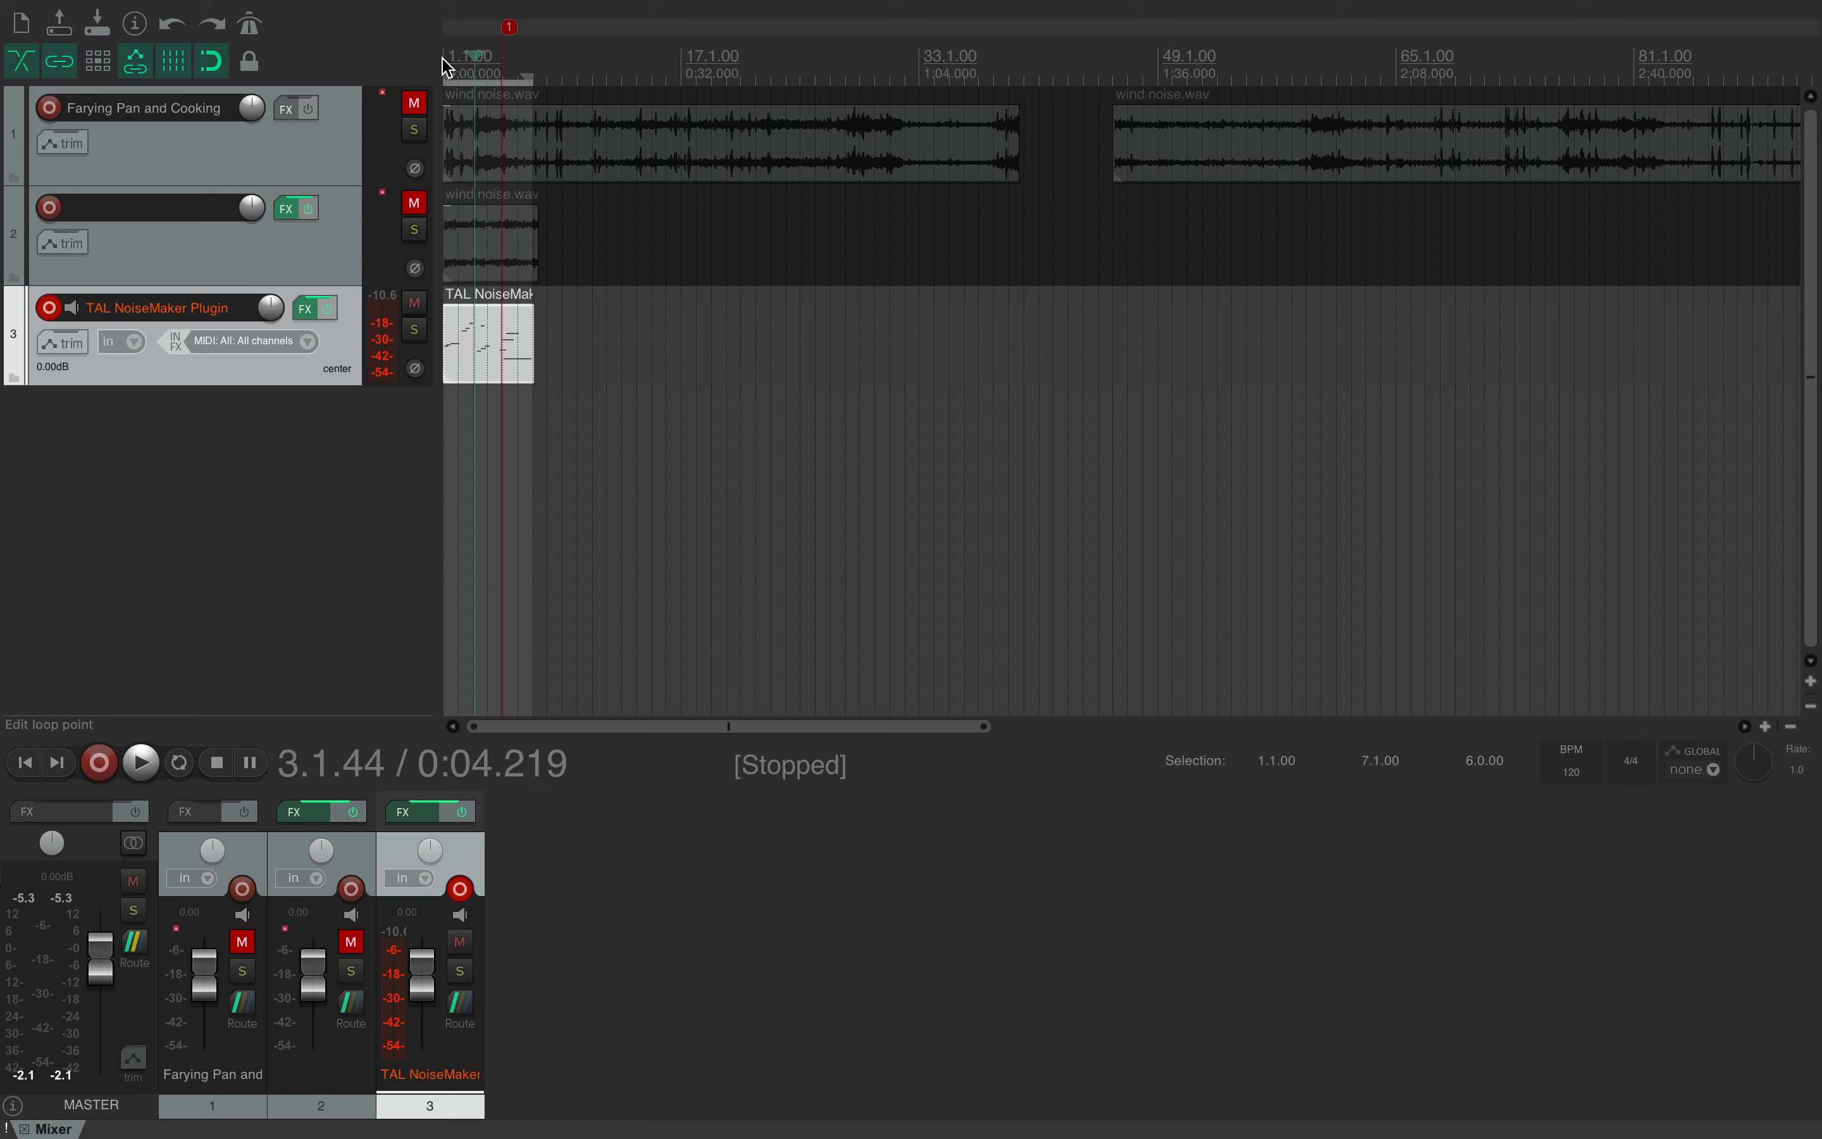
key(space)
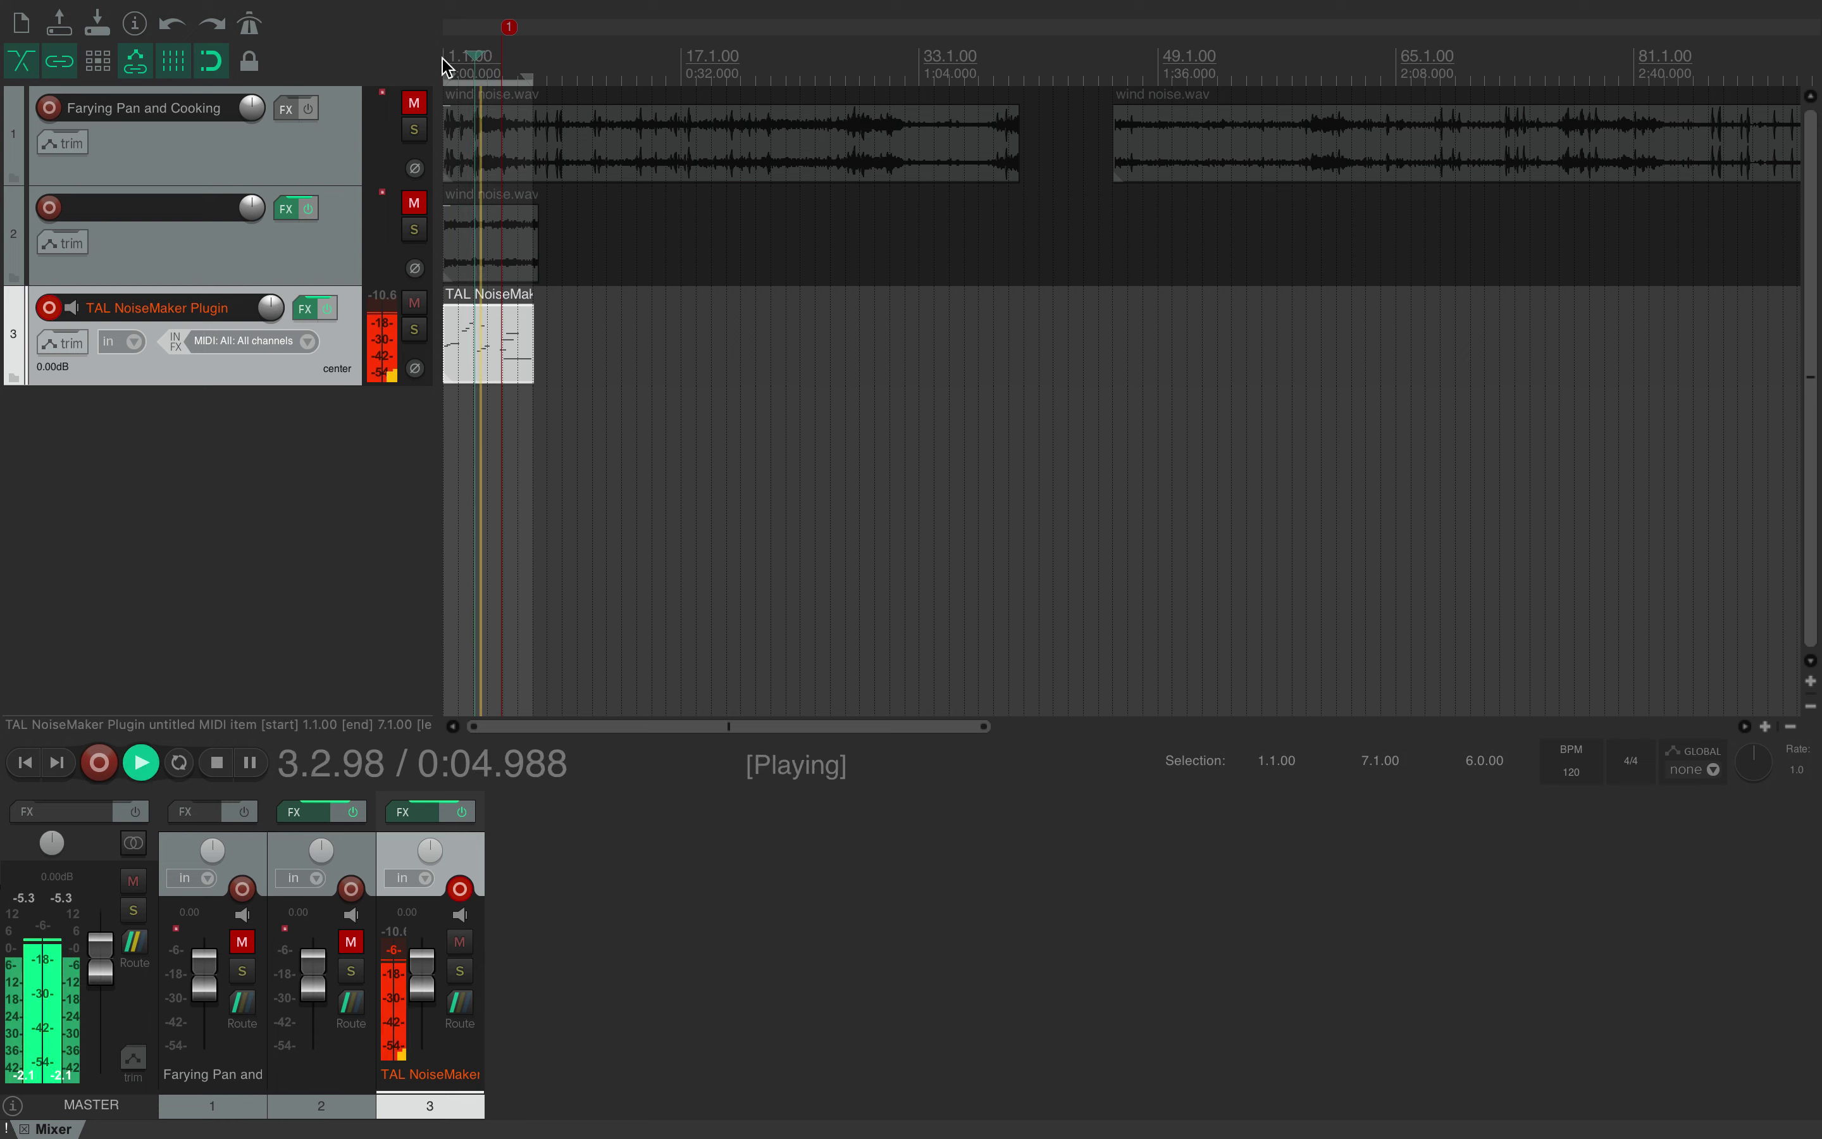
key(ctrl+space)
key(Left)
key(Left)
key(Left)
key(Left)
key(Left)
key(Left)
key(Left)
key(Left)
key(Left)
key(Left)
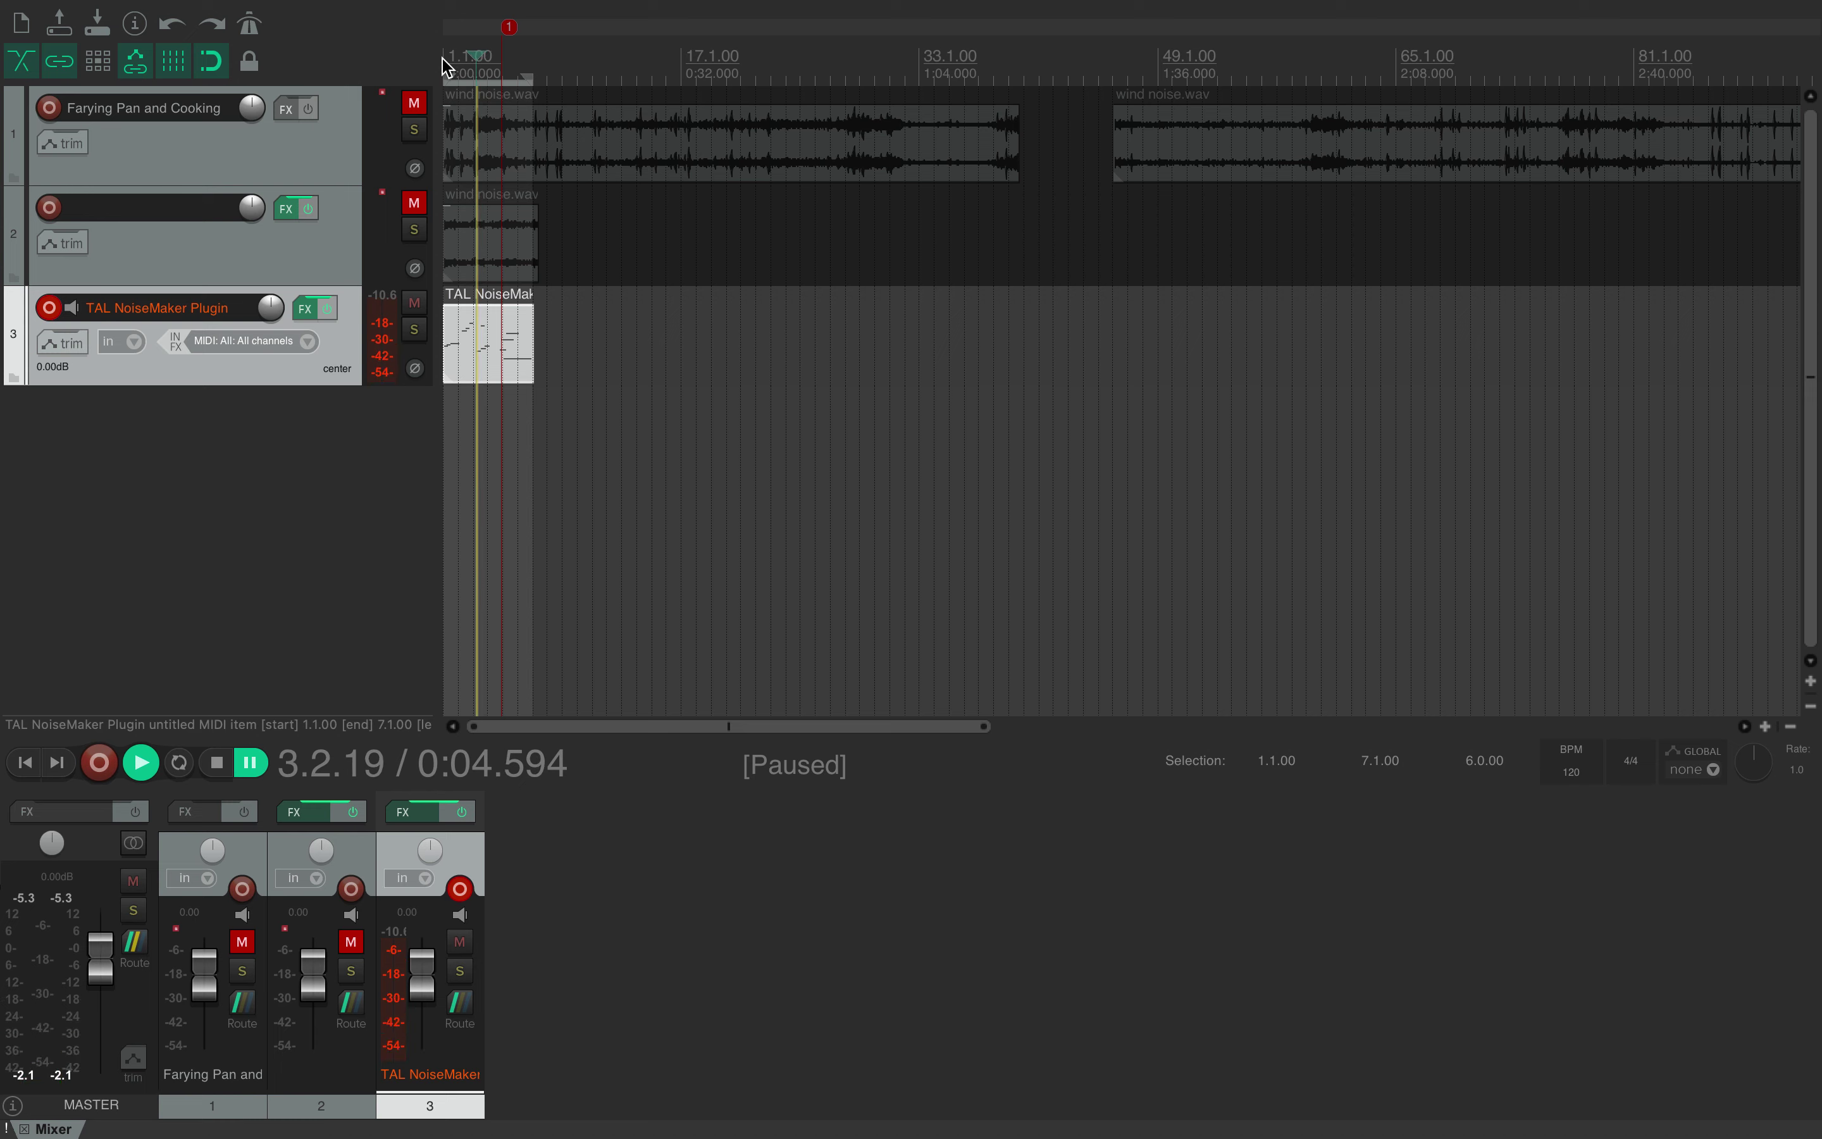
key(Left)
key(Left)
key(Left)
key(Left)
key(Left)
key(Left)
key(Left)
key(Left)
key(Left)
key(Left)
key(Left)
key(Left)
key(Left)
key(Left)
key(Left)
key(Left)
key(Left)
key(Left)
key(Left)
key(Left)
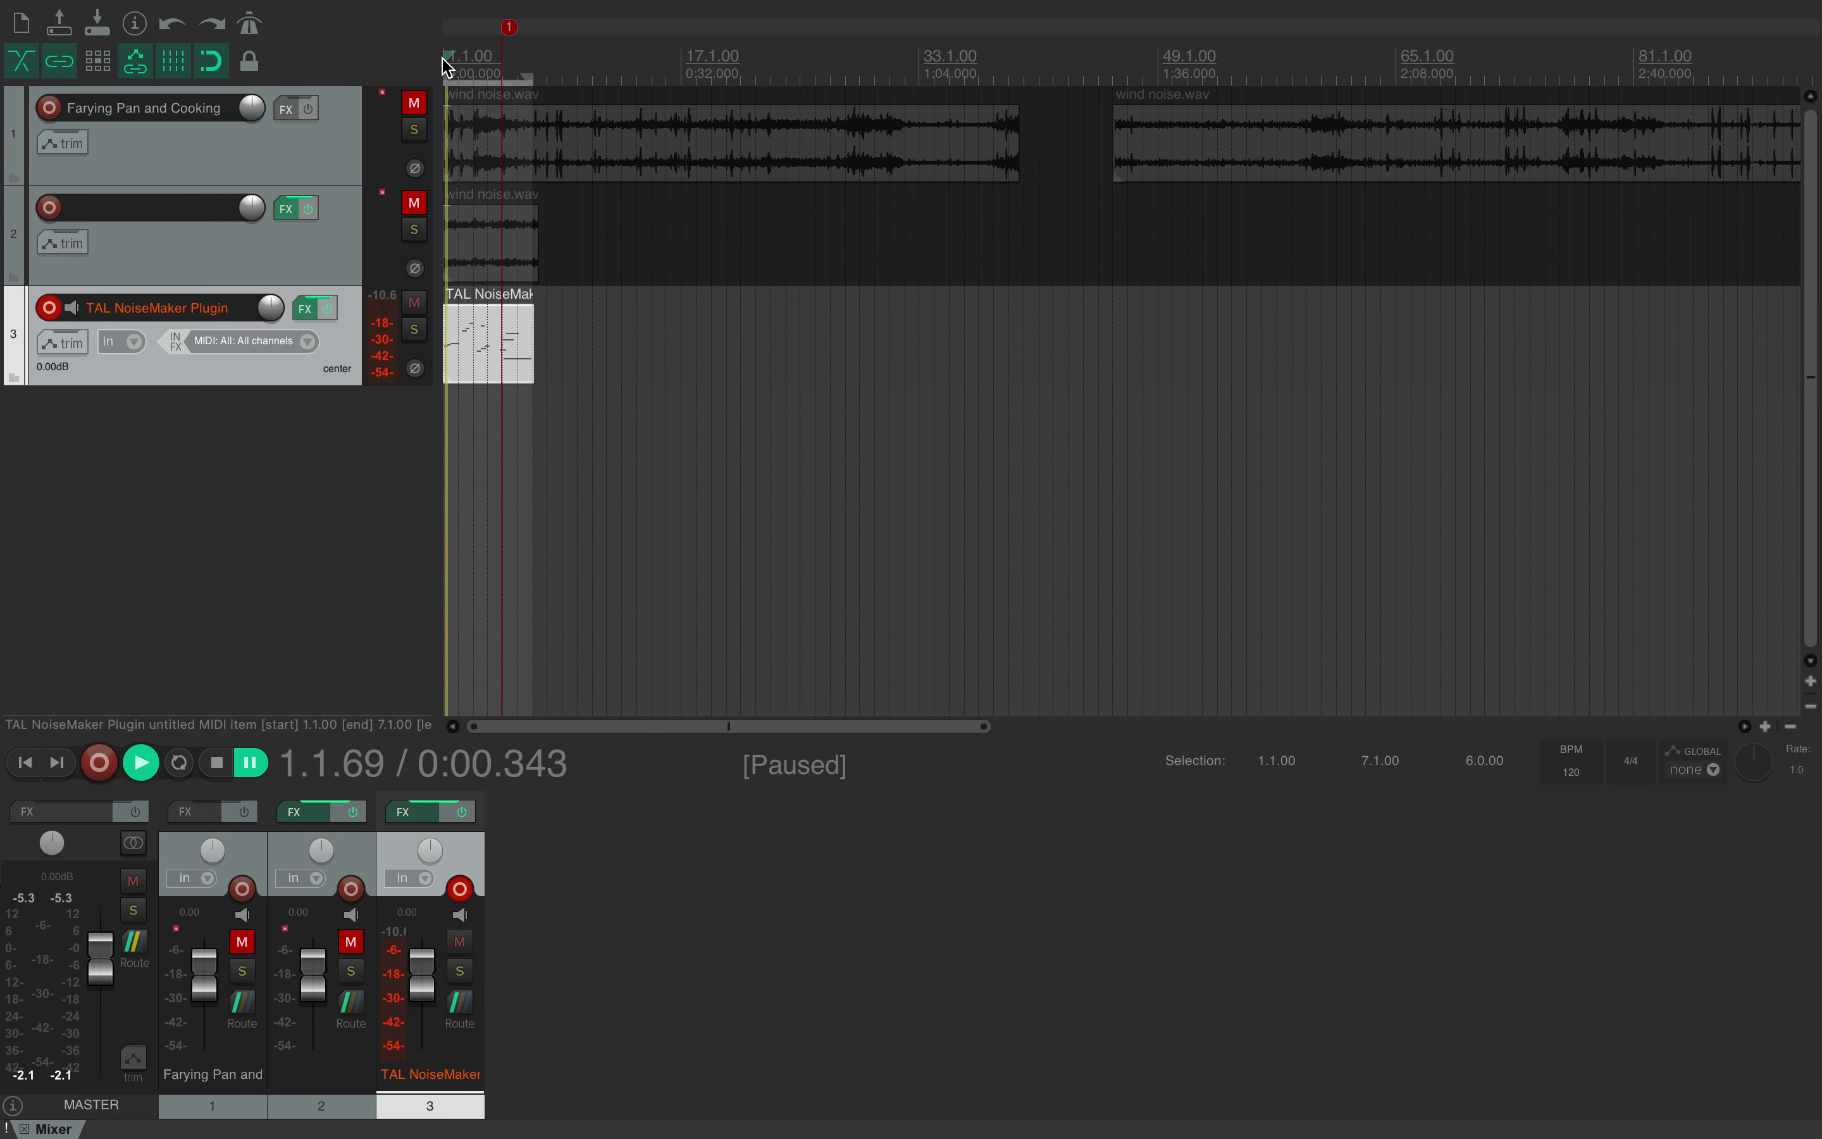
key(space)
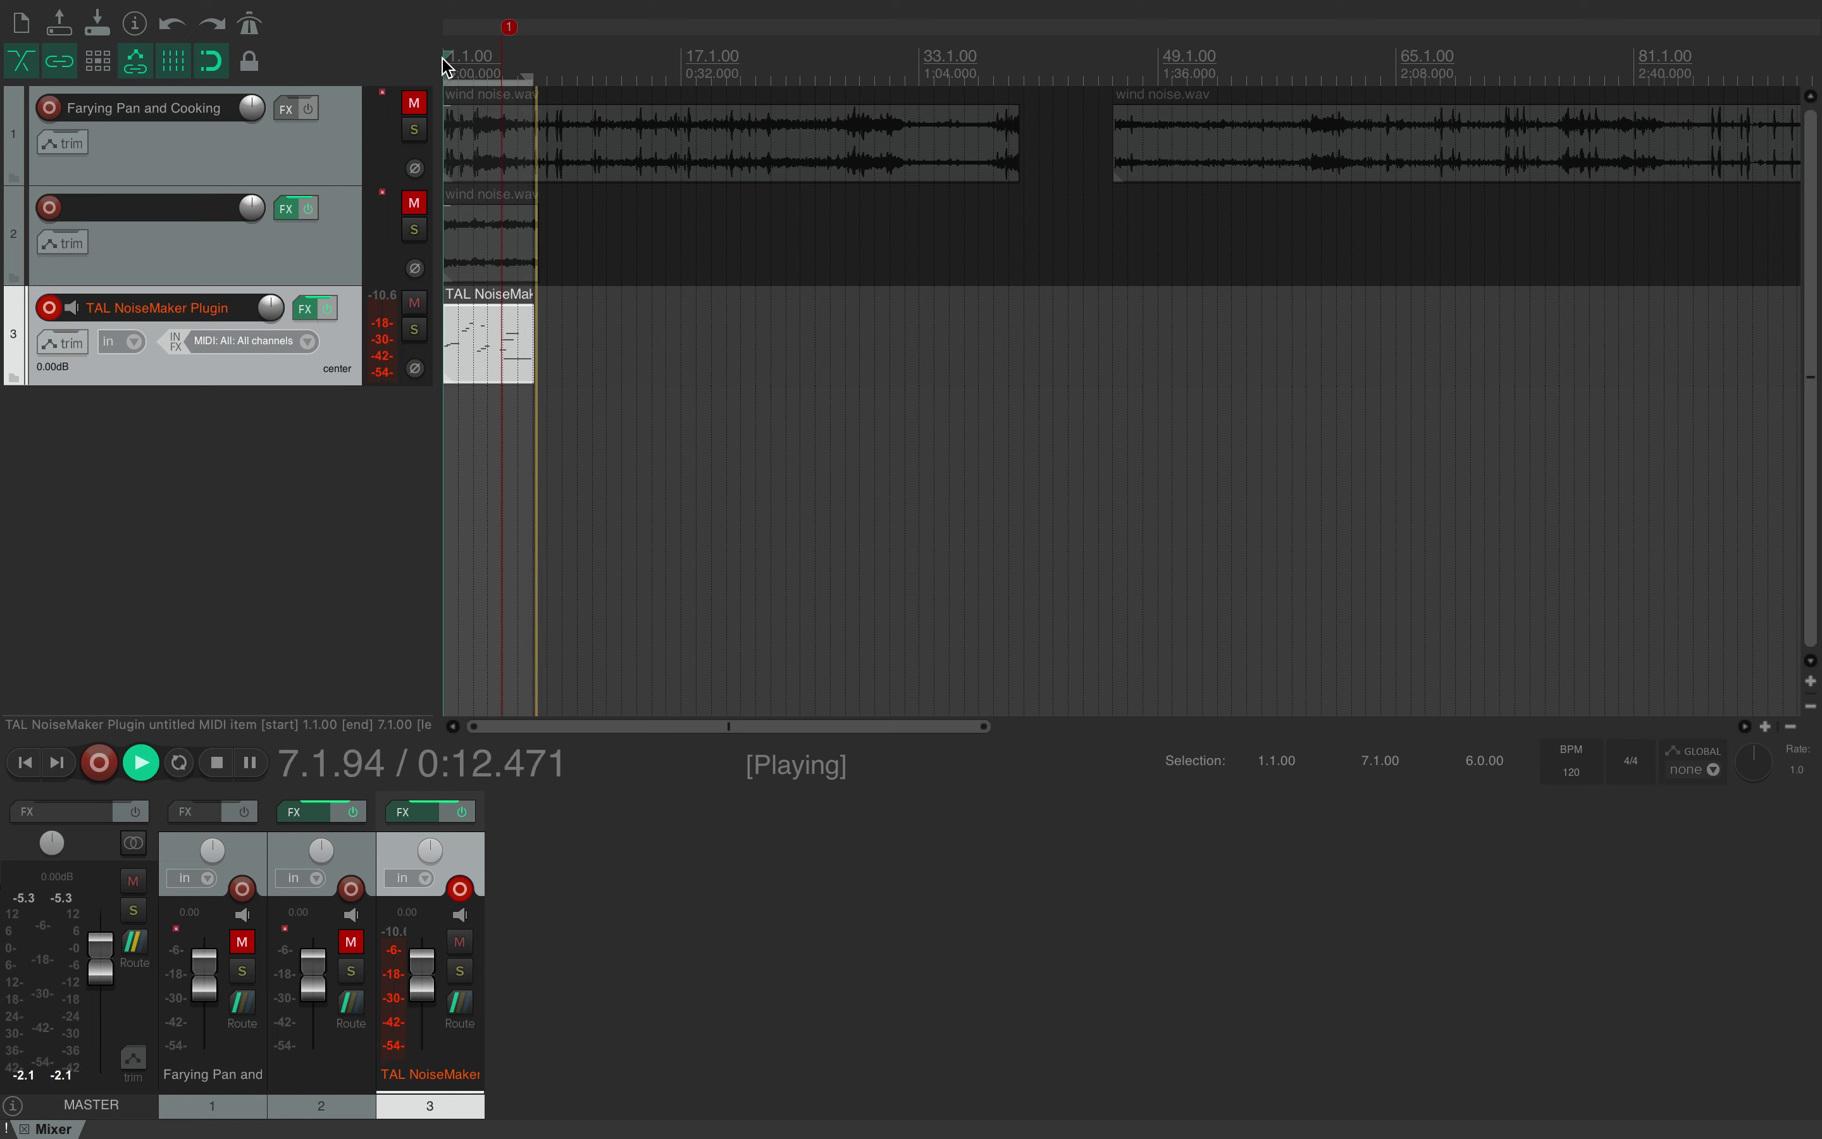
key(space)
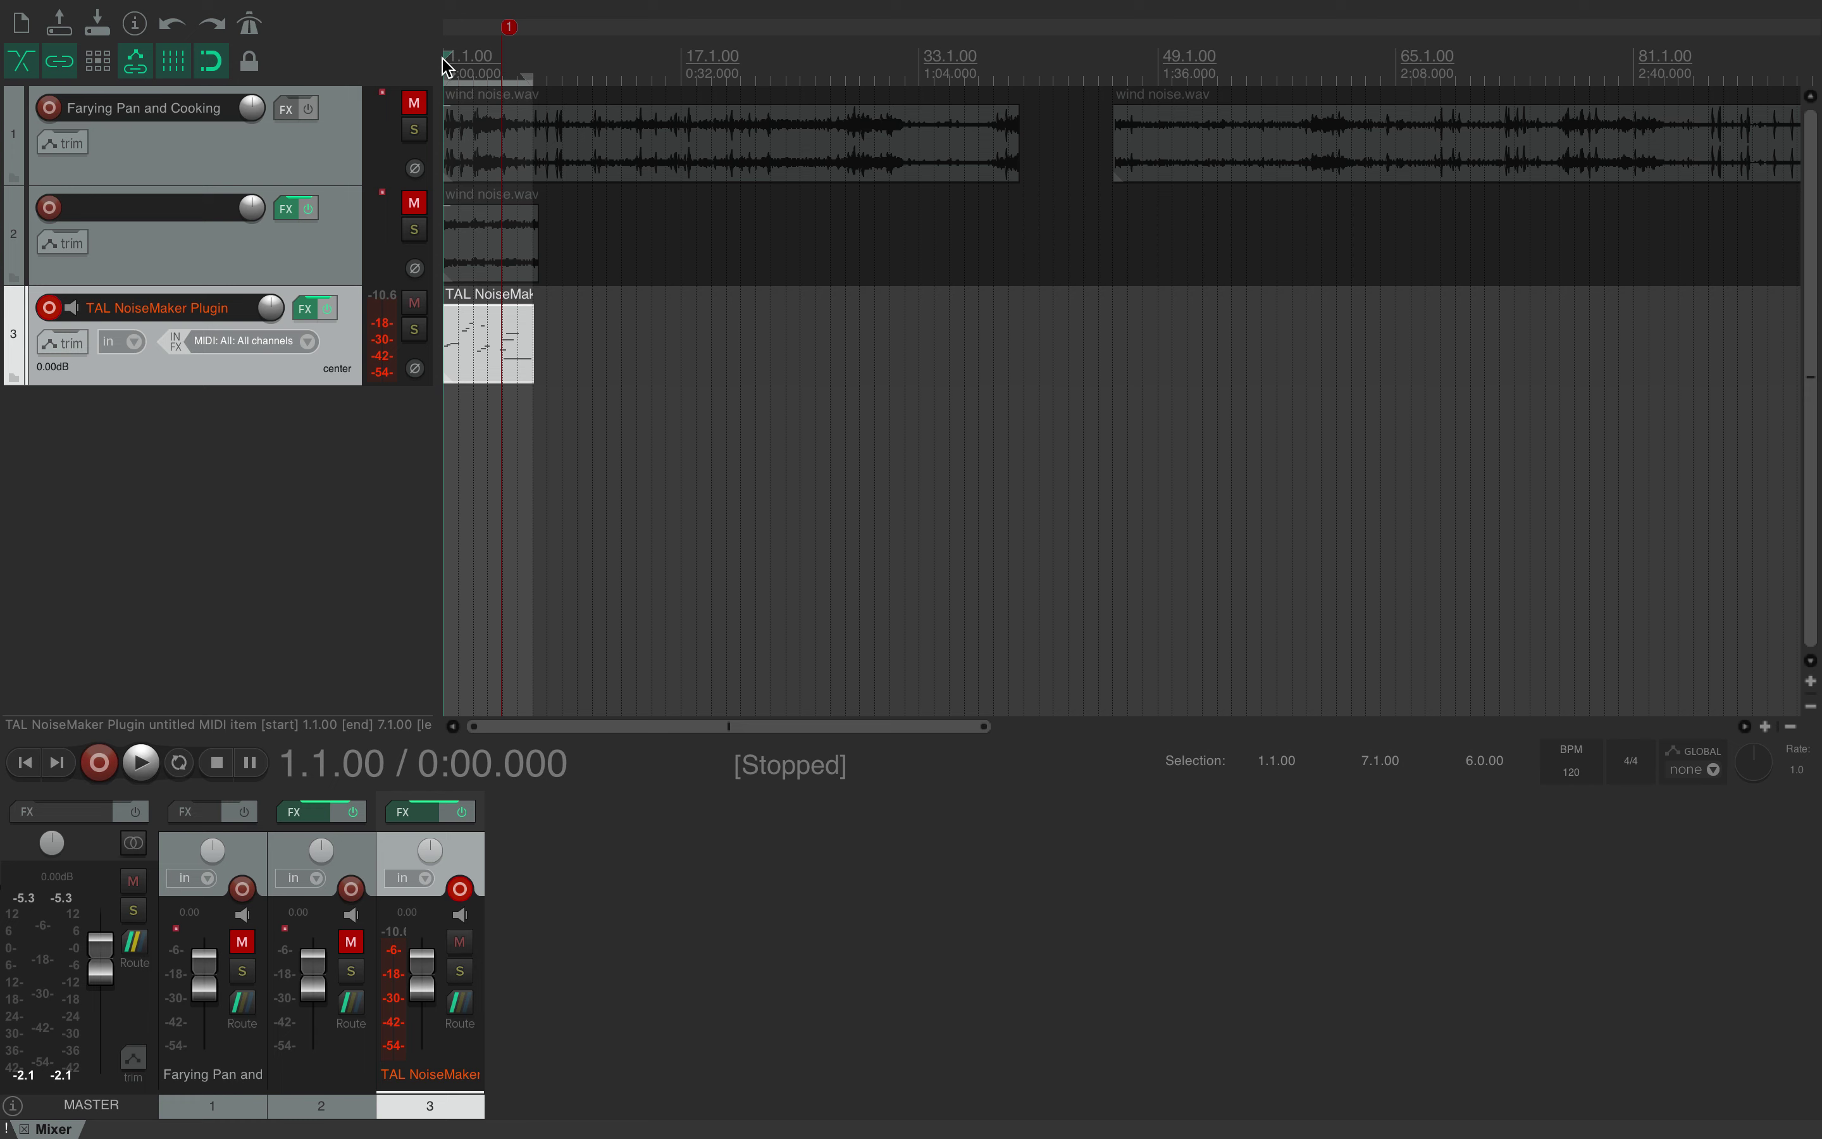
Step: Delete the MIDI item containing the drawn notes from the TAL NoiseMaker track
click(481, 376)
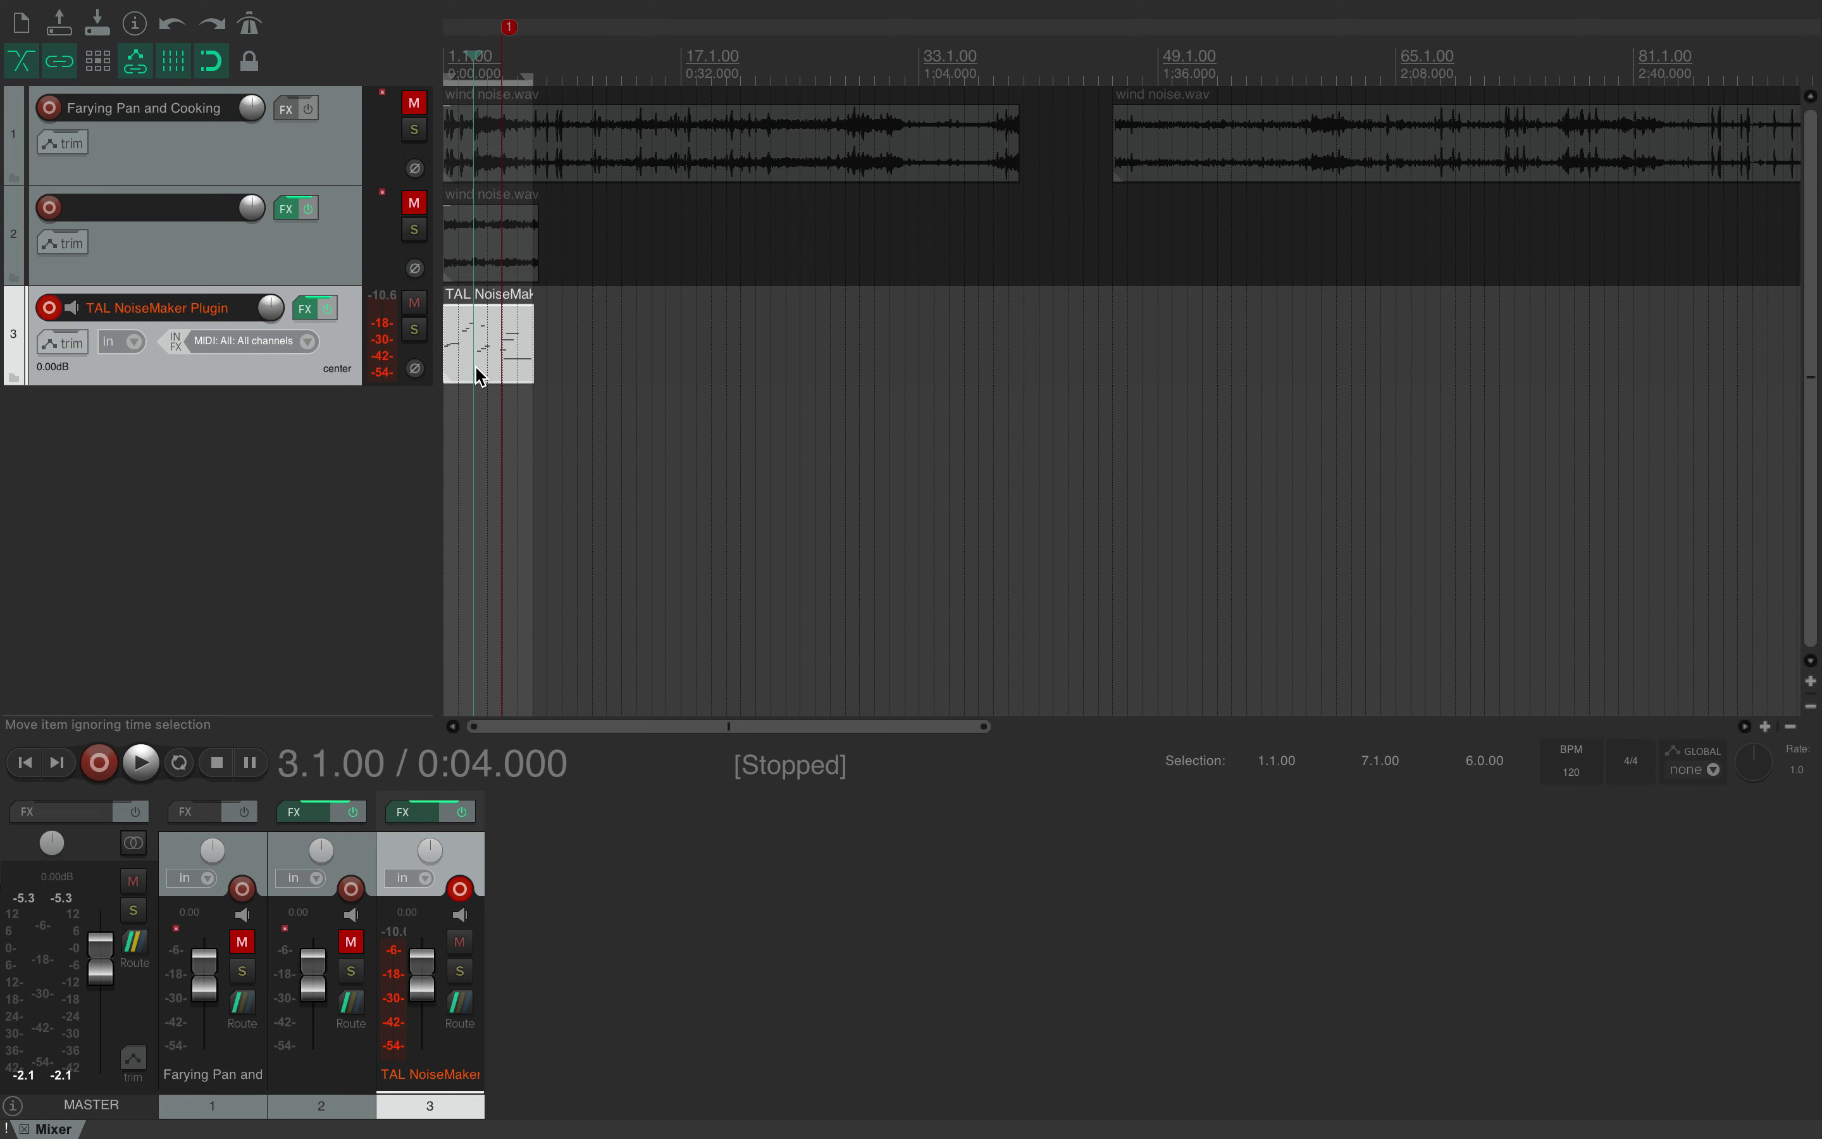
key(Delete)
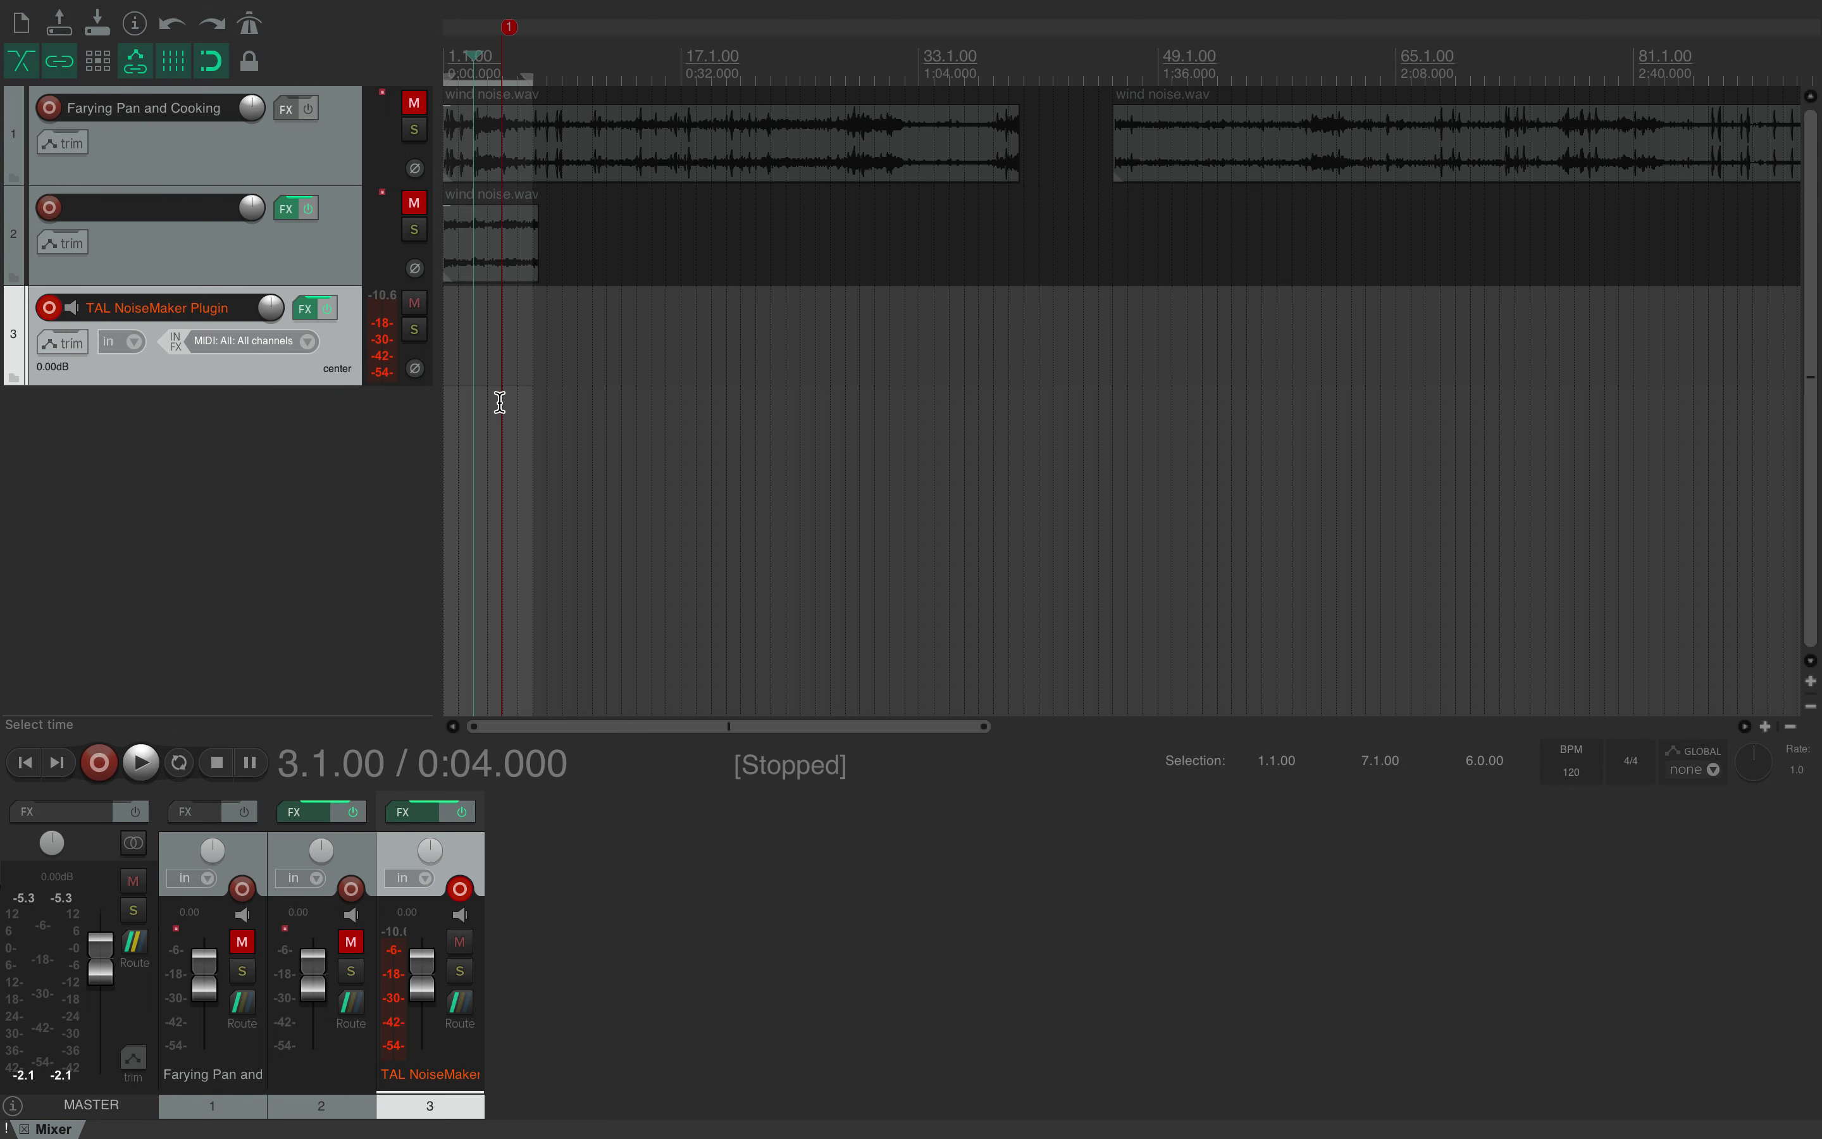
click(461, 389)
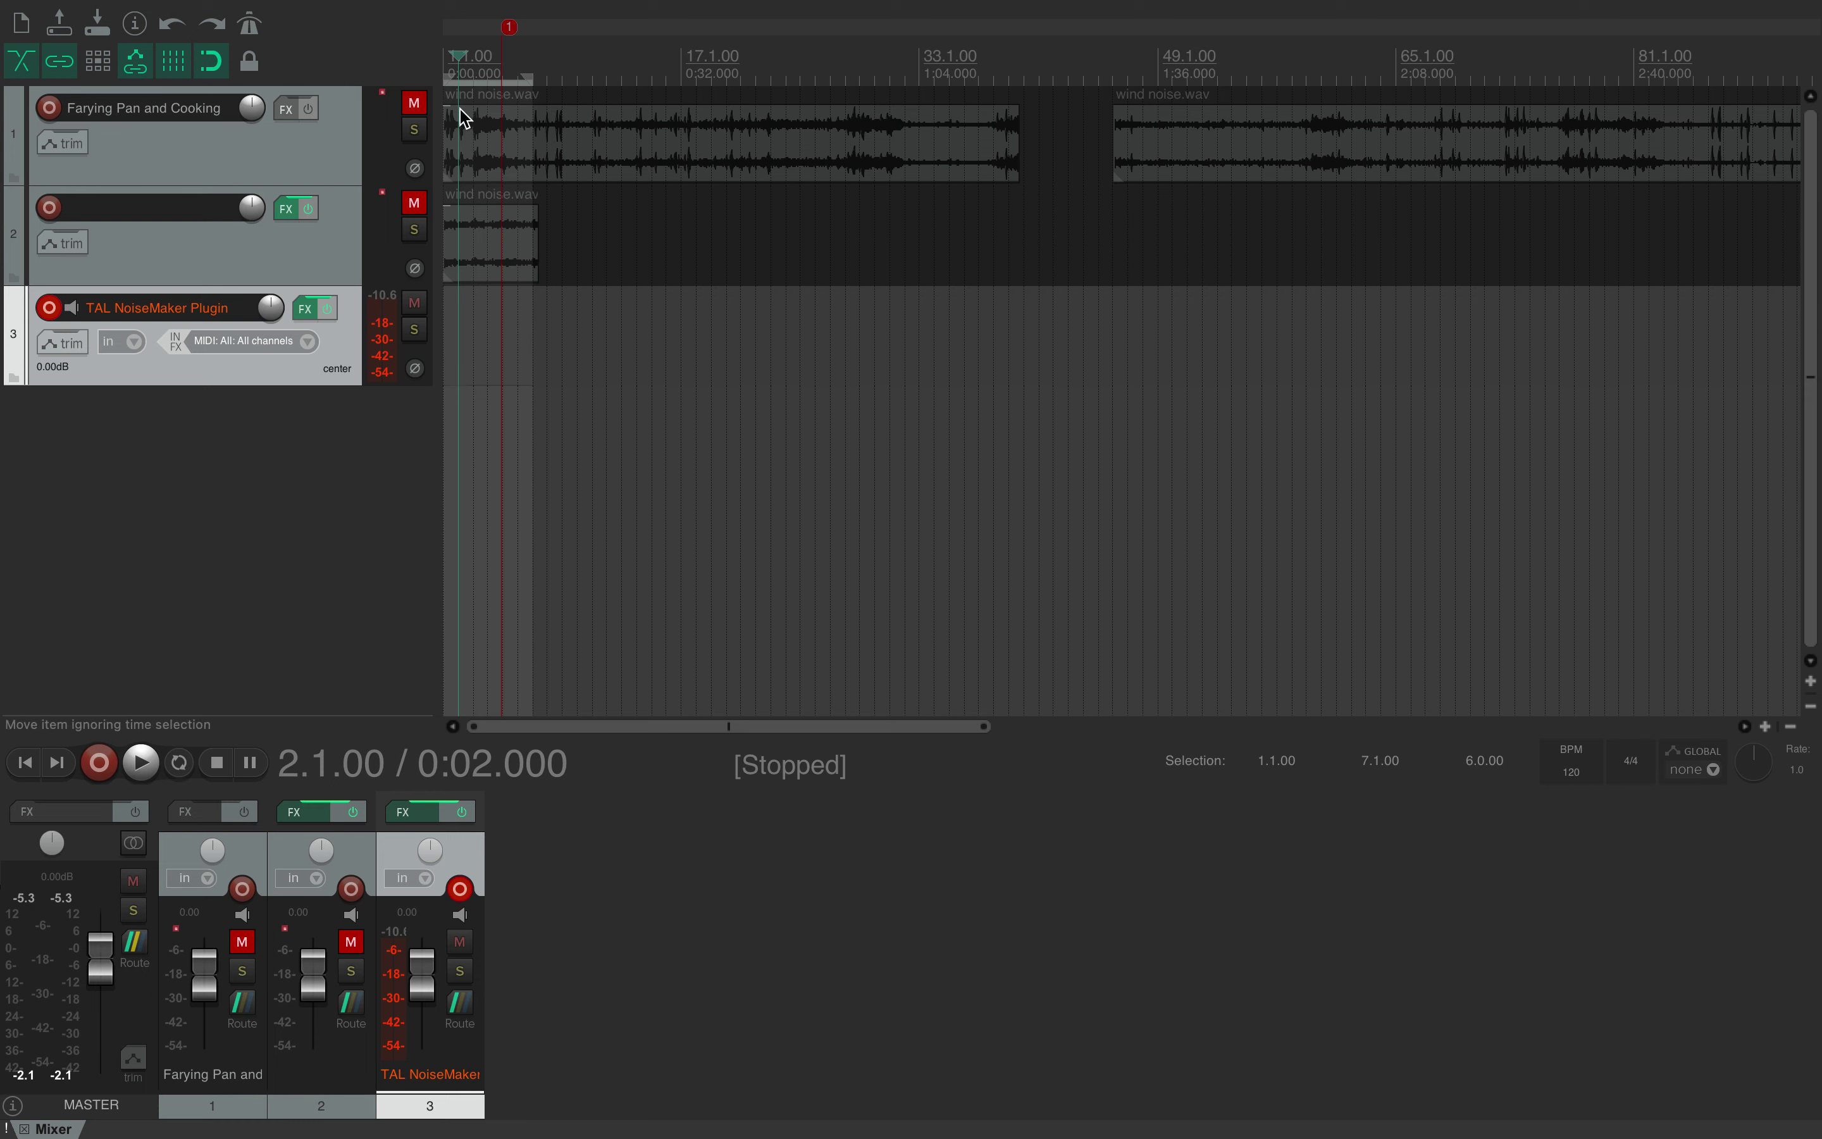
drag(457, 59, 381, 70)
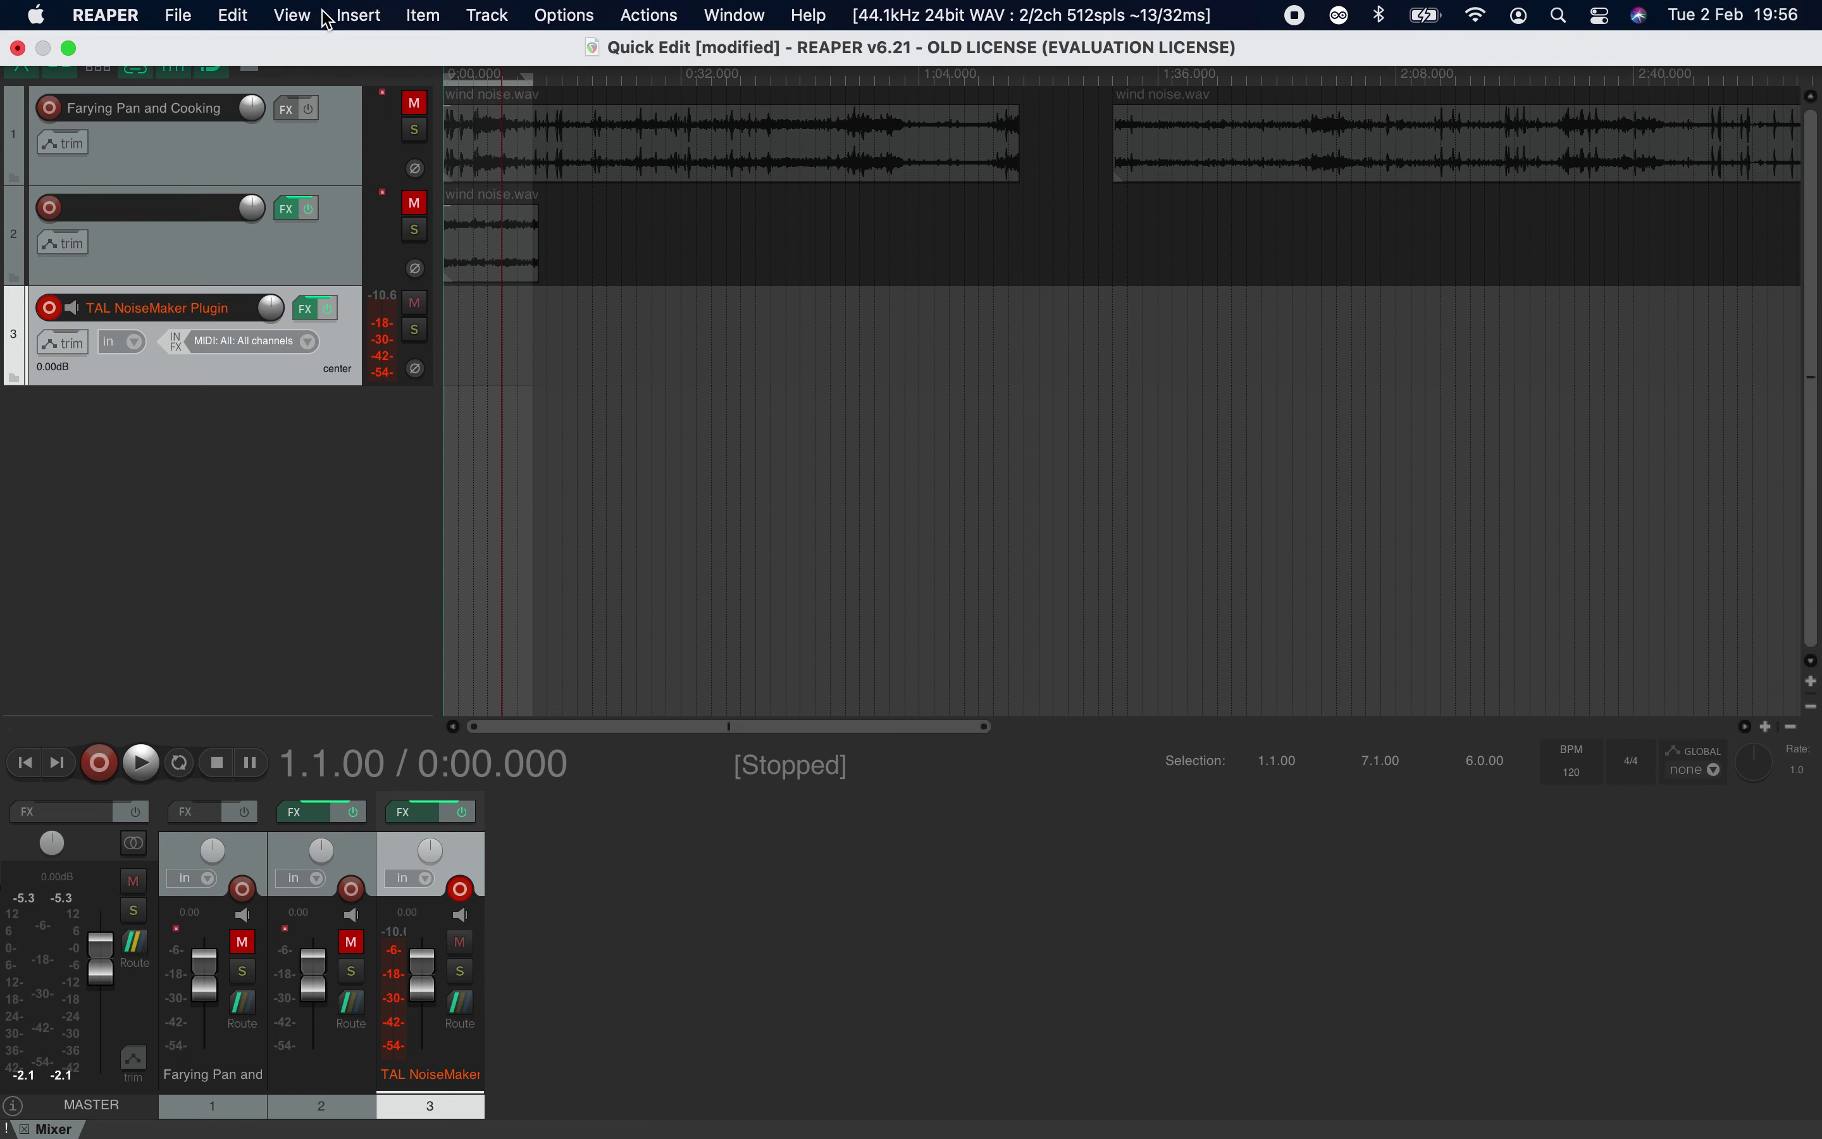
click(337, 18)
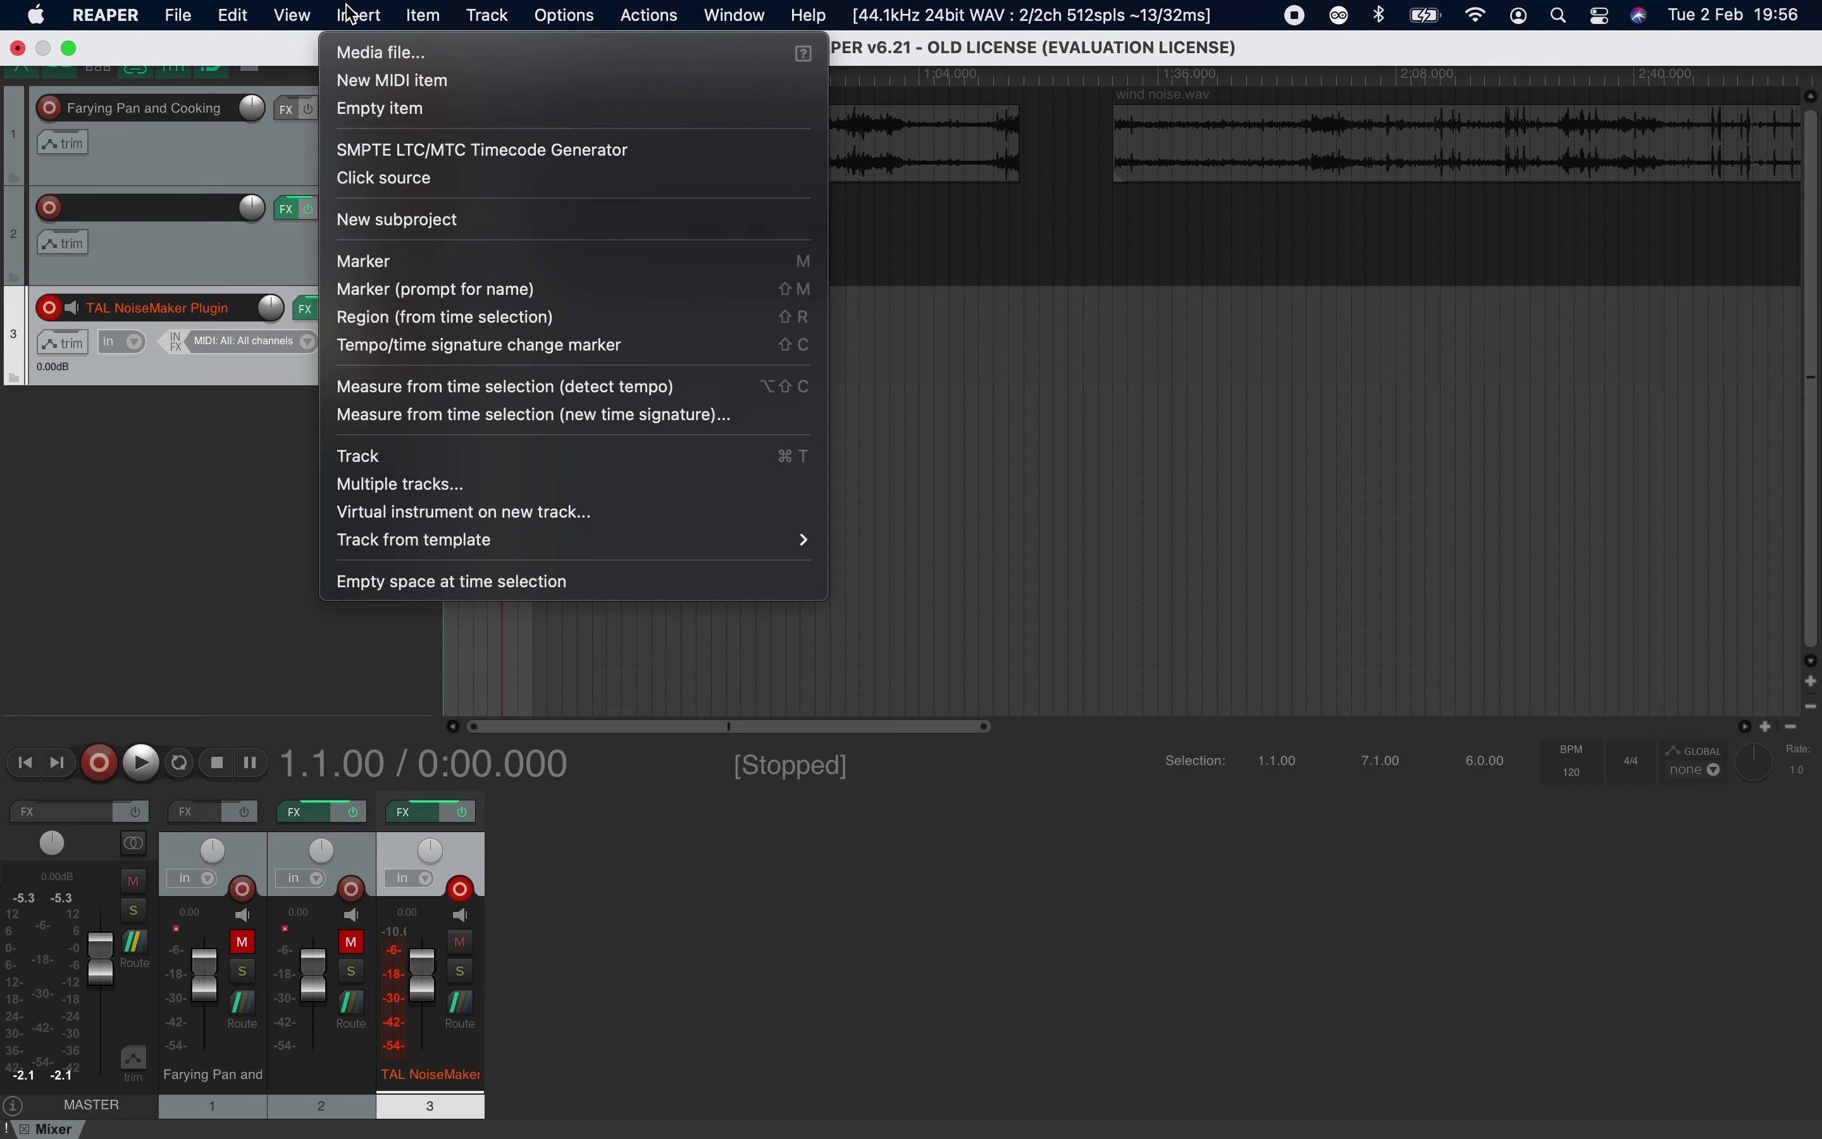
click(411, 83)
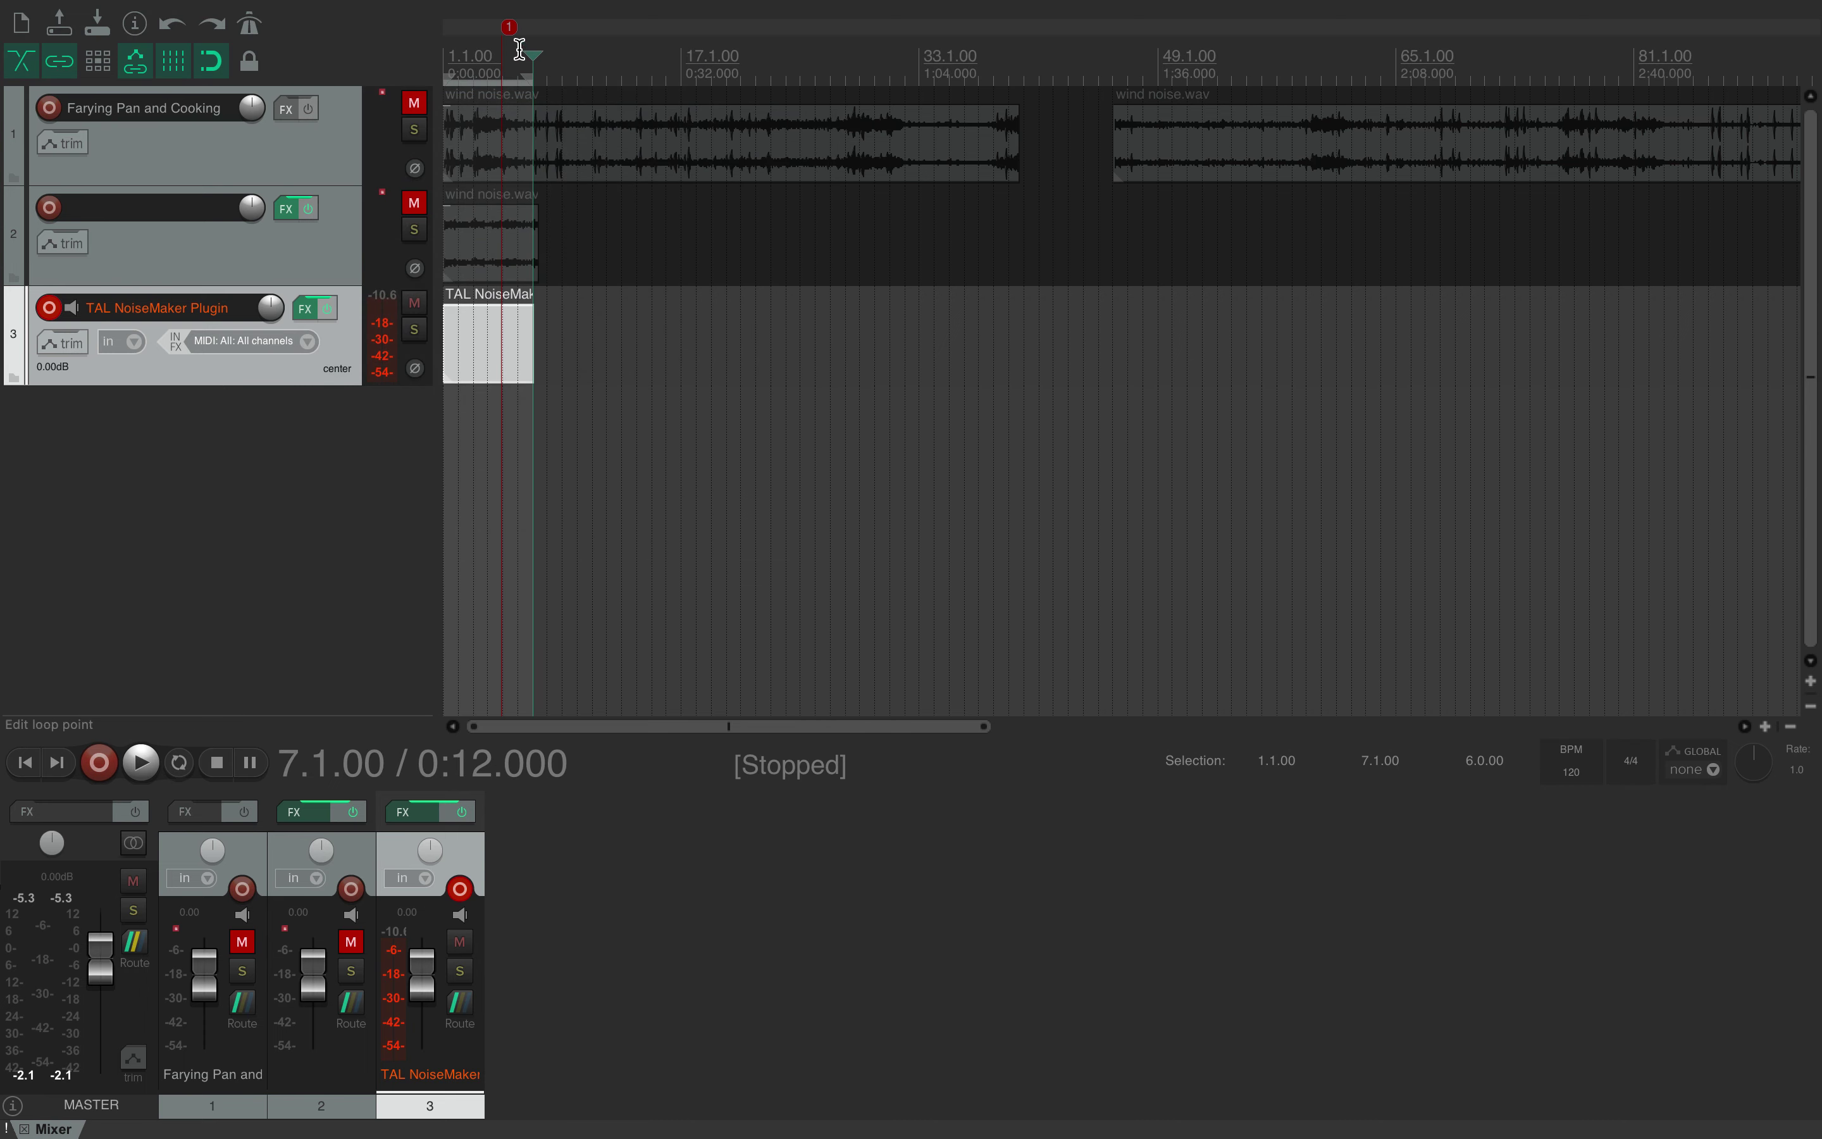
click(510, 30)
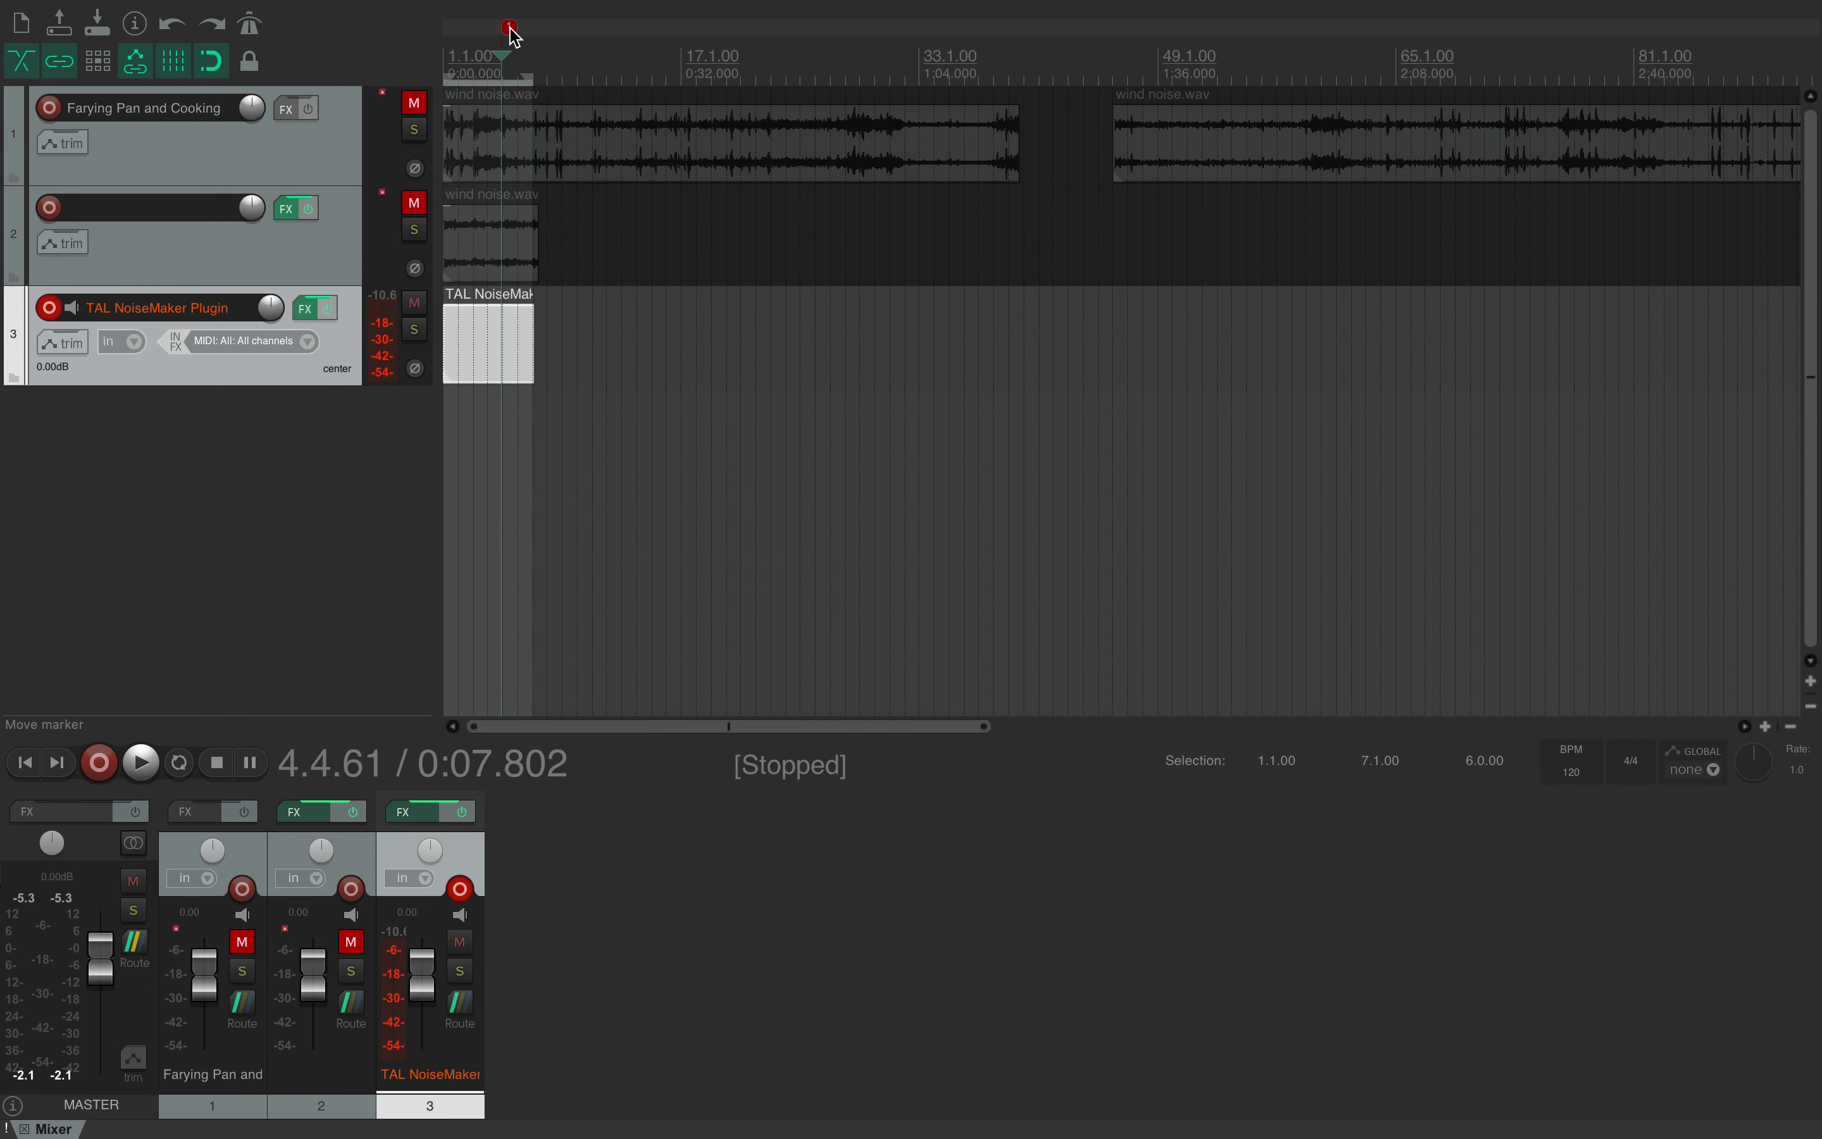
key(Delete)
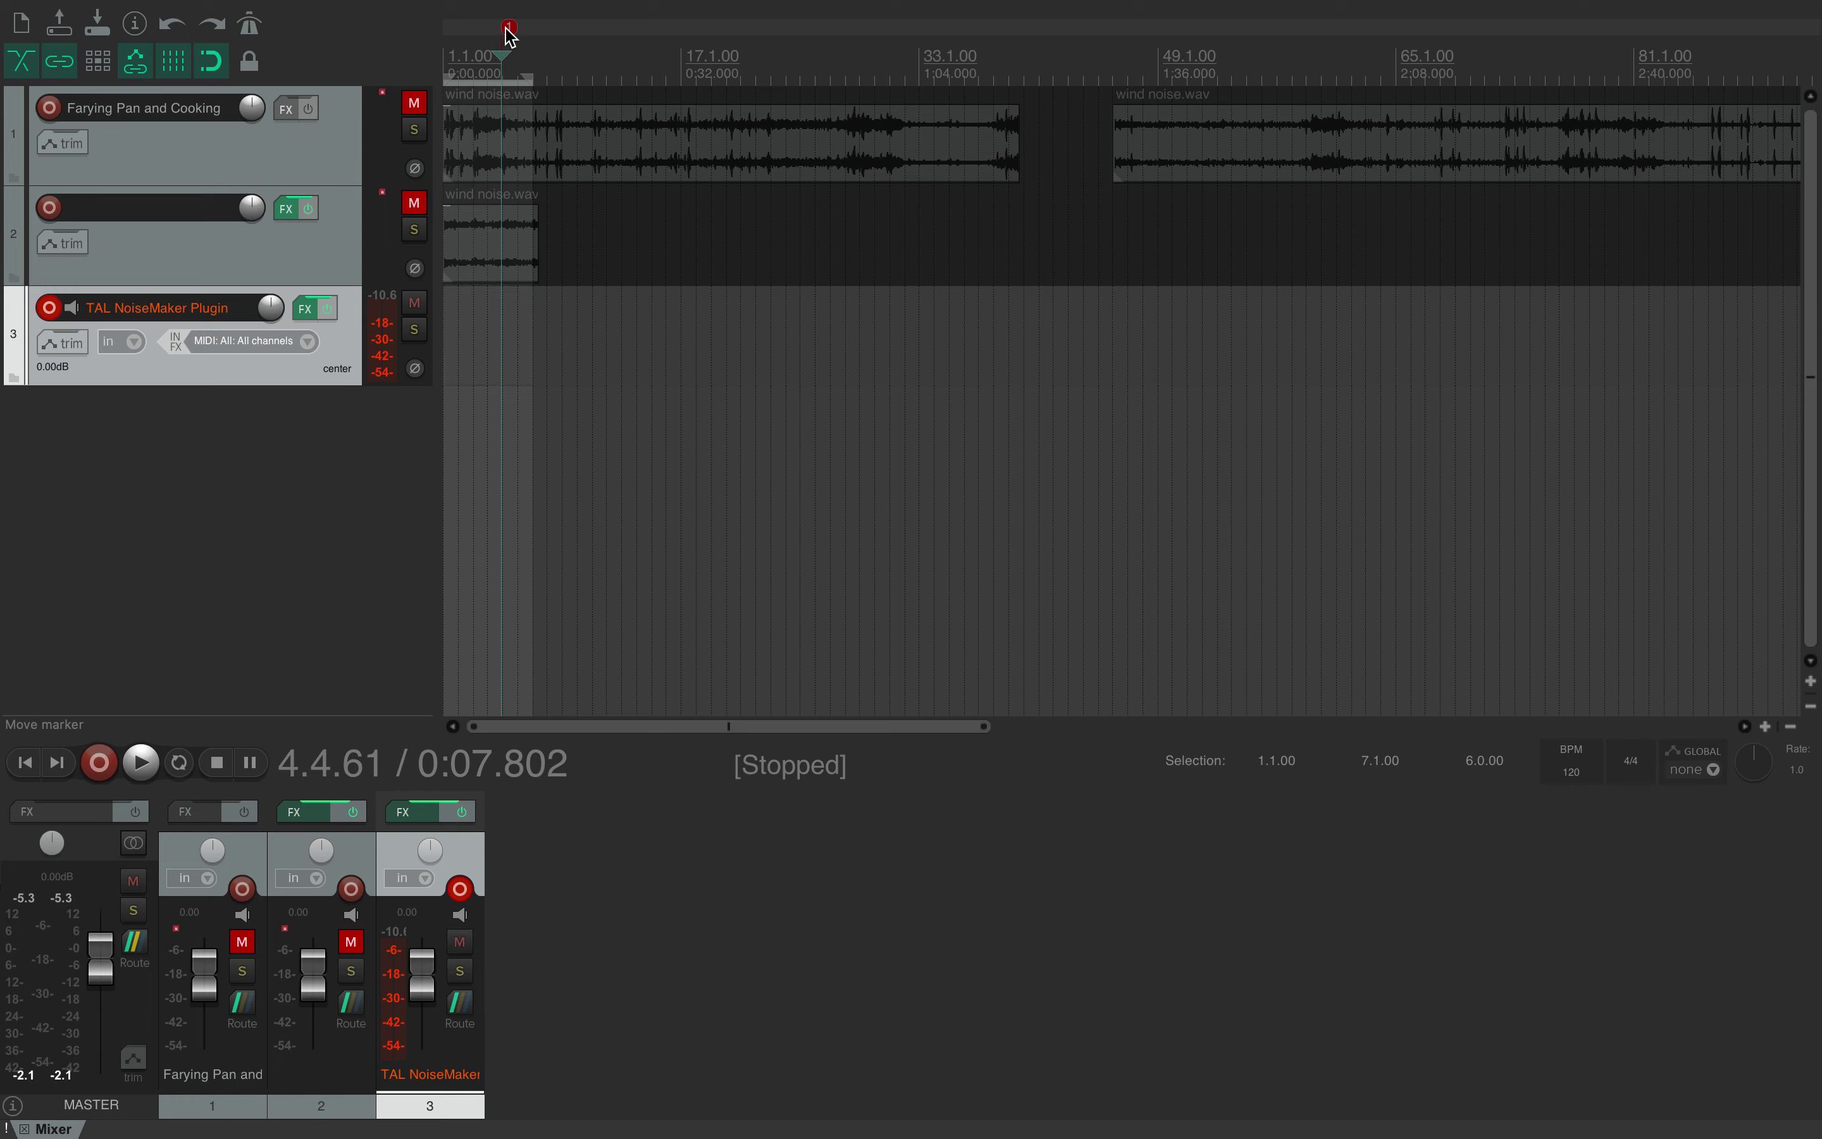
Step: Move marker 1 and the edit cursor to the project start, and insert an empty MIDI item over the time selection on the TAL NoiseMaker track
drag(510, 30, 379, 26)
drag(503, 56, 345, 49)
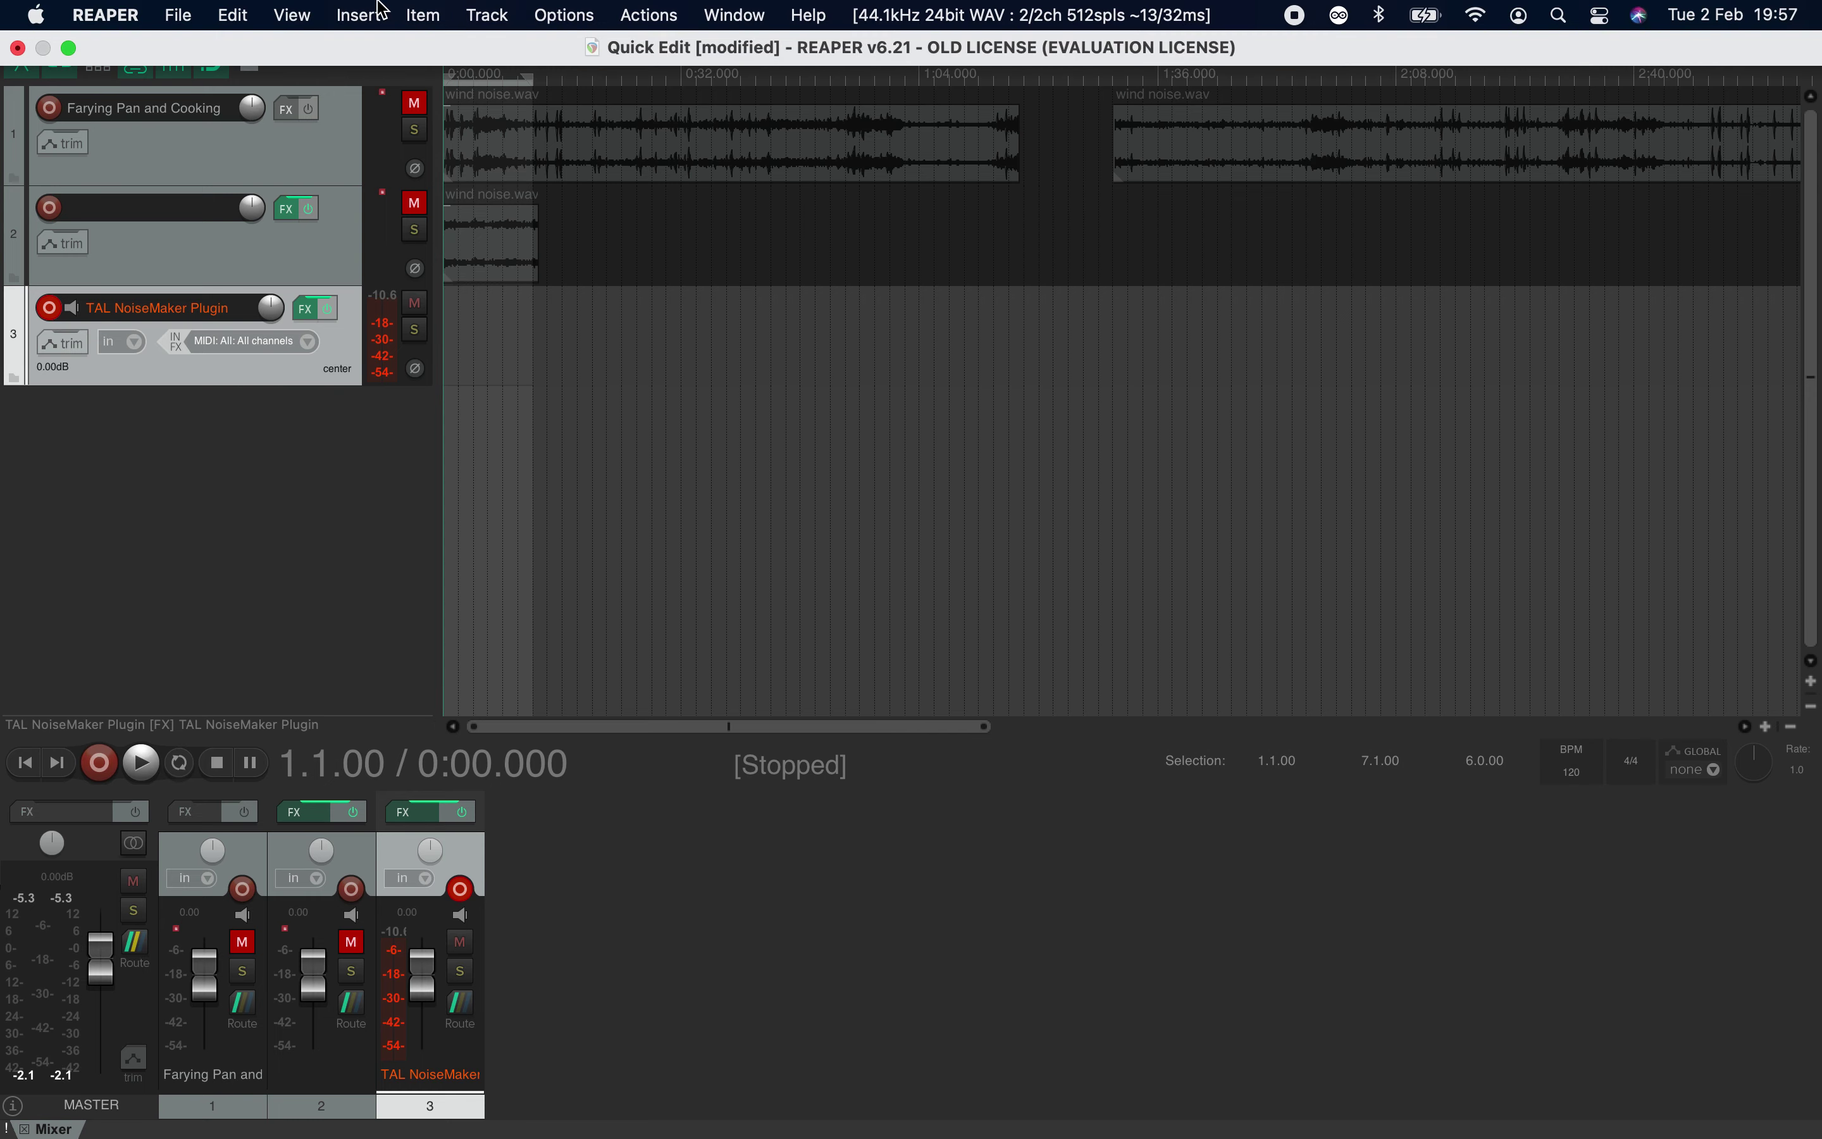
click(383, 9)
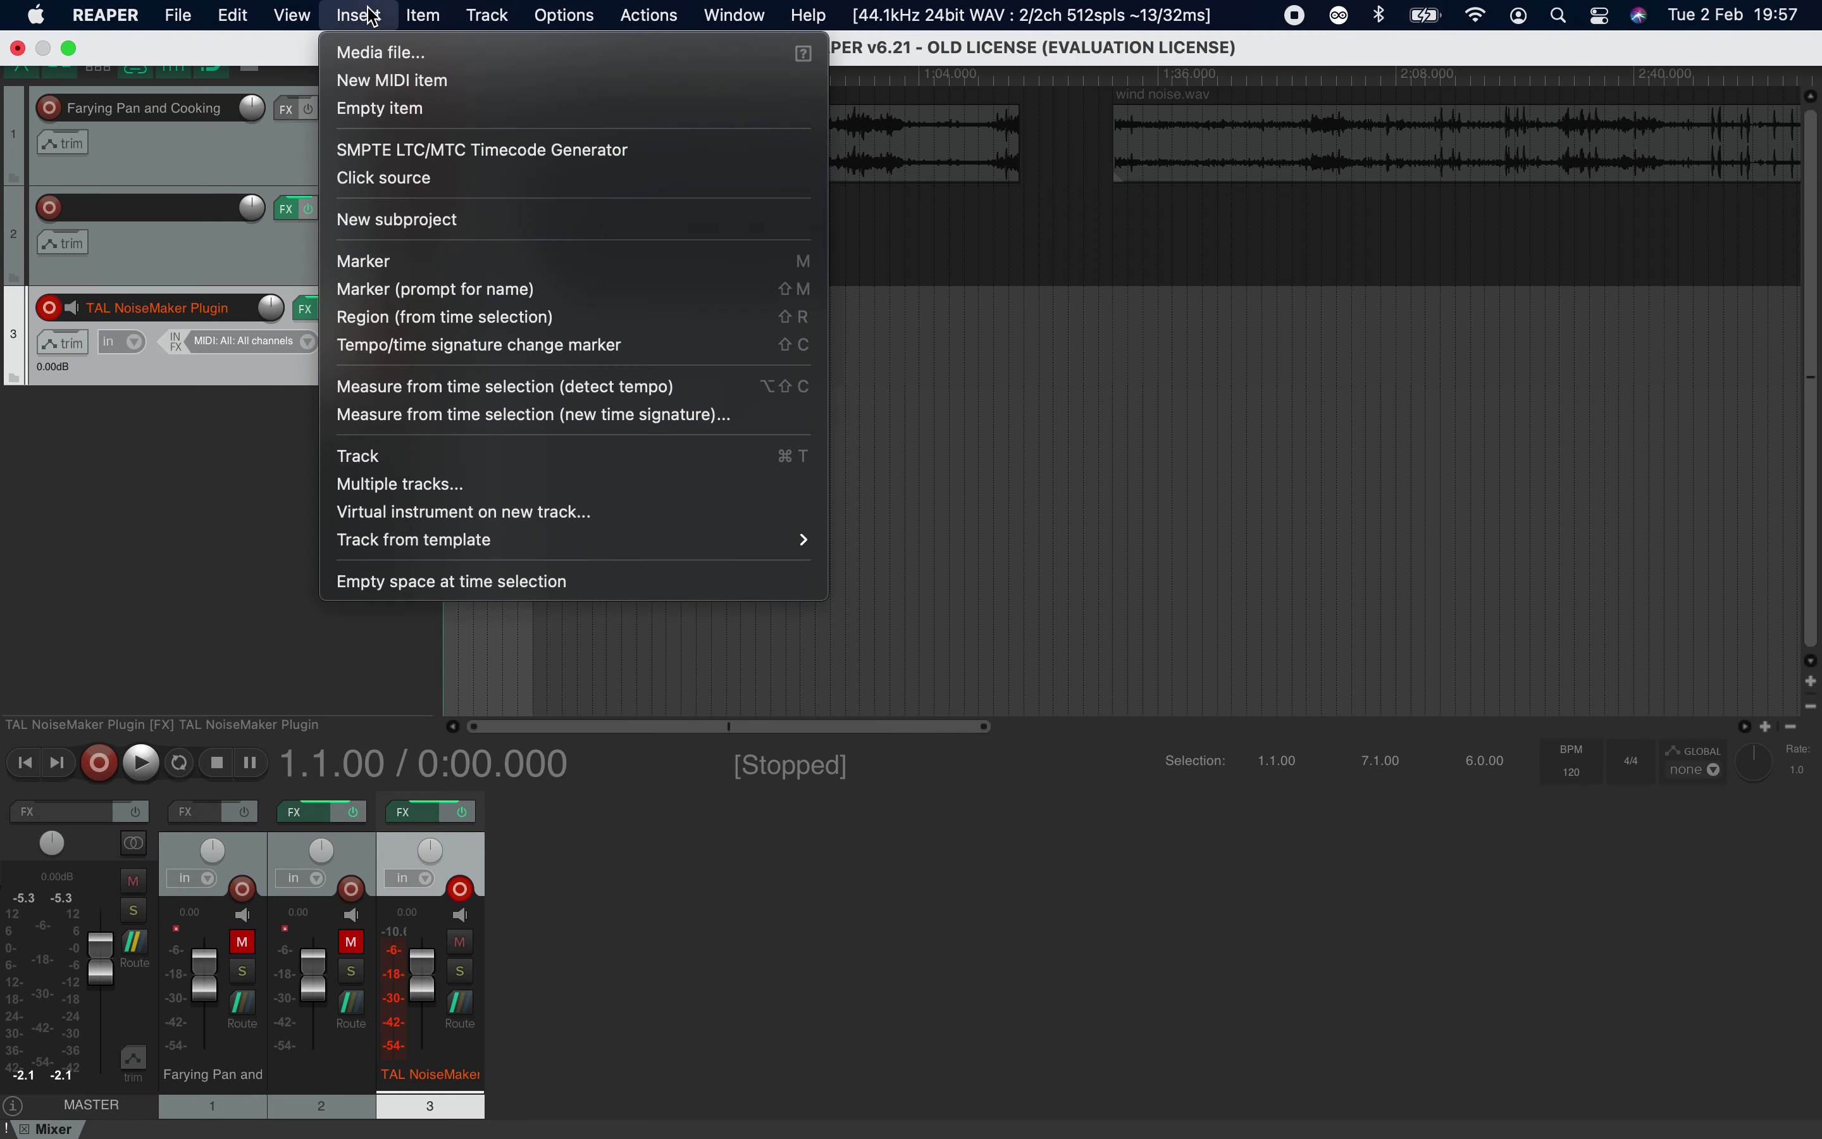
click(403, 82)
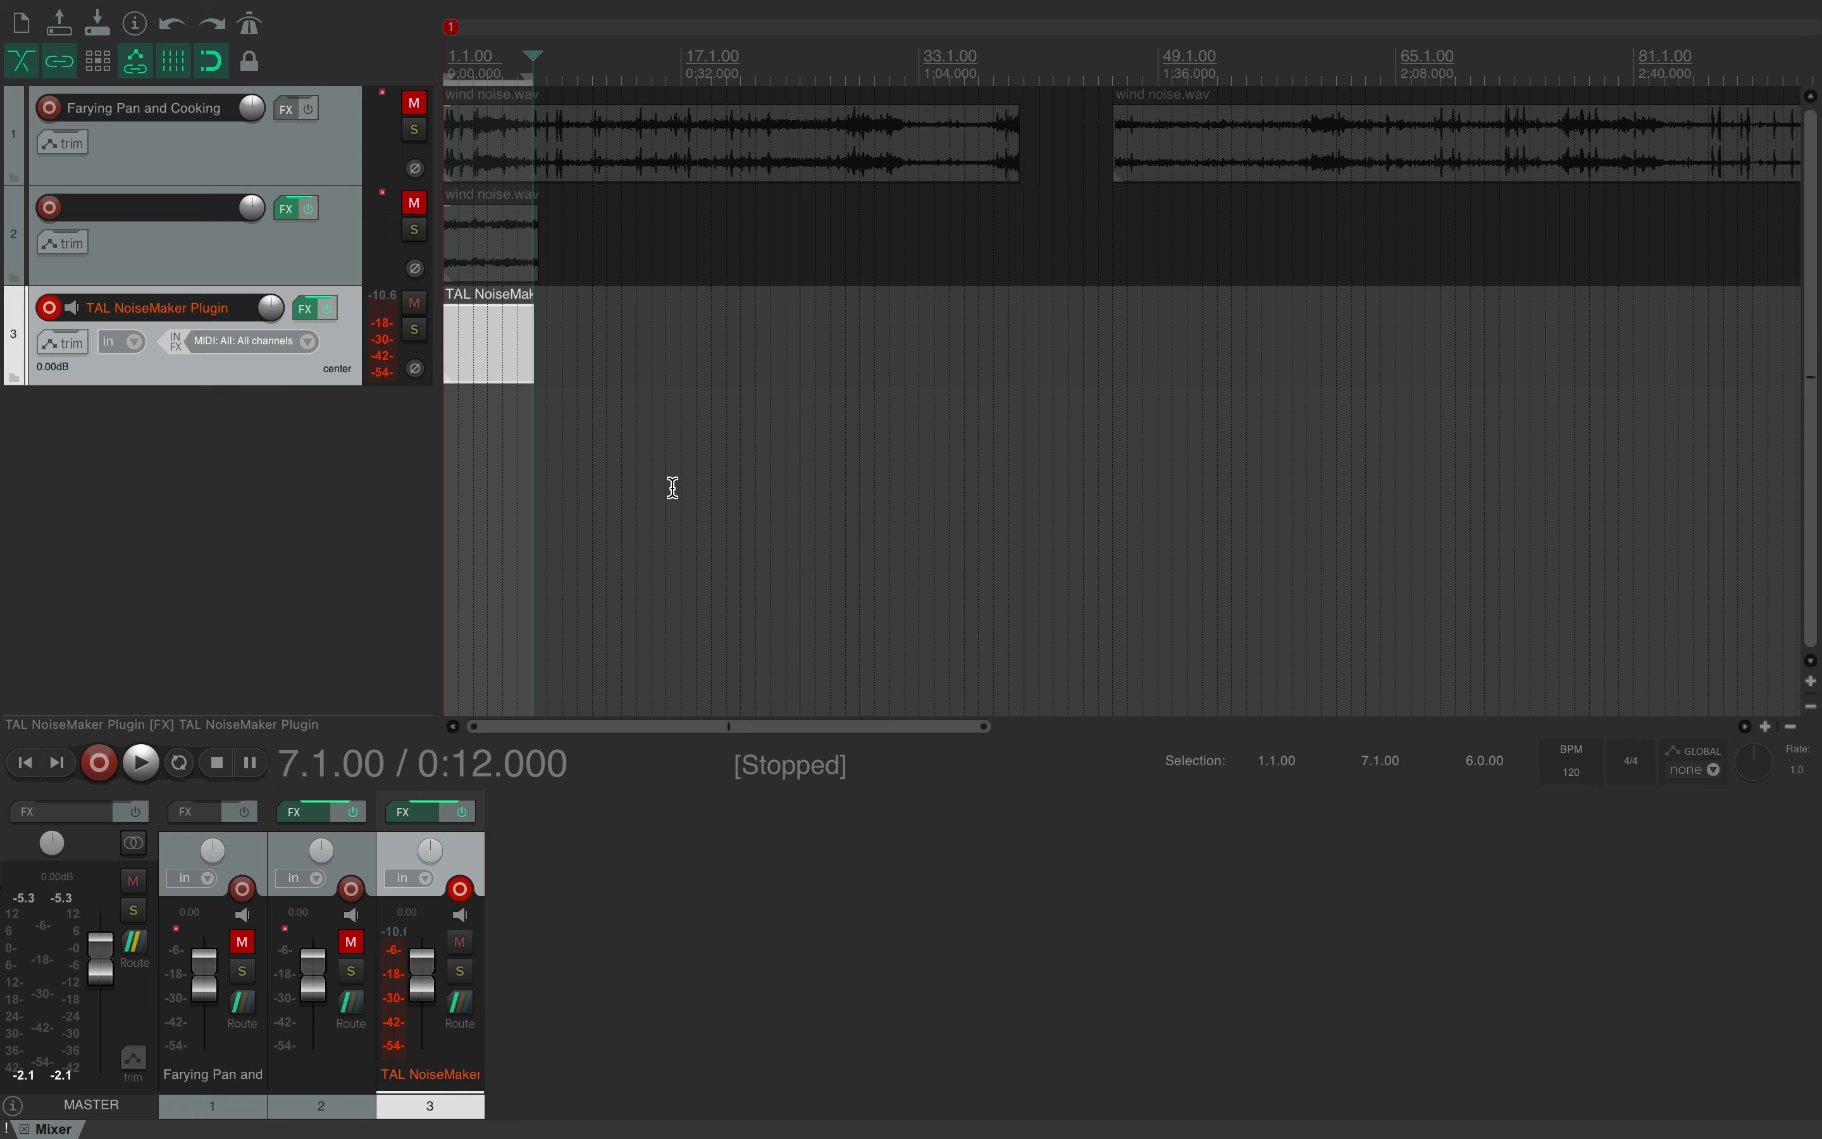
Step: Open the empty MIDI item on the TAL NoiseMaker track for editing and audition pitches F#2 and A#2 in the piano roll
click(473, 355)
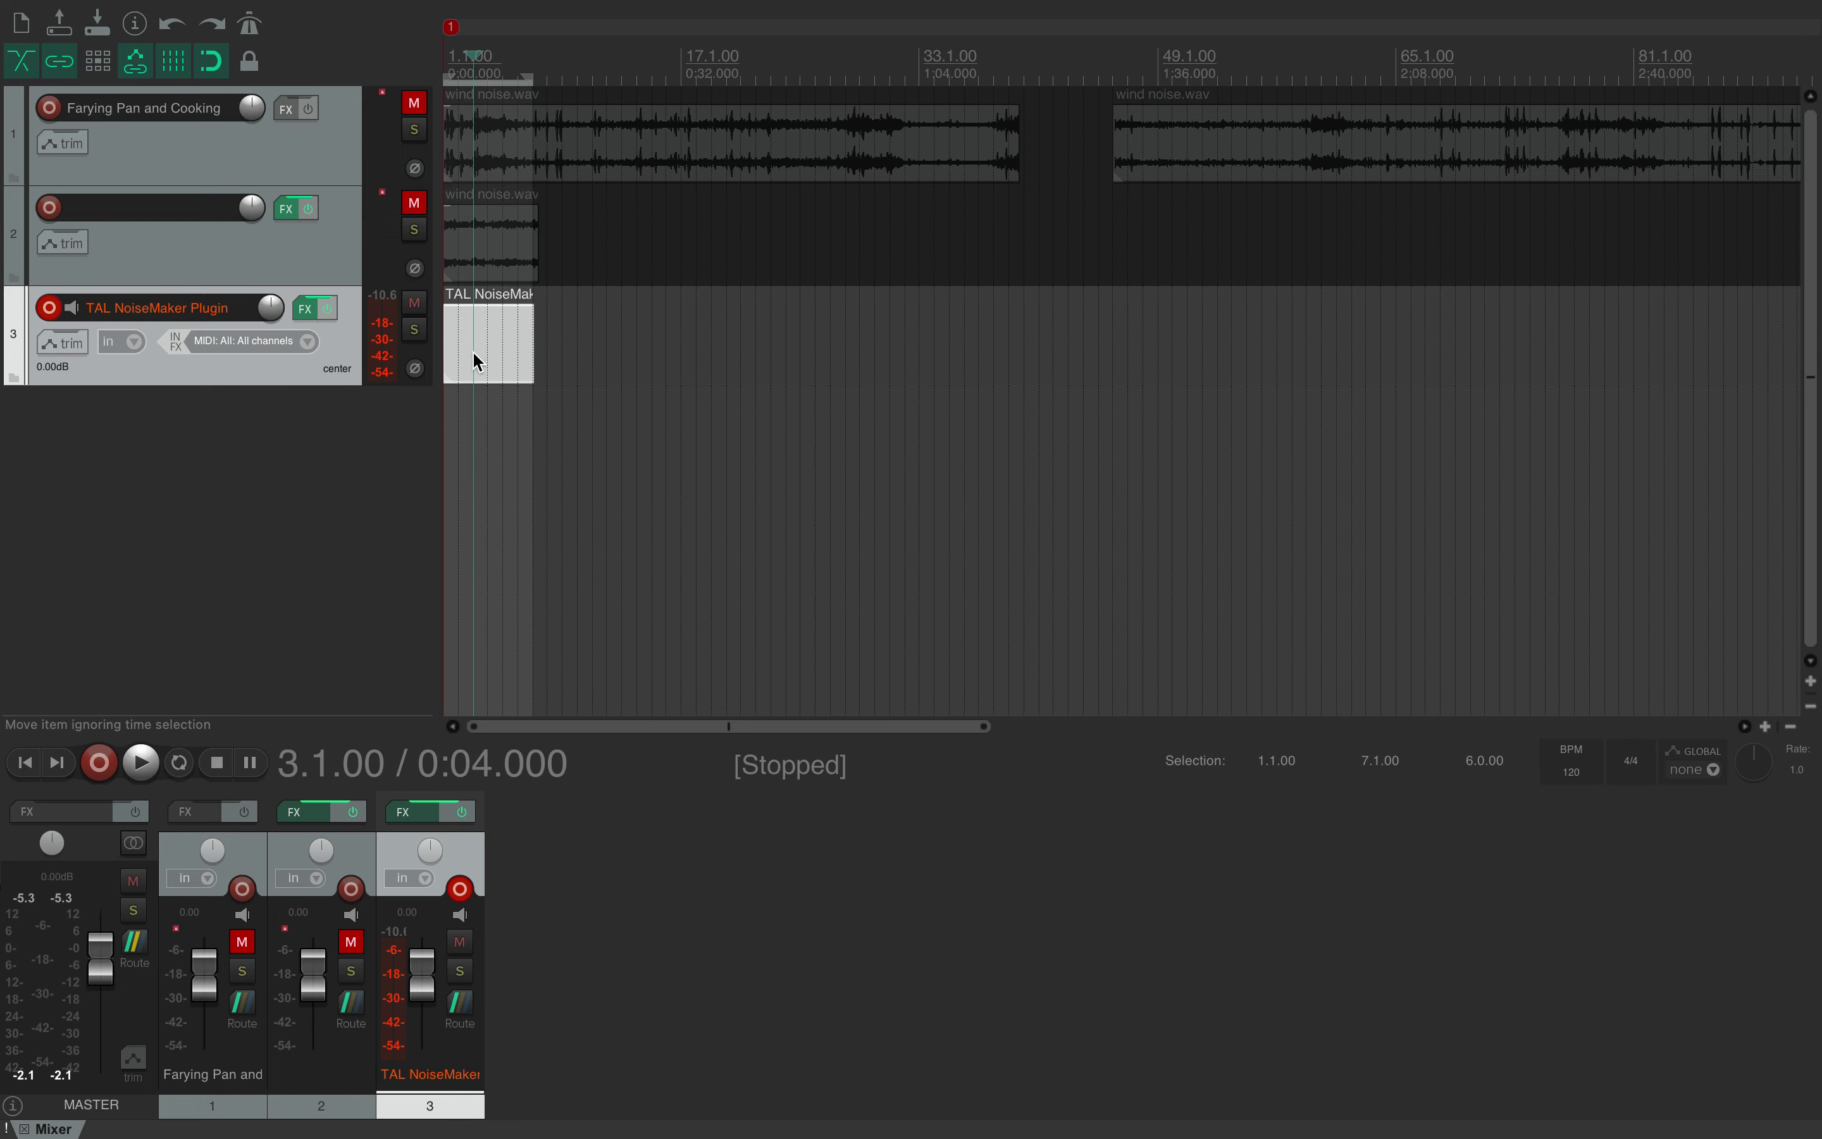
double_click(478, 360)
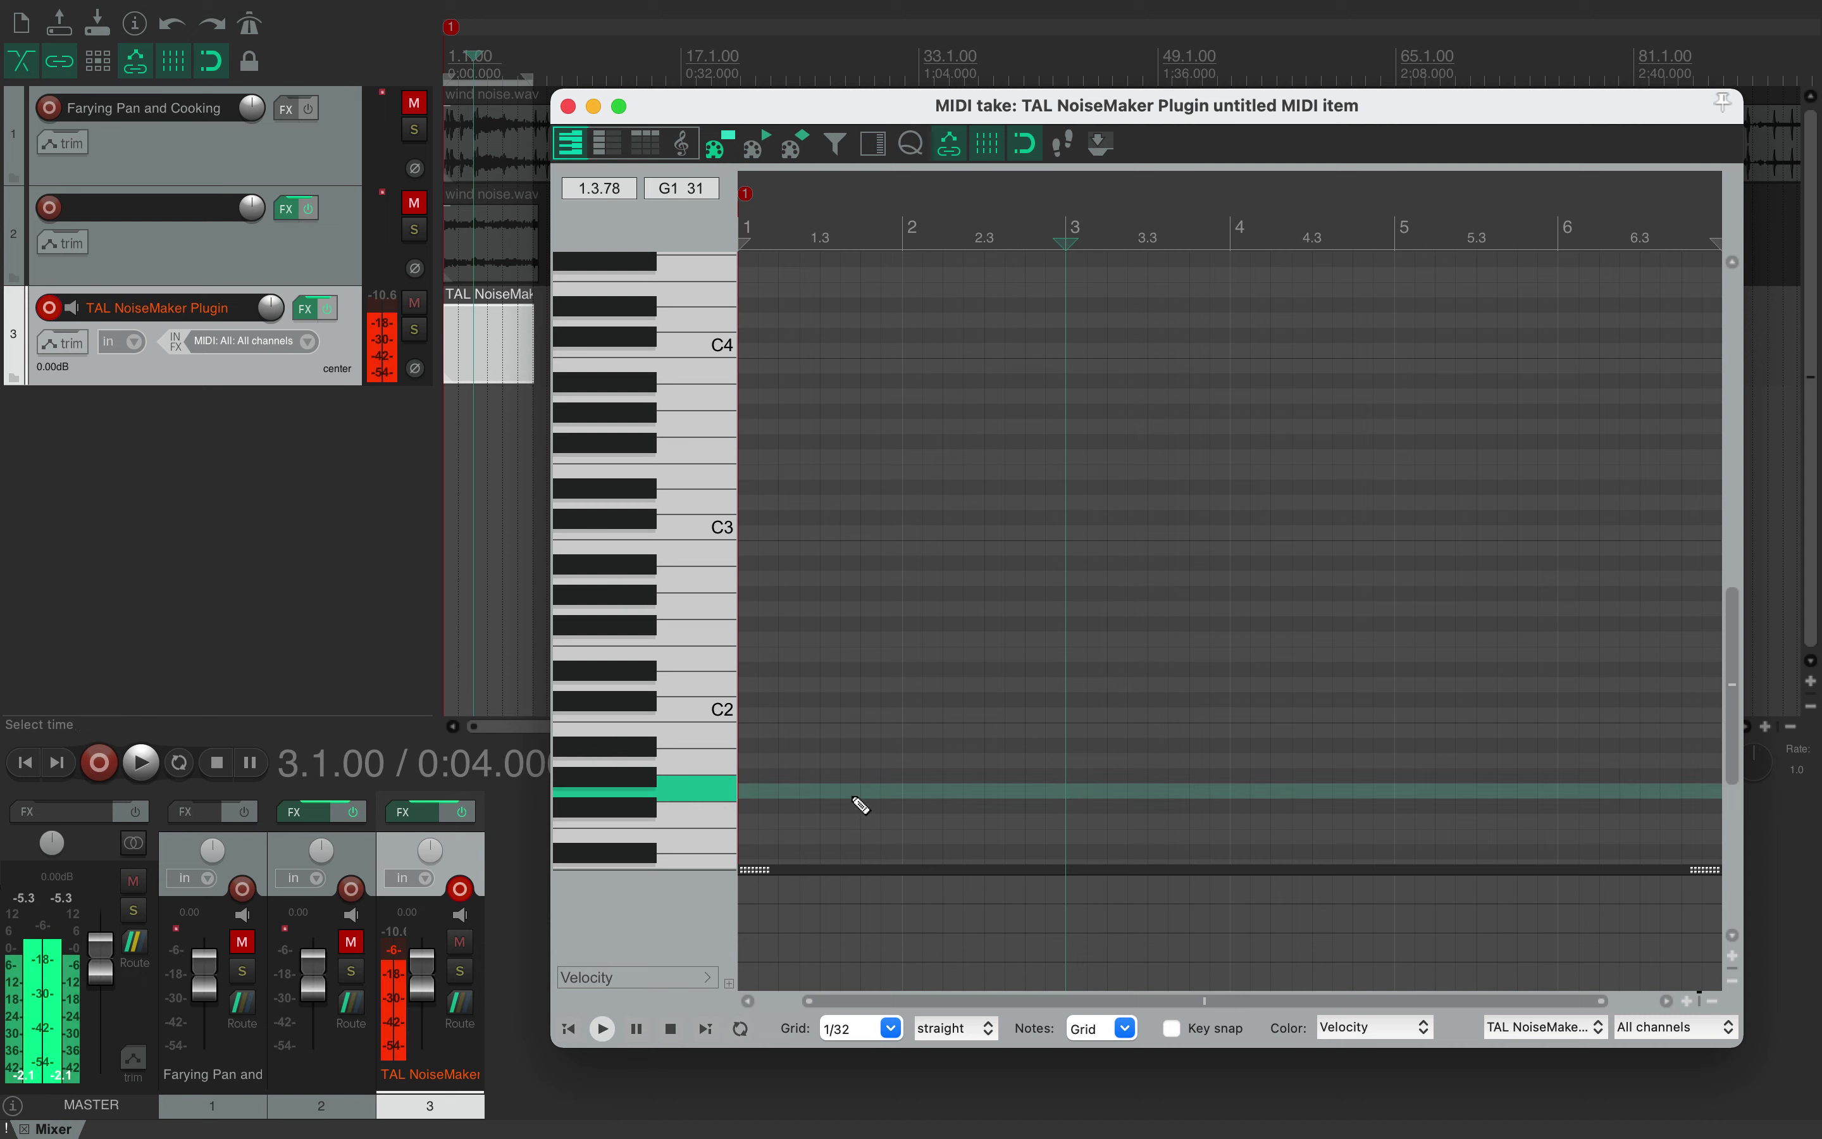
click(850, 625)
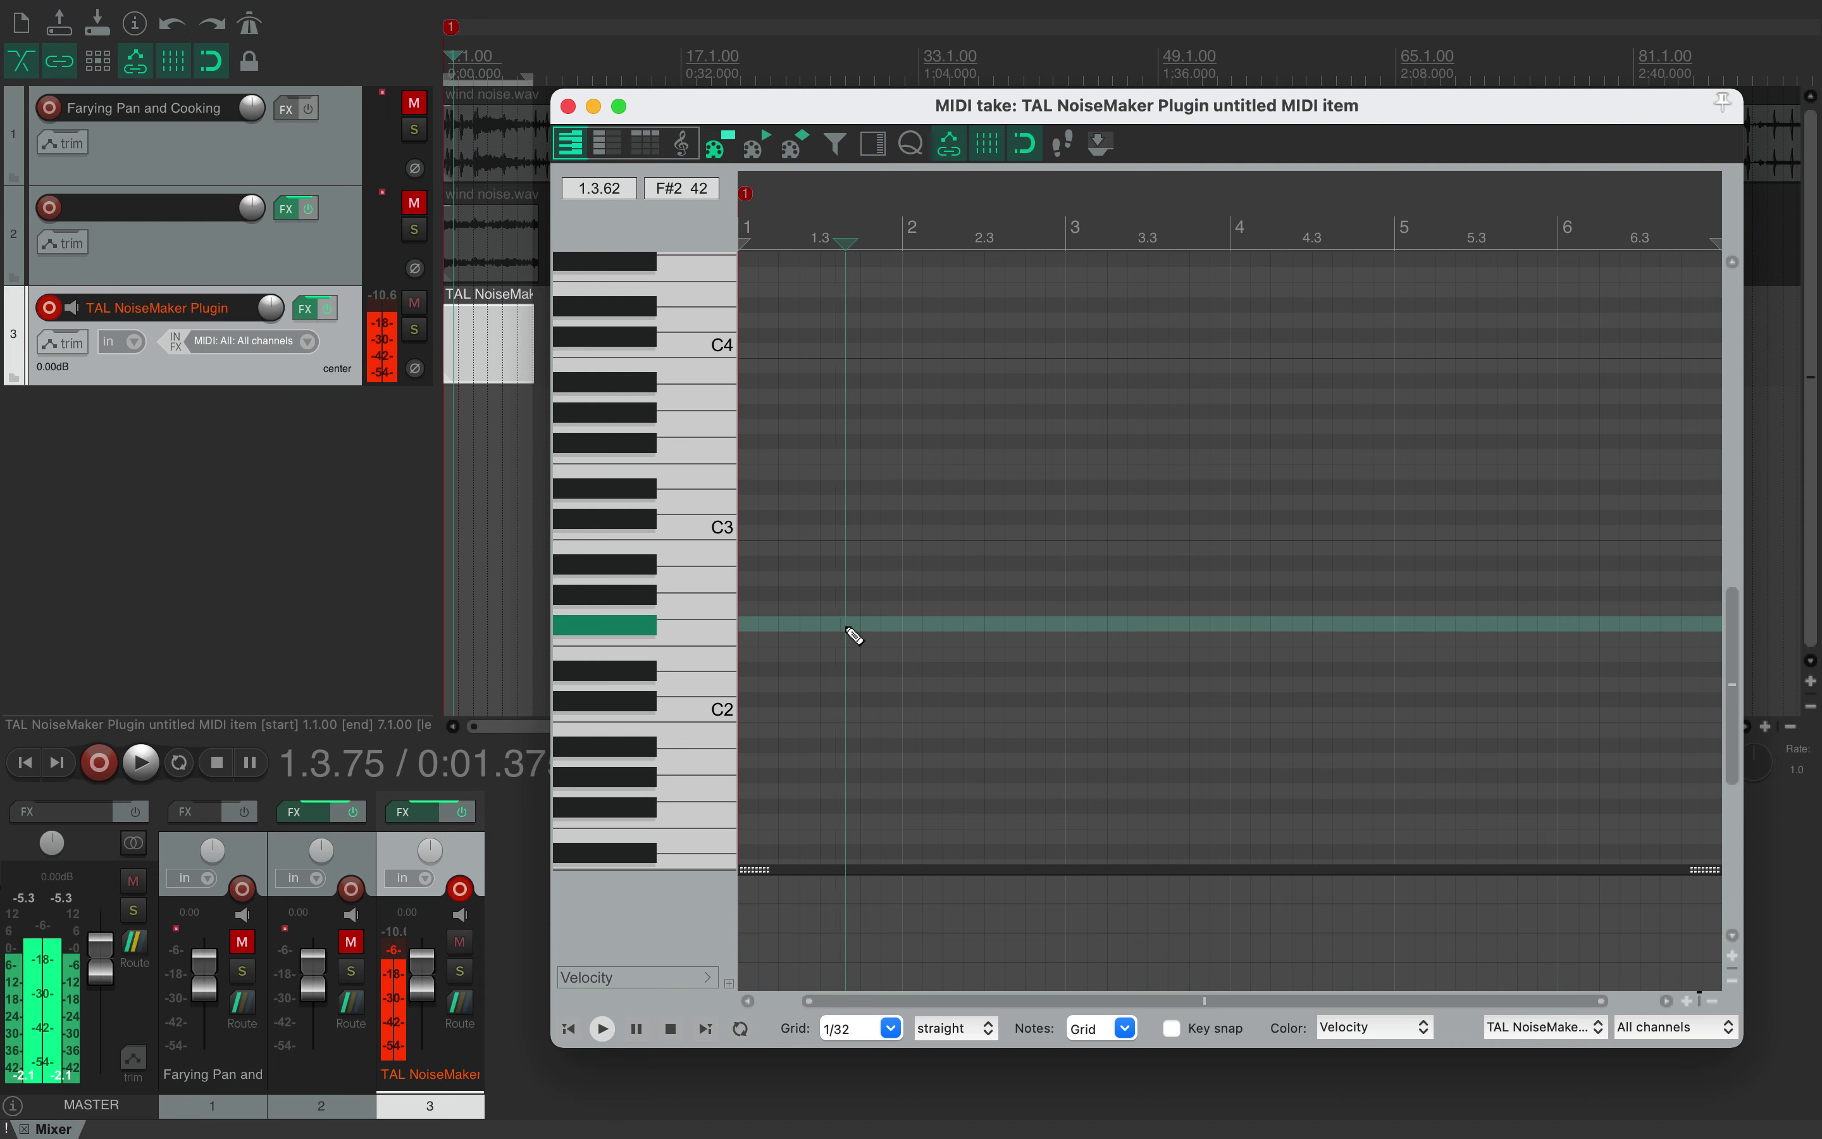
click(934, 558)
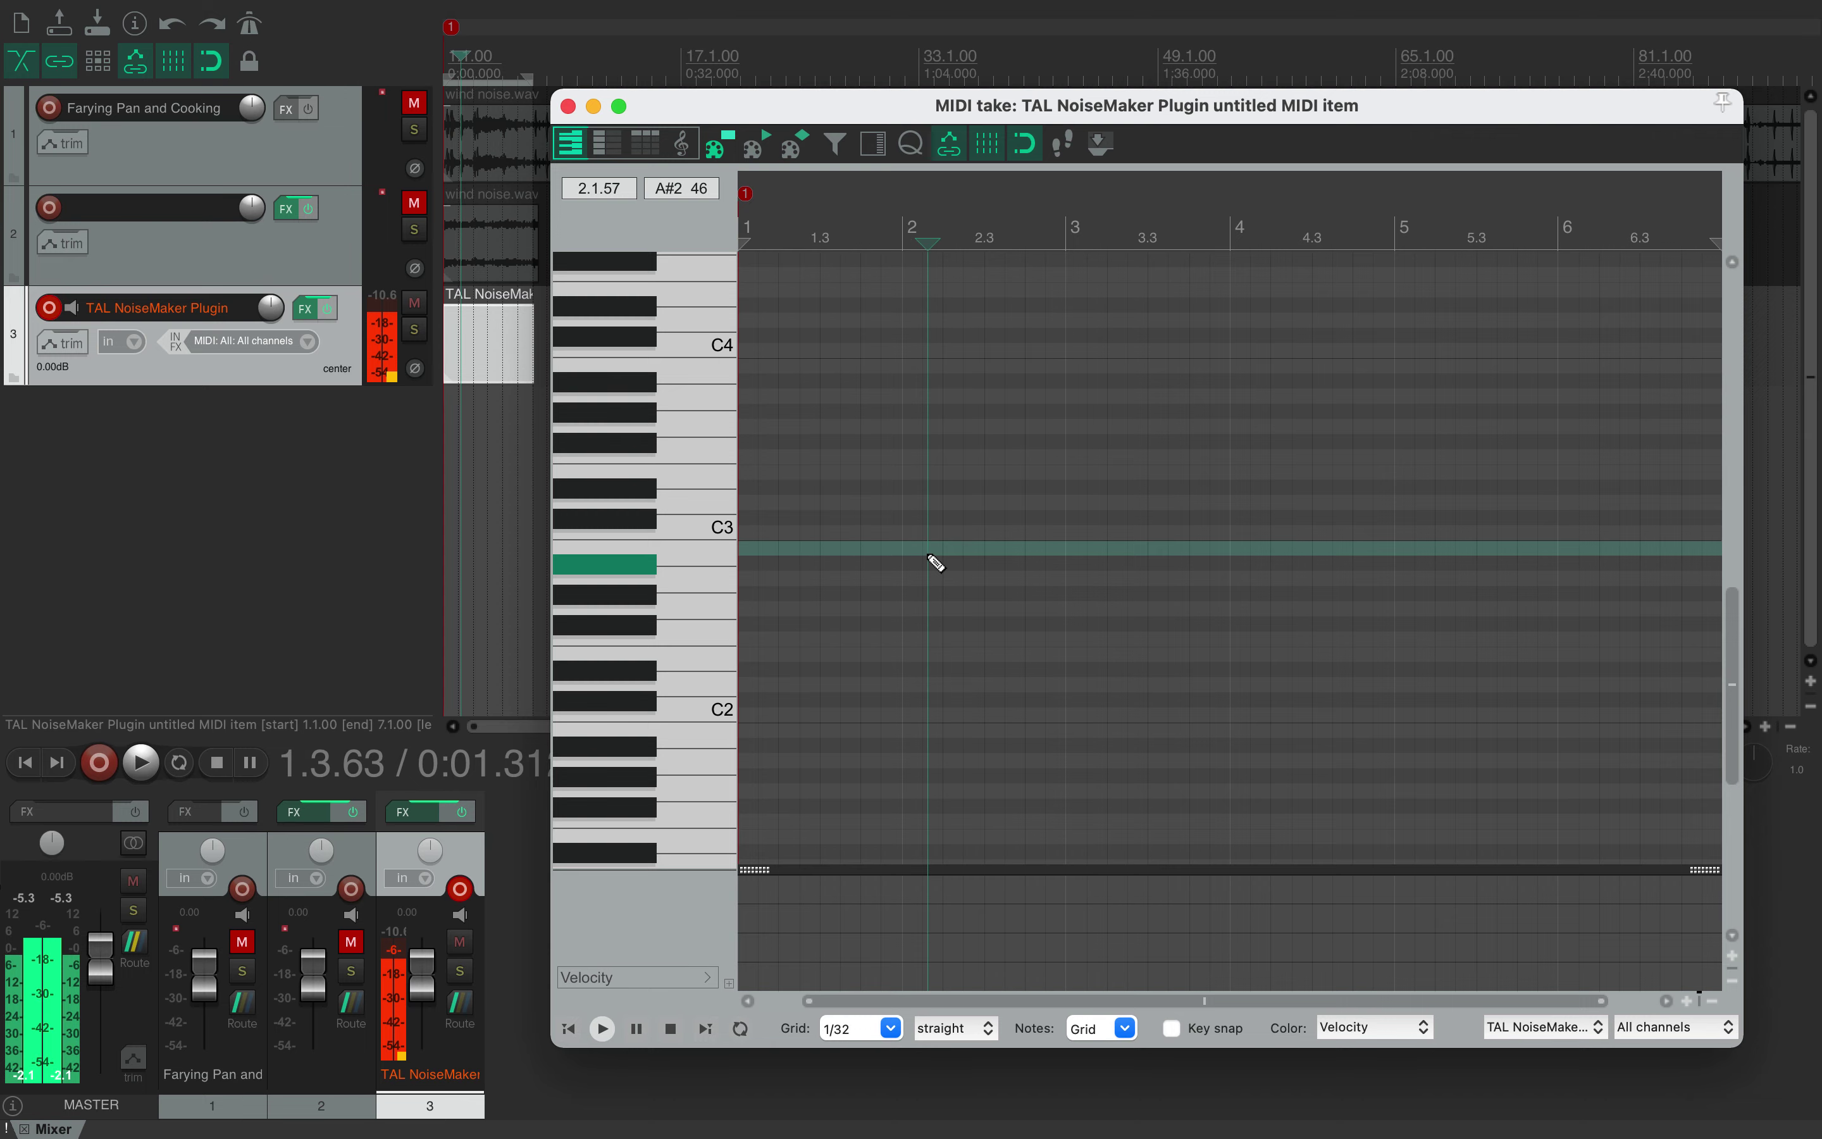
Step: Load the BS Dark Bass TAL preset in the TAL NoiseMaker instrument and return to the MIDI editor
click(305, 310)
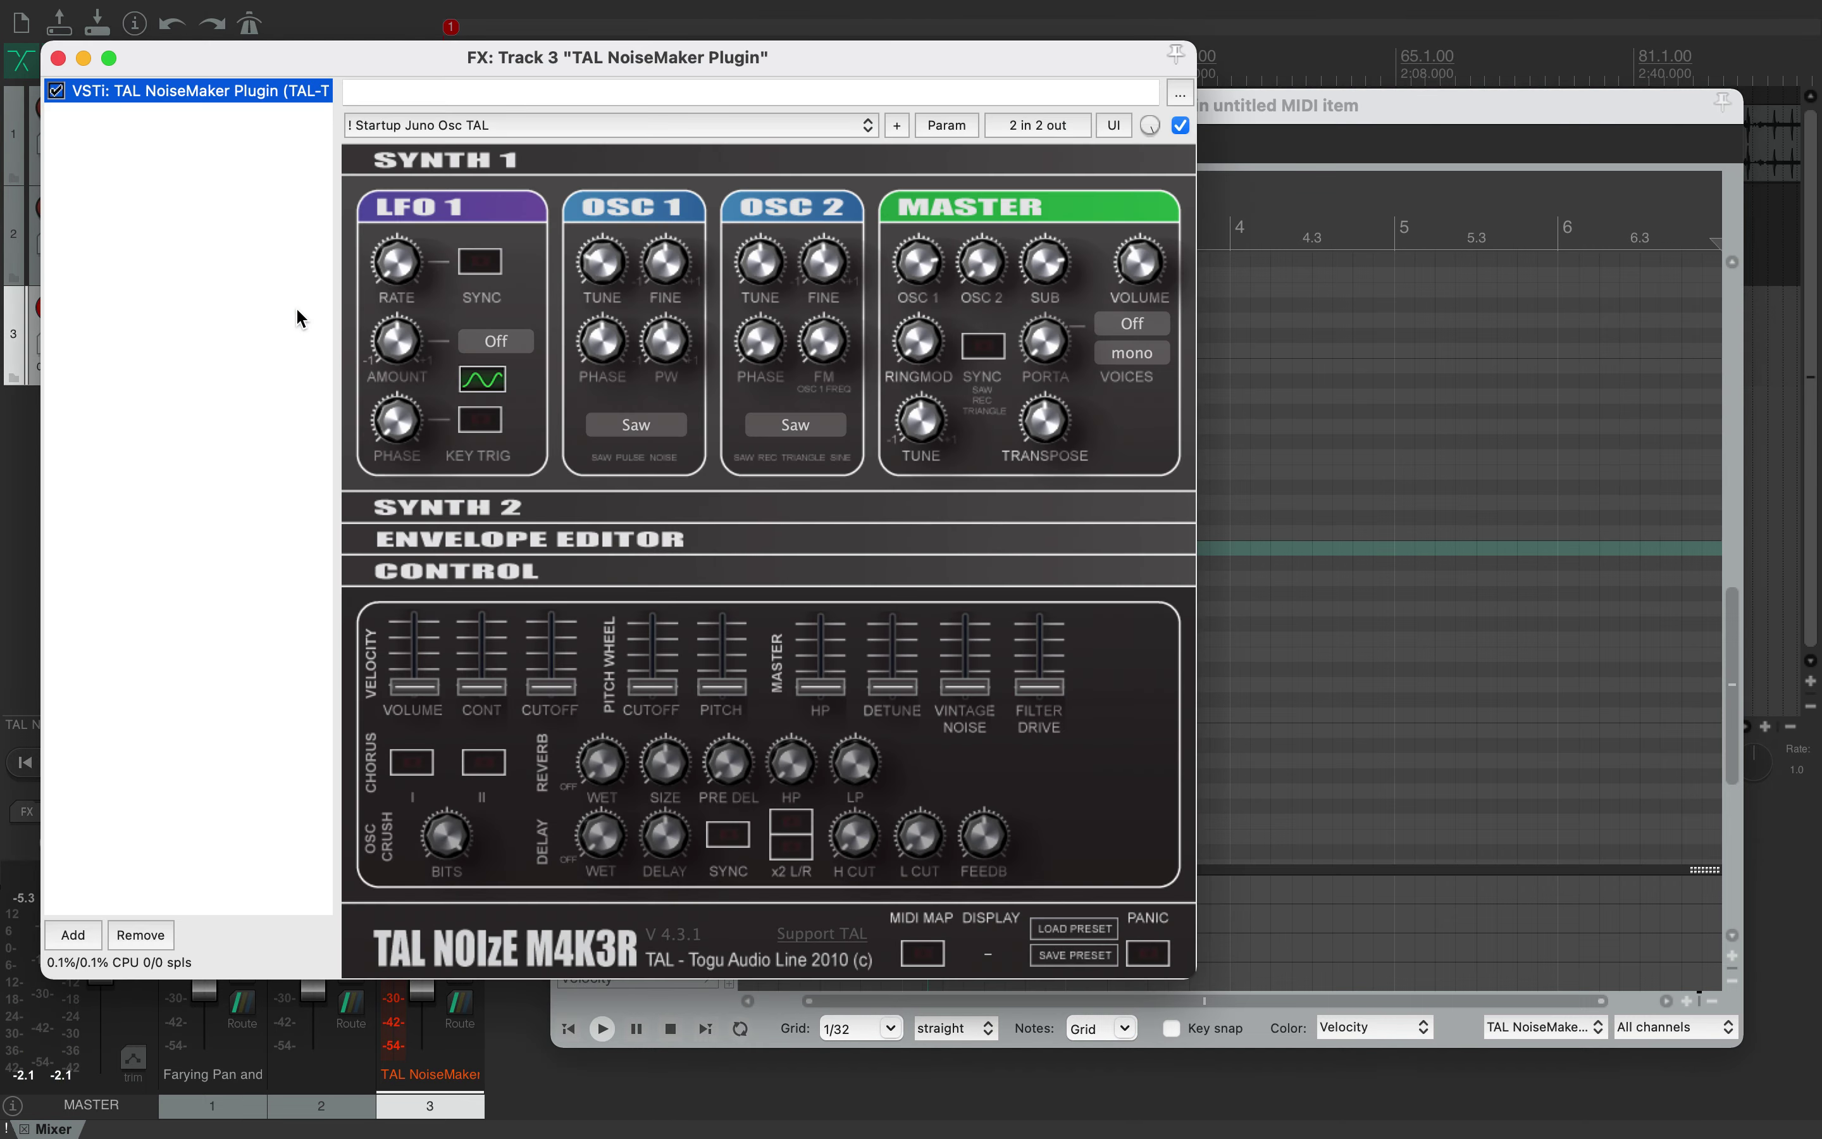
click(548, 126)
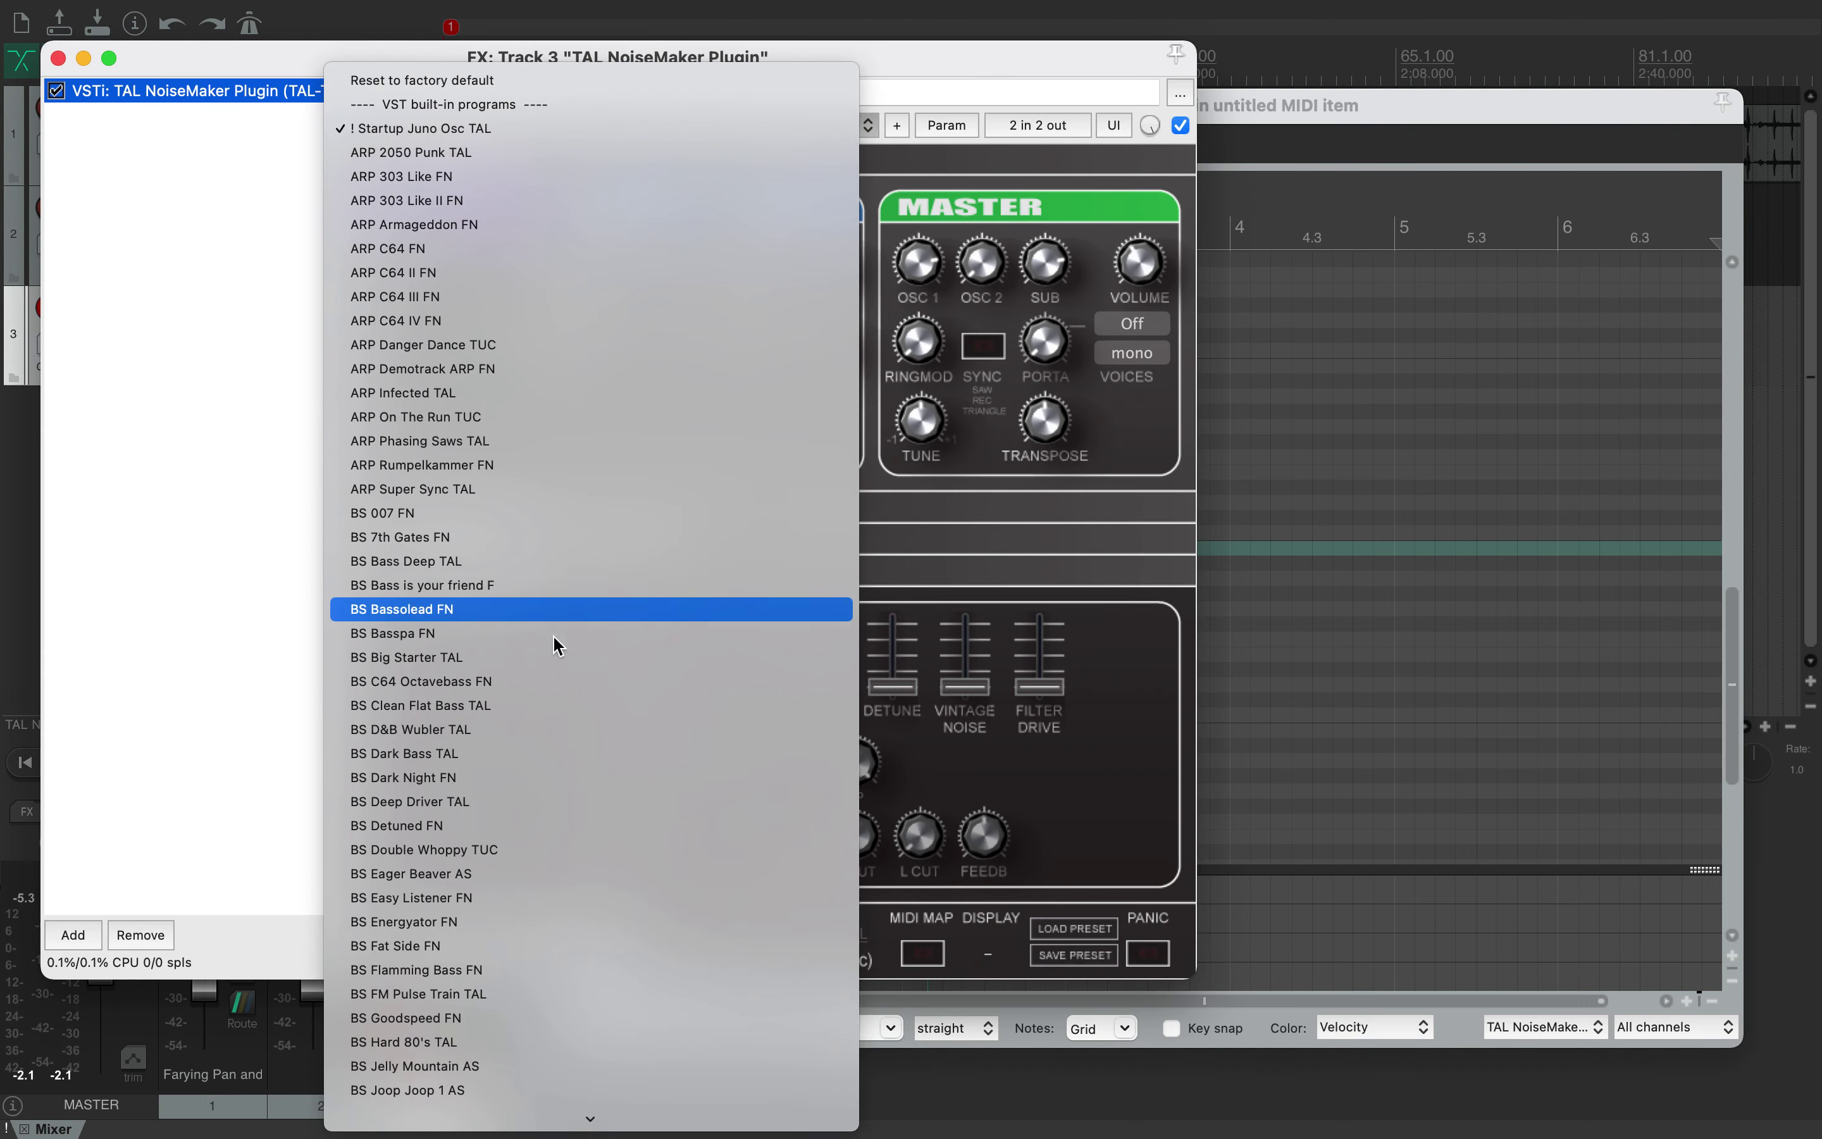
click(531, 754)
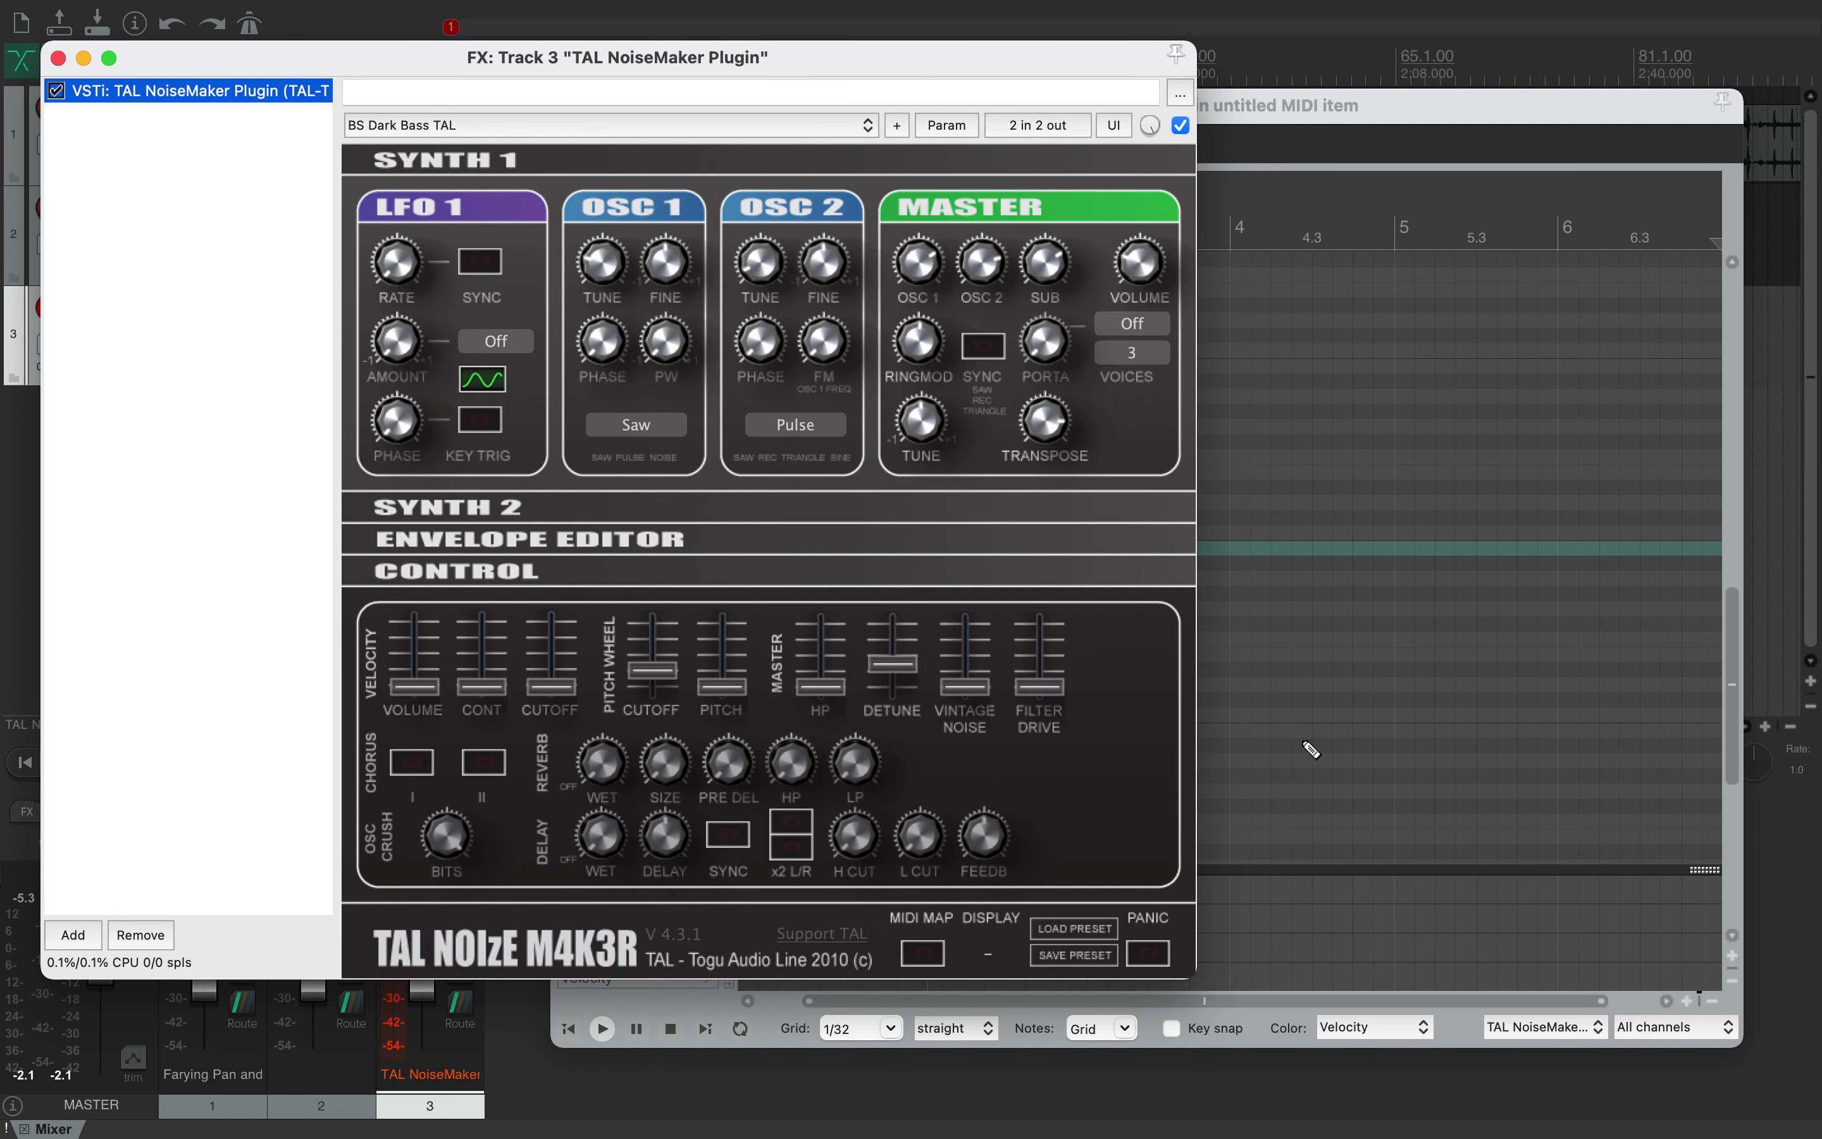
click(1310, 750)
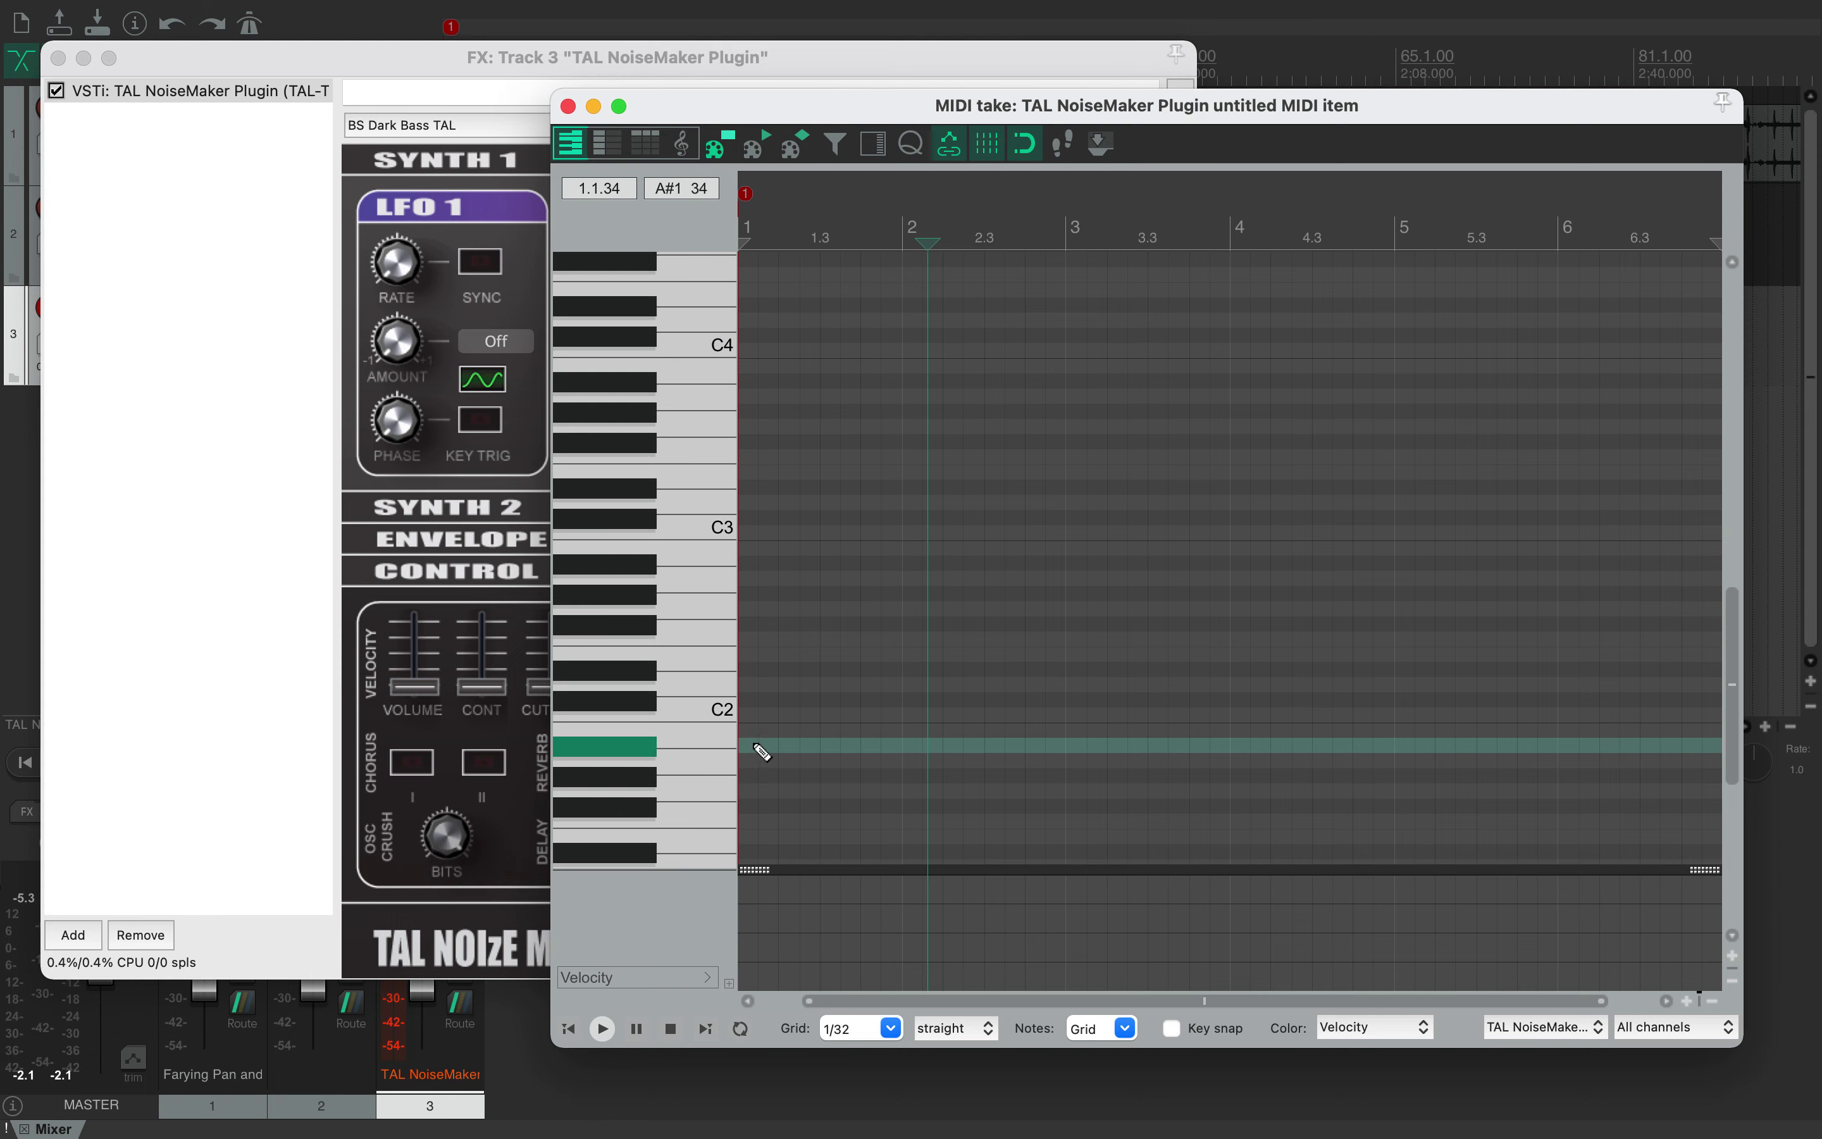
Step: Draw a G1 note across the whole item and shorter B1, E2, G2 and B1 notes above it, and close the plugin and editor windows
mouse_move(751, 750)
mouse_down()
mouse_move(1689, 729)
mouse_move(1540, 719)
mouse_move(1375, 793)
mouse_move(1546, 786)
mouse_up()
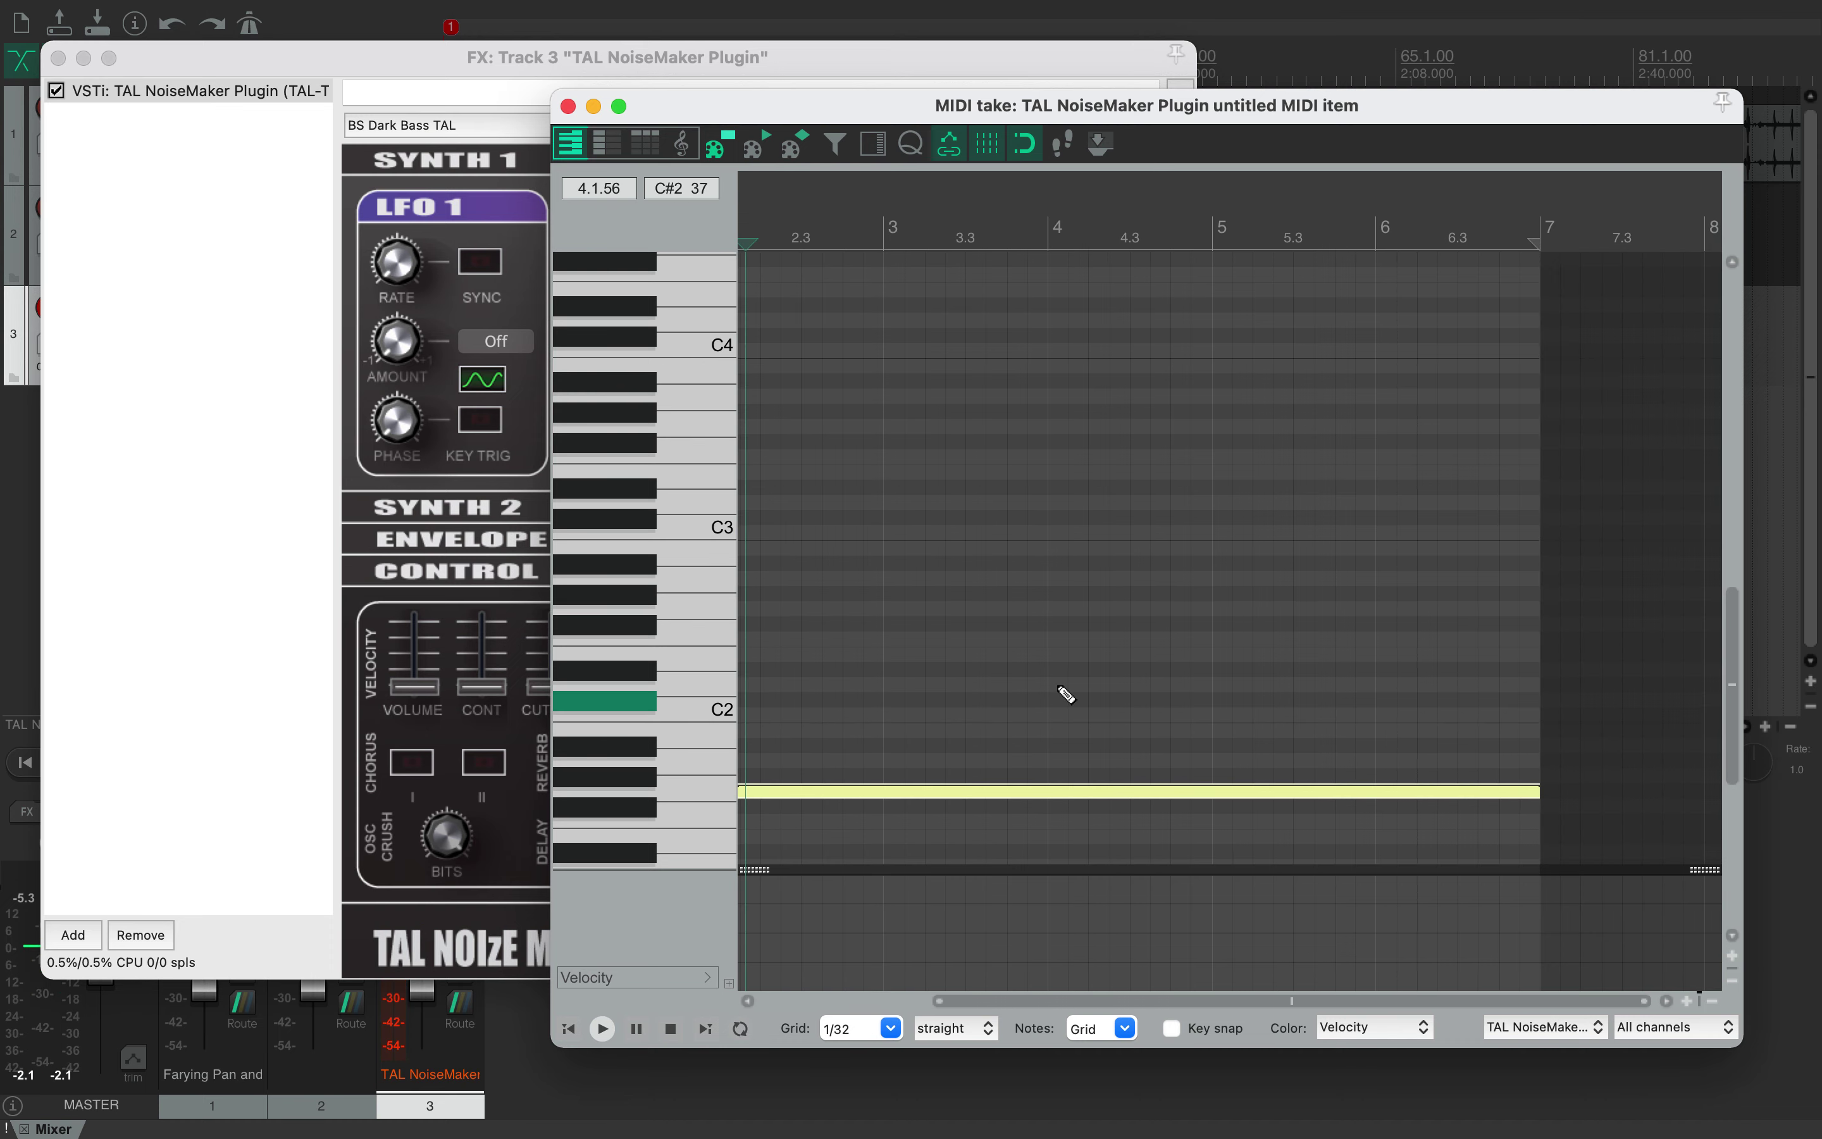
scroll(1058, 688, down, 2)
scroll(1059, 687, left, 4)
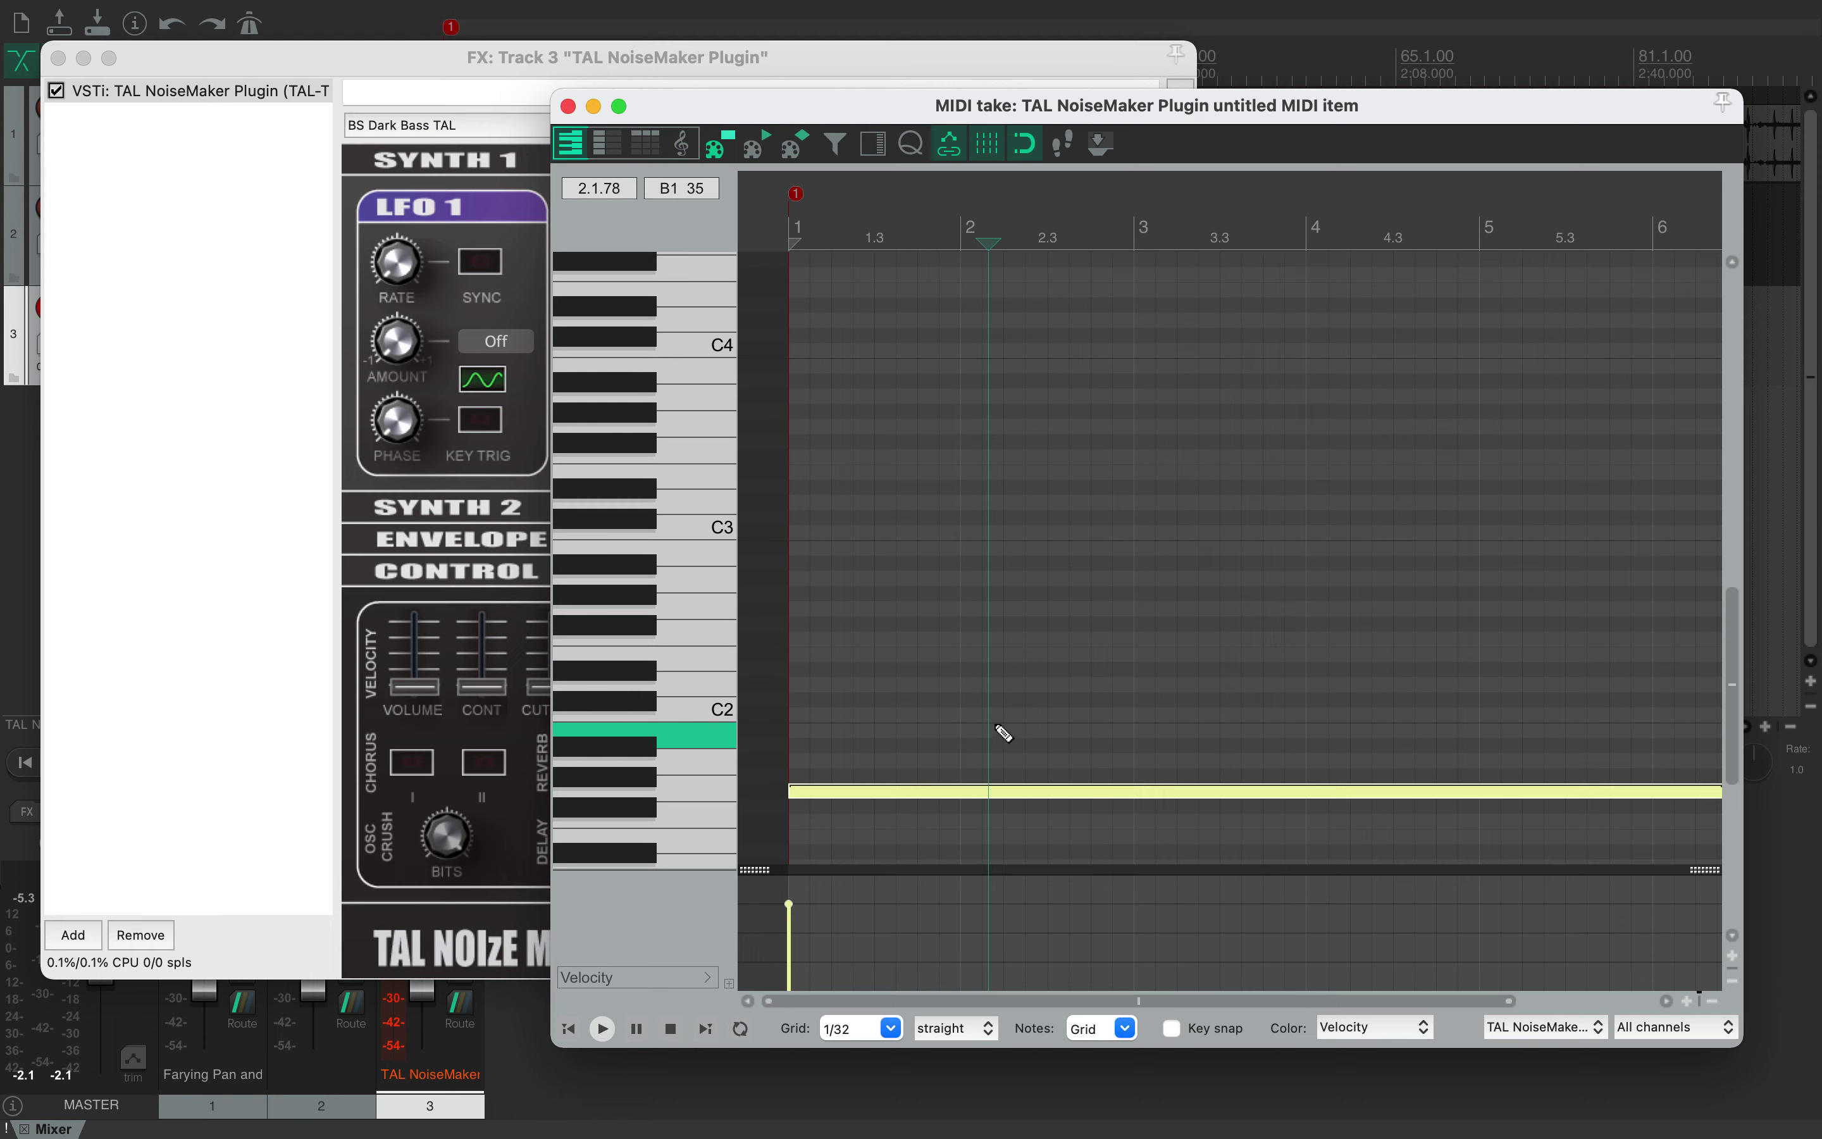
drag(950, 744, 1068, 737)
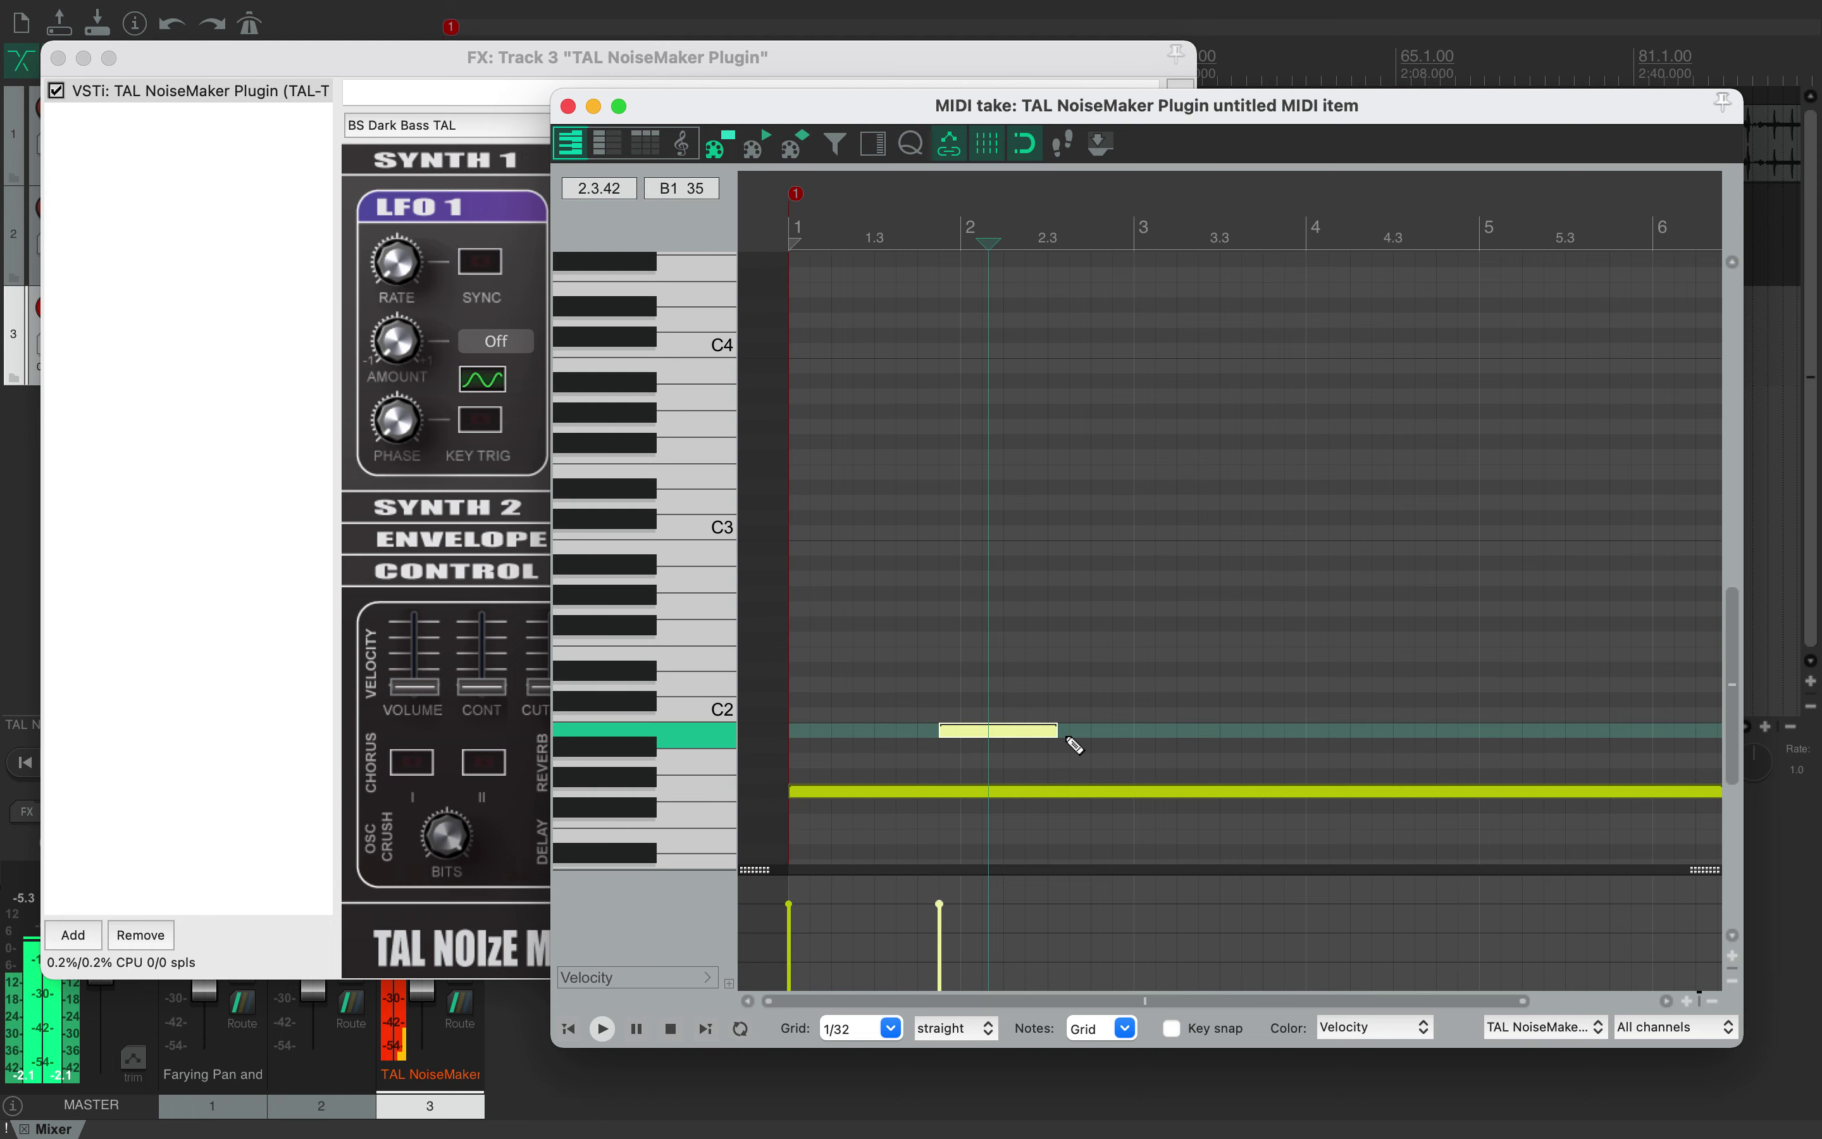
drag(1110, 657, 1198, 658)
drag(1282, 595, 1415, 607)
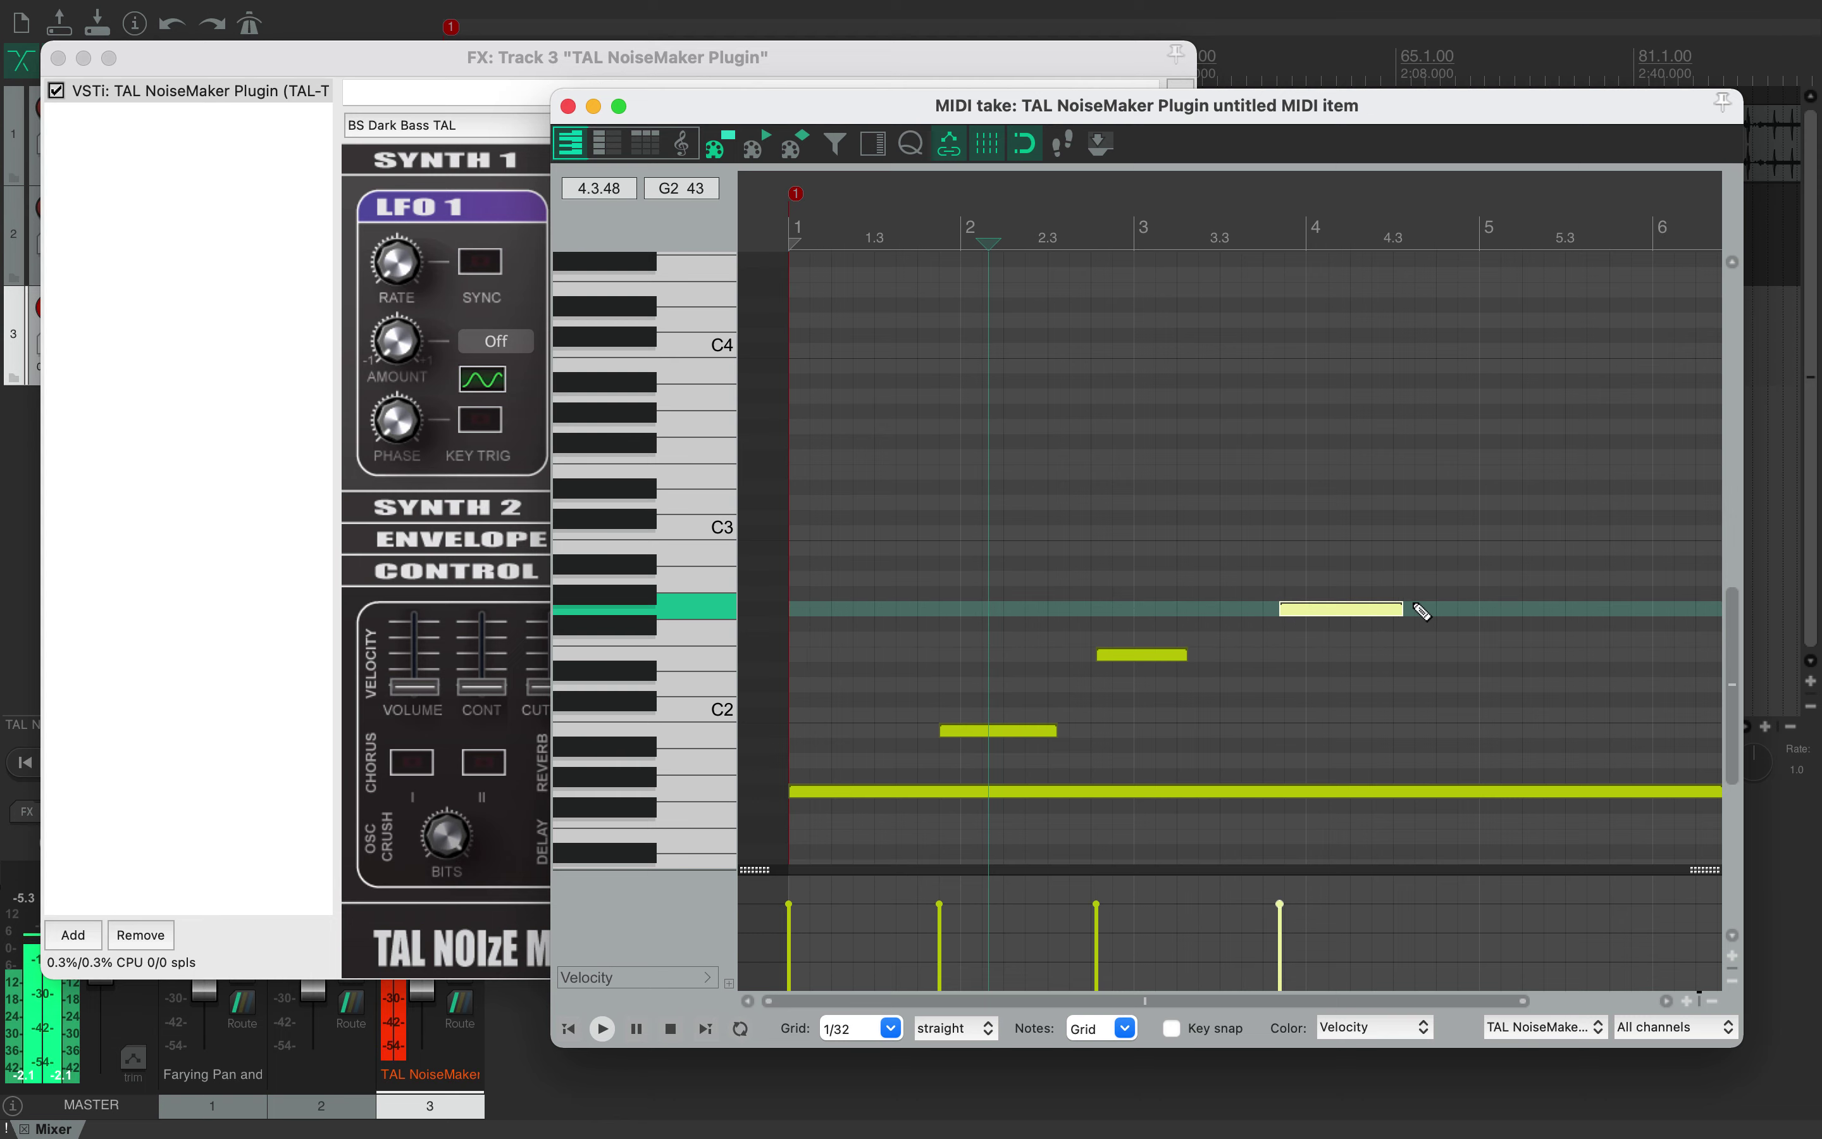
drag(1433, 736, 1594, 740)
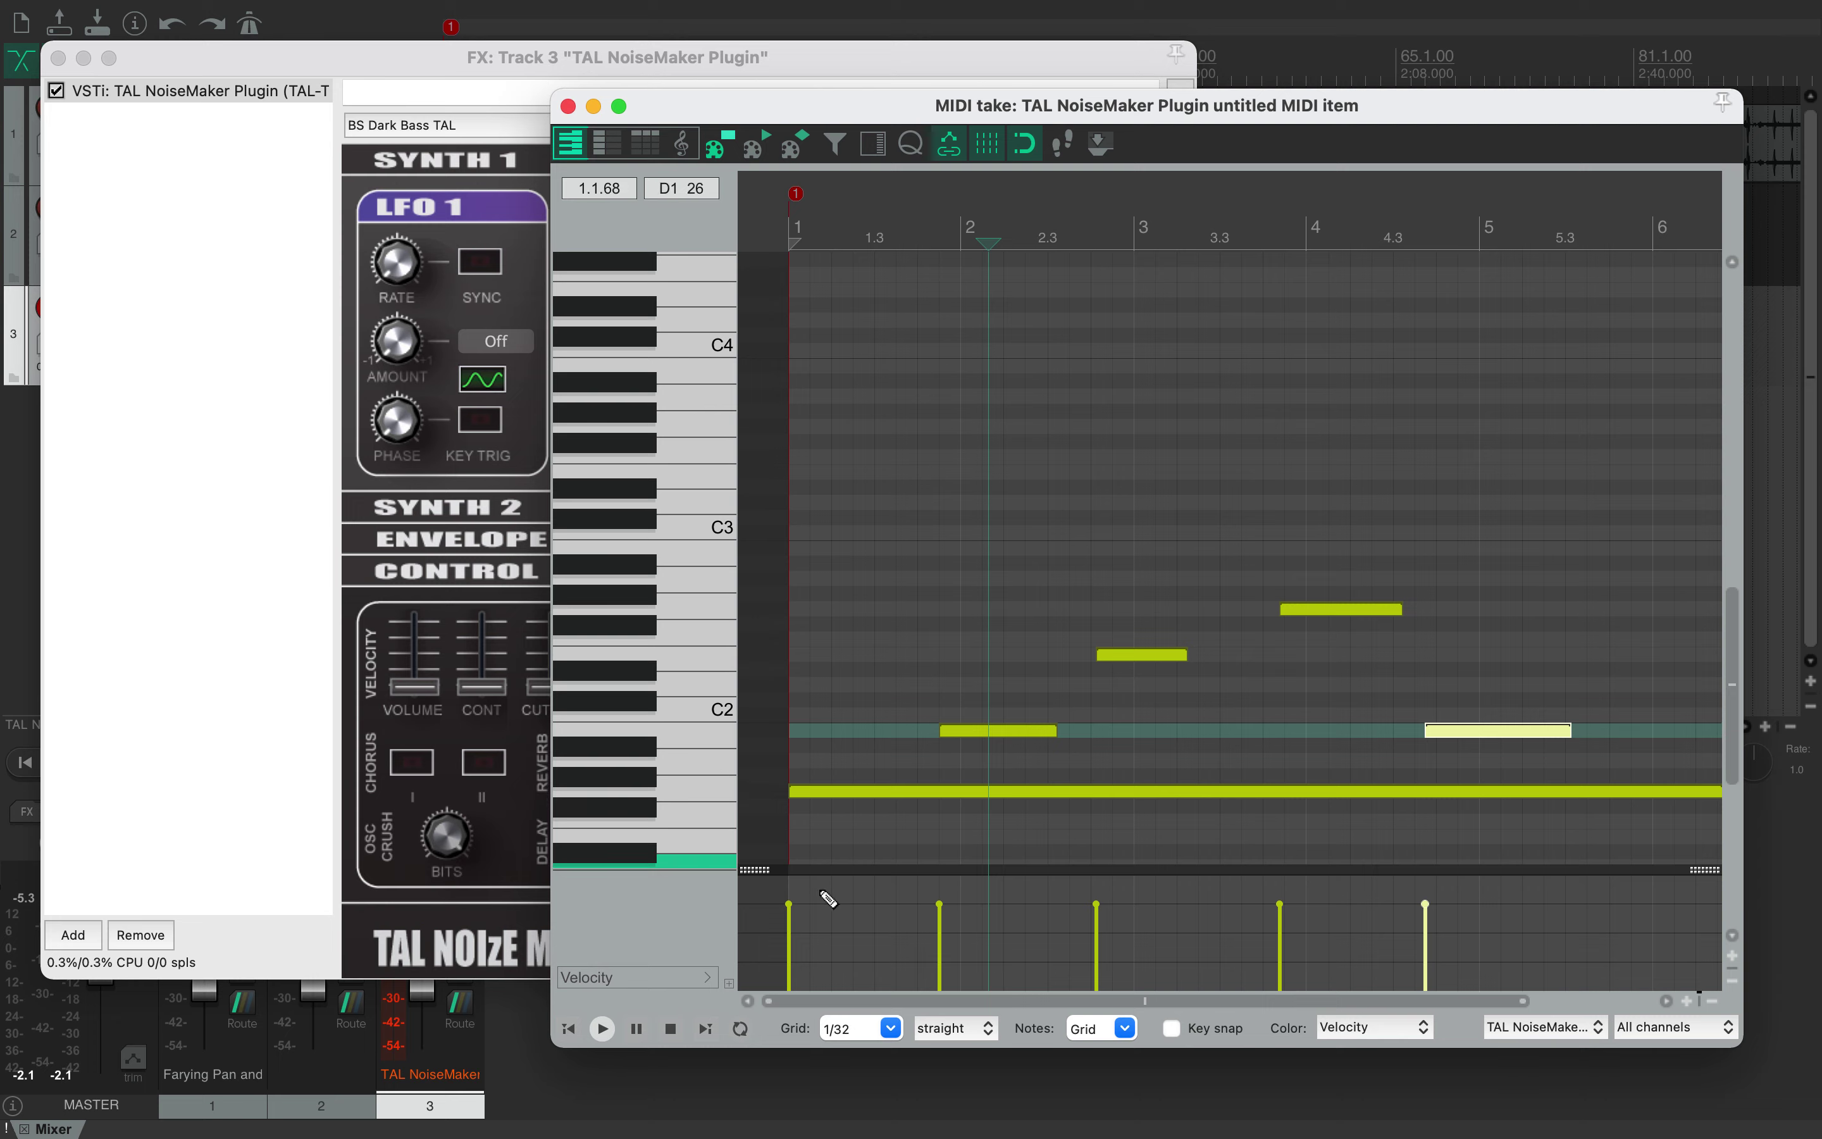
click(60, 58)
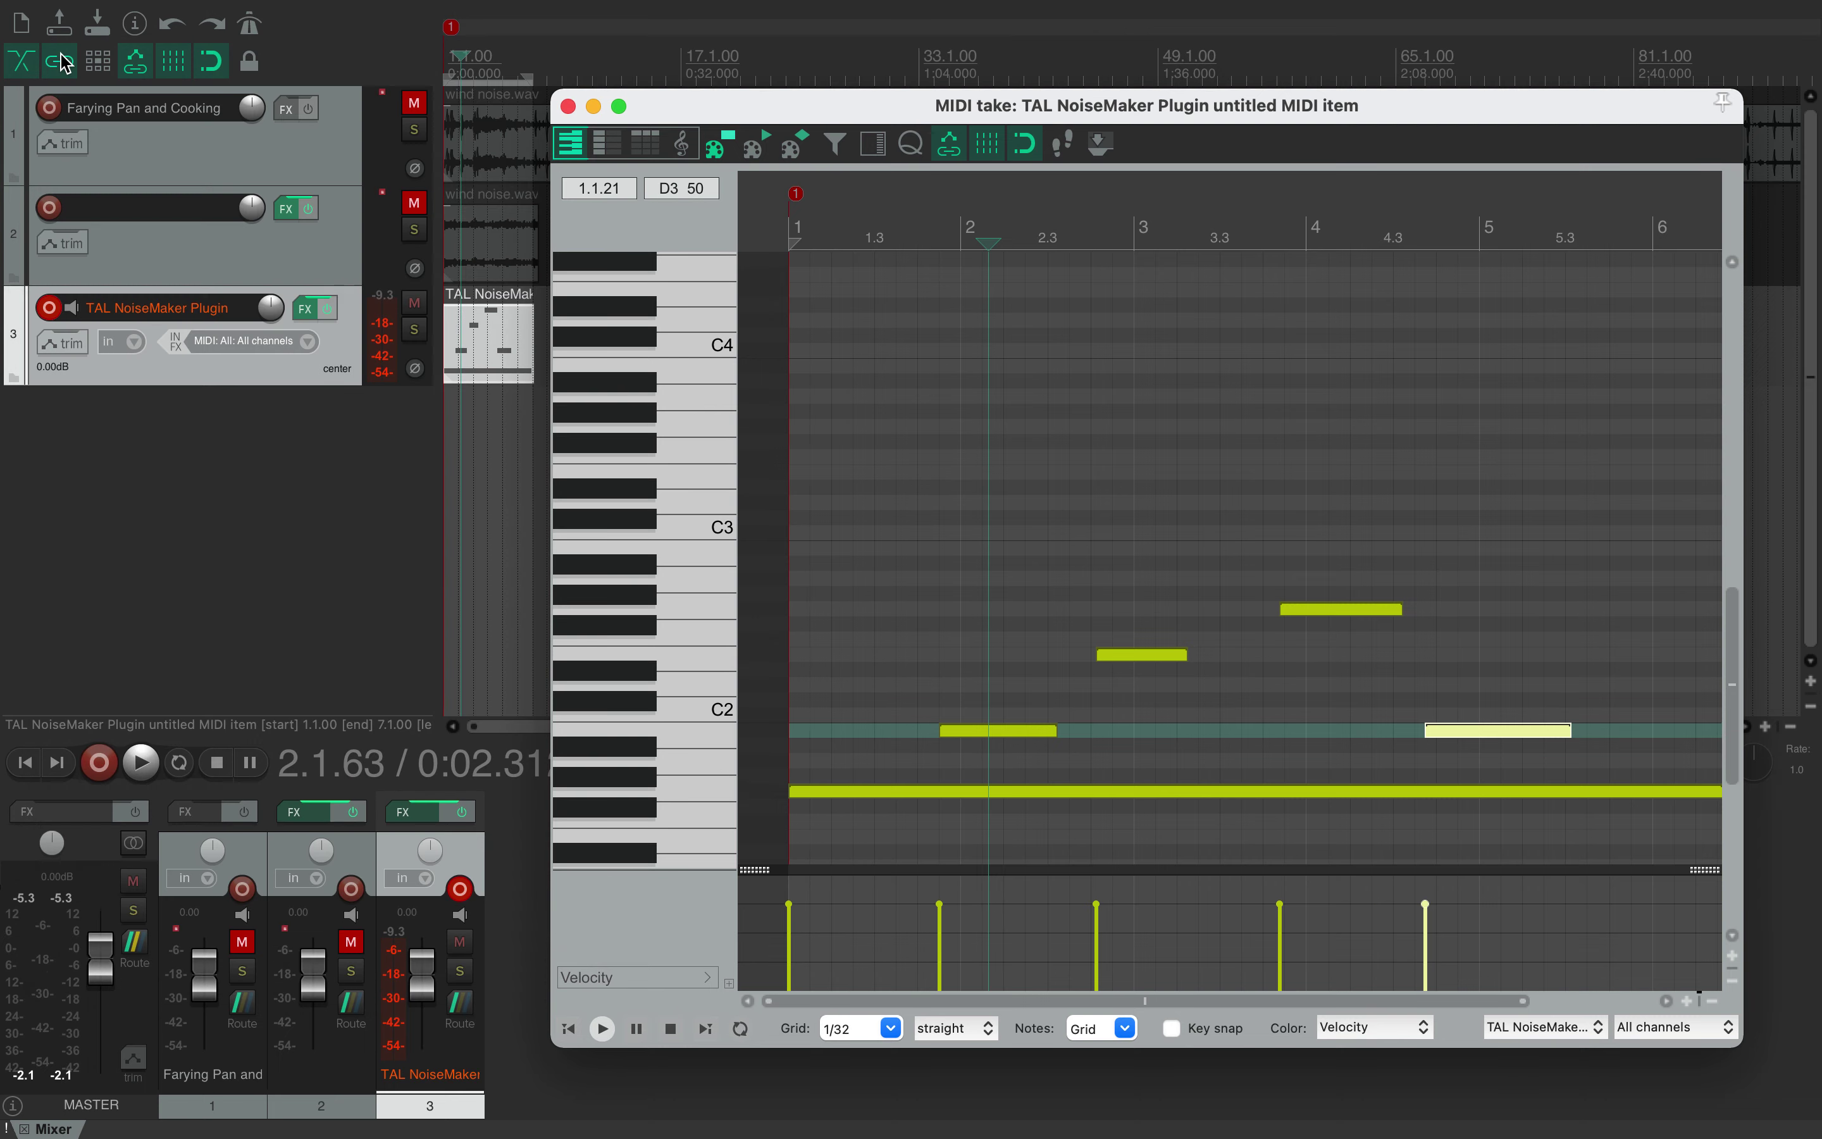
click(567, 106)
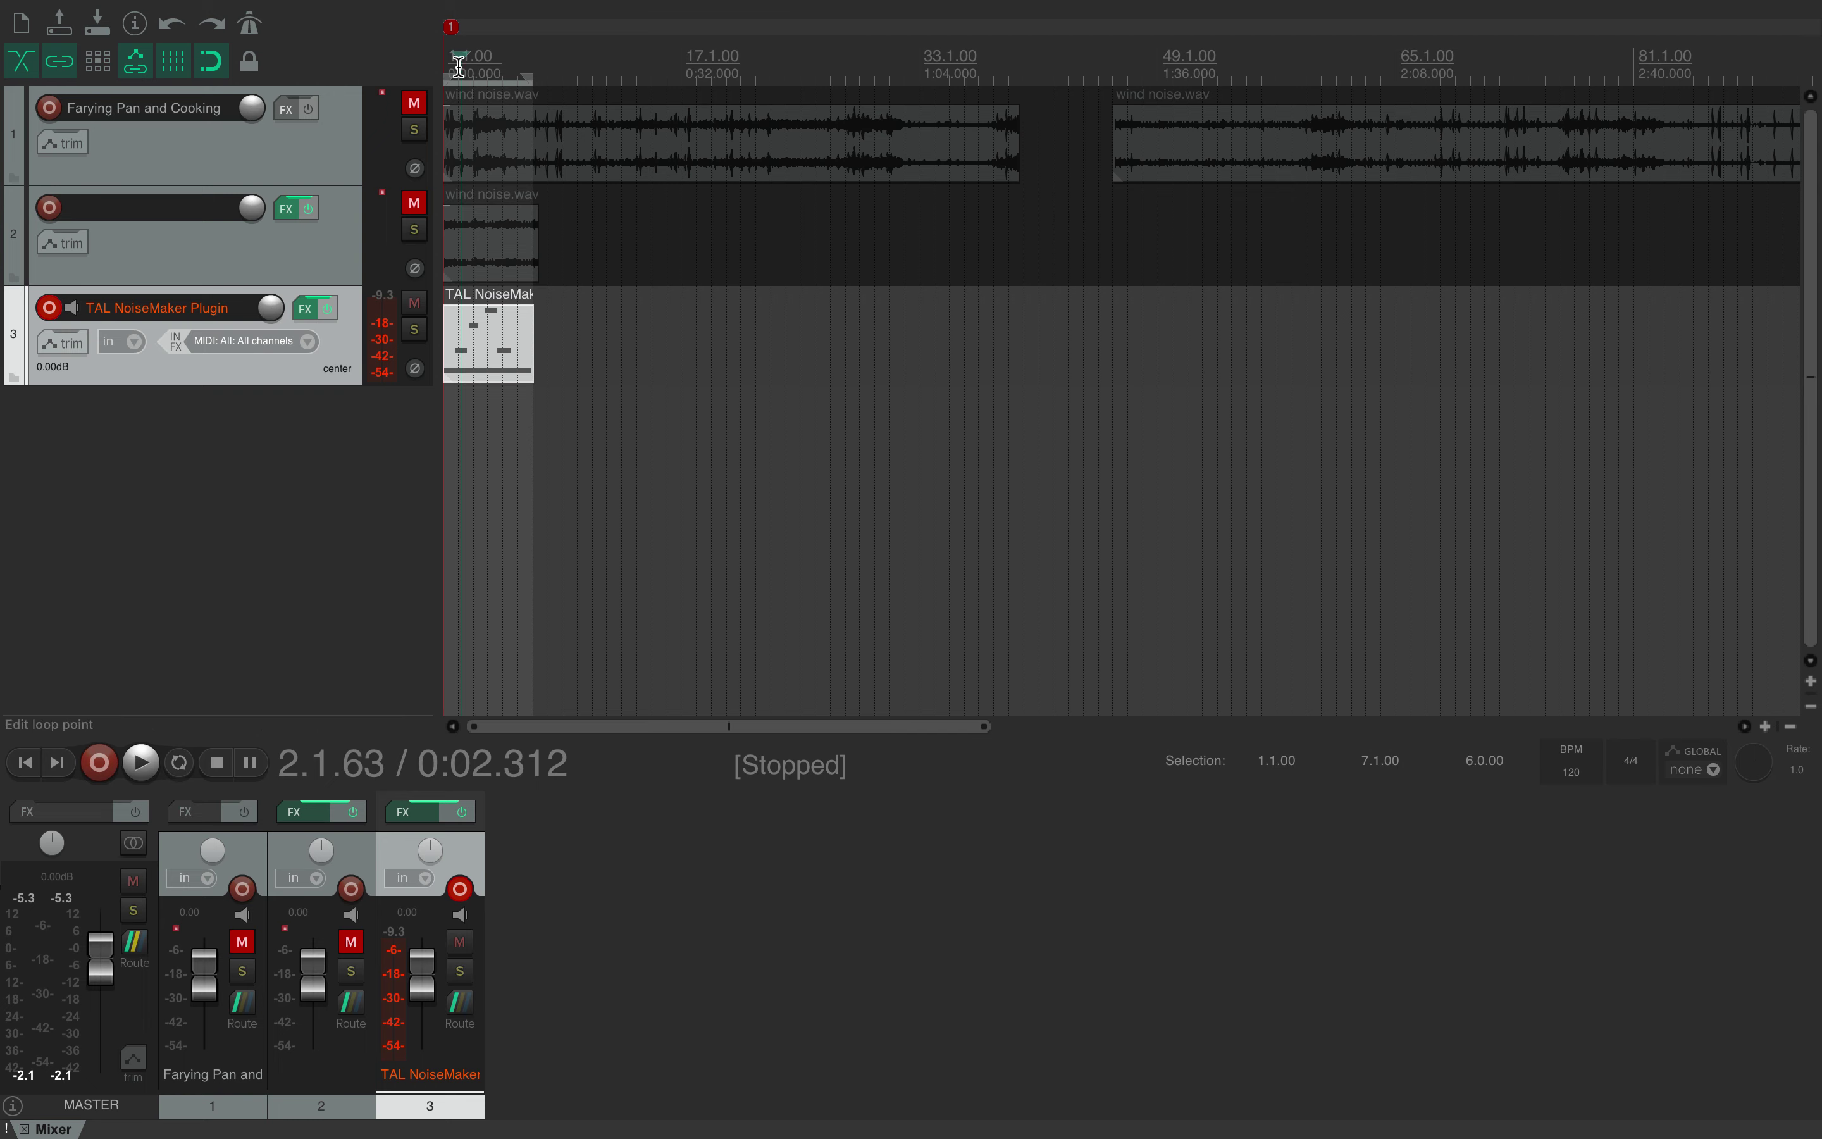
Step: Move the edit cursor back to near the project start, play the new MIDI item through past its end and stop playback
key(Left)
key(Left)
key(Left)
key(Left)
key(Left)
key(Left)
key(Left)
key(Left)
key(Left)
key(Left)
key(Left)
key(Left)
key(Left)
key(Left)
key(Left)
key(Left)
key(Left)
key(Left)
key(Left)
key(Left)
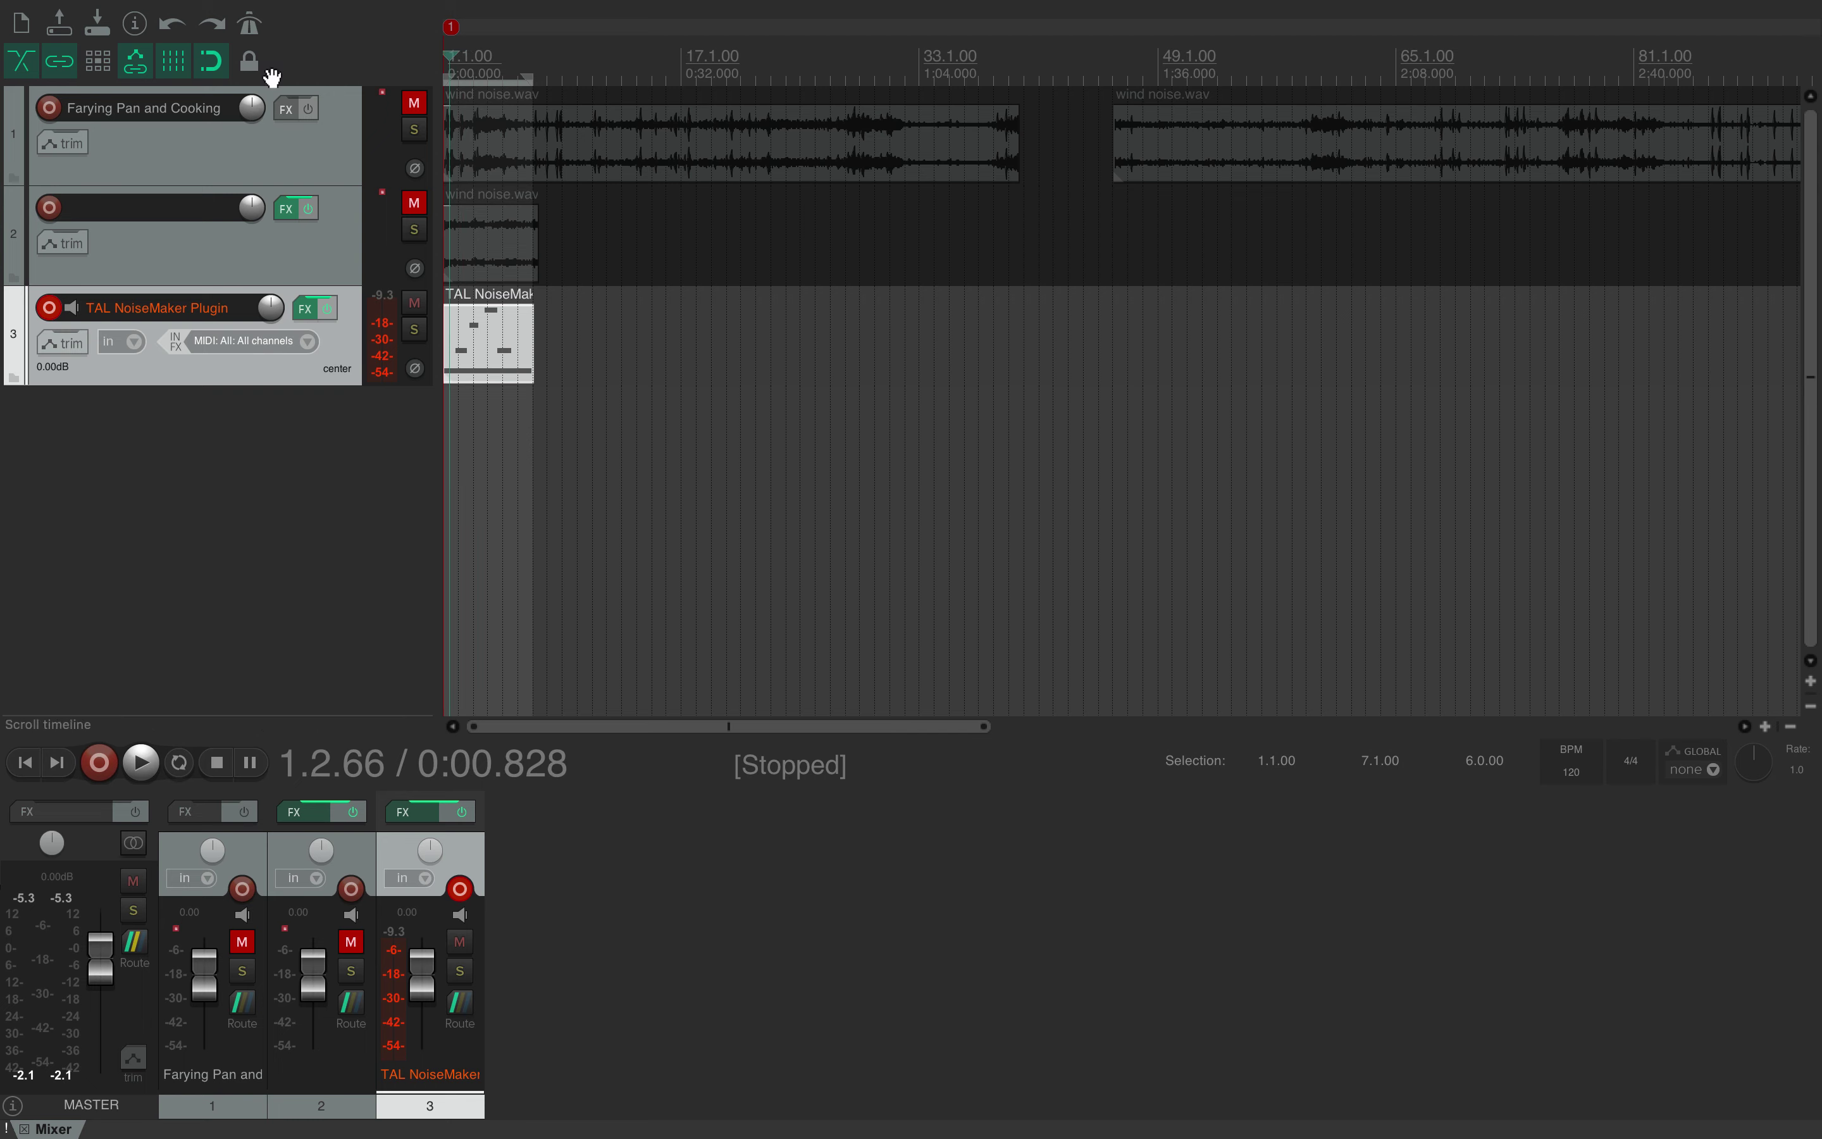
key(space)
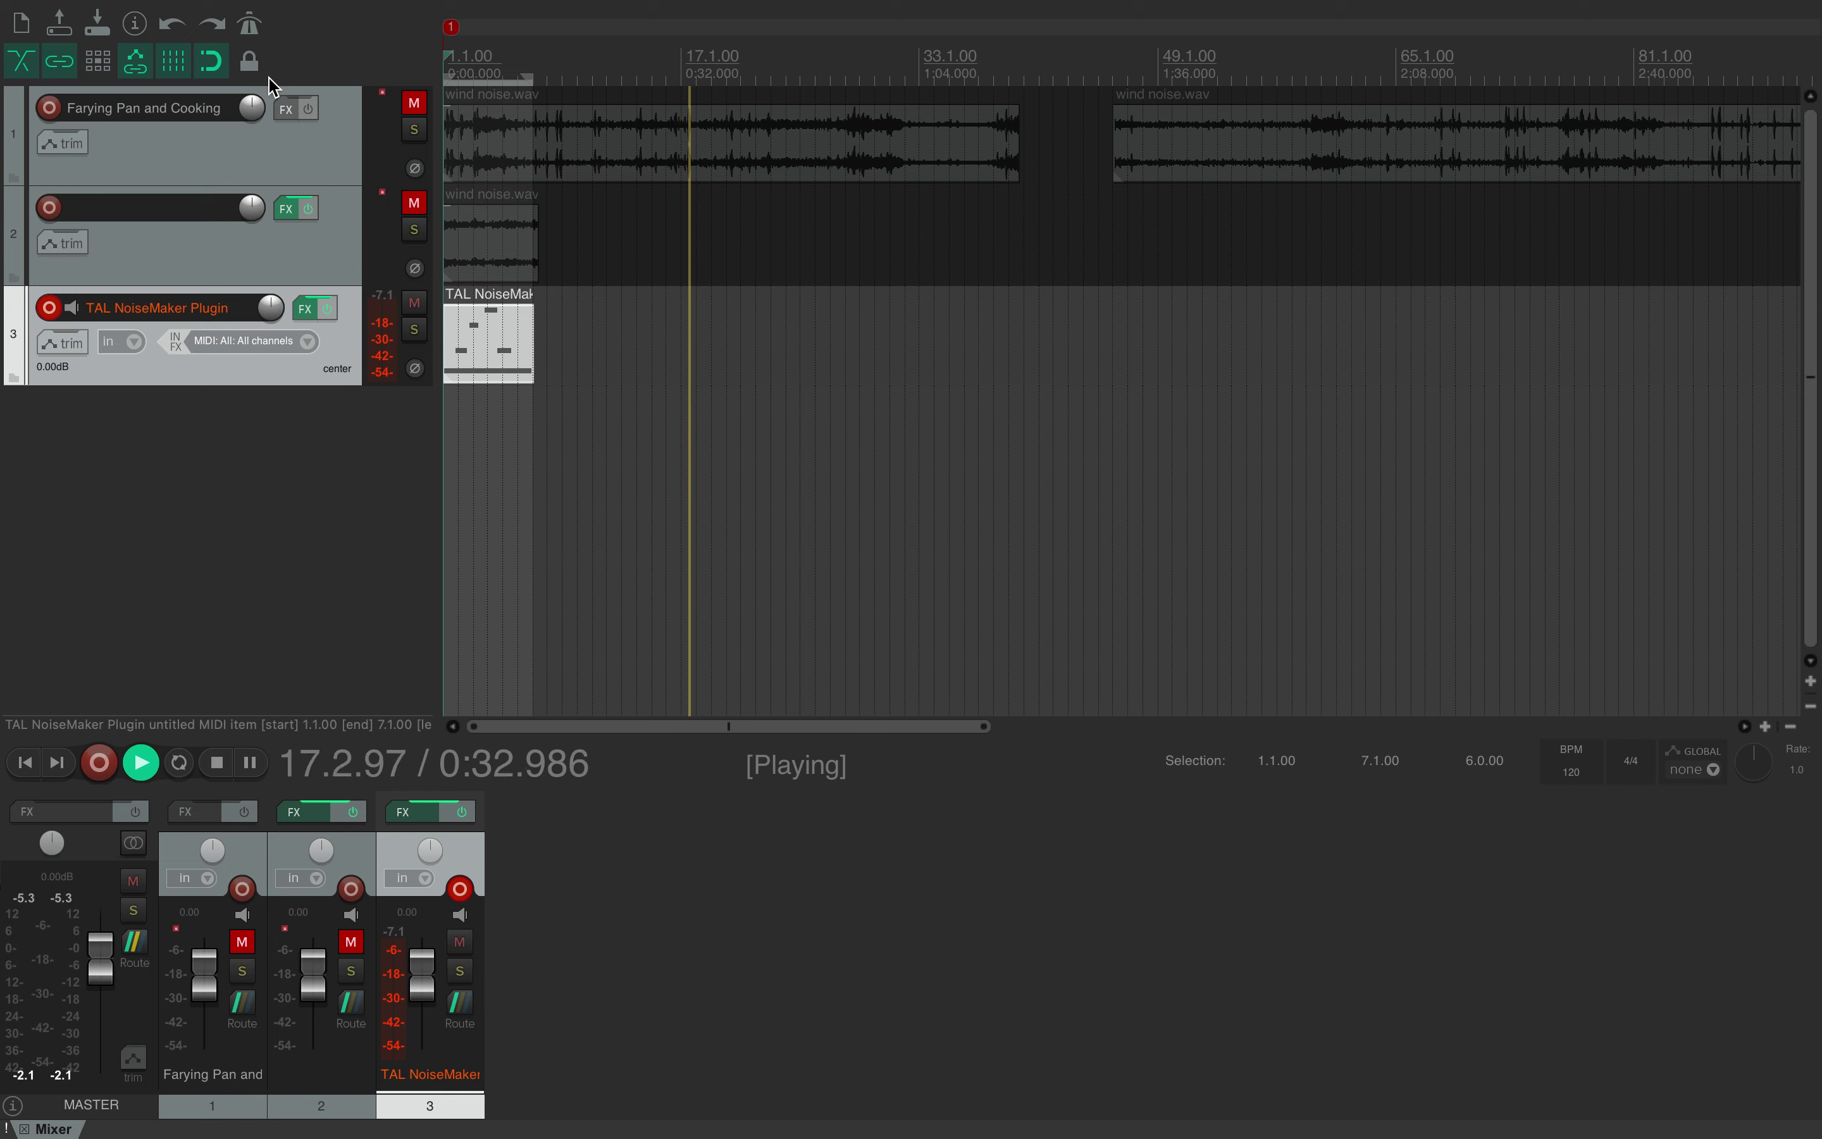
key(space)
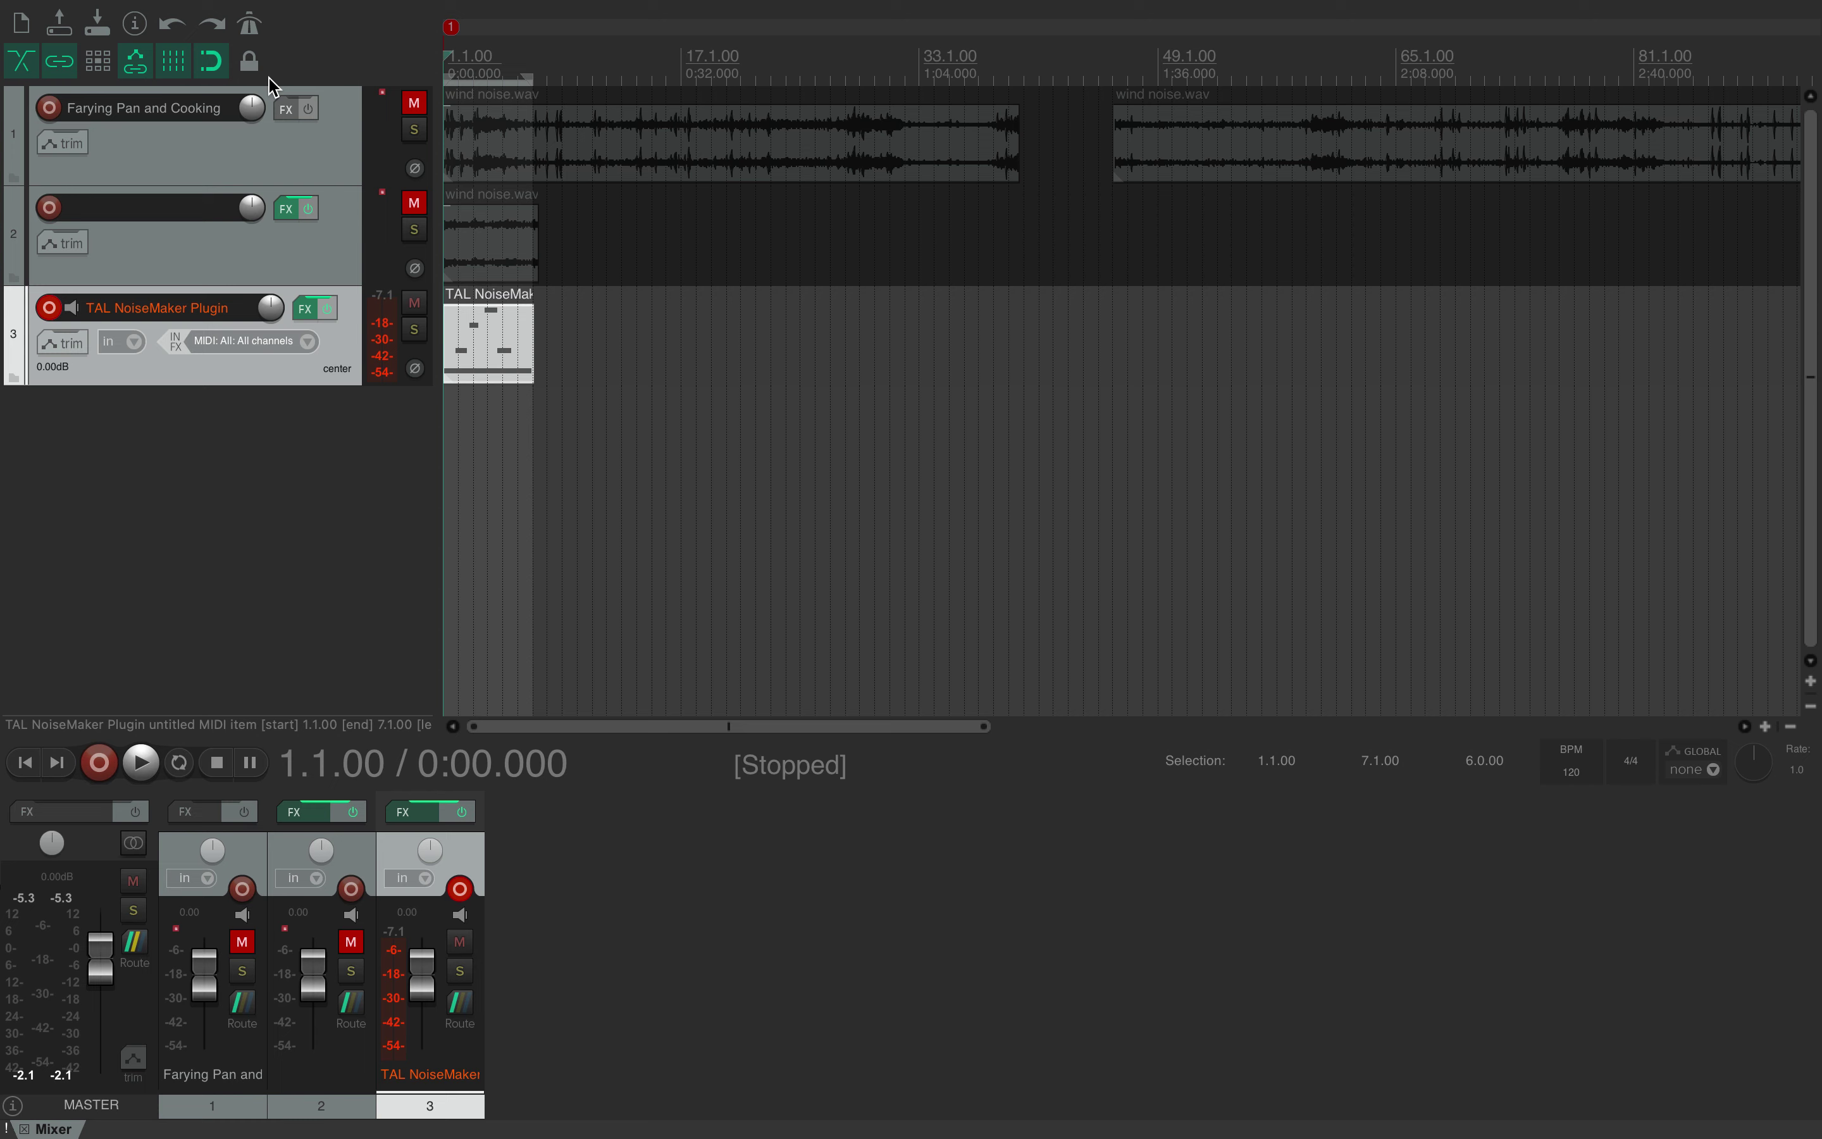
Step: Show the Floating Mixer Master and the Big Clock, and place the Big Clock over the empty part of the arrange view
mouse_move(200, 9)
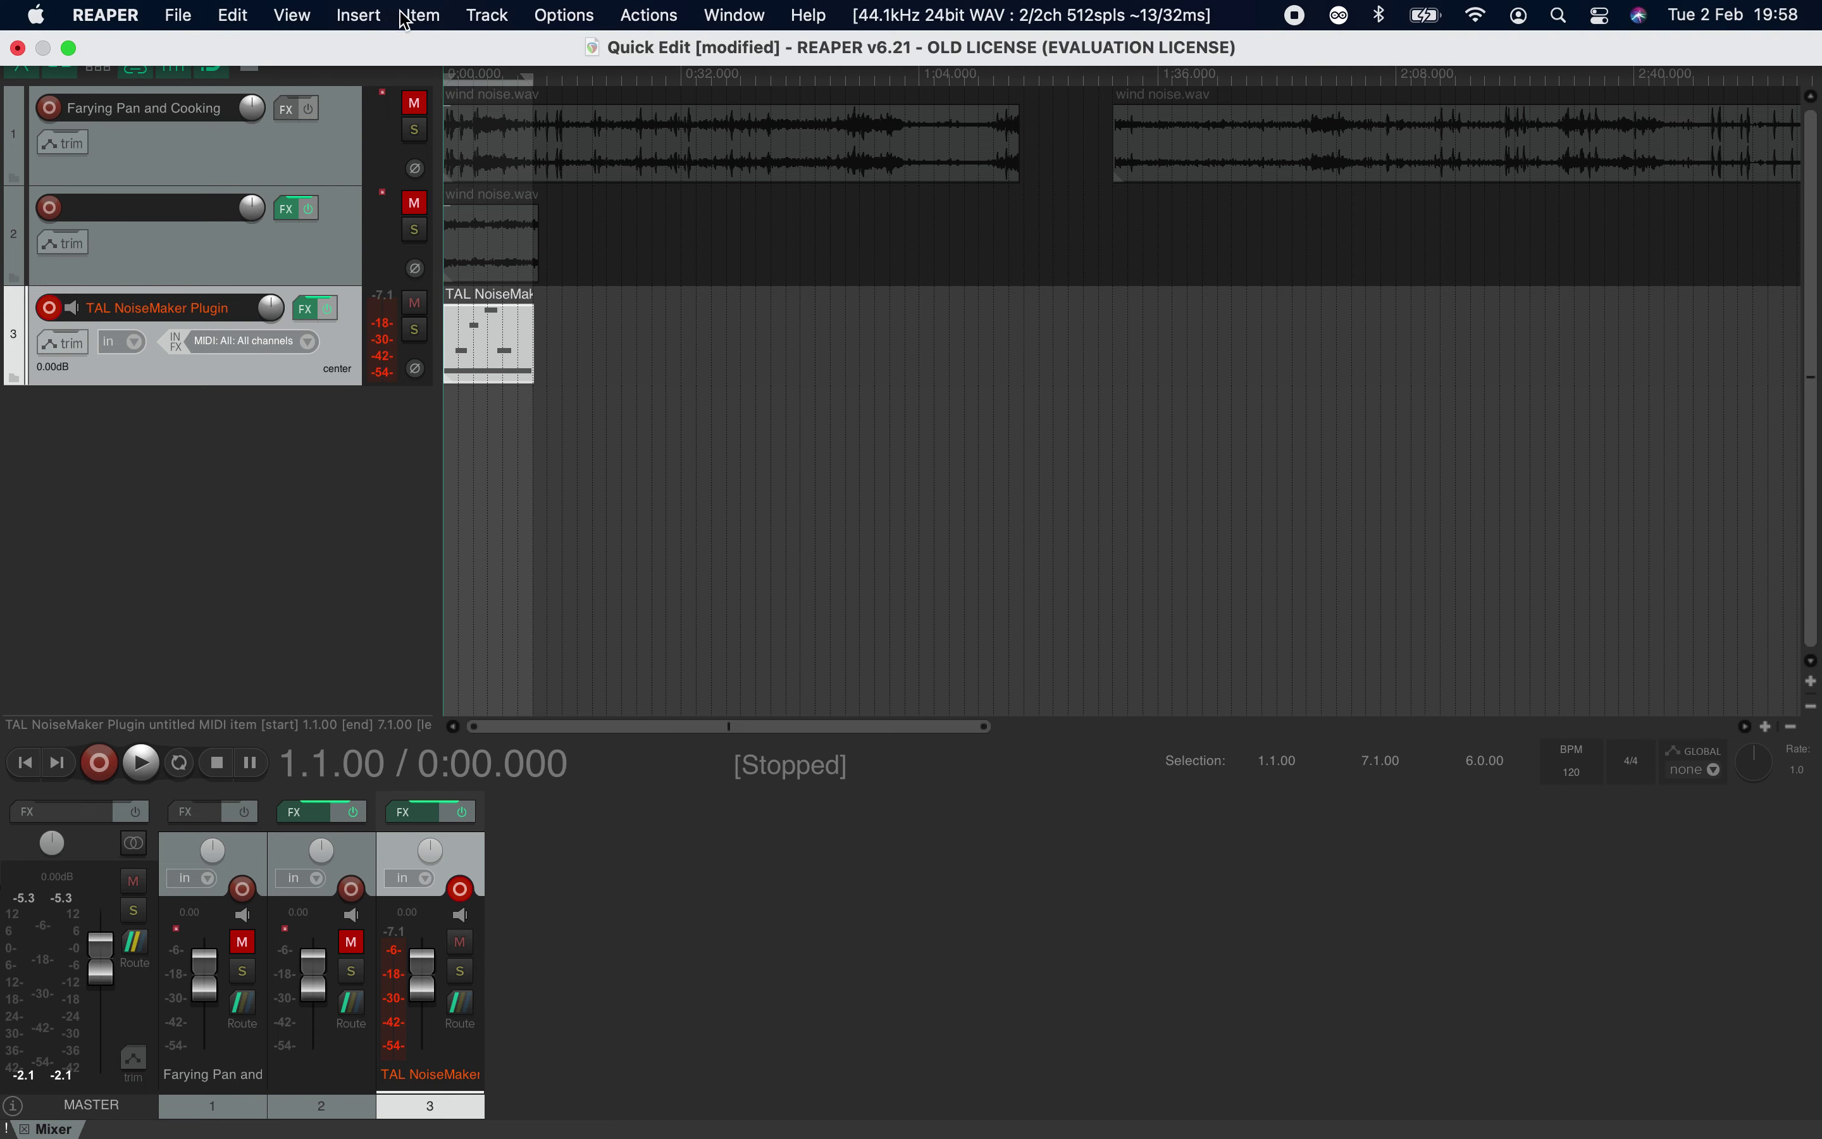
click(288, 16)
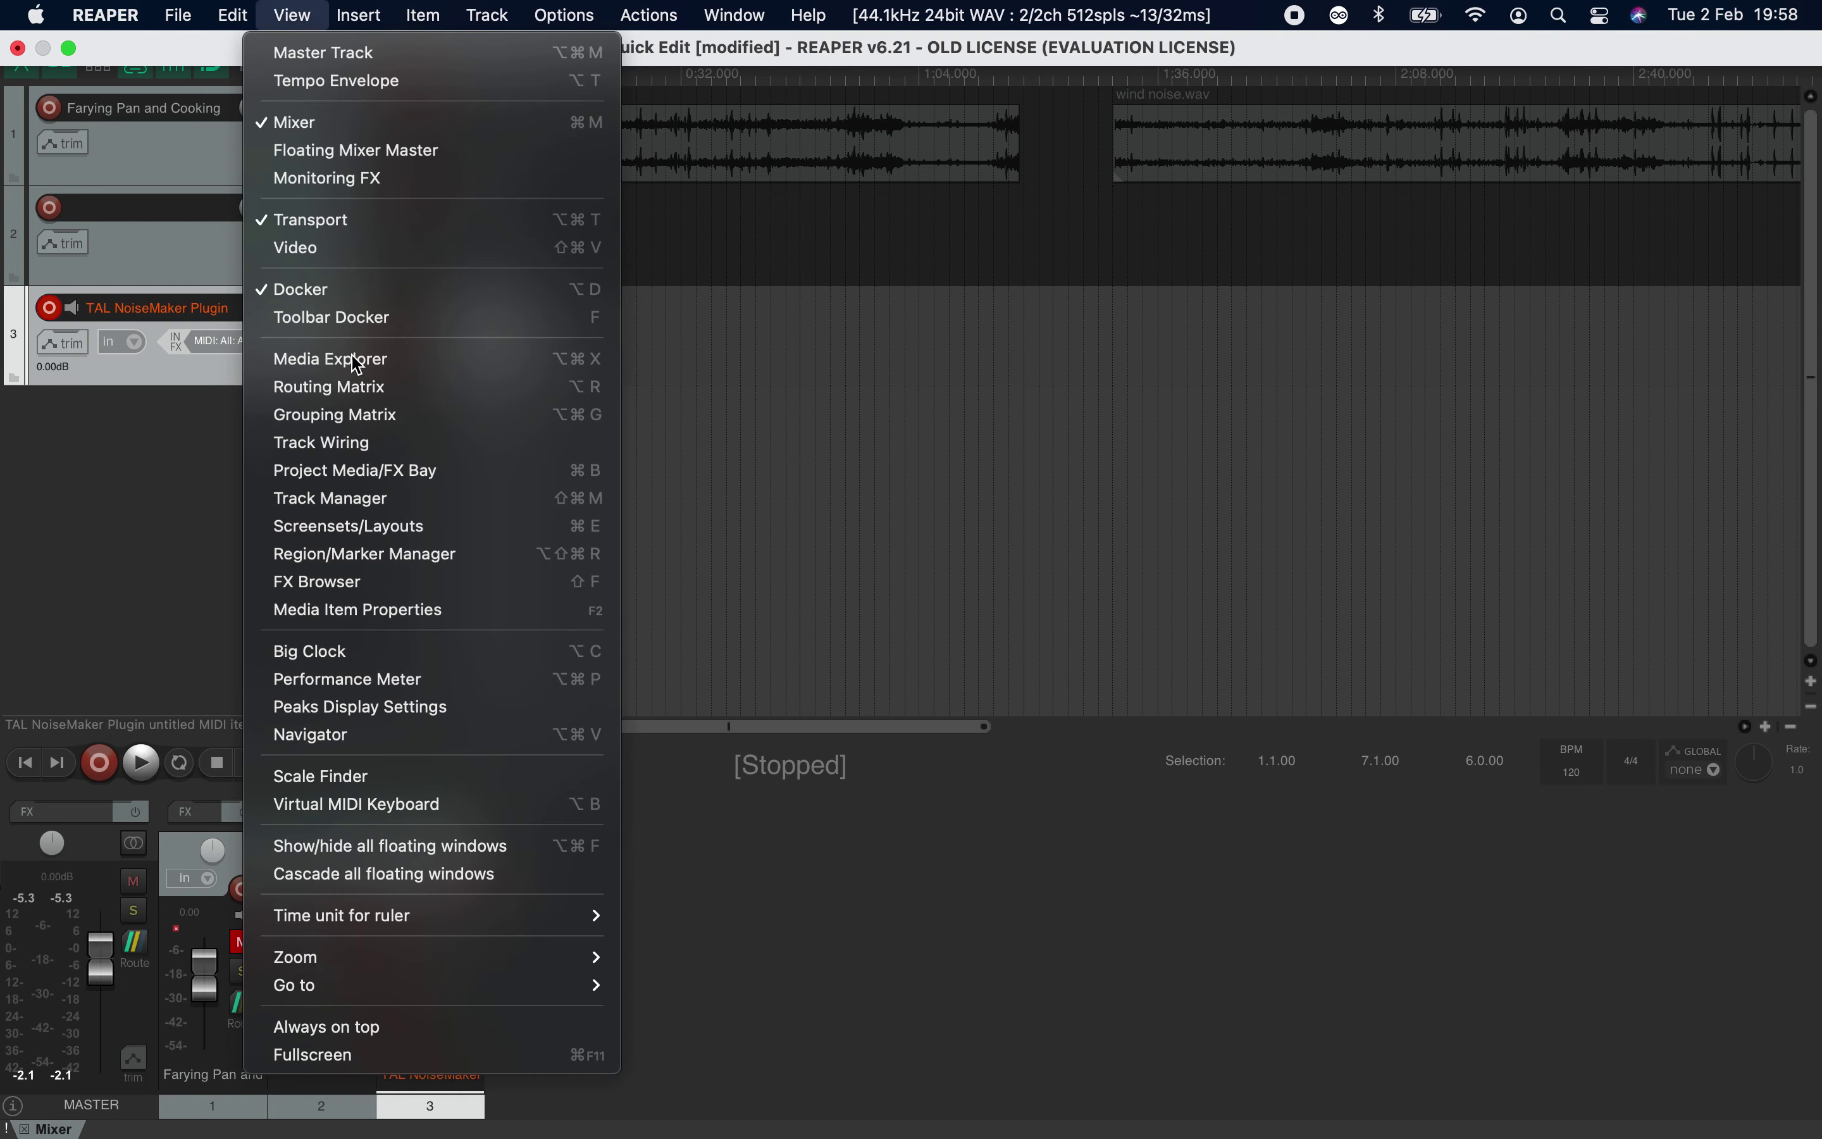
click(330, 150)
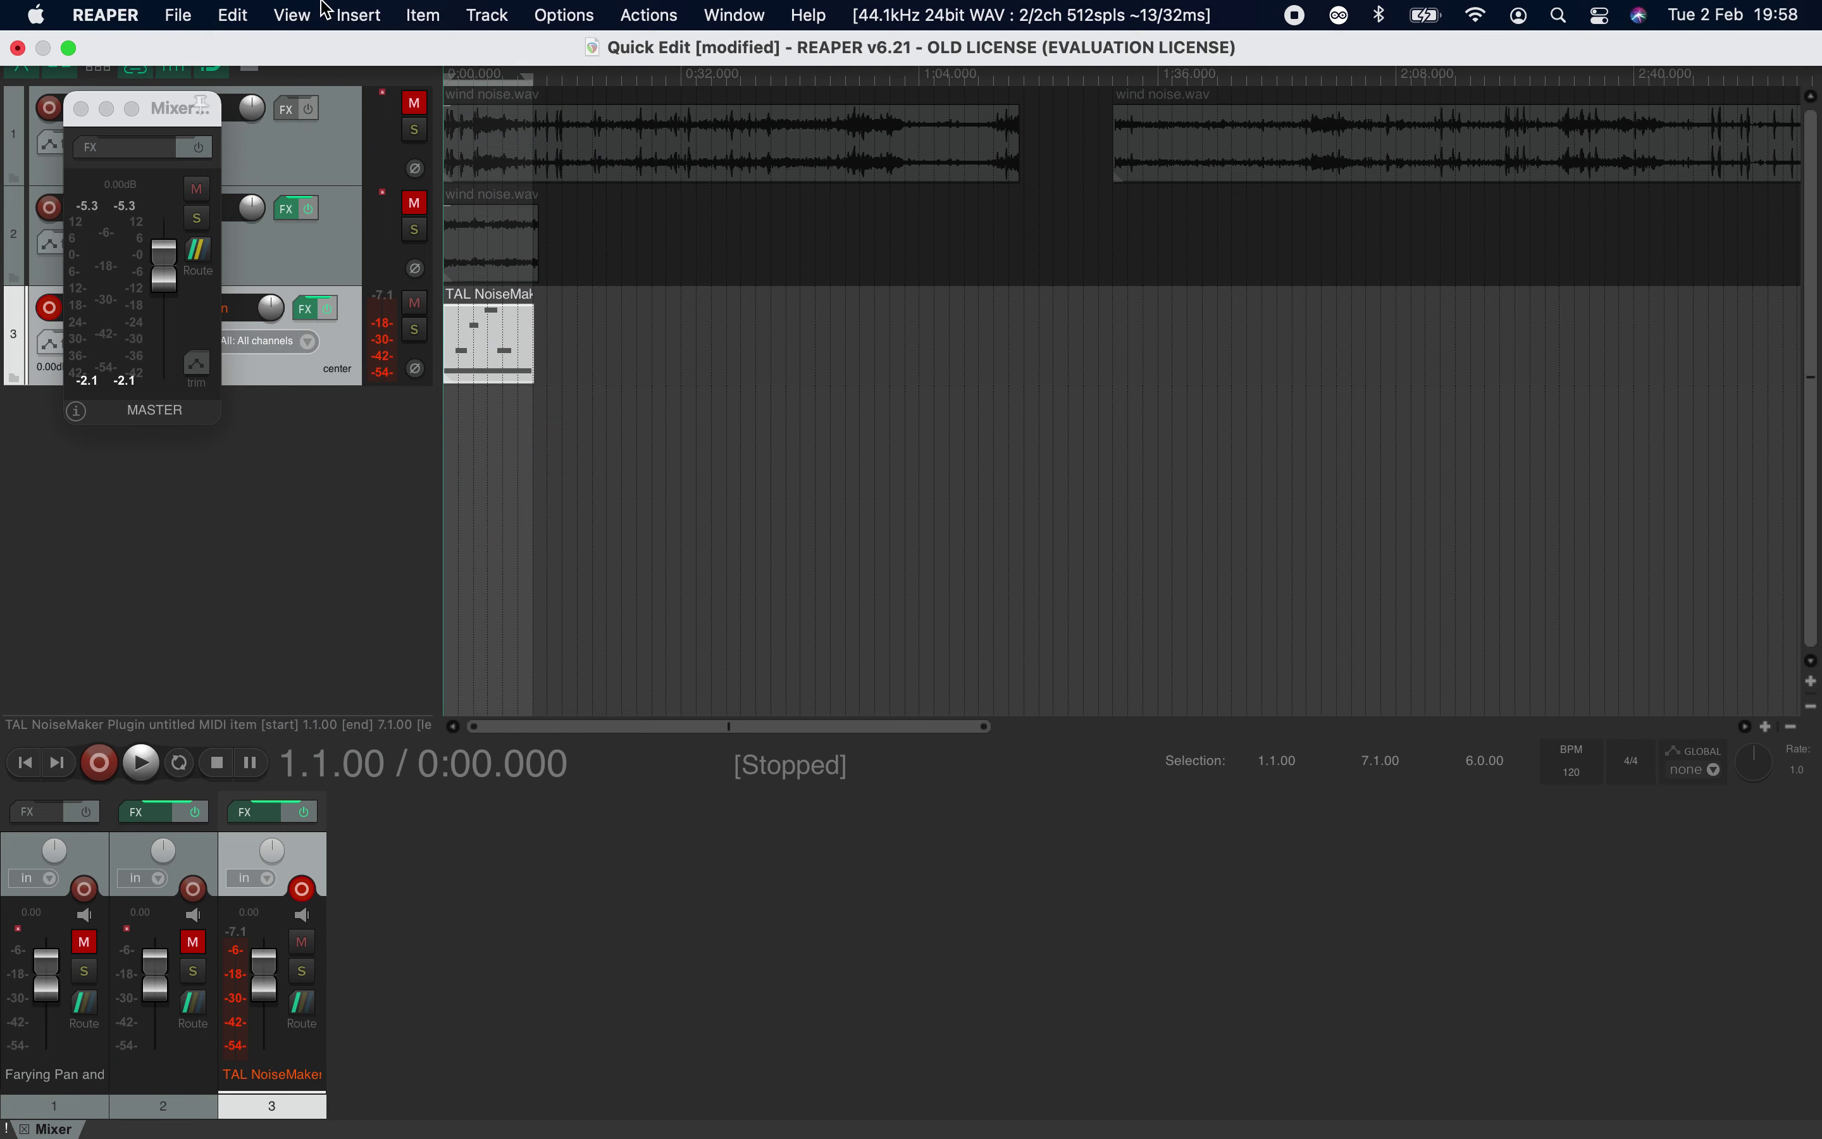
click(293, 16)
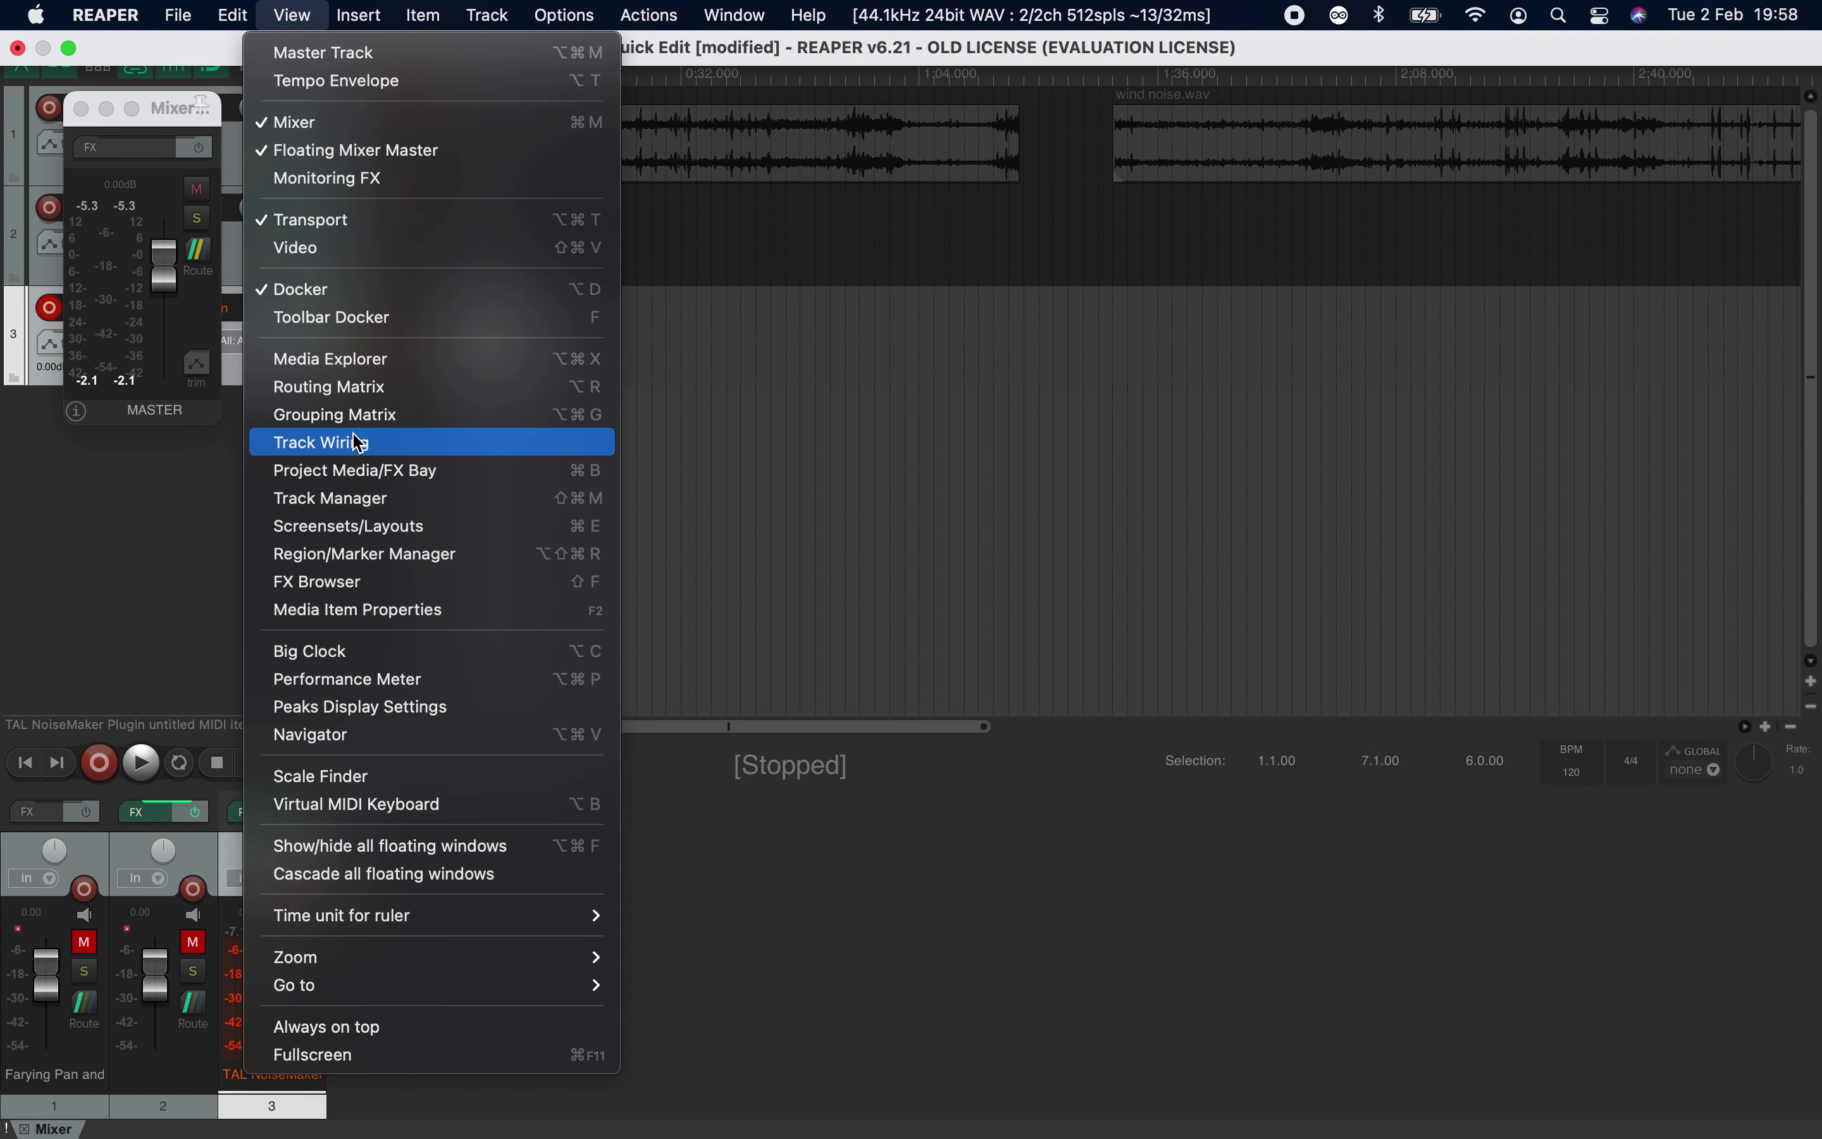
click(360, 651)
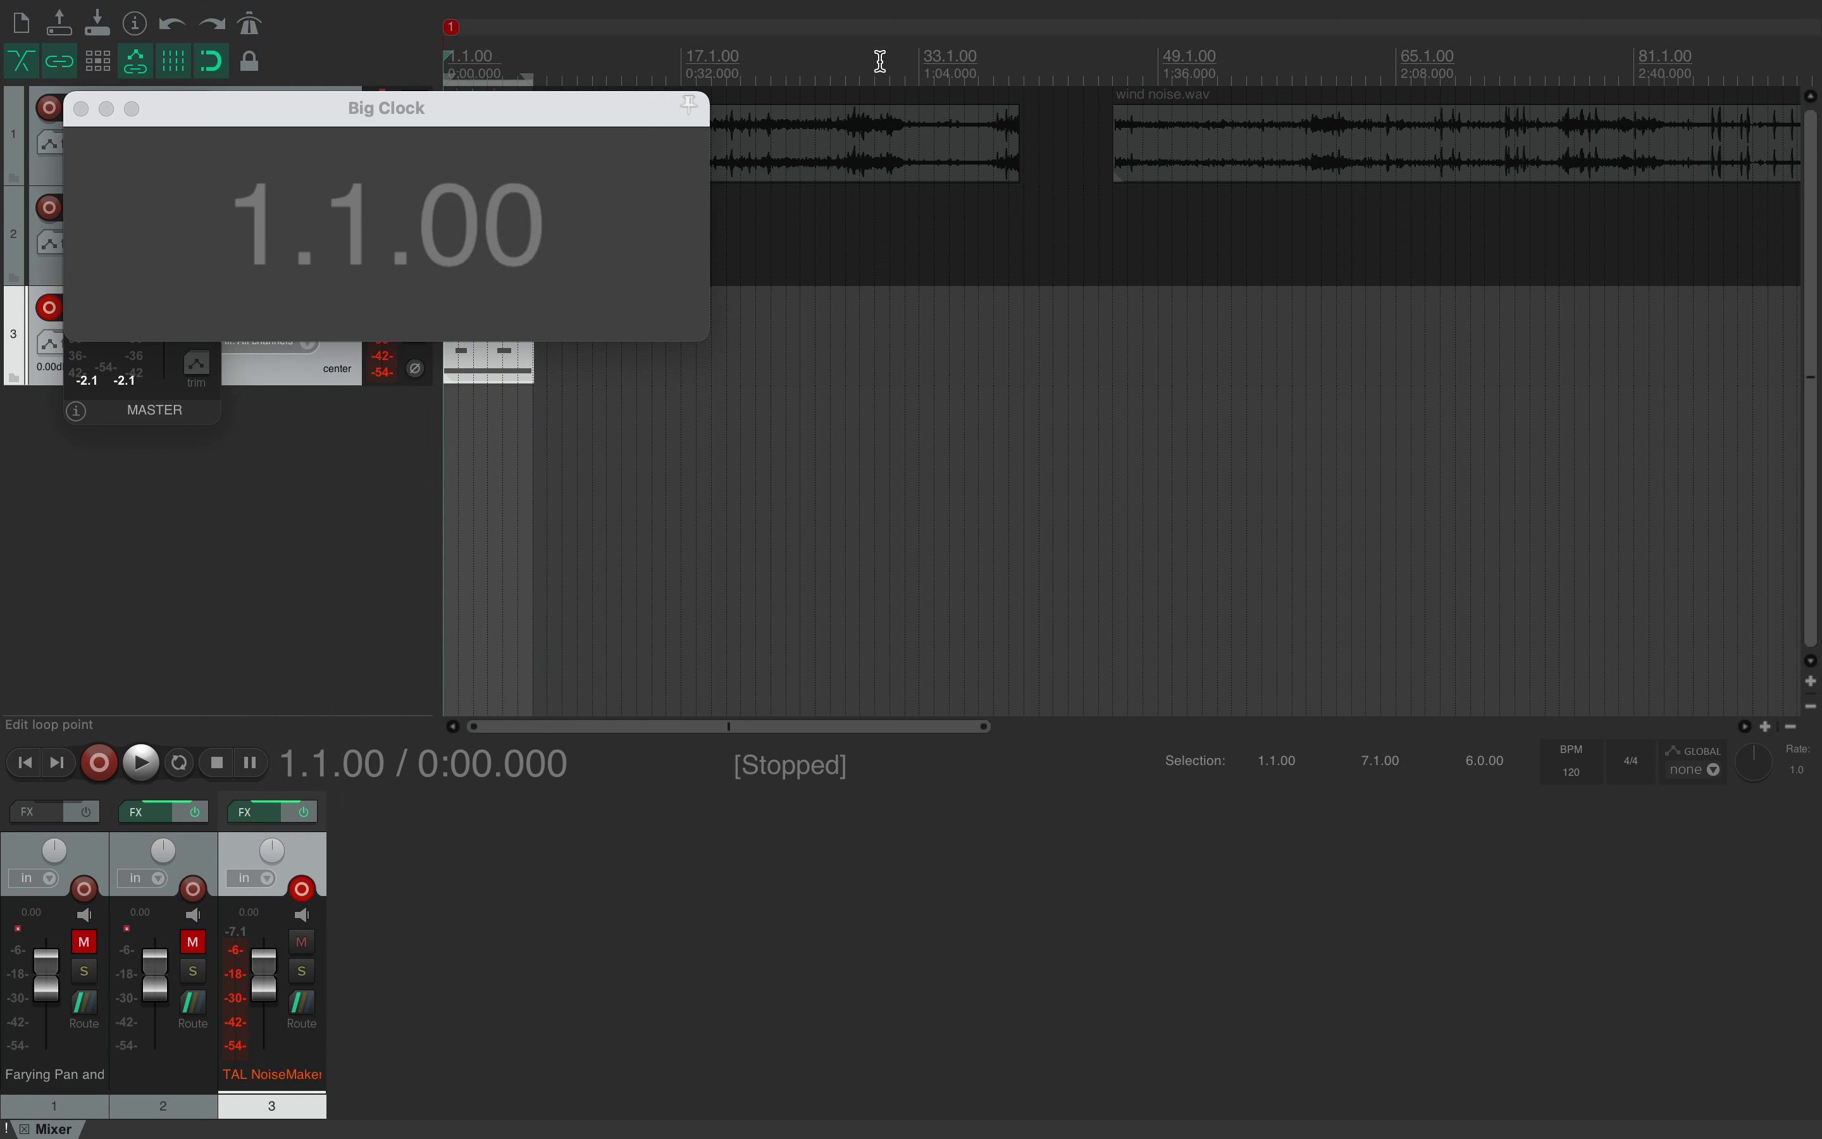
drag(531, 115, 1358, 262)
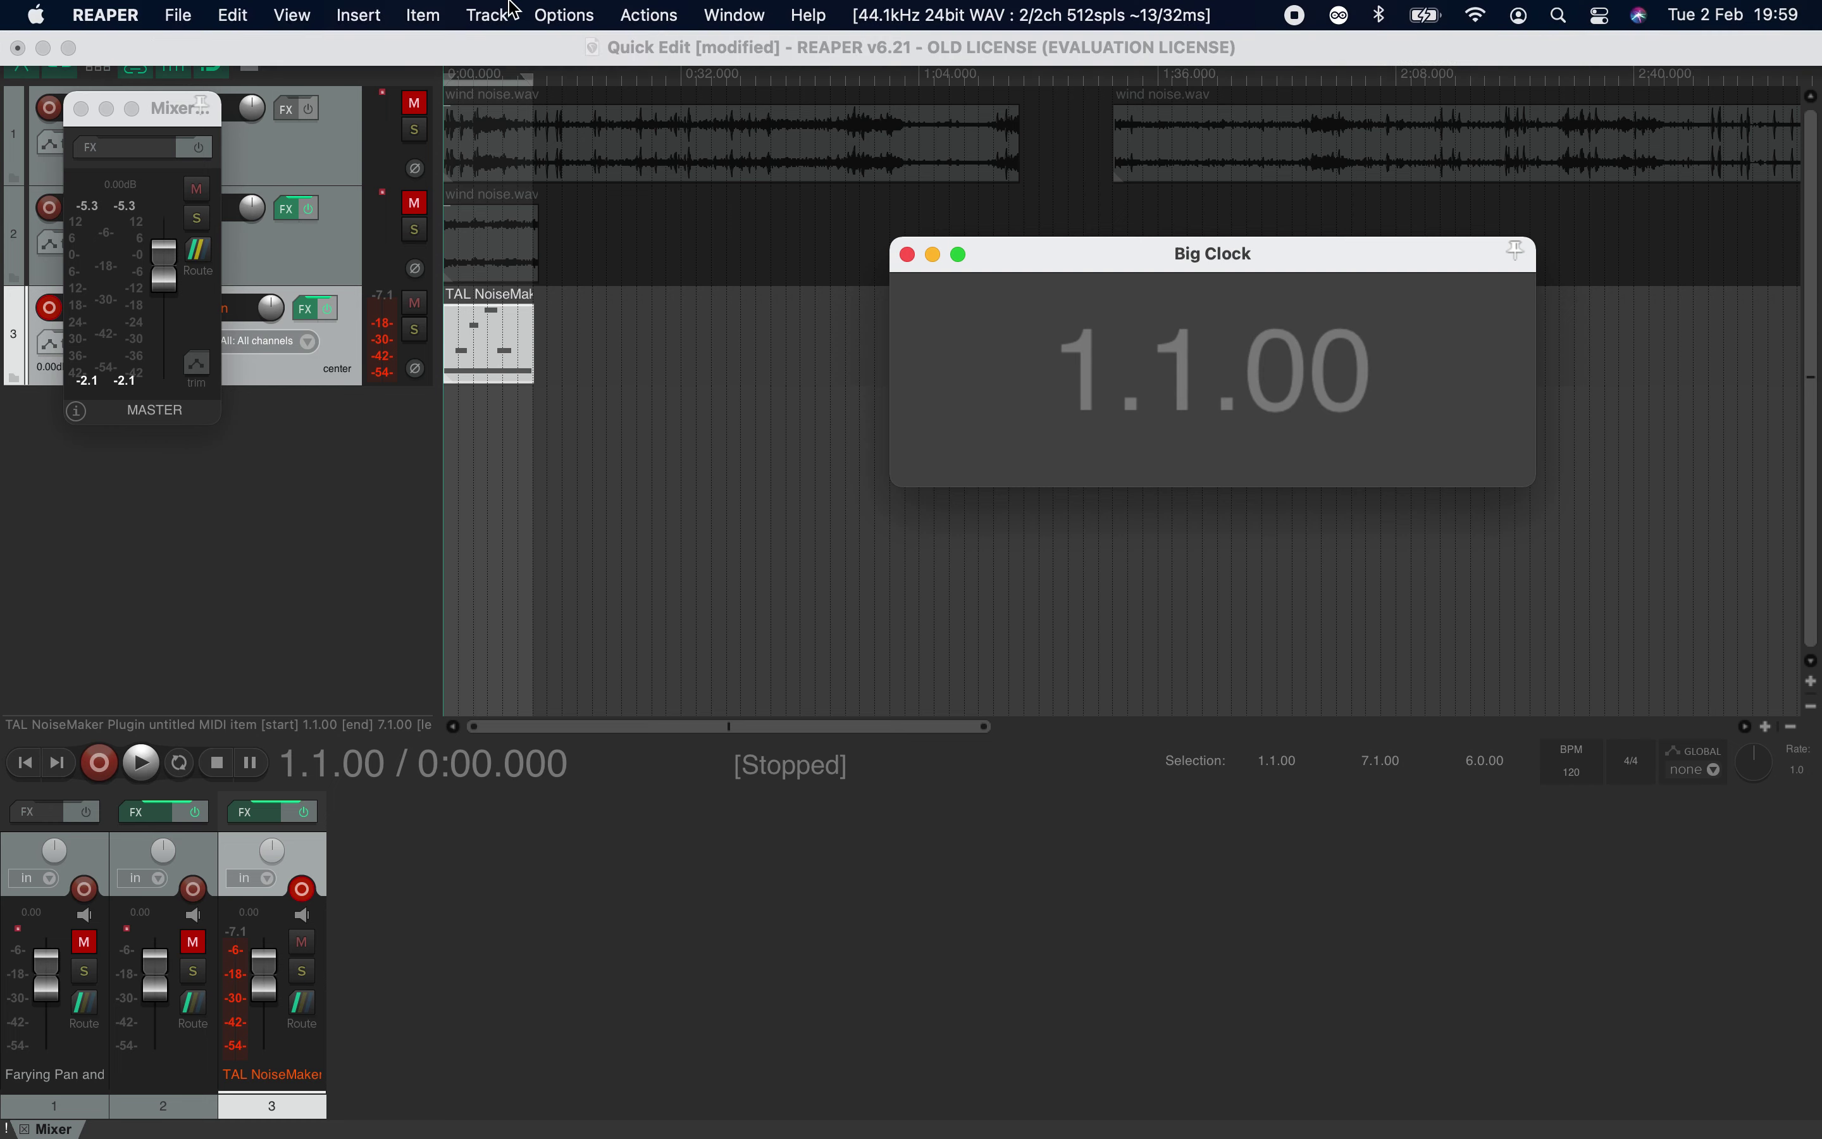
Step: Open the FX Browser for track 3 and move the edit cursor to bar 35 on track 2
click(293, 15)
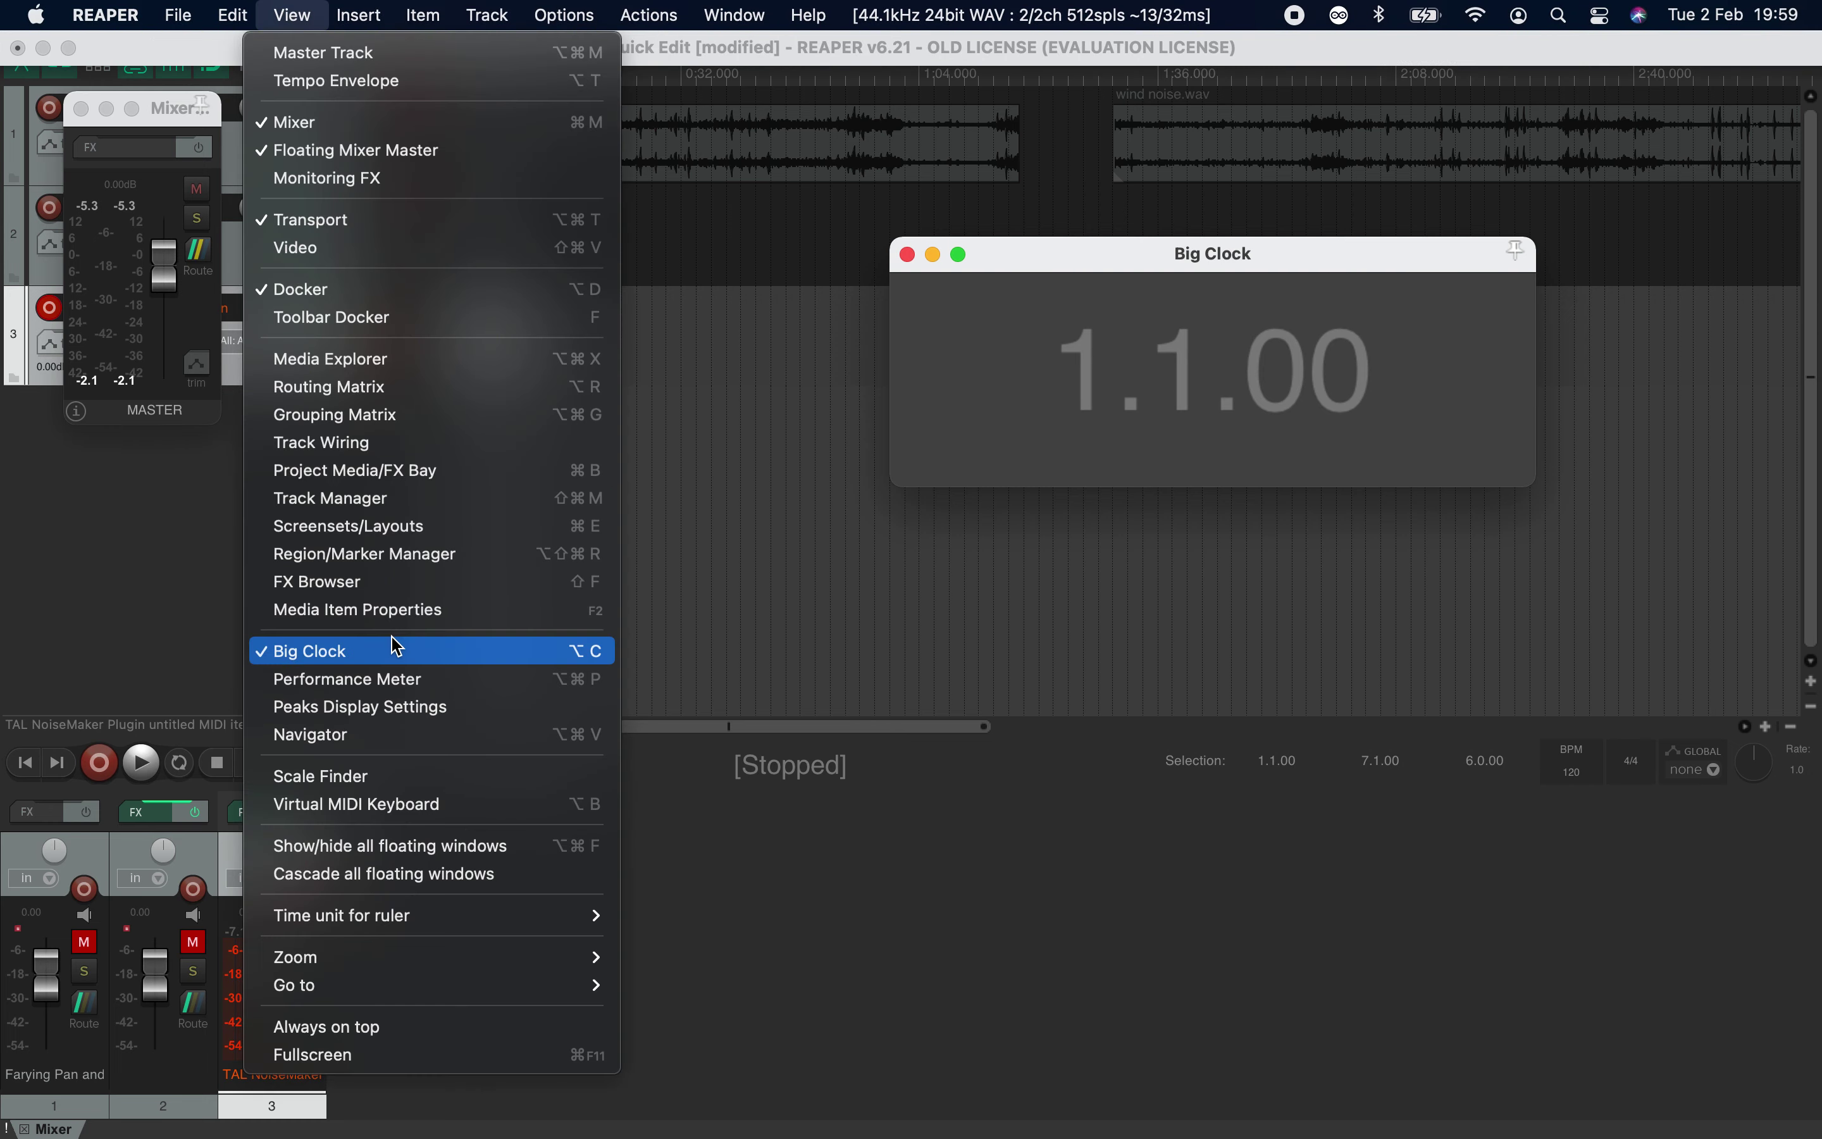
click(398, 595)
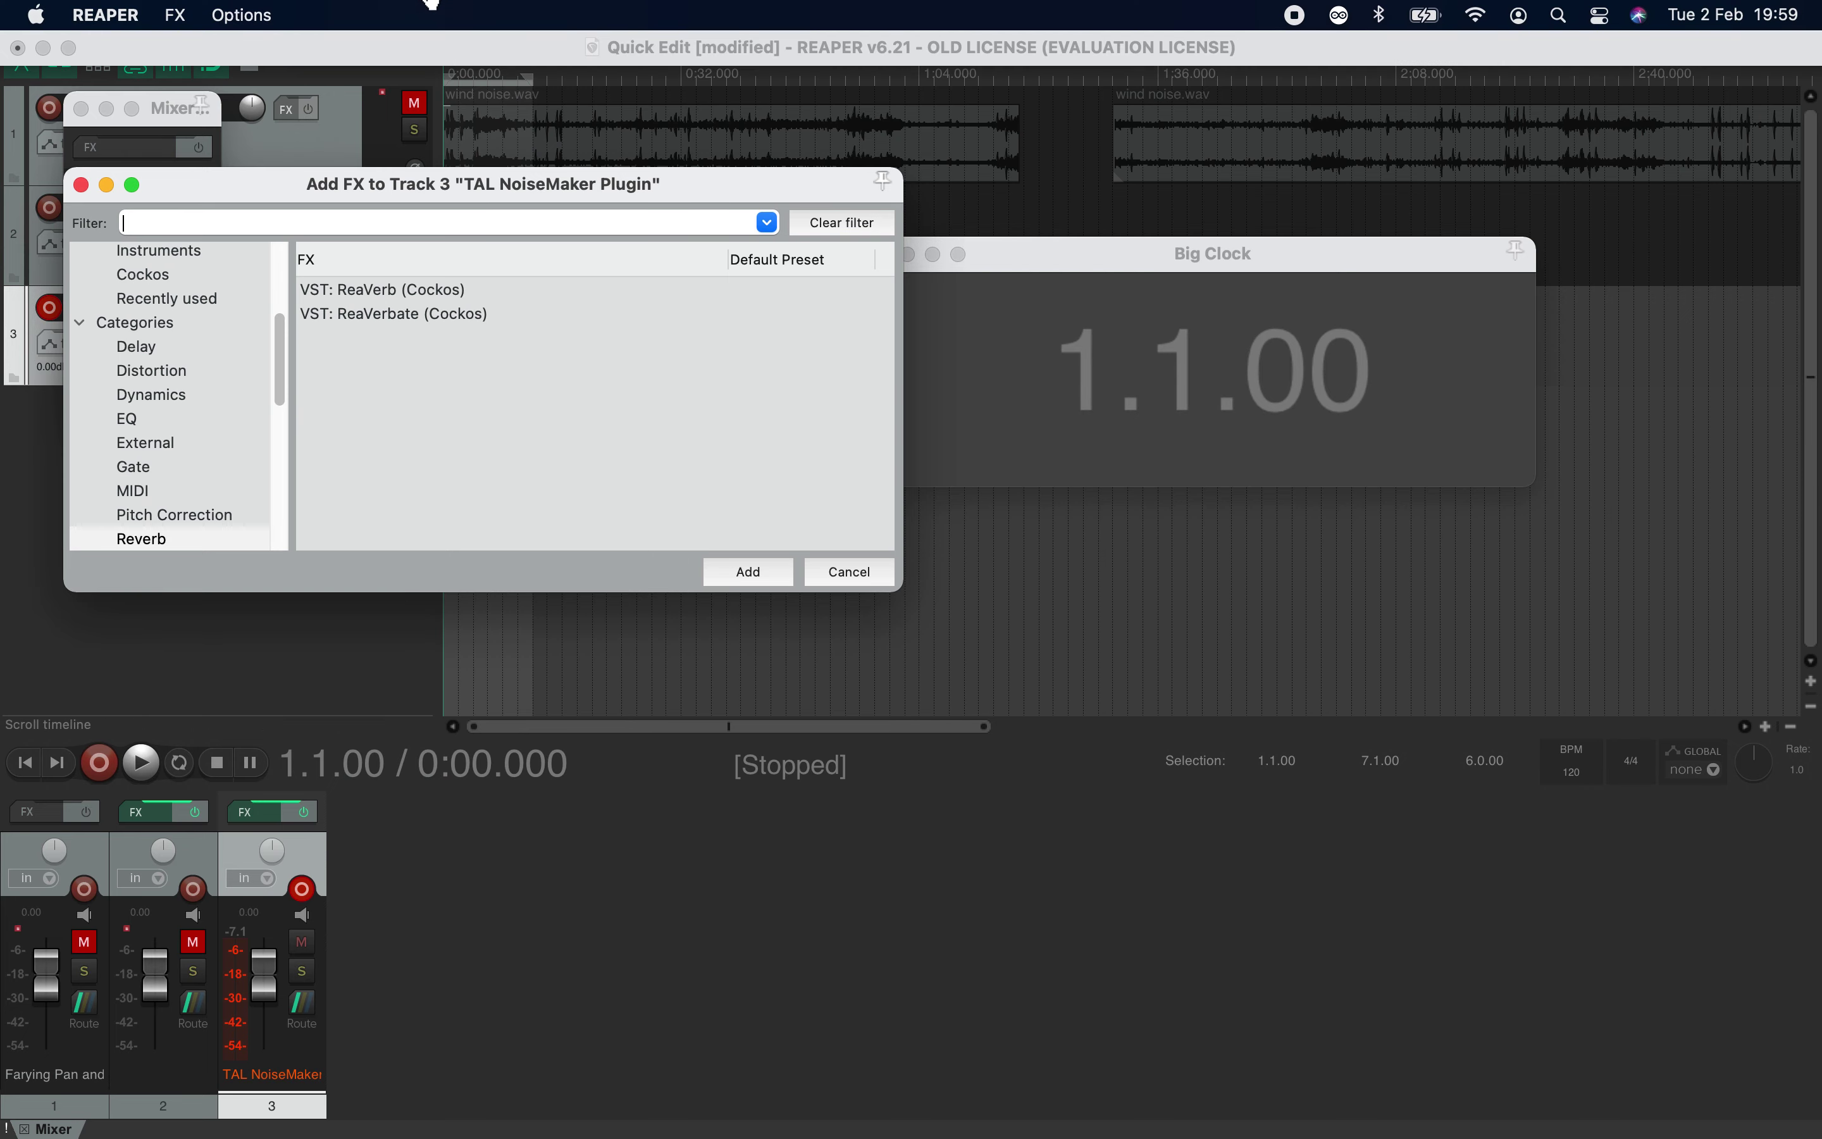
click(949, 188)
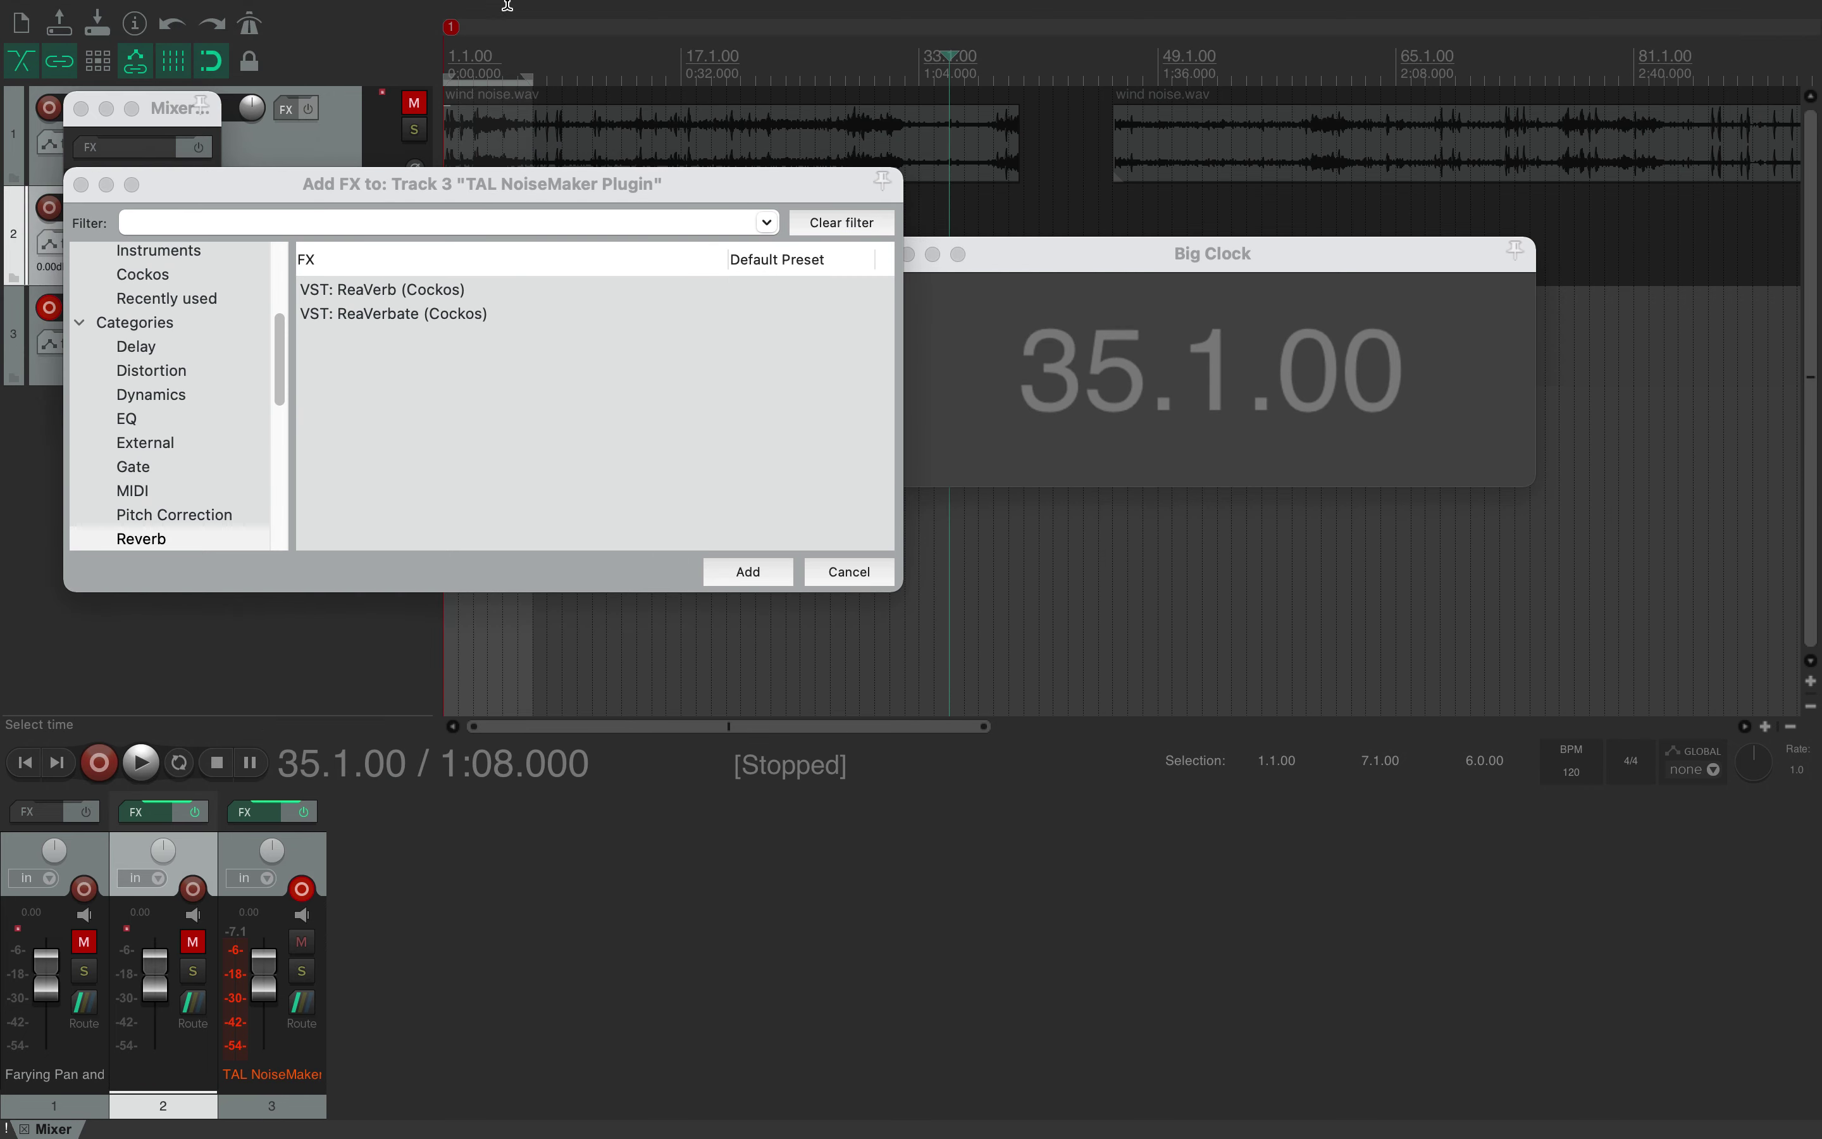
Step: Show the Virtual MIDI Keyboard and move it up so that the whole keyboard is unobstructed
click(300, 15)
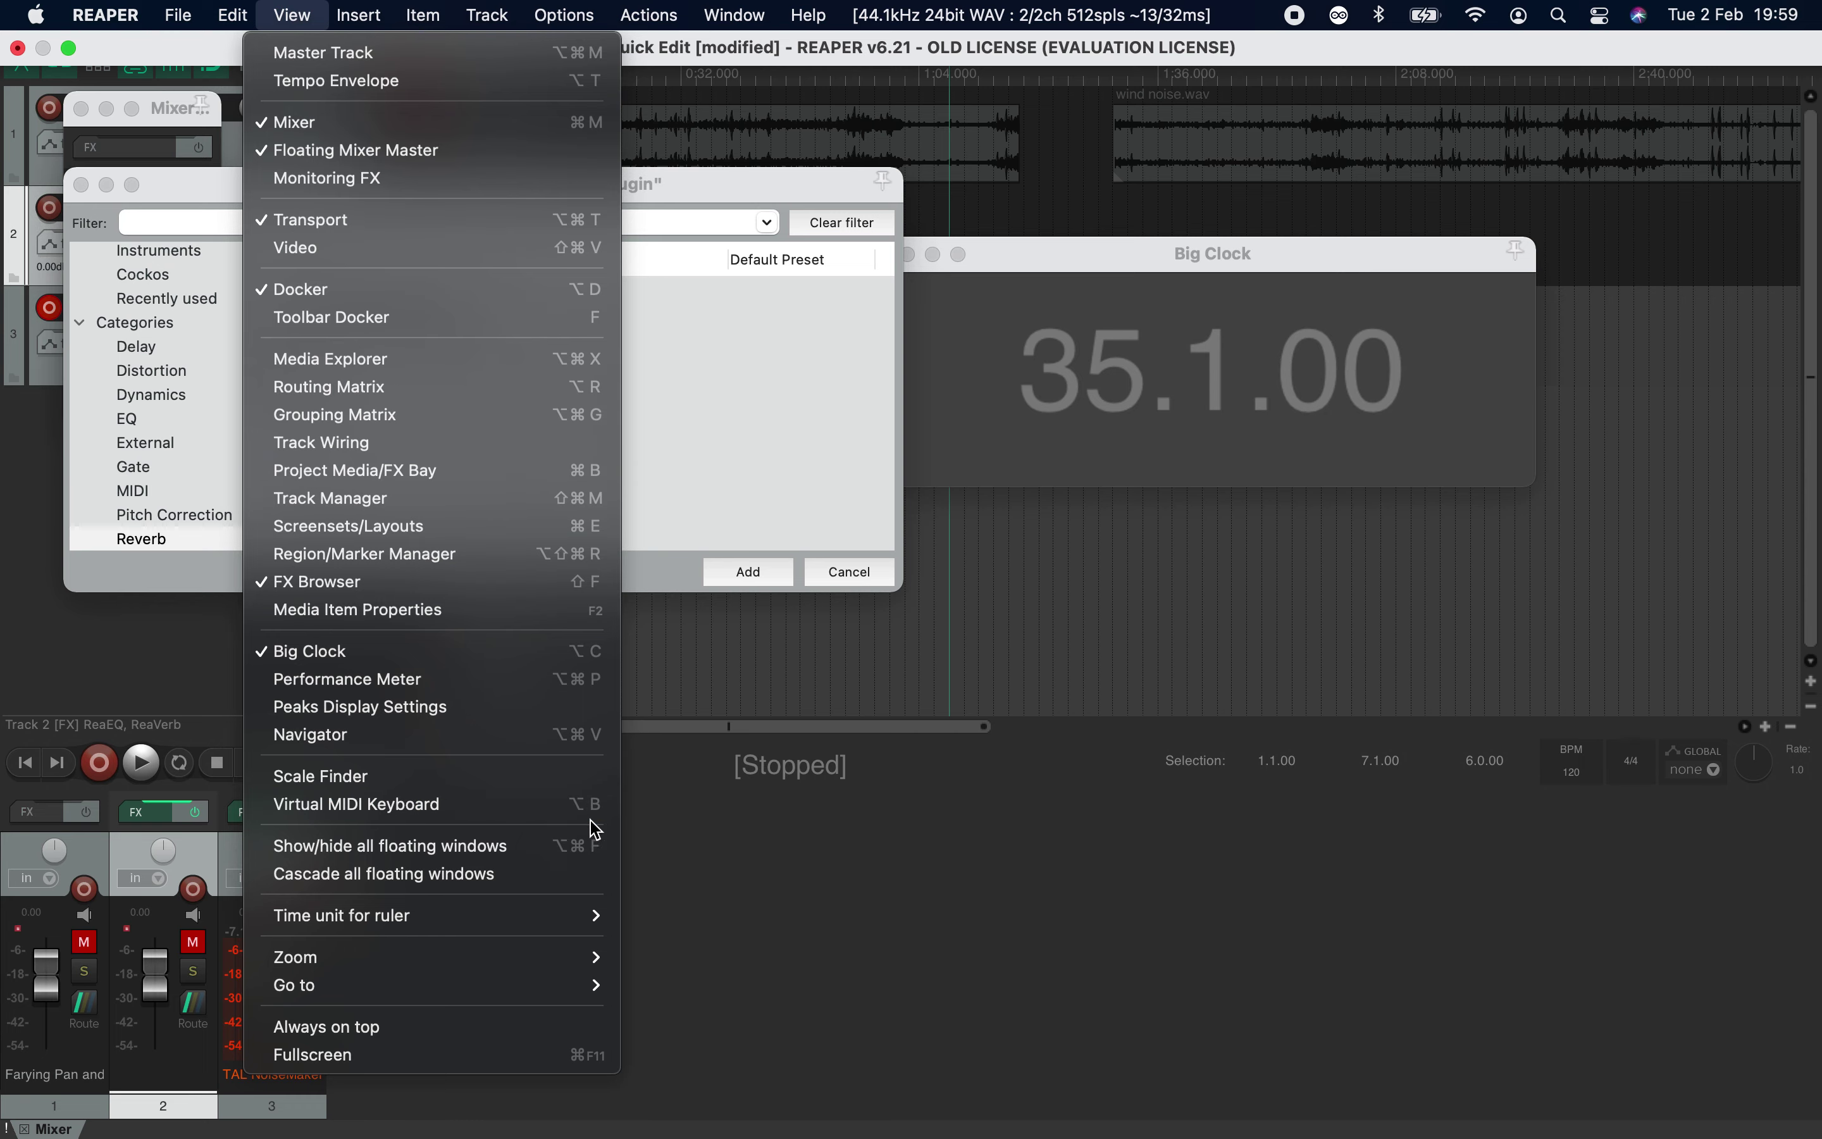
click(427, 812)
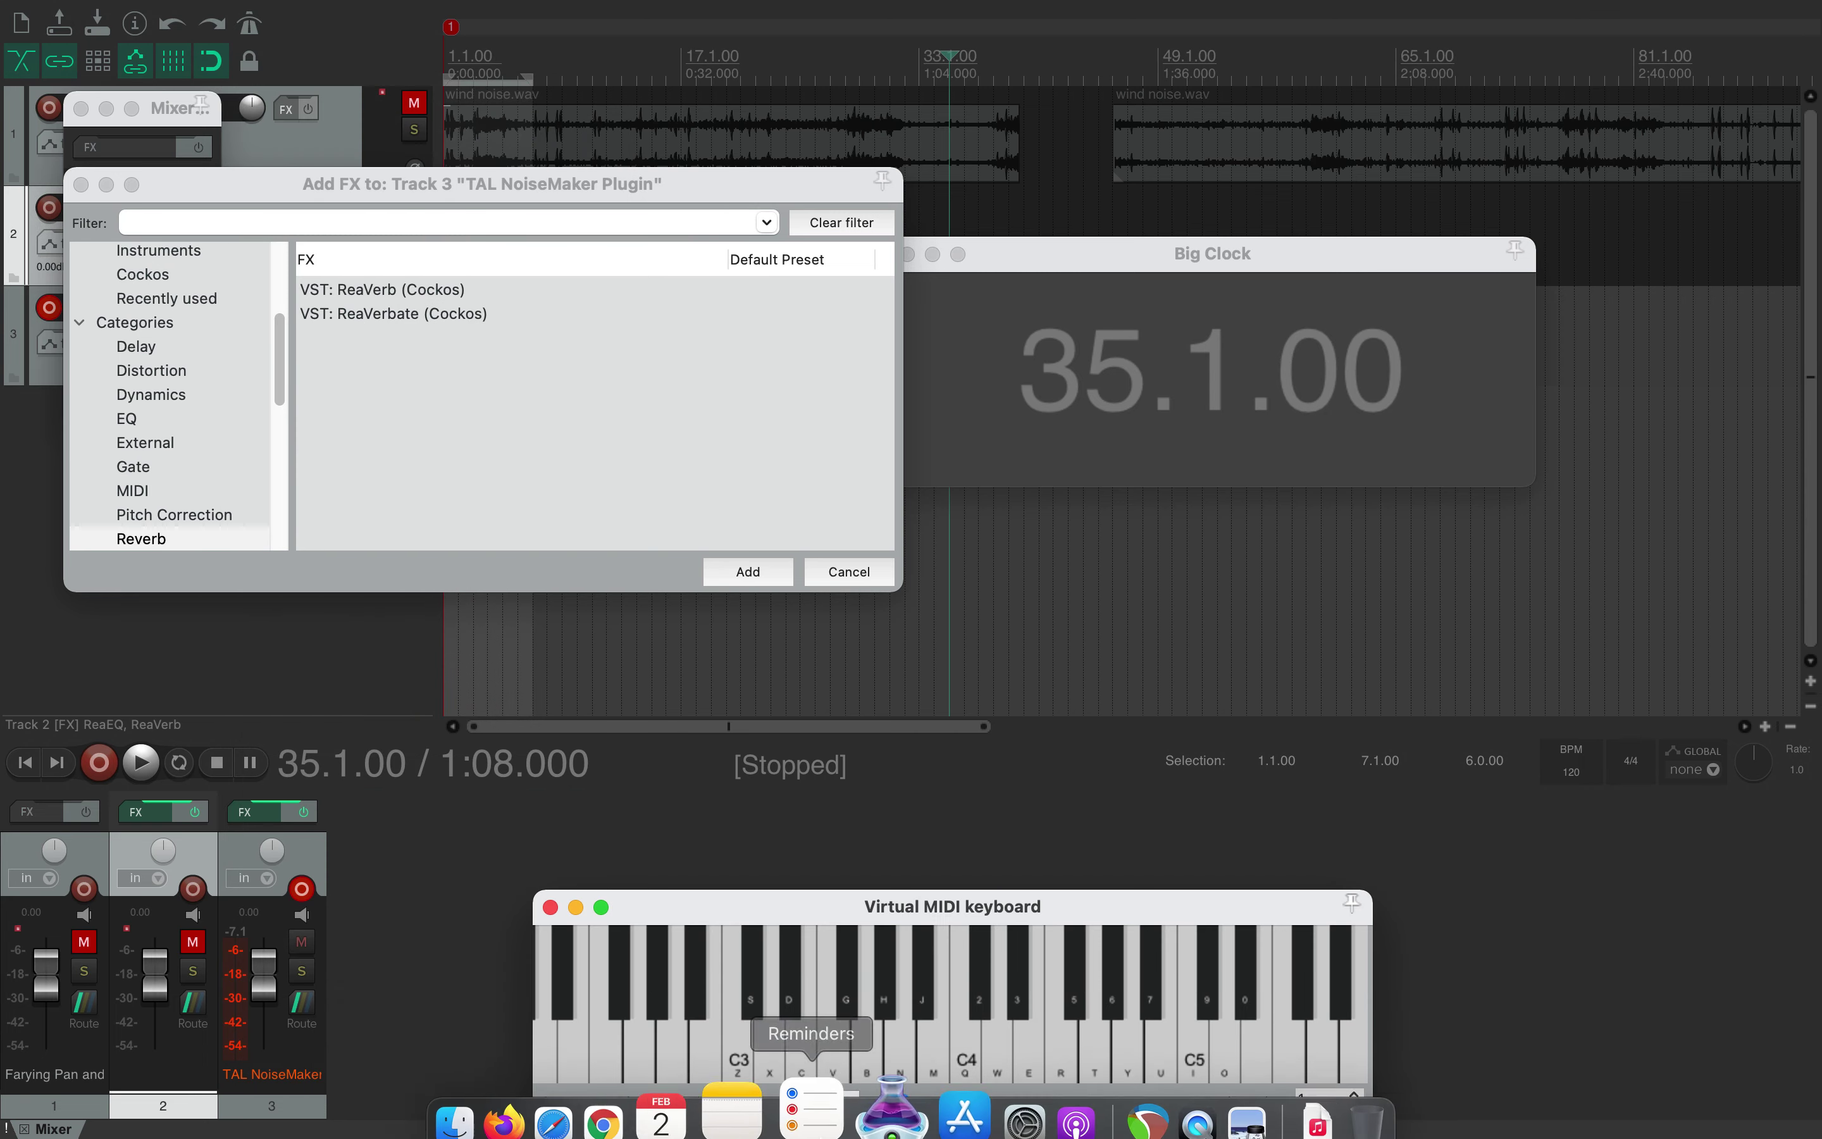
drag(1038, 905, 992, 684)
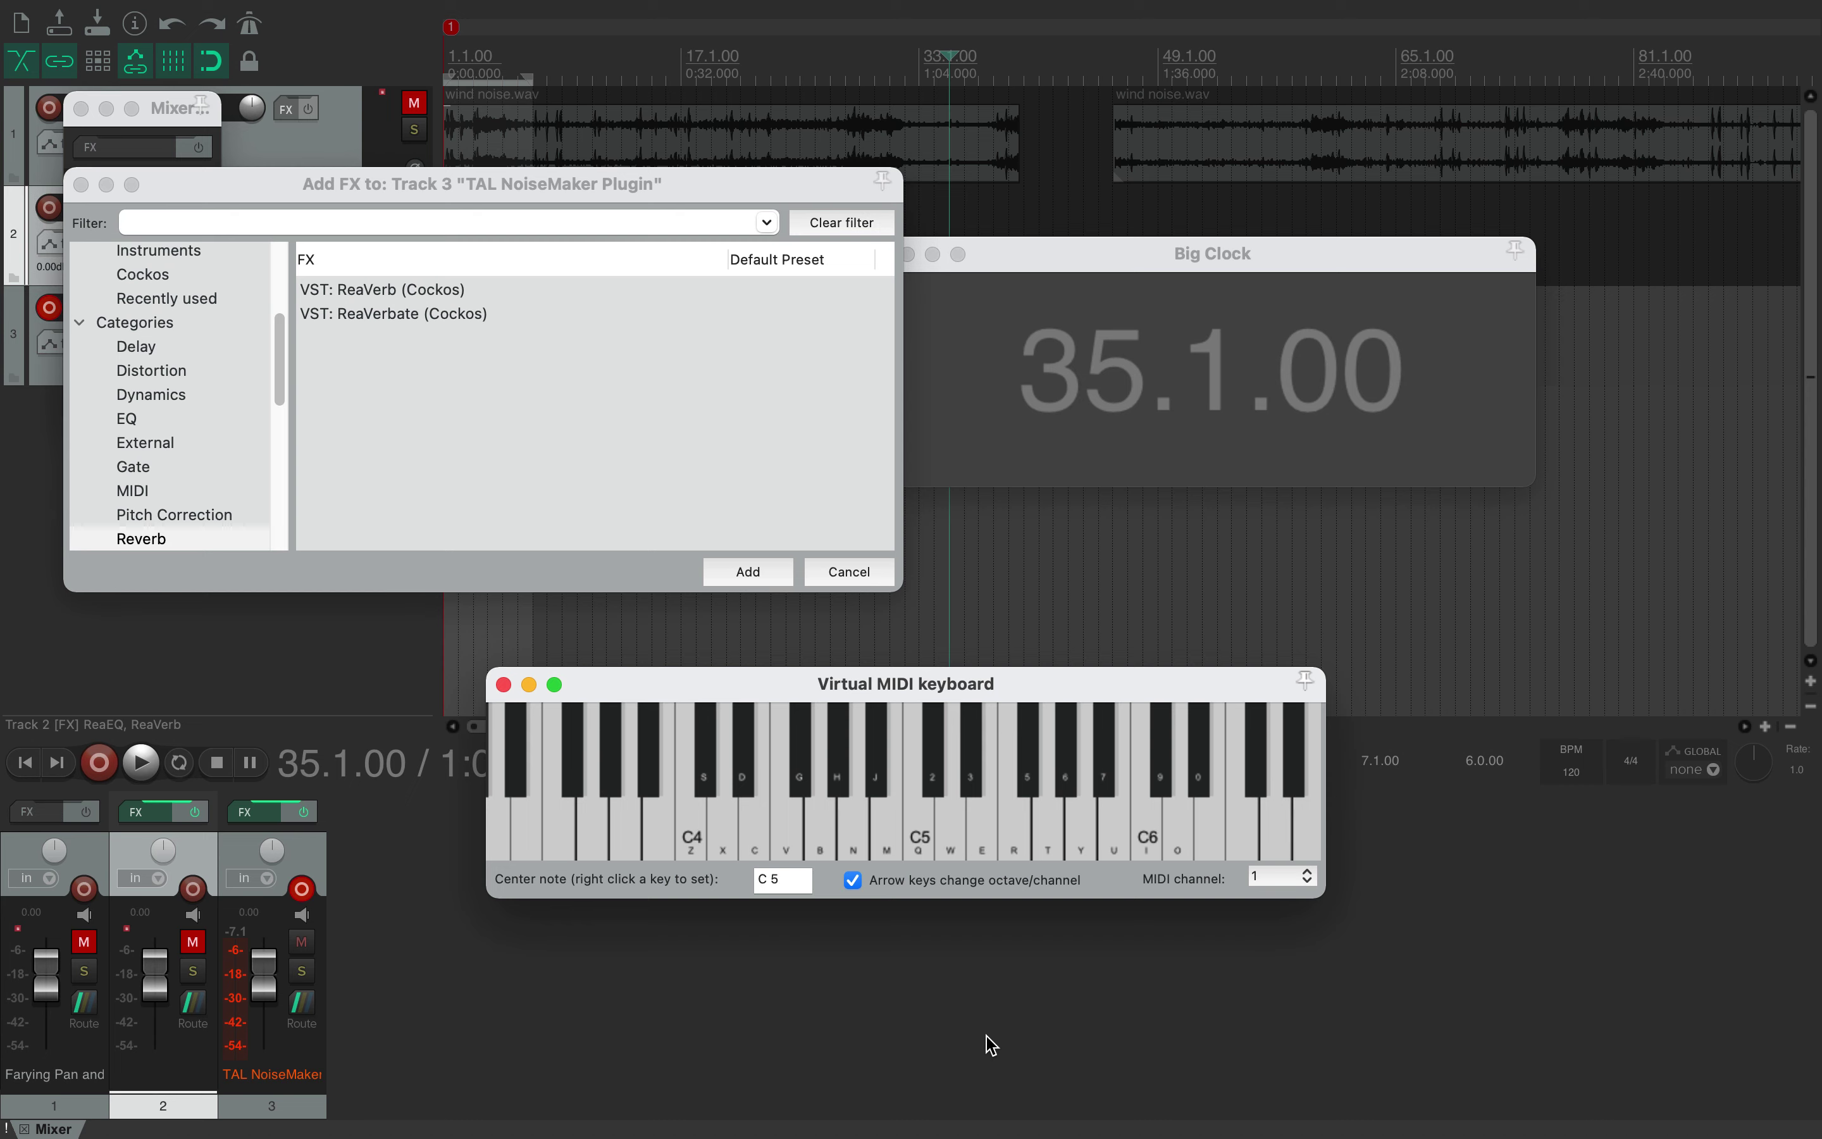
Step: Set the virtual keyboard's center note to C 3, and play single notes and chords between C2 and B2 on the TAL NoiseMaker track
key(z)
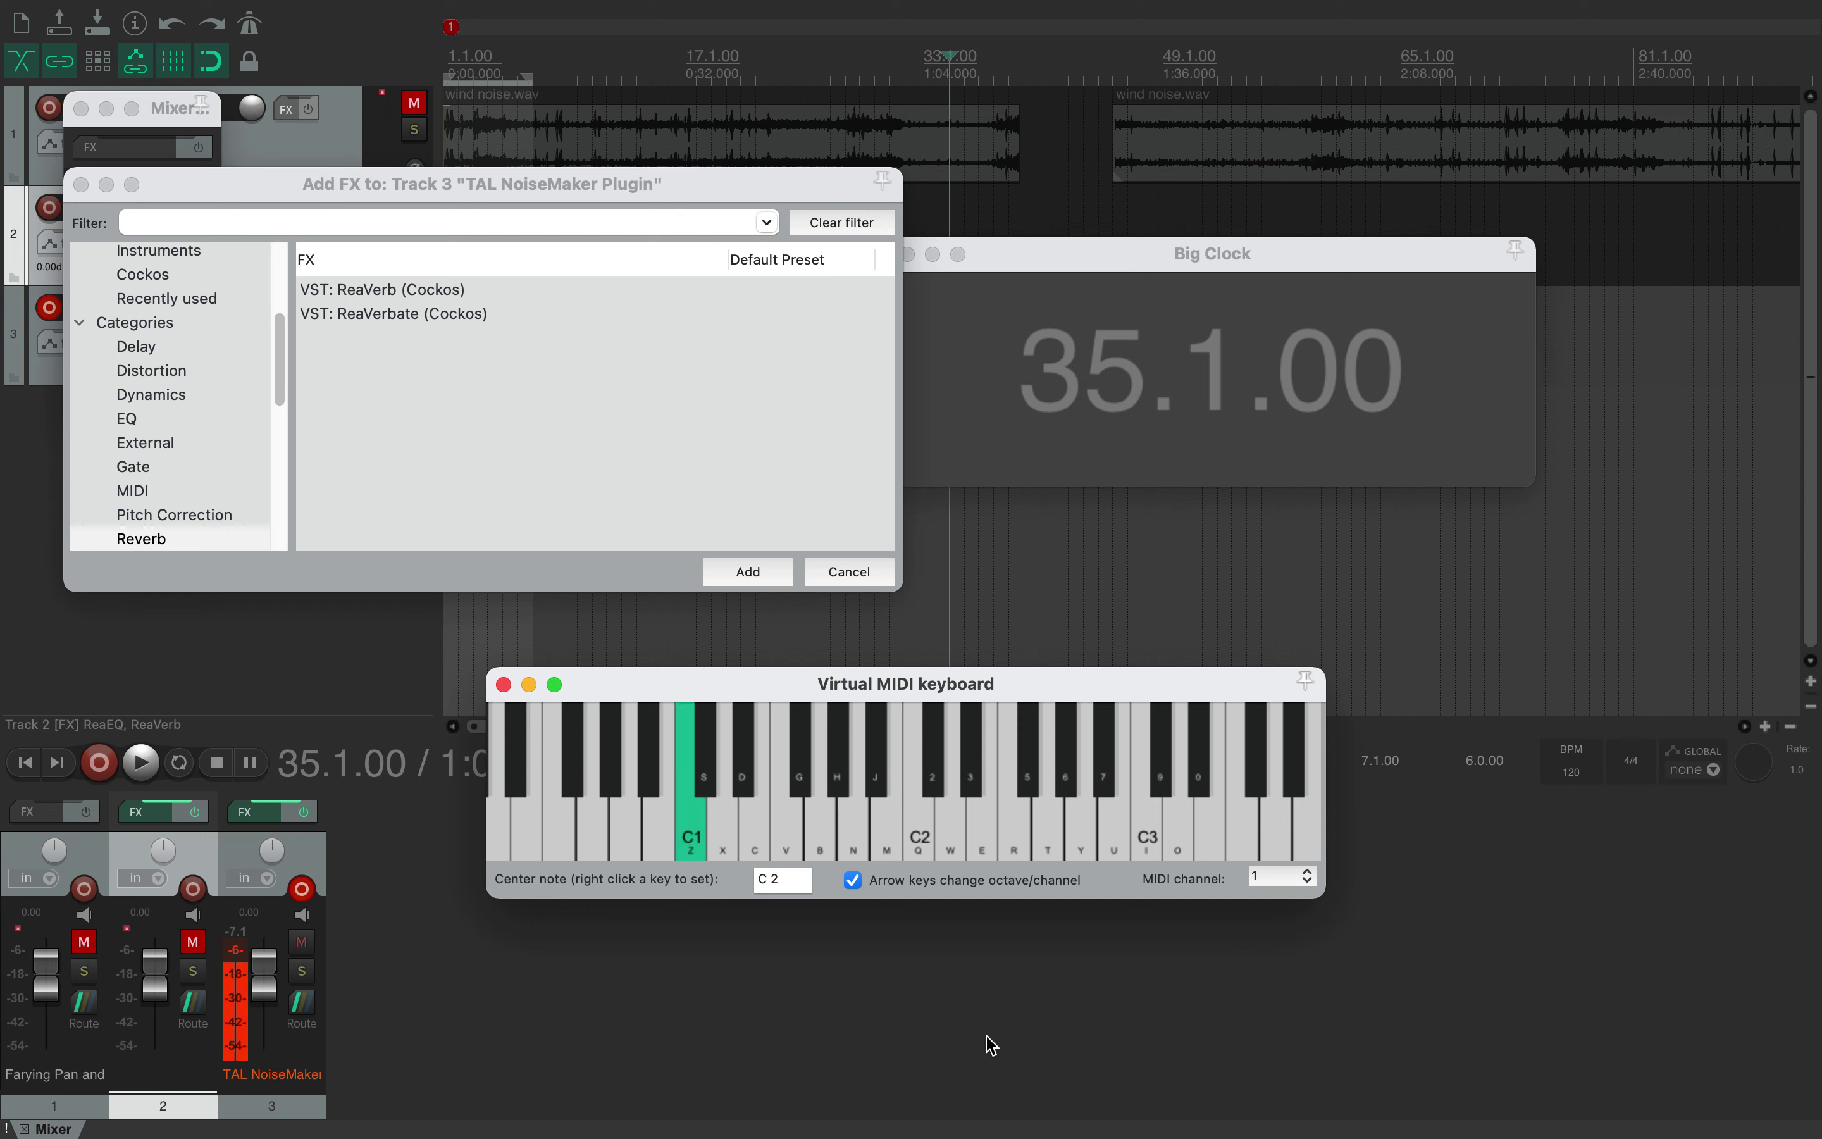
key(Right)
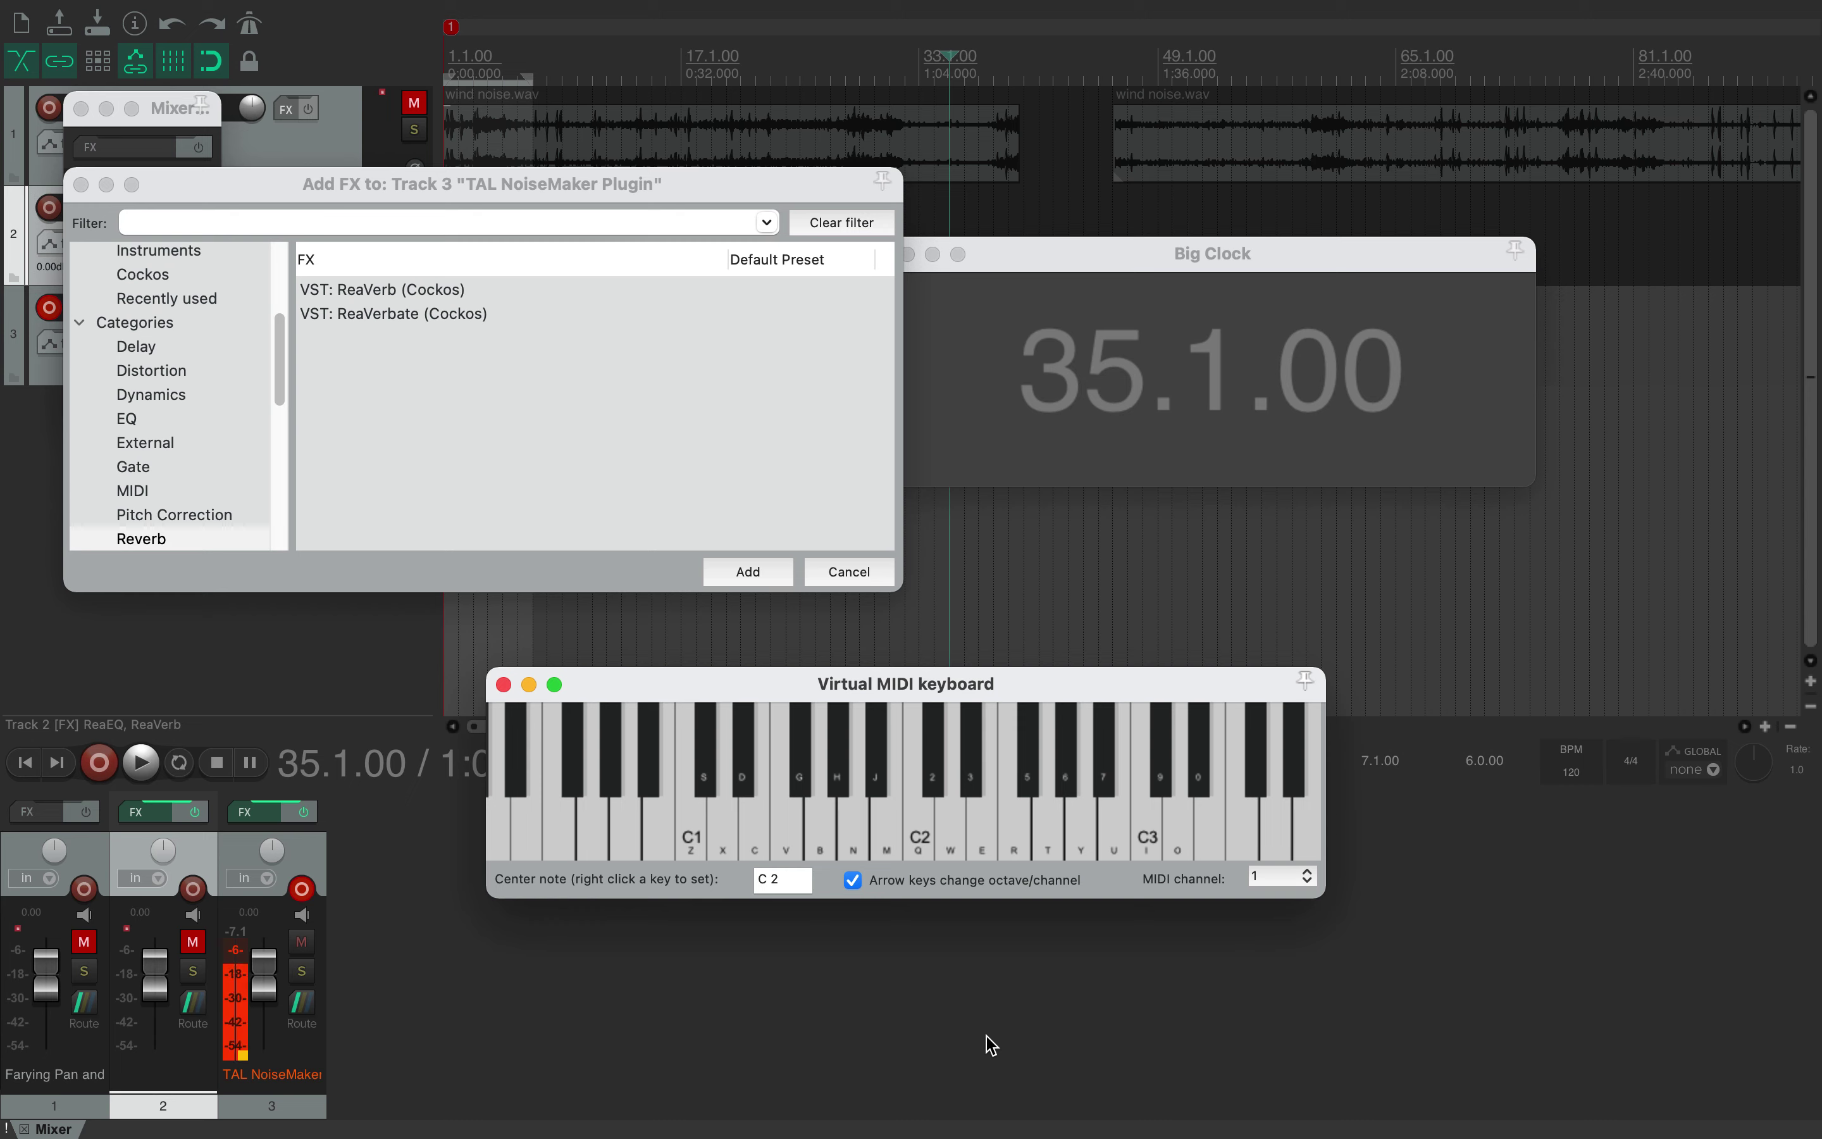
key(x)
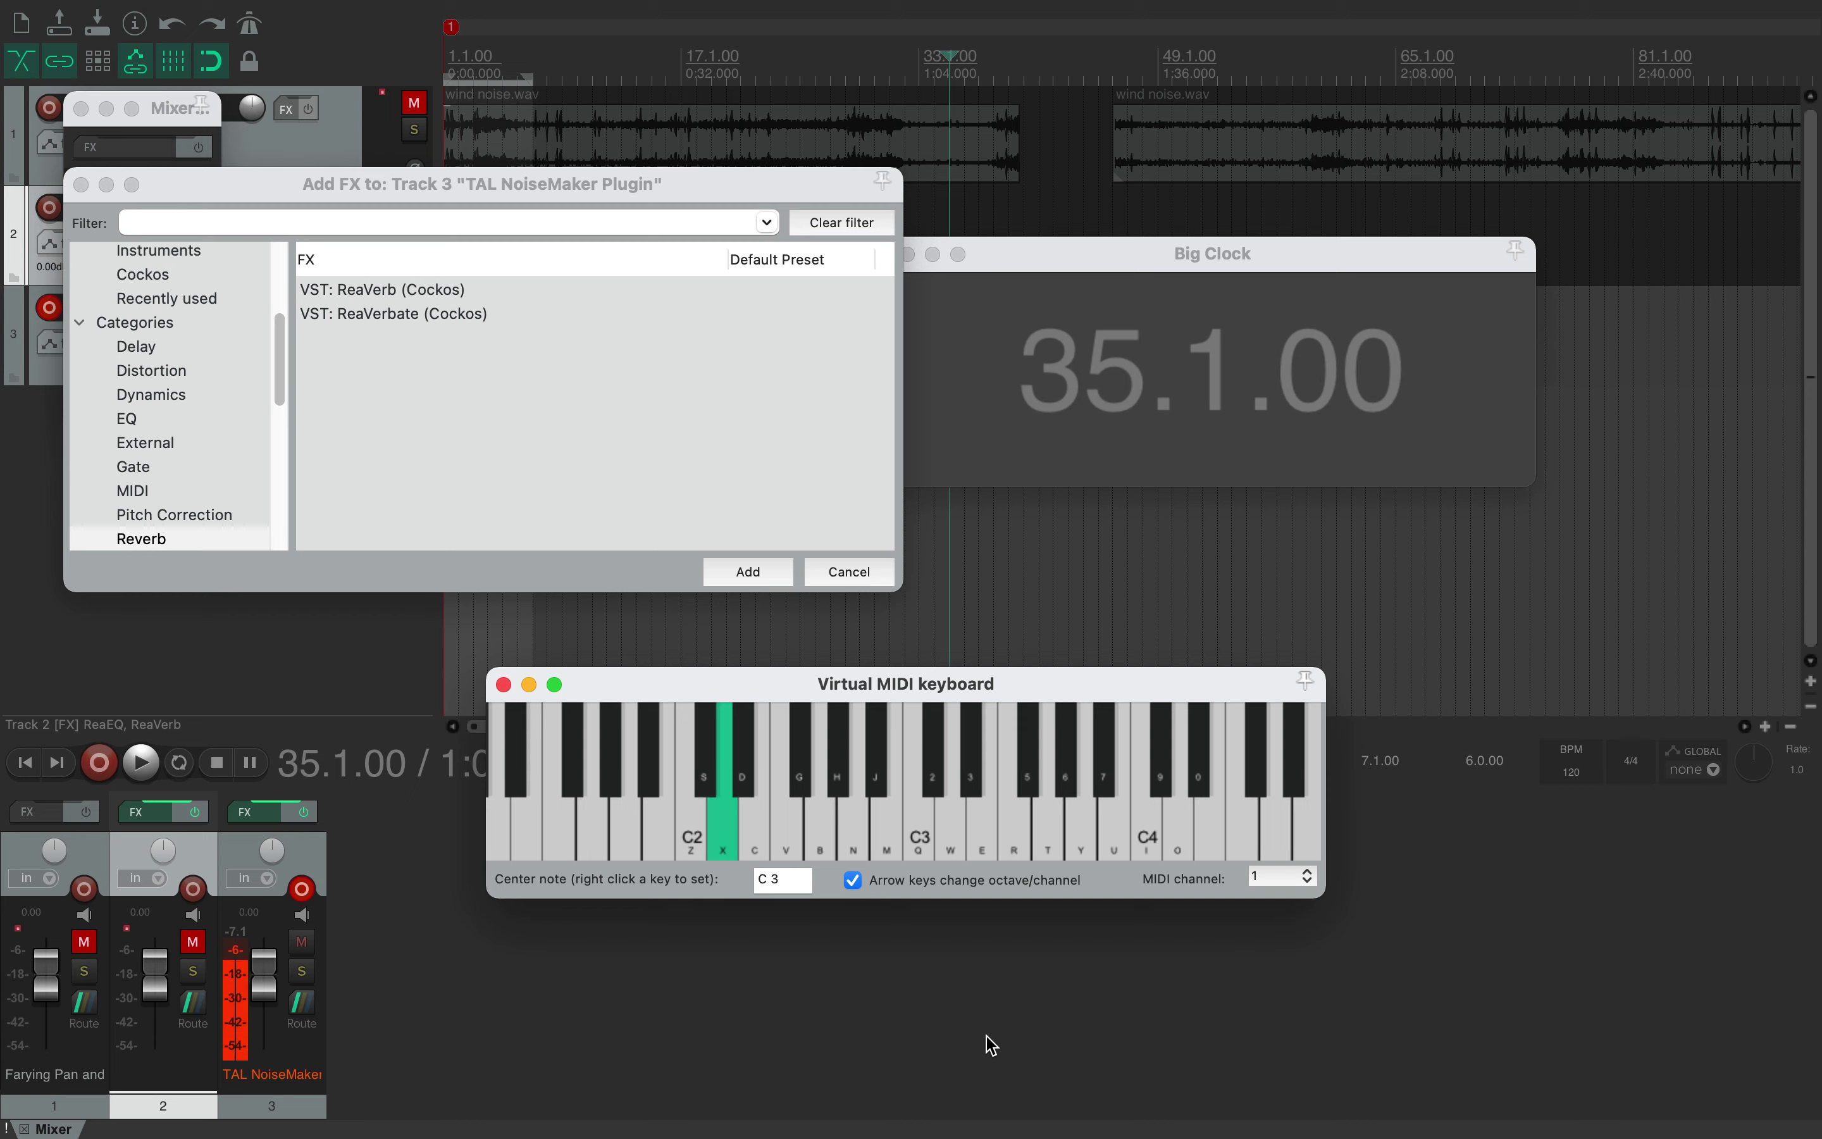
key(c)
key(v)
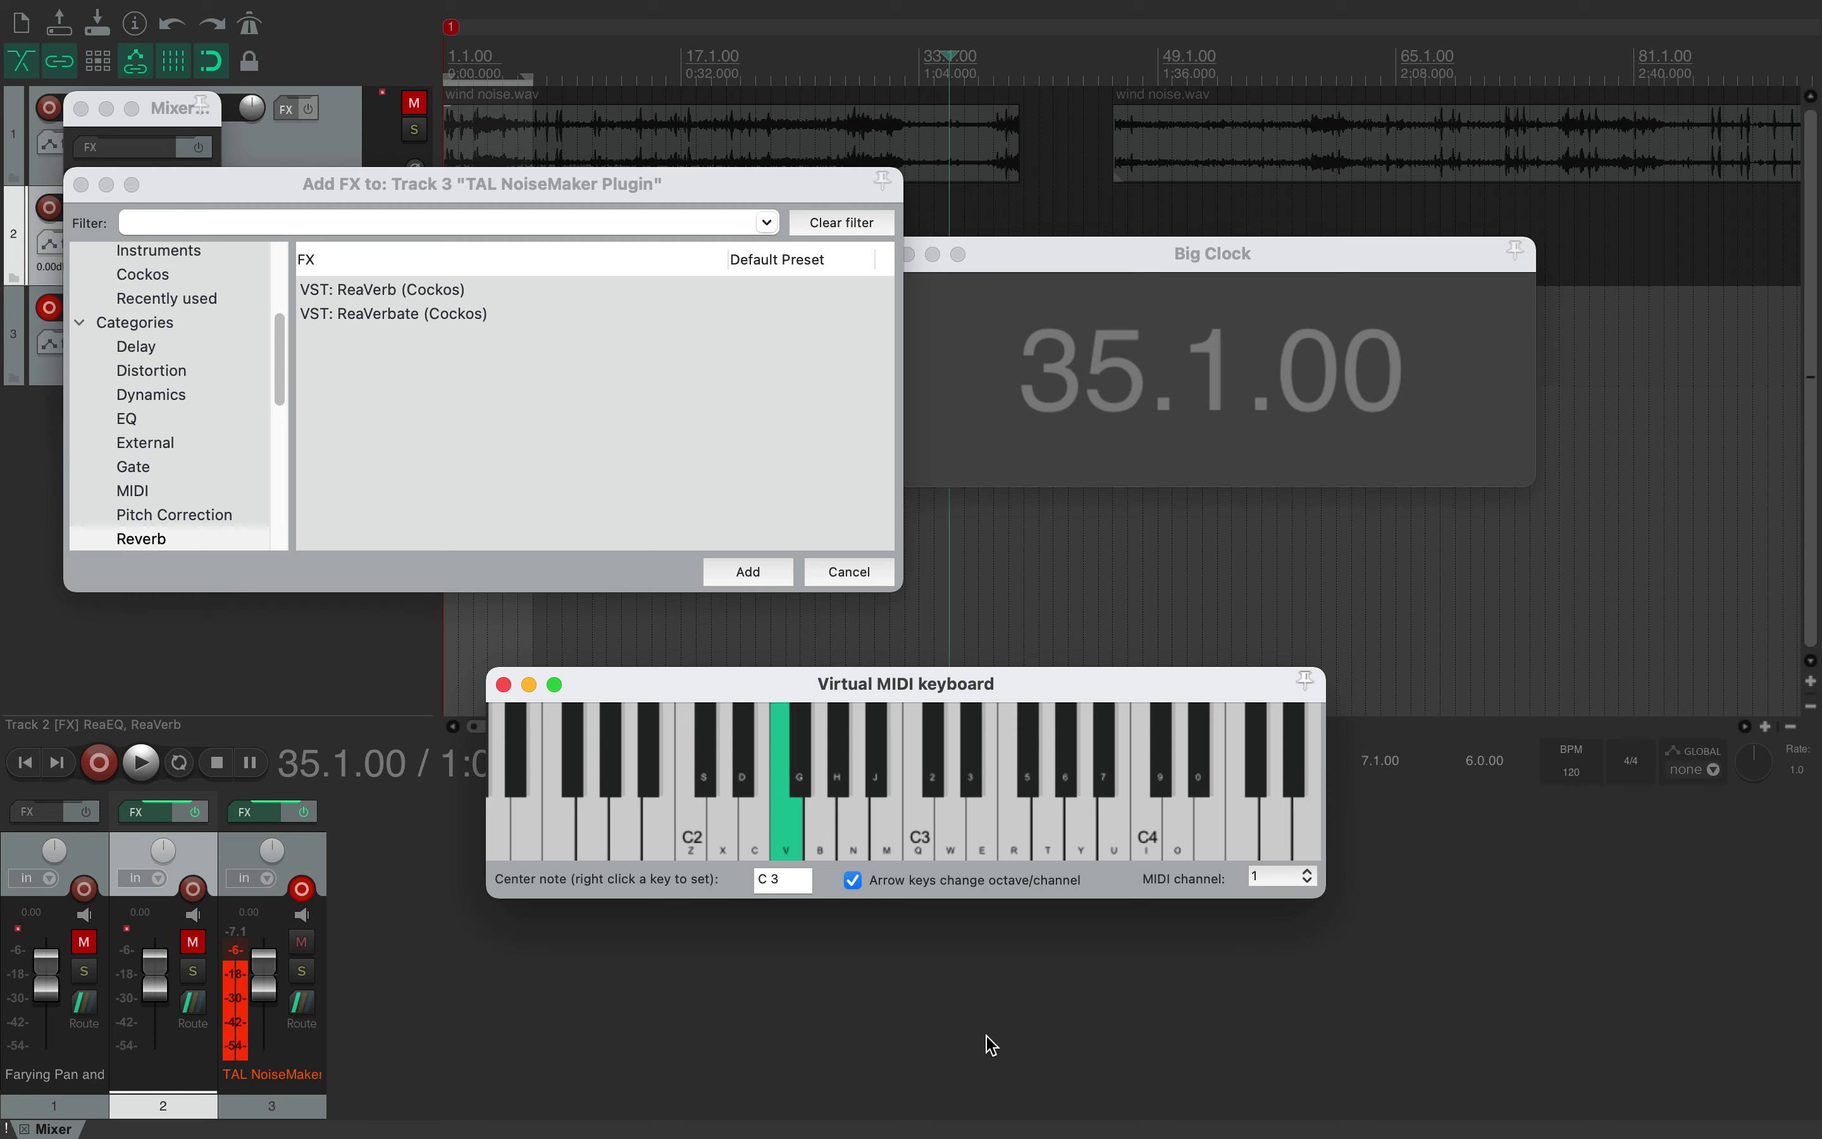
key(b)
key(n)
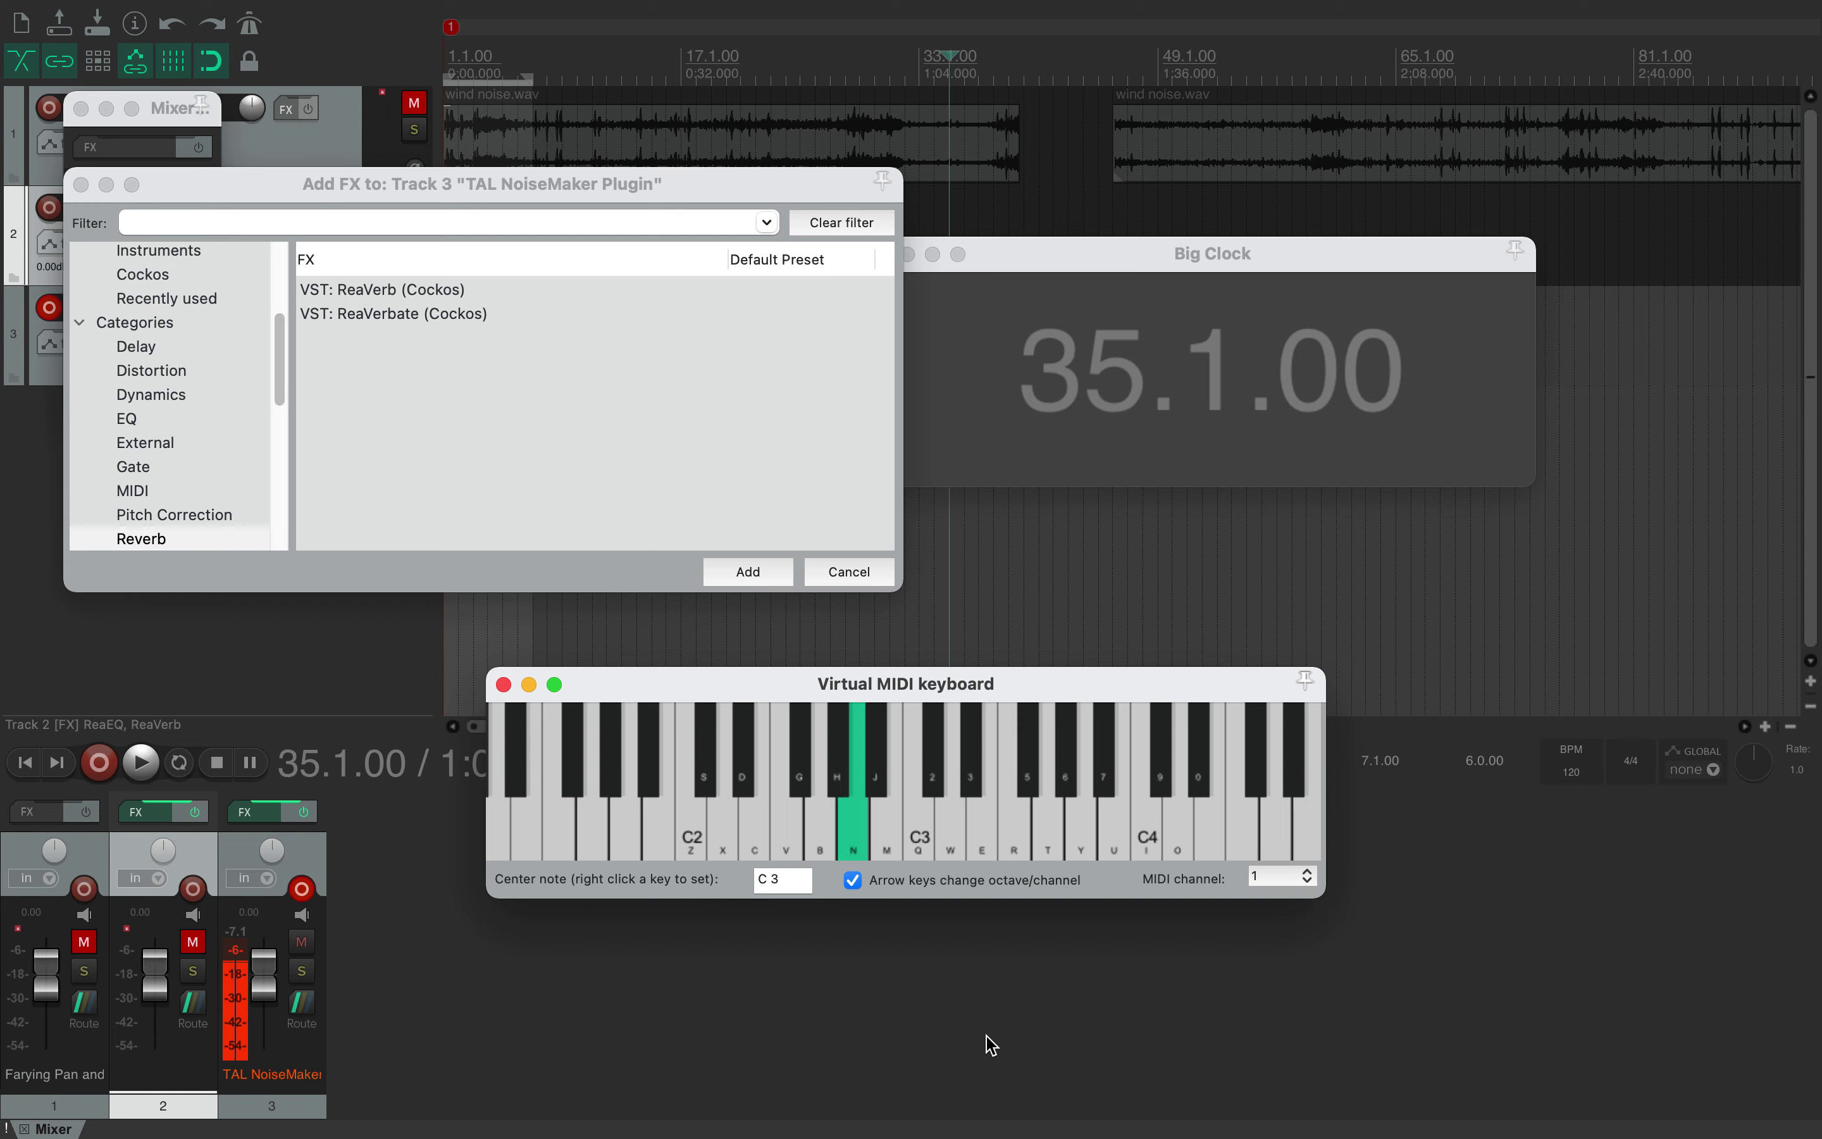
key(z)
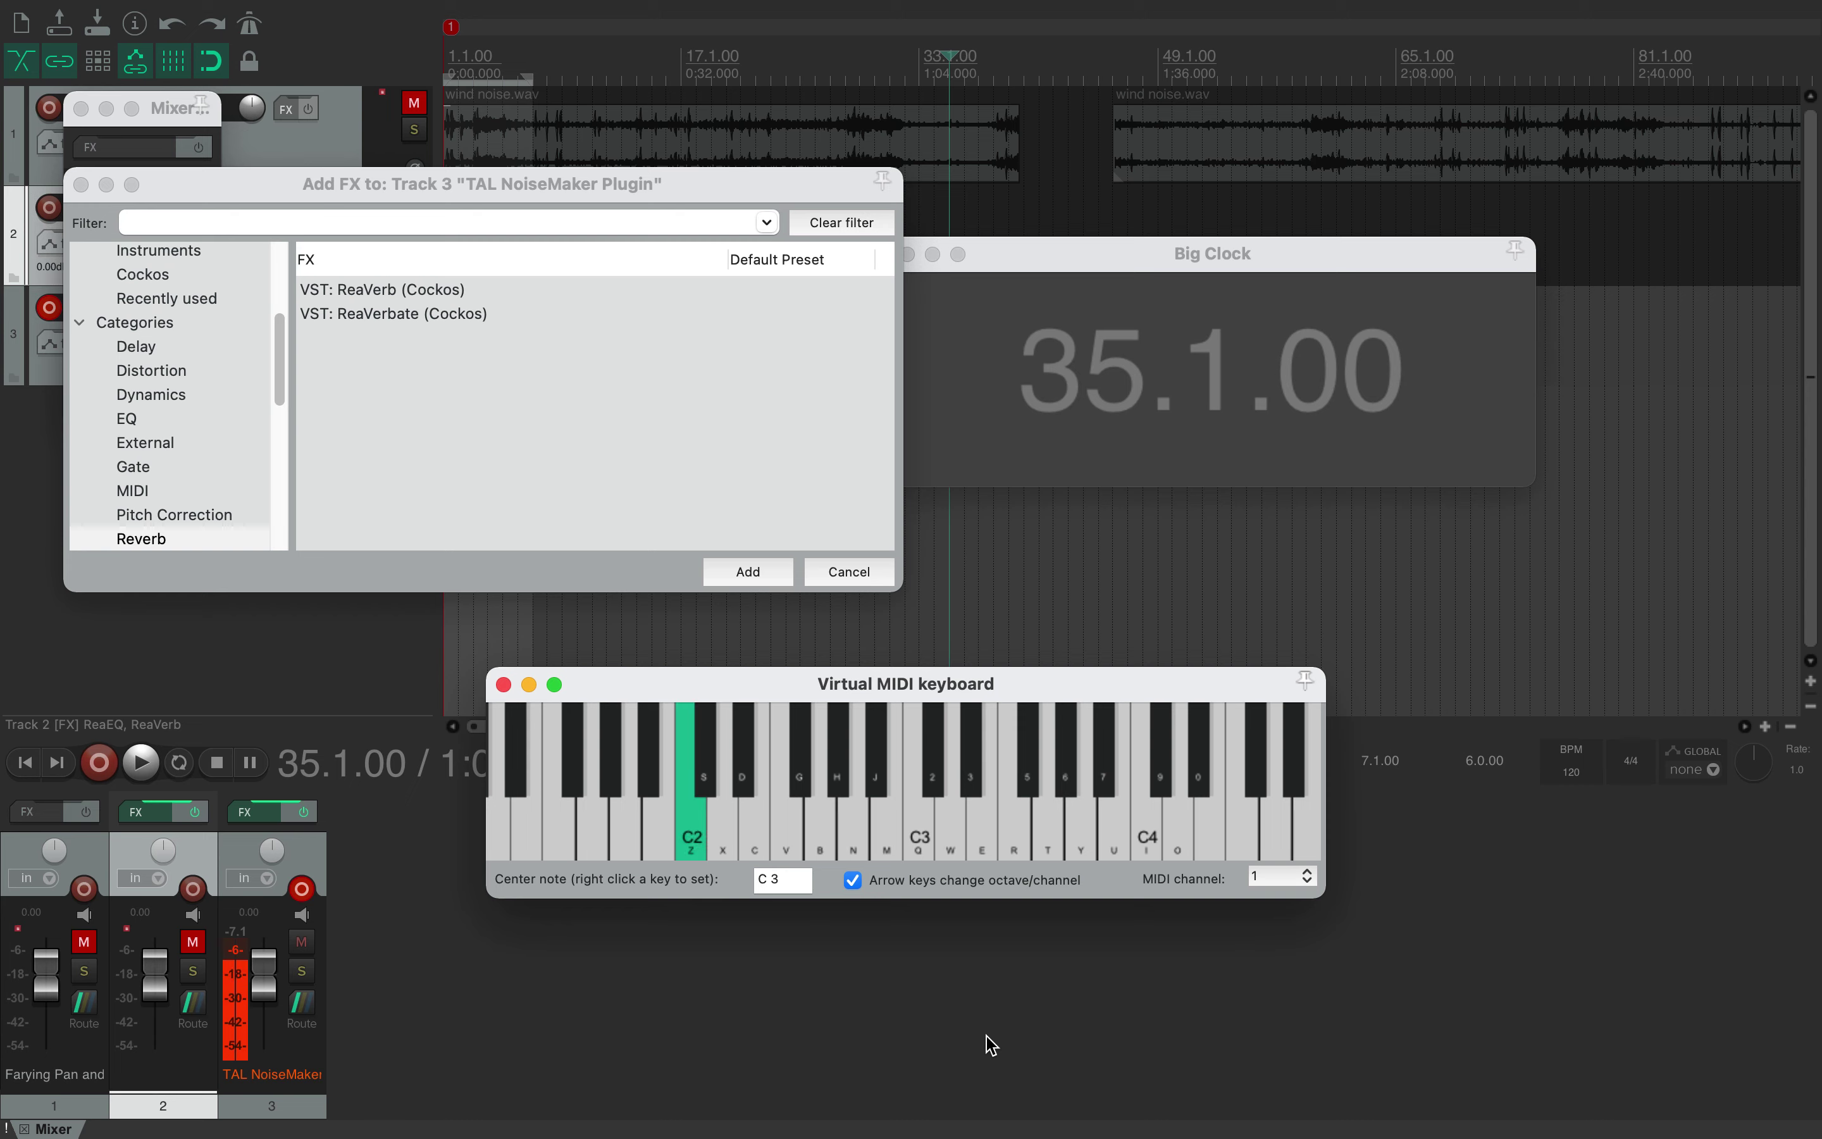
key(v)
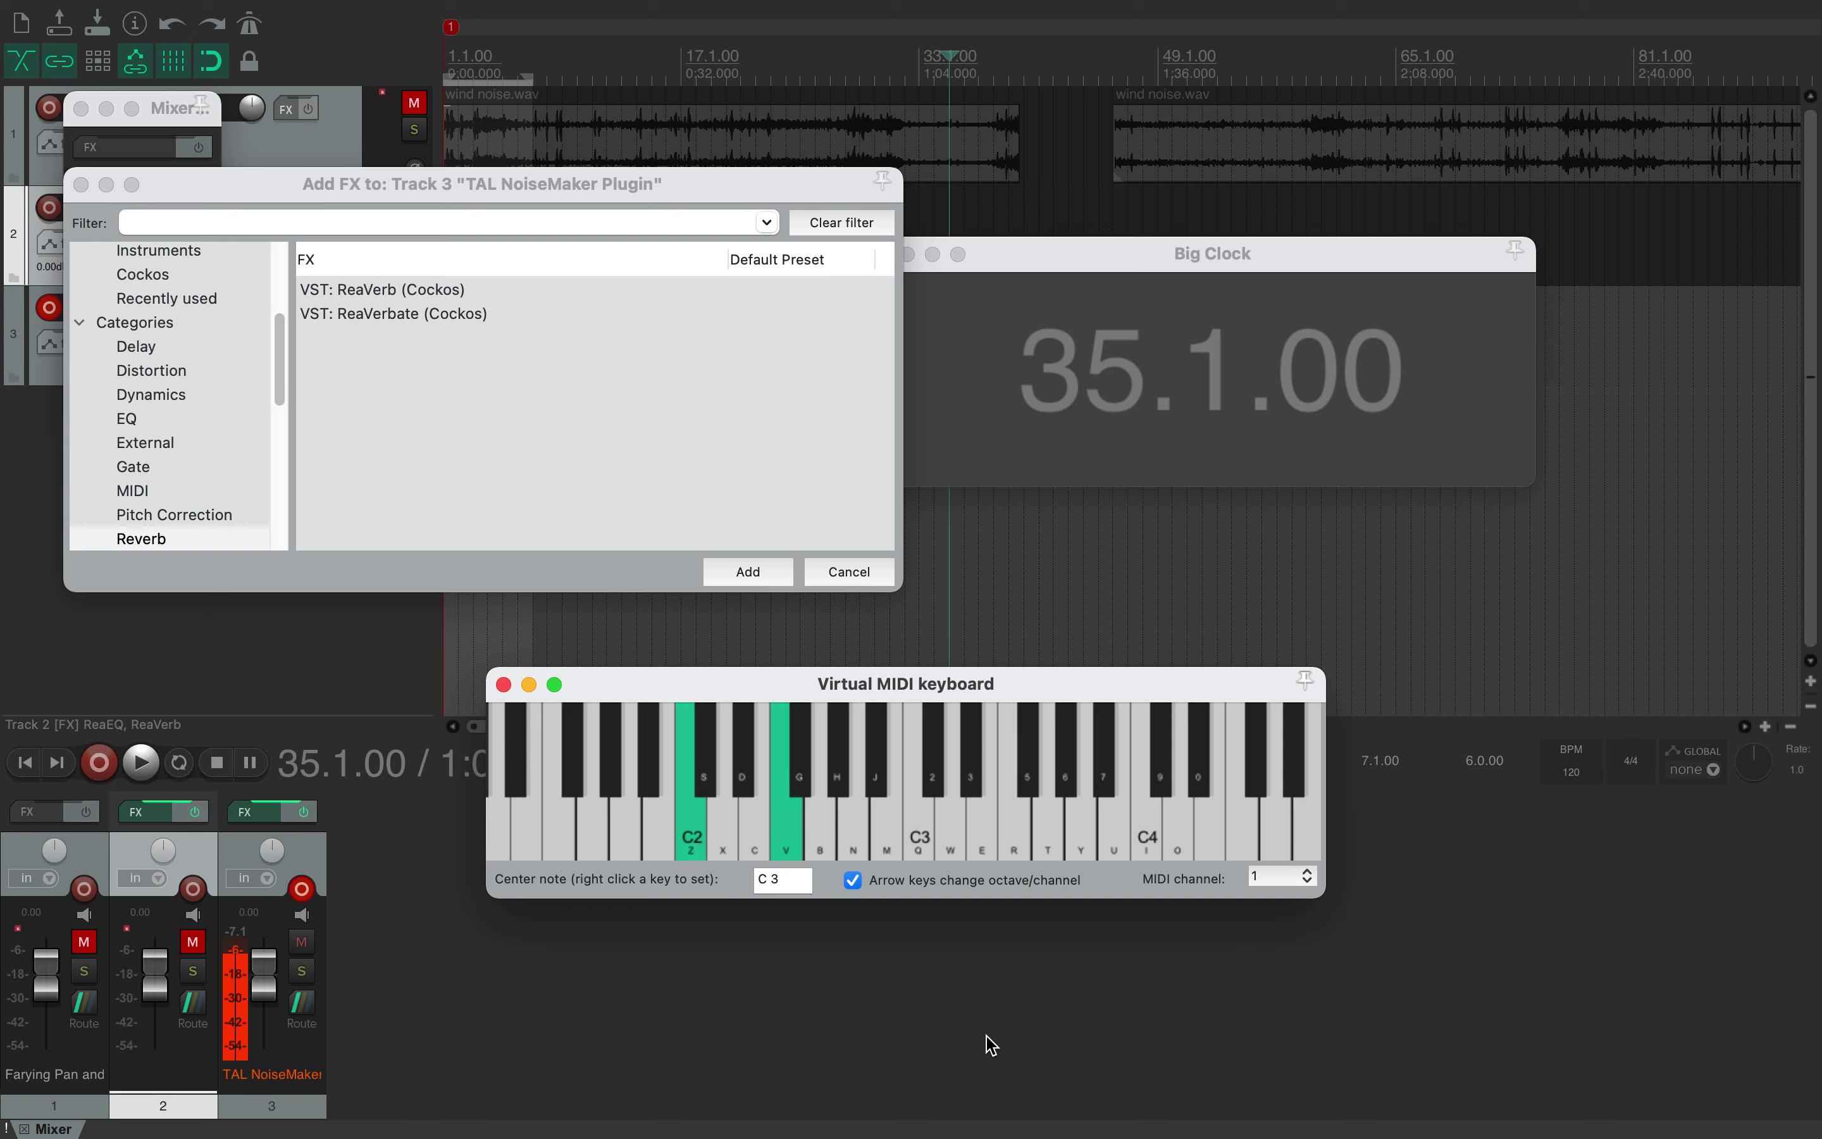
key(b)
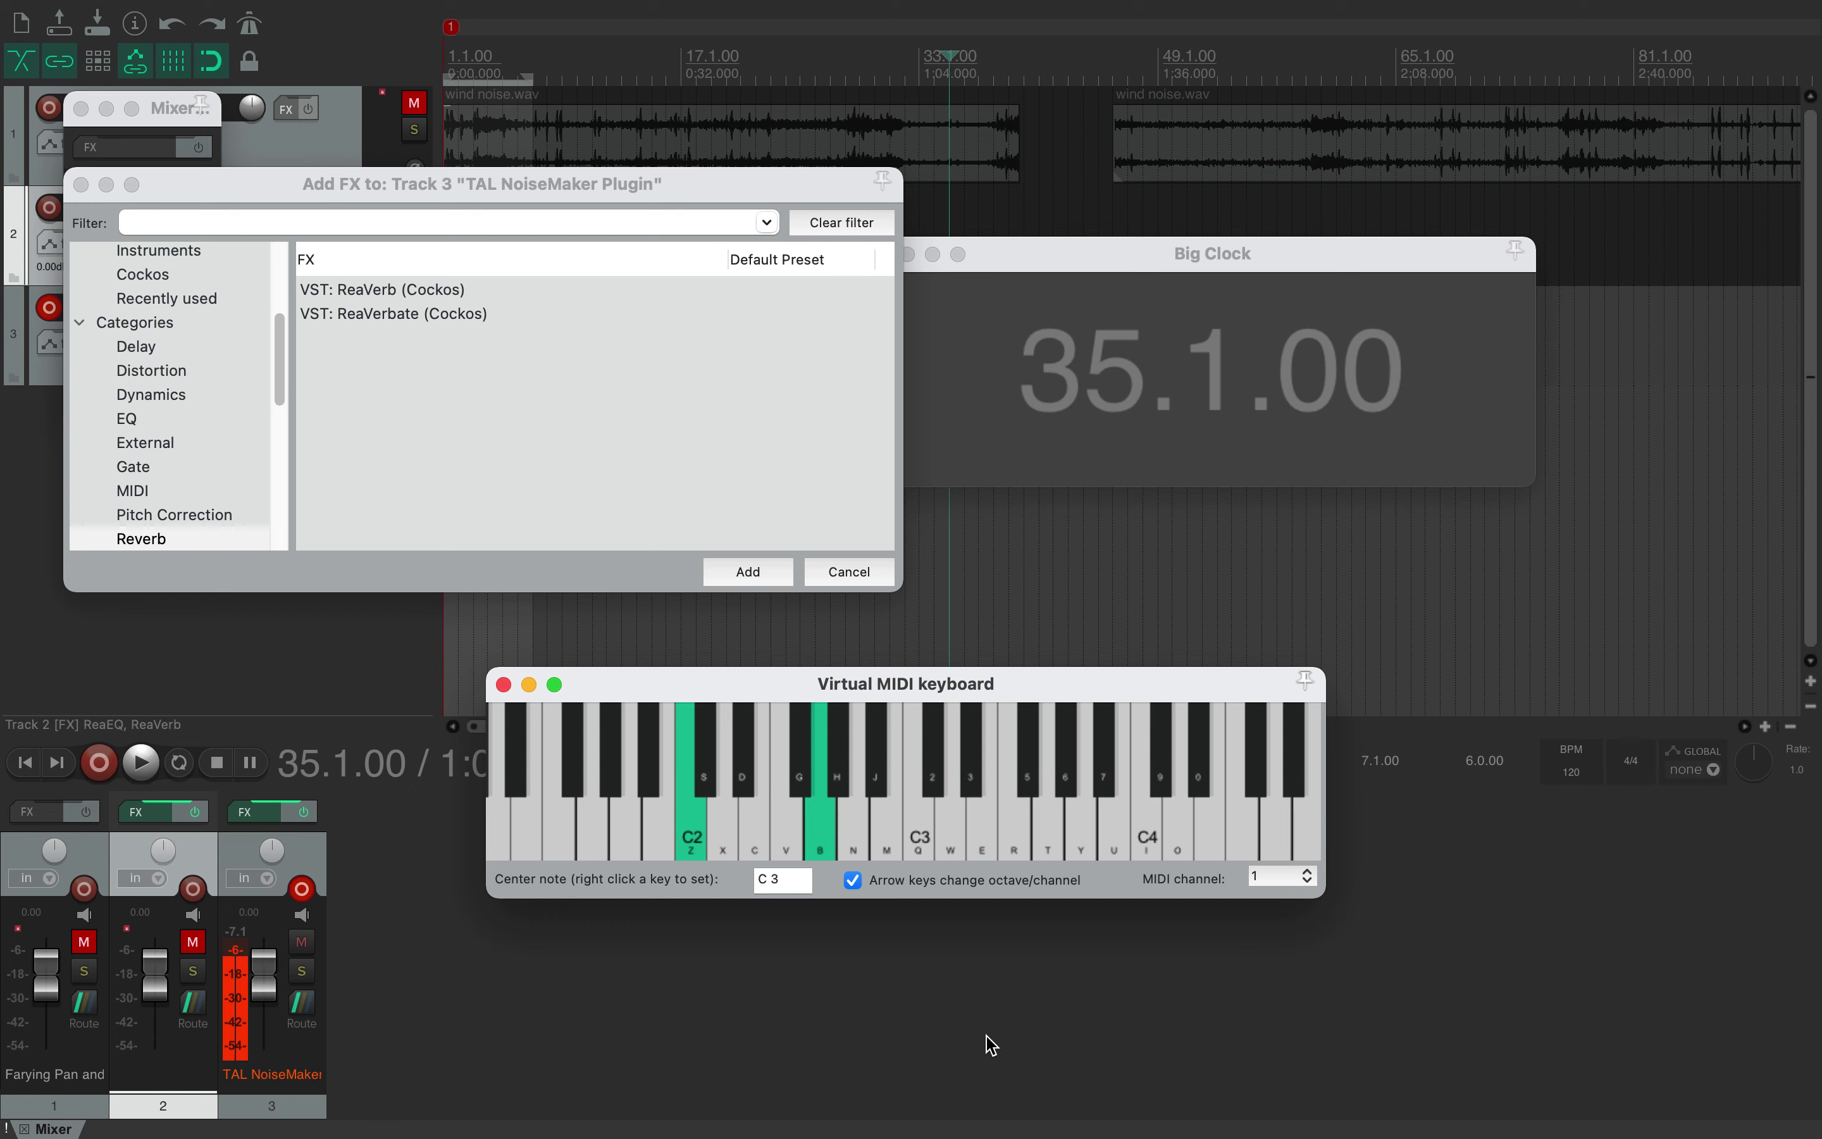
key(n)
key(m)
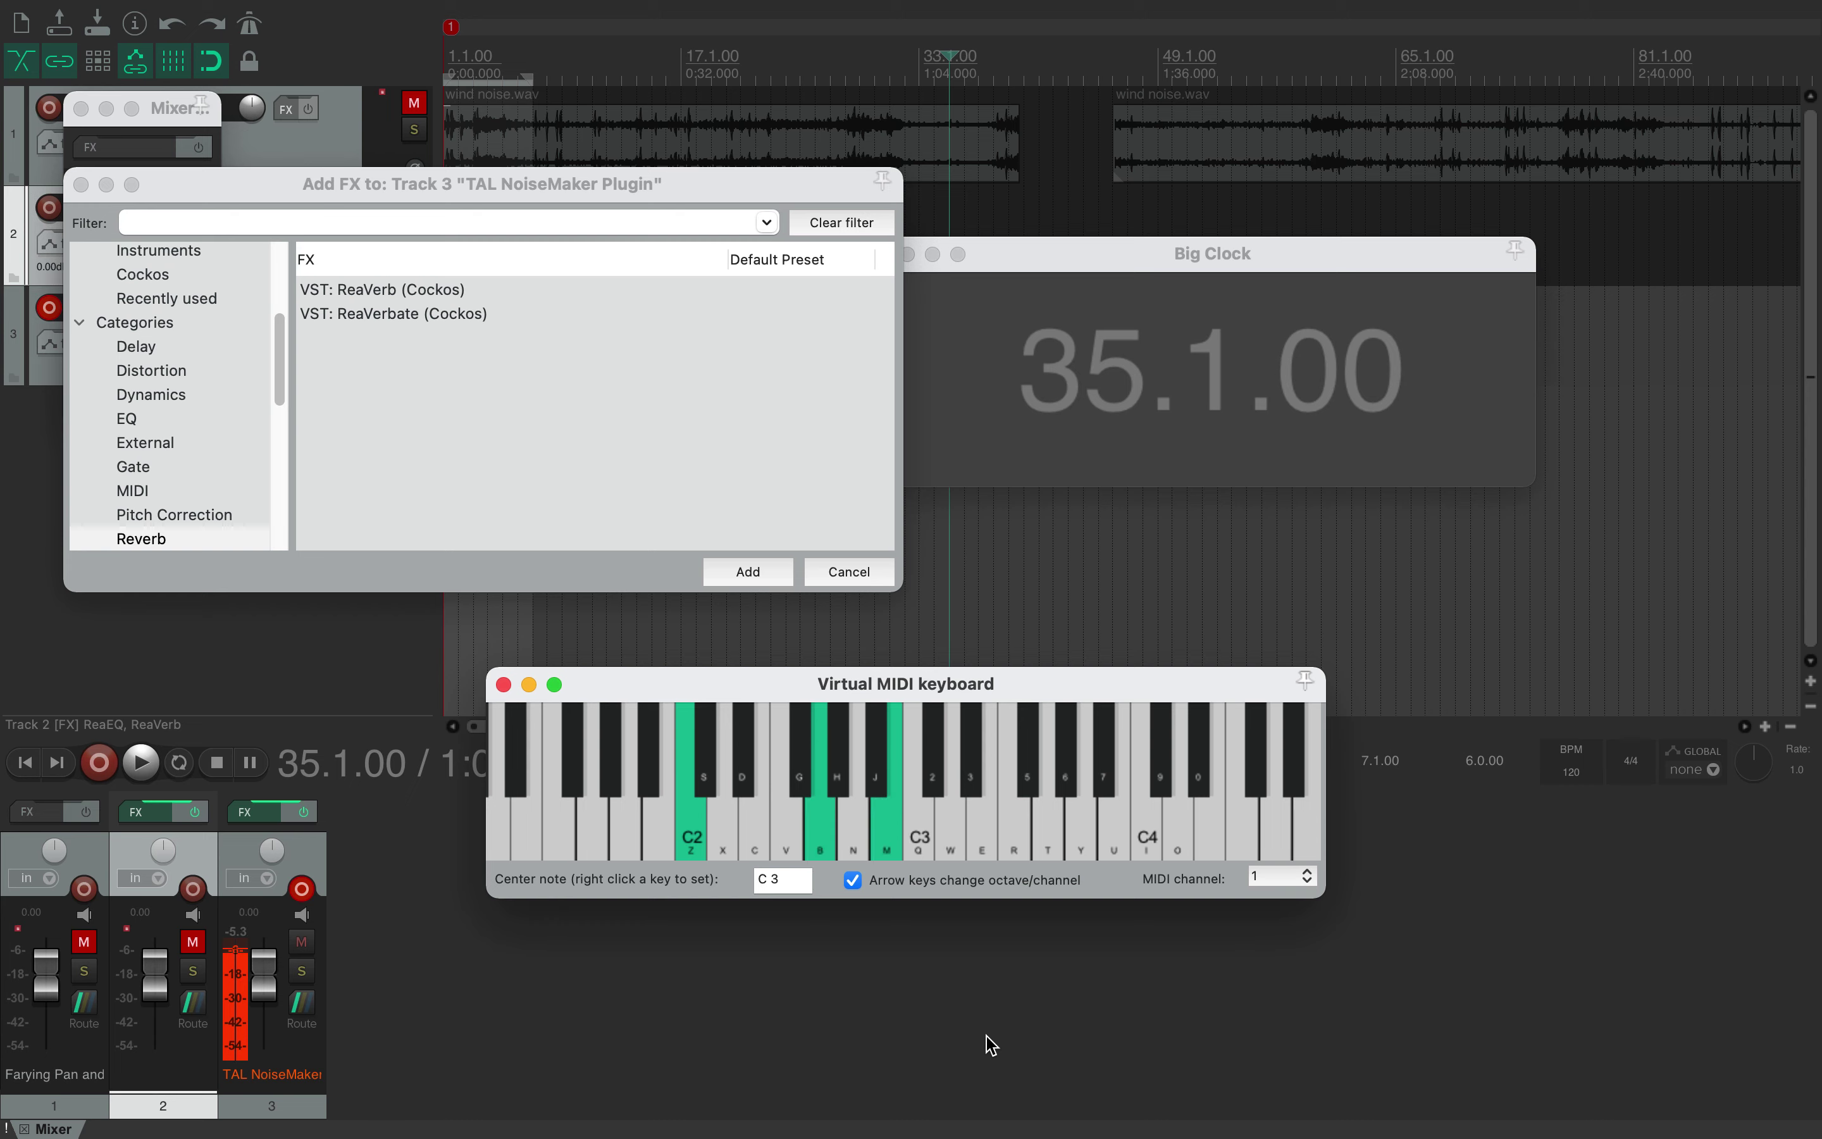